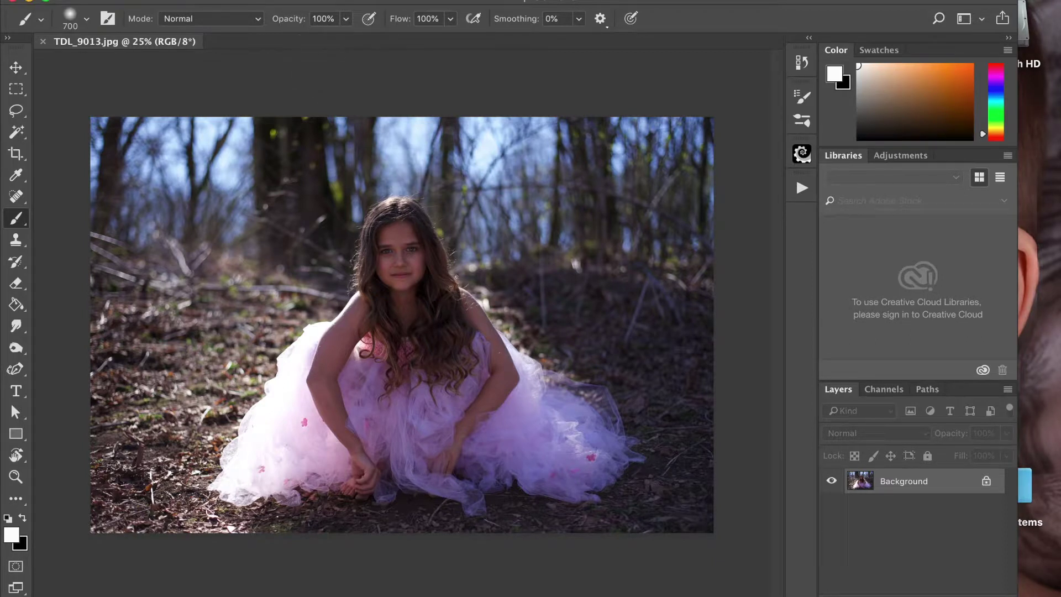
# Load the Lumina Collection action set (.atn file) from the Desktop into the Actions panel
pyautogui.click(522, 0)
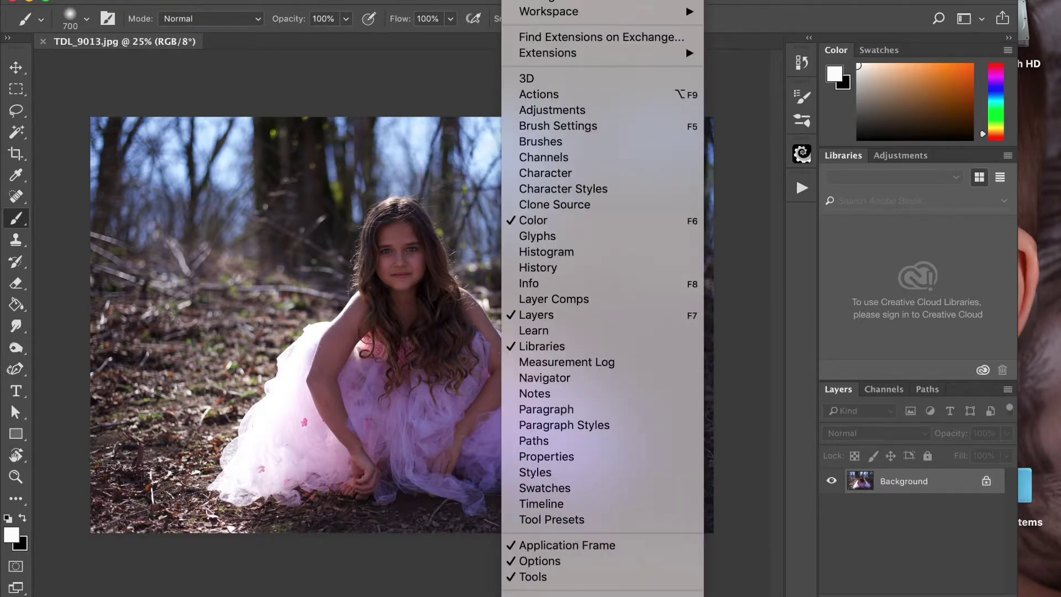
pyautogui.click(546, 99)
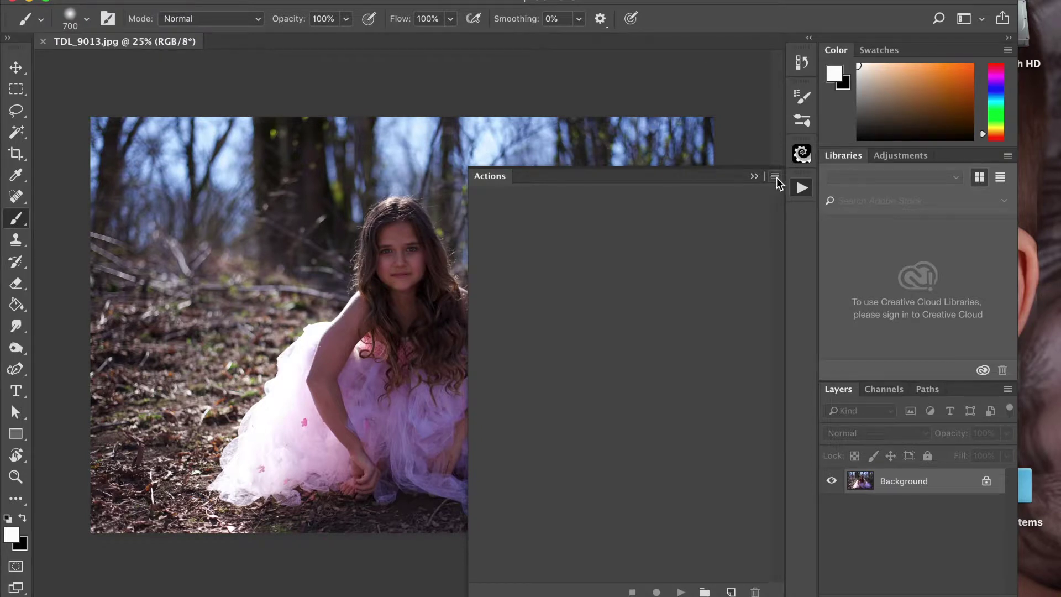
pyautogui.click(776, 176)
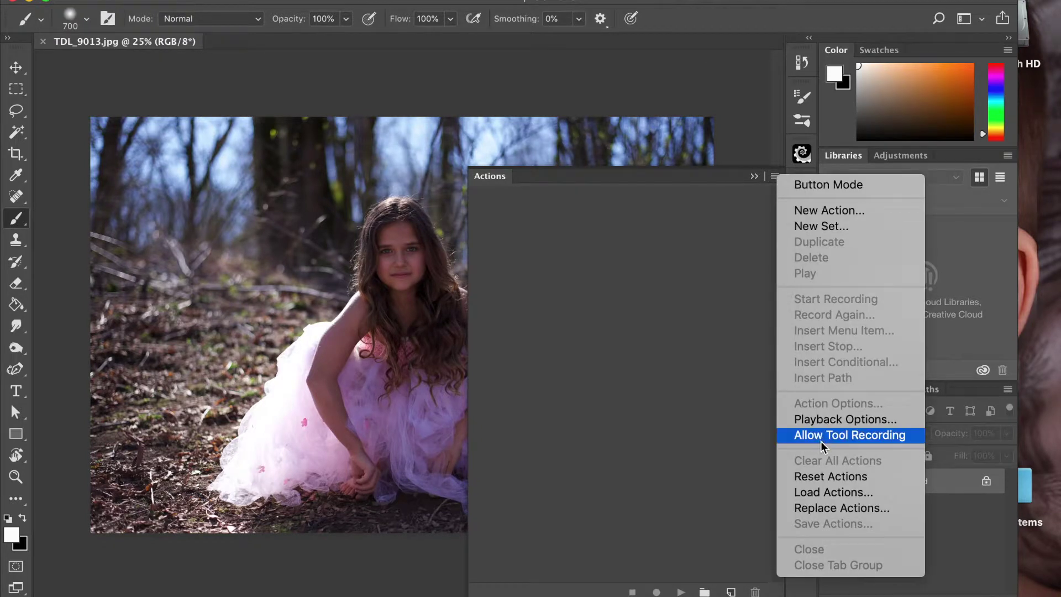
pyautogui.click(829, 492)
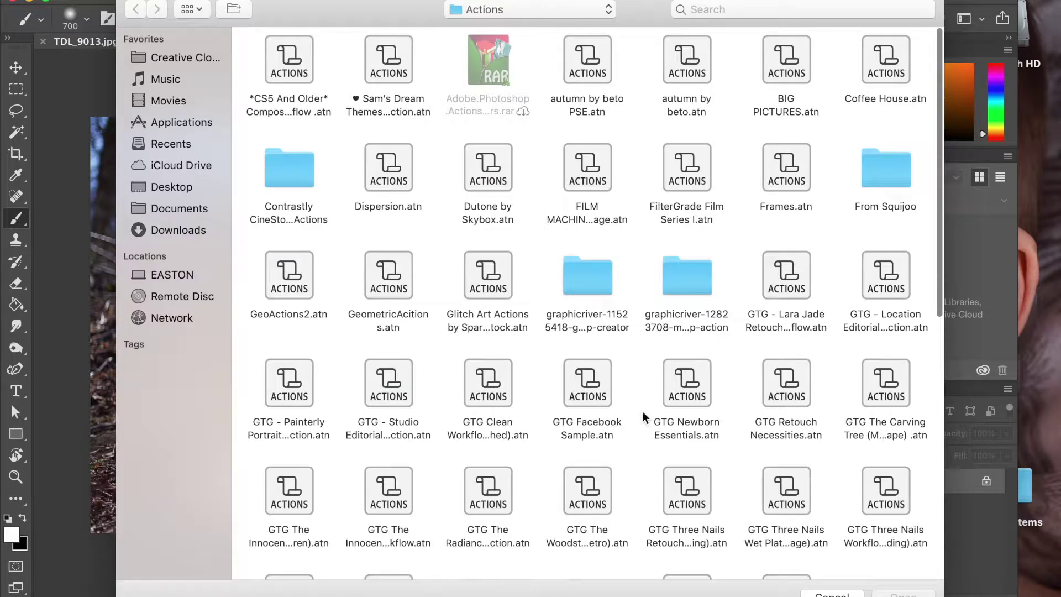
pyautogui.click(169, 185)
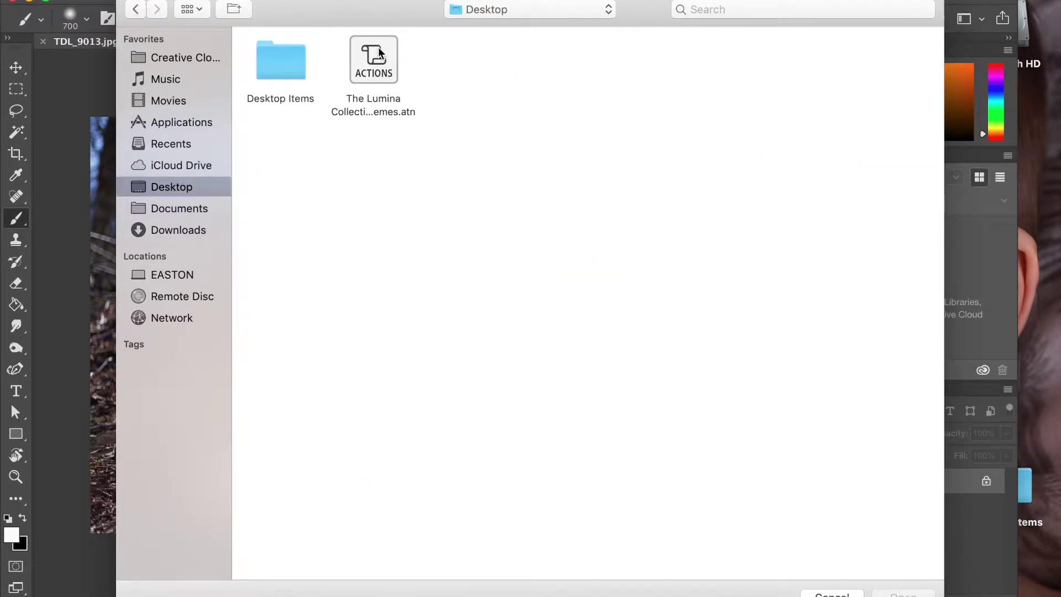
pyautogui.doubleClick(378, 48)
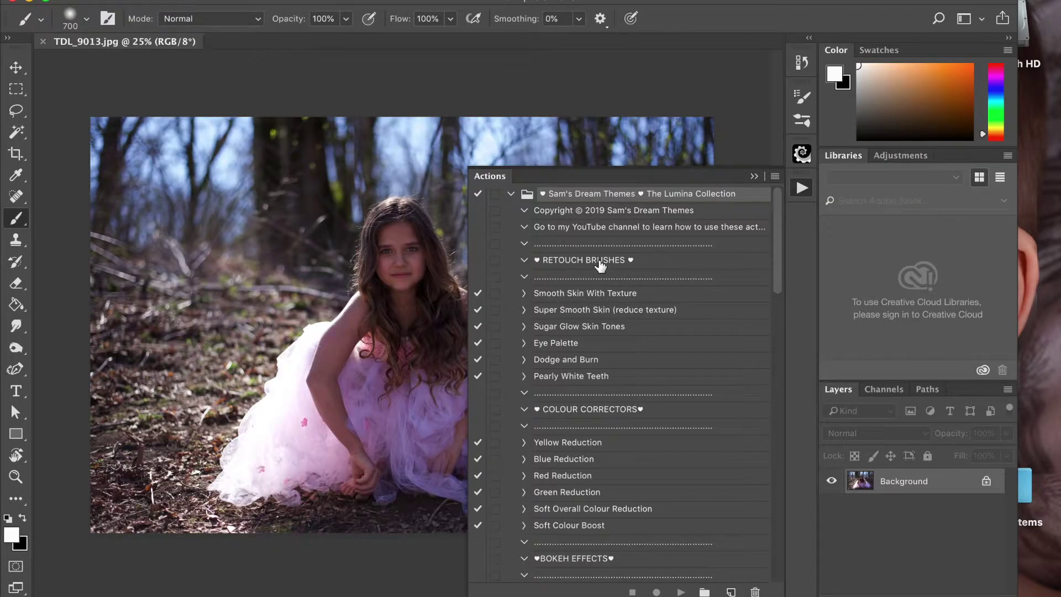
# Look through the loaded Lumina Collection actions, from the retouch brushes down to the shortcuts
pyautogui.scroll(-15, 600, 266)
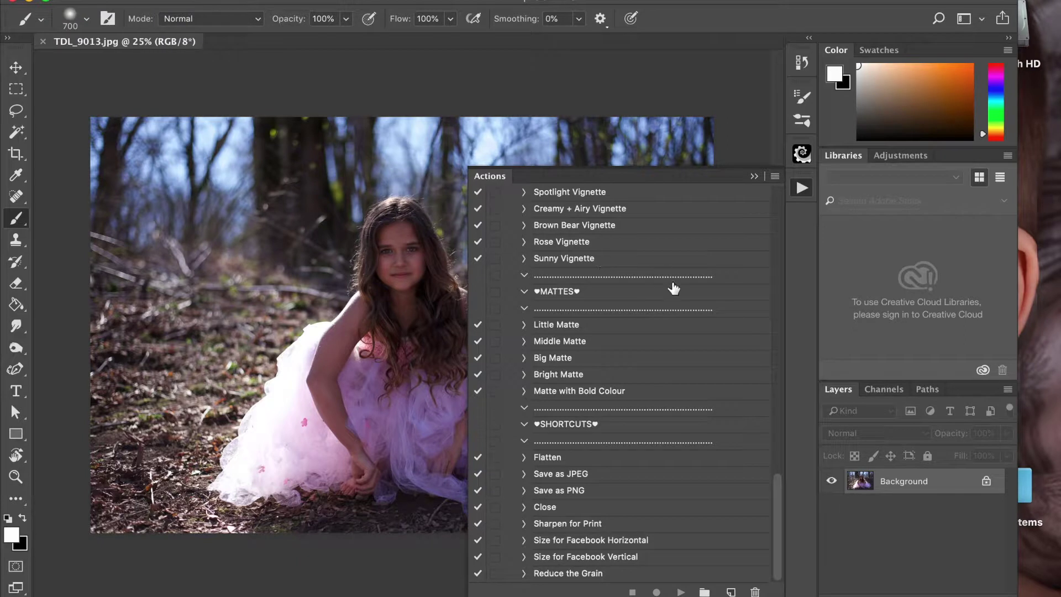
pyautogui.scroll(10, 673, 288)
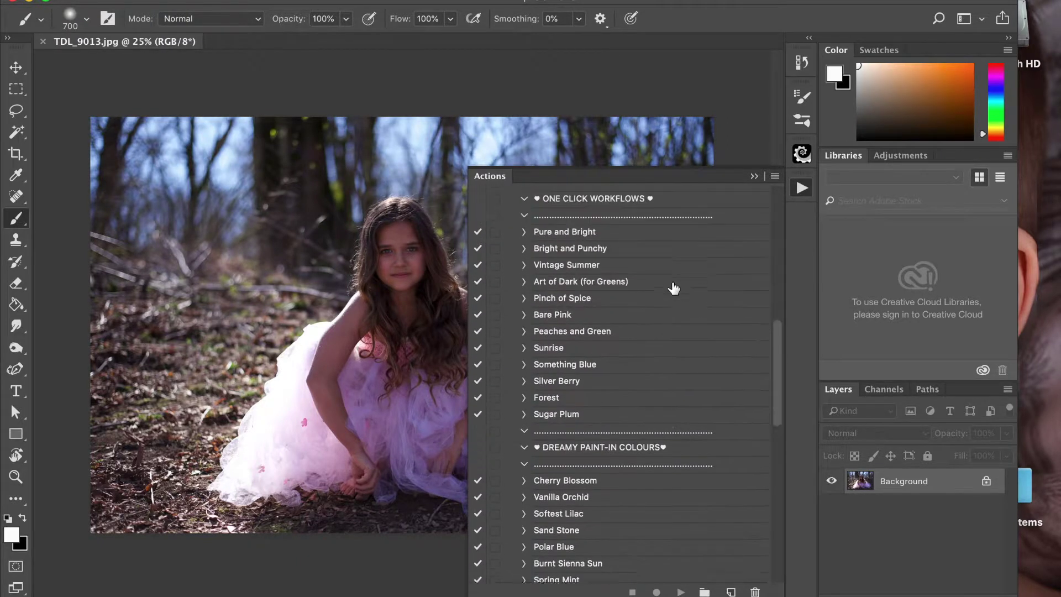
pyautogui.scroll(8, 674, 288)
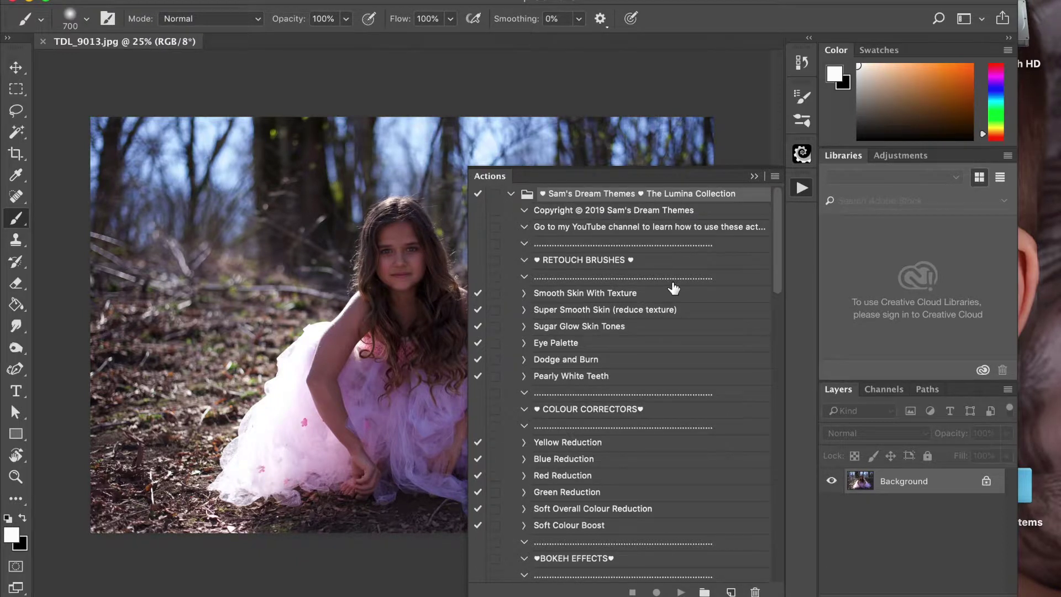
pyautogui.click(755, 176)
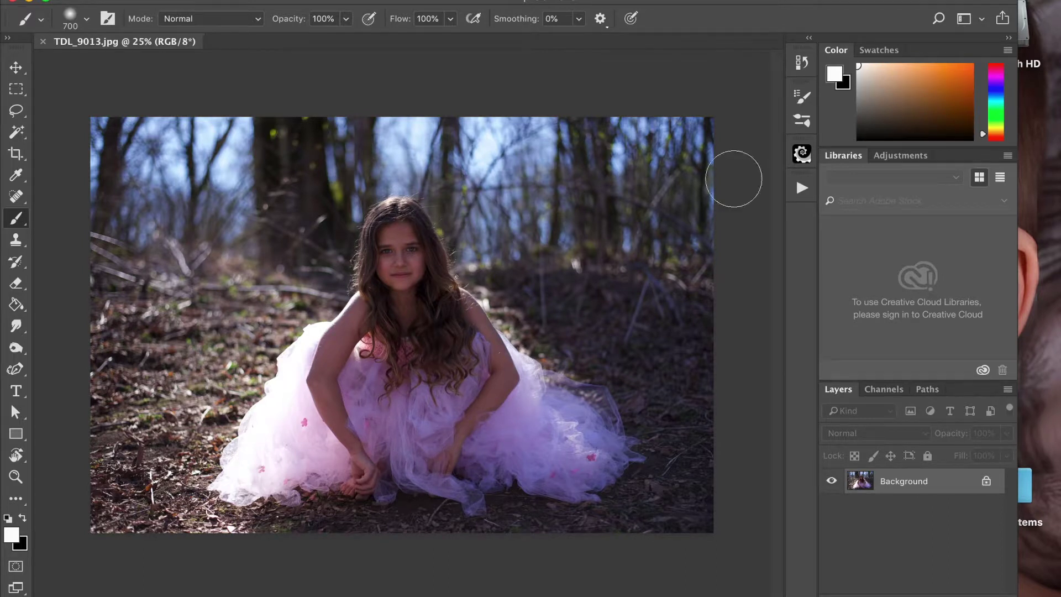
pyautogui.click(801, 189)
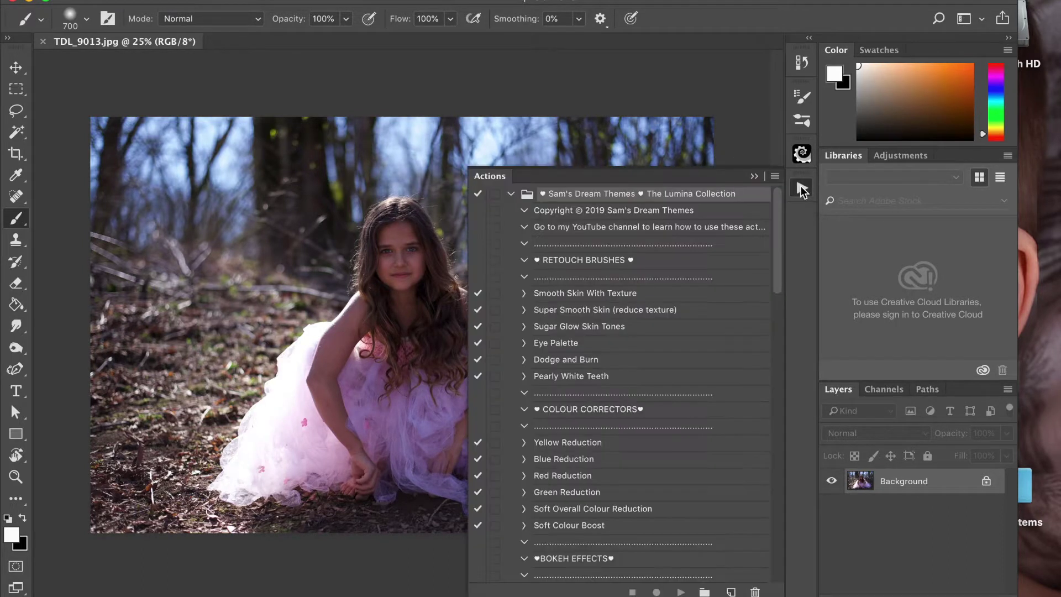
# Run the Blue Reduction action from the Colour Correctors group on the photo and collapse the Actions panel
pyautogui.scroll(-3, 657, 403)
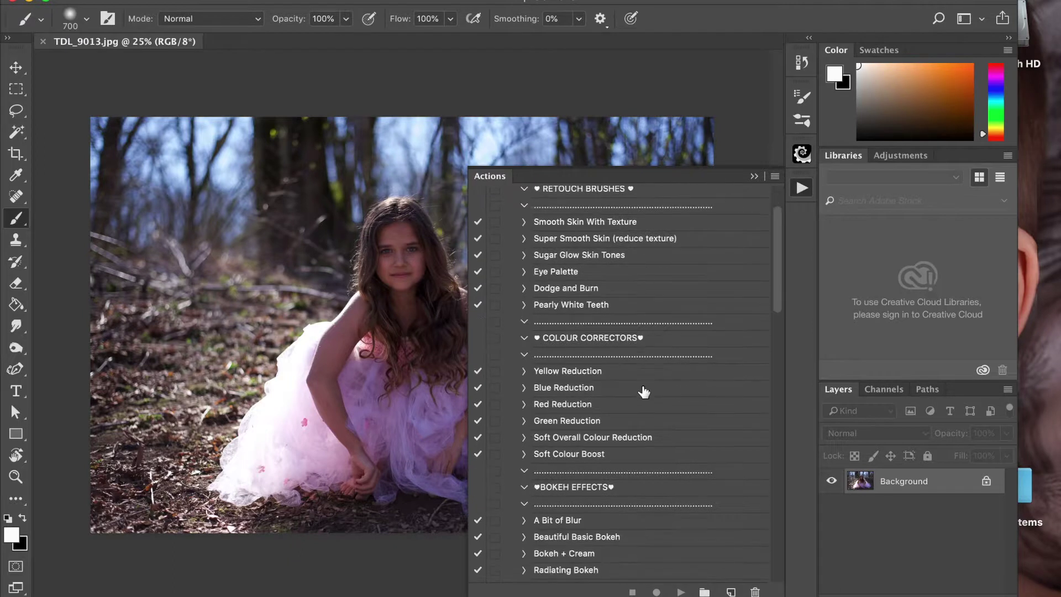
pyautogui.click(589, 388)
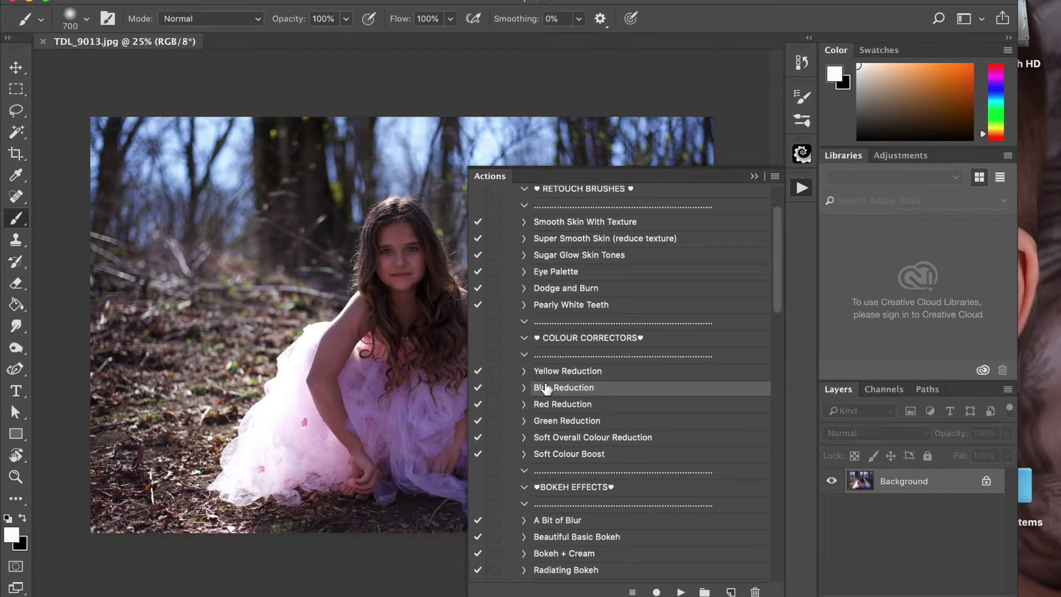
pyautogui.click(524, 387)
pyautogui.click(523, 388)
pyautogui.click(681, 591)
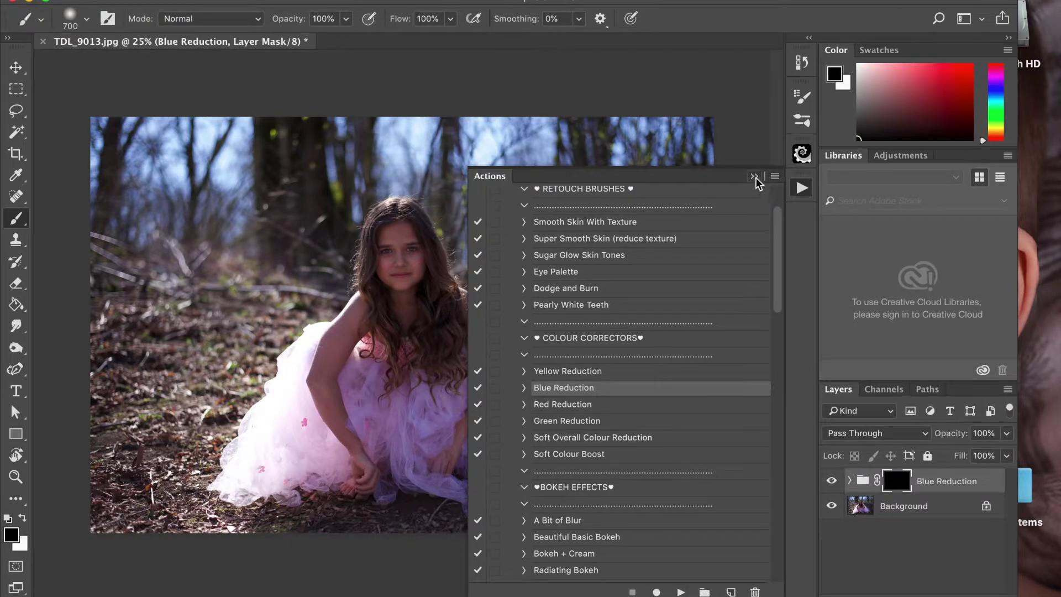
pyautogui.click(754, 176)
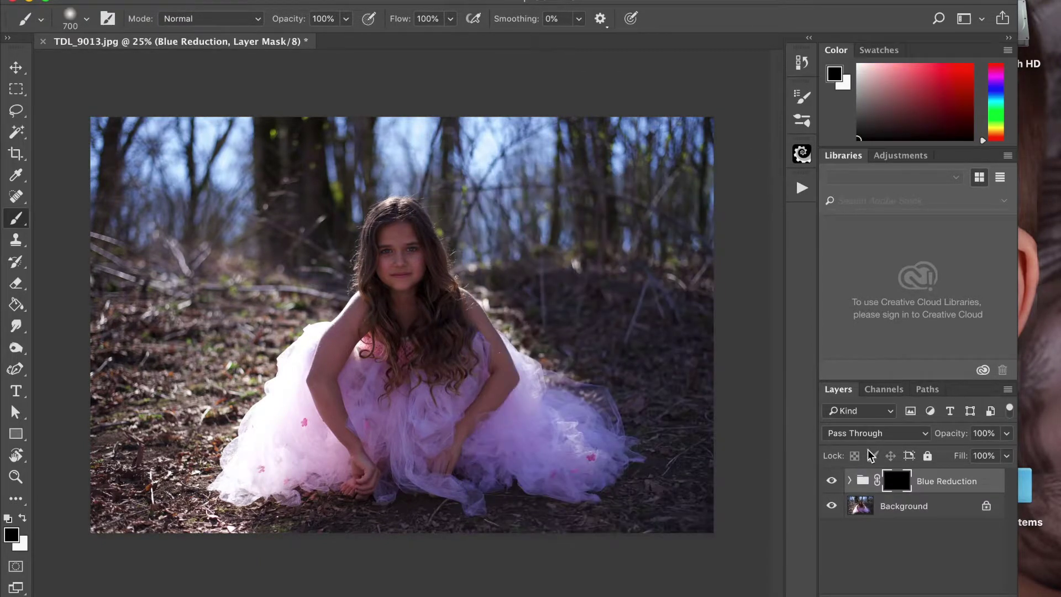
# Make white the foreground colour and set up a soft brush with 0% hardness and a size of 2100 px
pyautogui.click(23, 517)
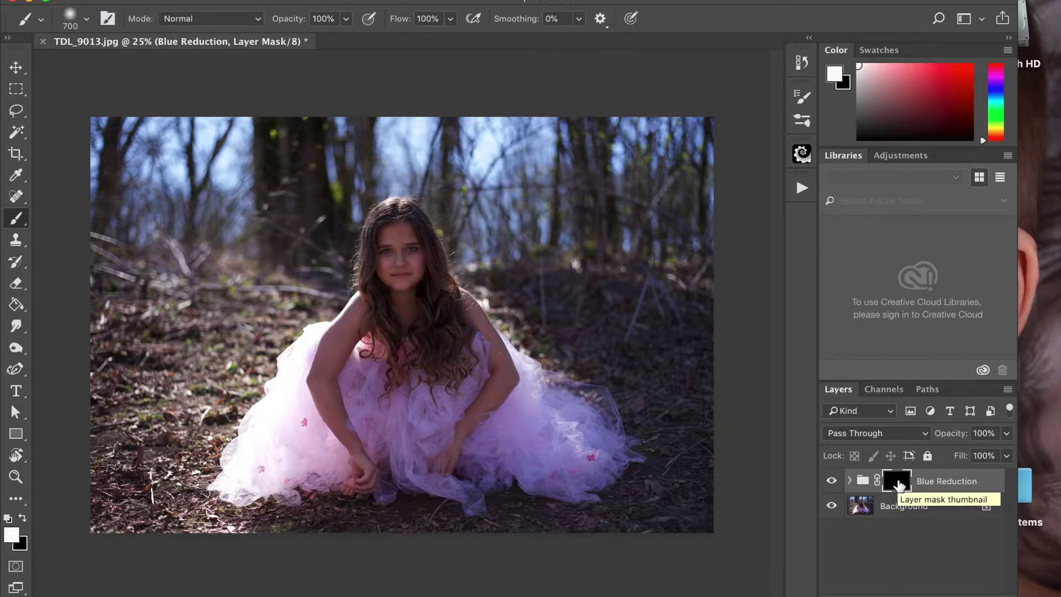
pyautogui.click(88, 21)
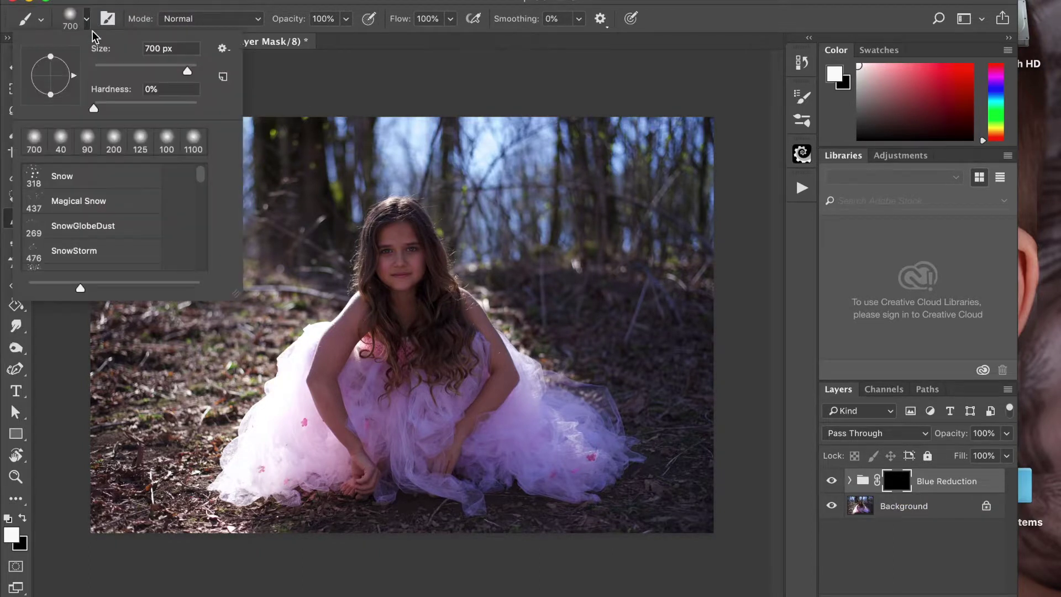
pyautogui.click(94, 111)
pyautogui.click(345, 82)
pyautogui.press(']')
pyautogui.press(']')
pyautogui.press(']')
pyautogui.press(']')
pyautogui.press(']')
pyautogui.press(']')
pyautogui.press(']')
pyautogui.press(']')
pyautogui.press(']')
pyautogui.press(']')
pyautogui.press(']')
pyautogui.press(']')
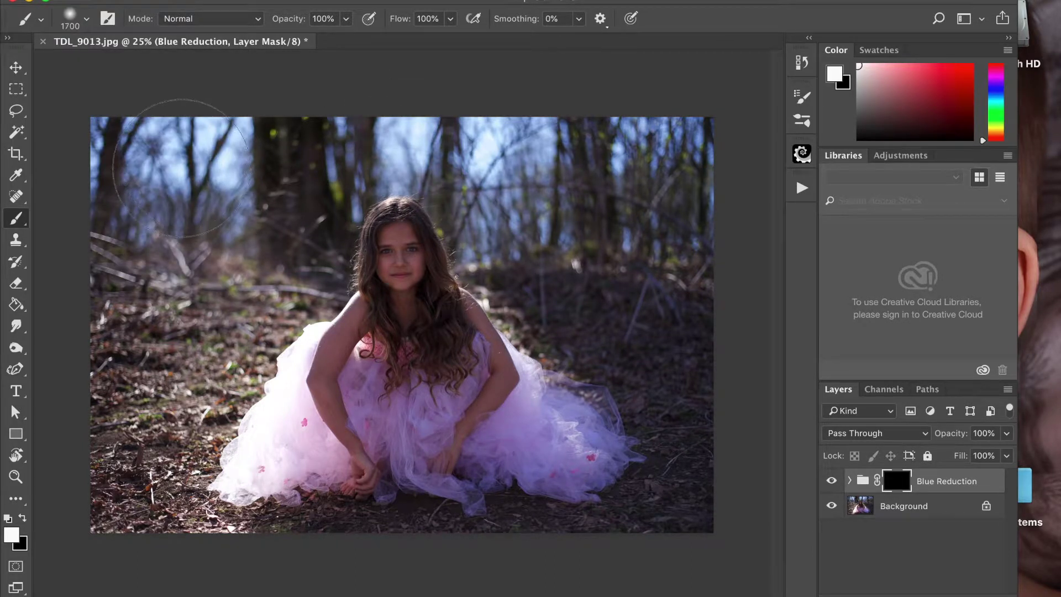
pyautogui.press('[')
pyautogui.press('[')
pyautogui.press('[')
pyautogui.press('[')
pyautogui.press('[')
pyautogui.press('[')
pyautogui.press(']')
pyautogui.press(']')
pyautogui.press(']')
pyautogui.press(']')
pyautogui.press(']')
pyautogui.press(']')
pyautogui.press(']')
pyautogui.press(']')
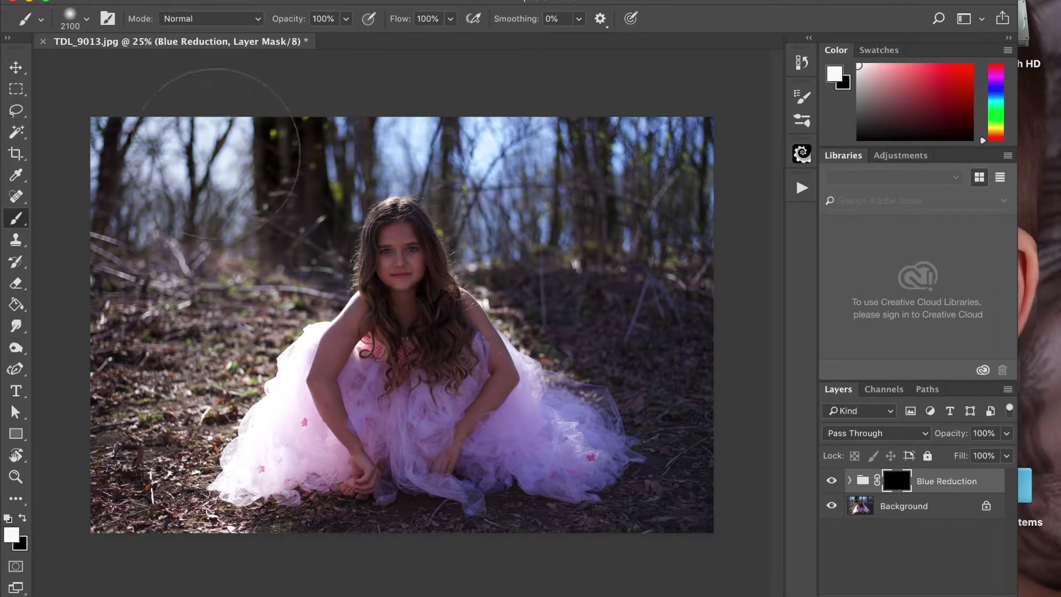
# Paint white over the forest and dress on the Blue Reduction mask and invert the mask to apply the effect everywhere
pyautogui.moveTo(256, 134)
pyautogui.mouseDown()
pyautogui.moveTo(486, 60)
pyautogui.moveTo(618, 199)
pyautogui.moveTo(629, 237)
pyautogui.mouseUp()
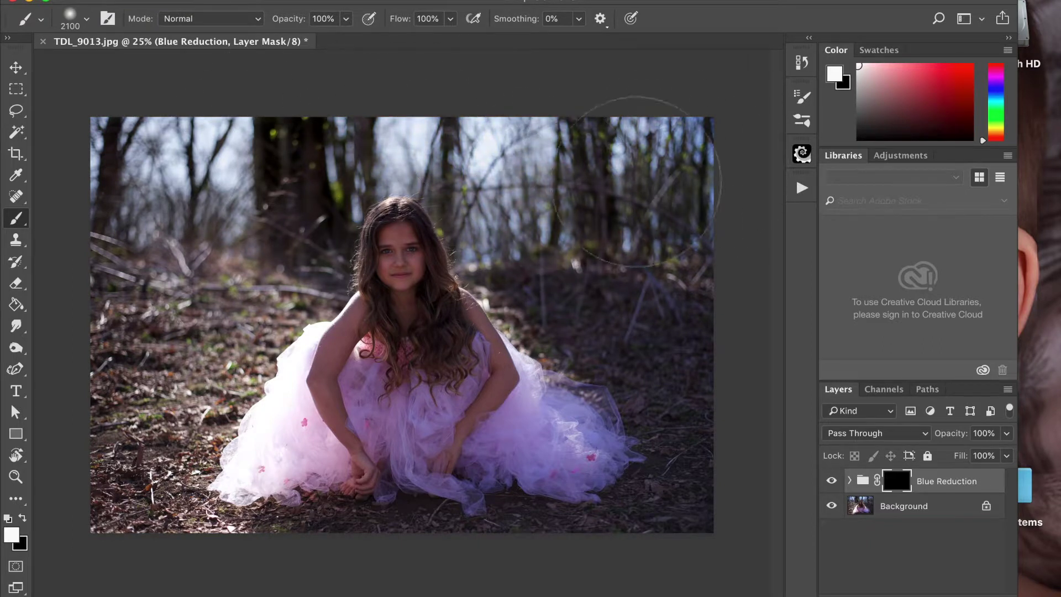
pyautogui.moveTo(632, 324)
pyautogui.mouseDown()
pyautogui.moveTo(569, 360)
pyautogui.moveTo(547, 413)
pyautogui.moveTo(568, 448)
pyautogui.moveTo(440, 450)
pyautogui.moveTo(398, 393)
pyautogui.mouseUp()
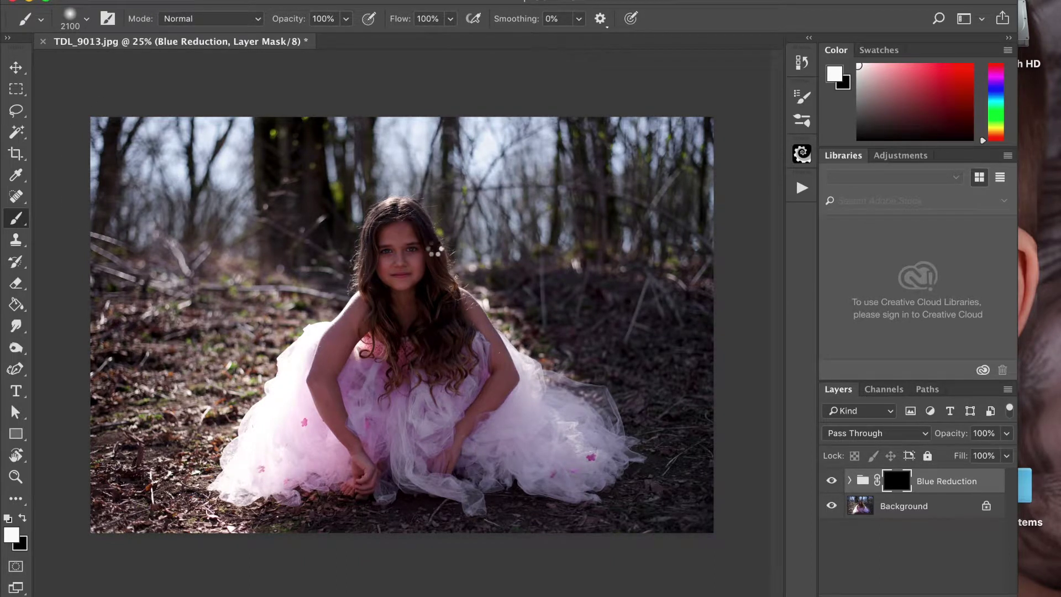
pyautogui.press('super+i')
# Flatten the image and run the Blue Reduction action a second time
pyautogui.click(271, 0)
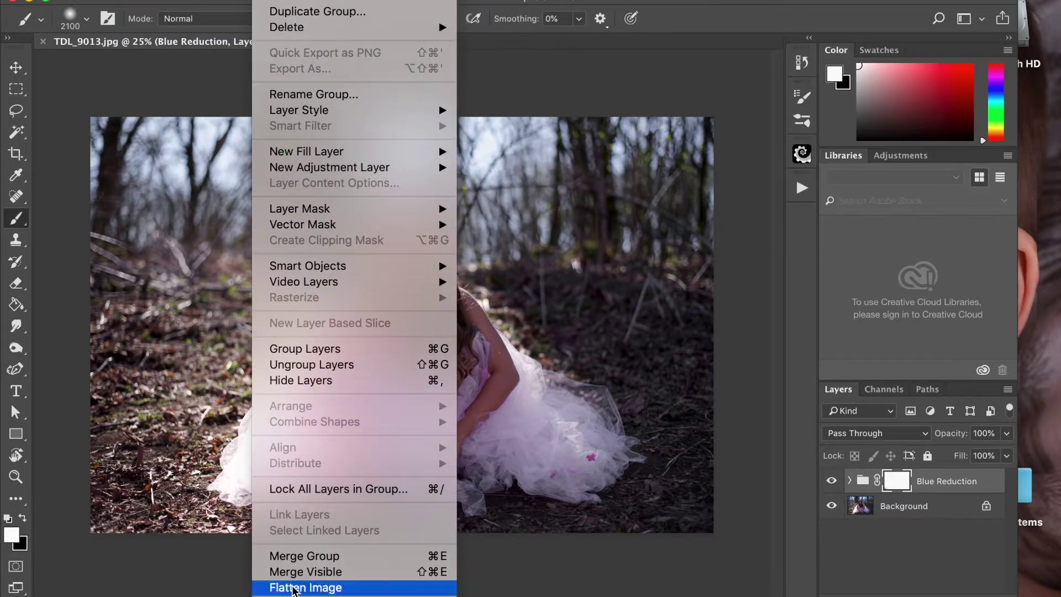
pyautogui.click(288, 586)
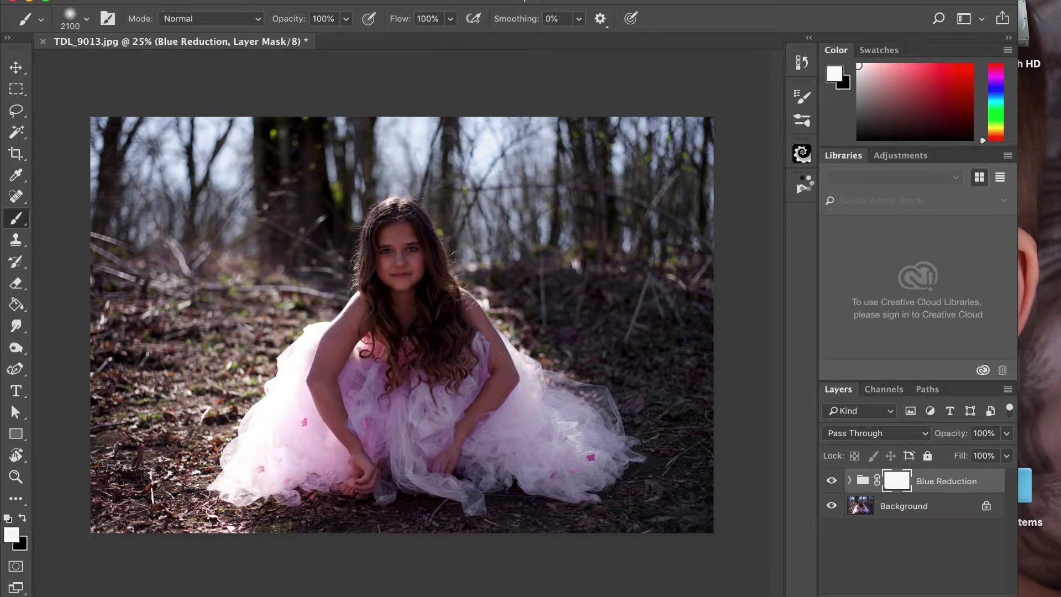
pyautogui.click(802, 189)
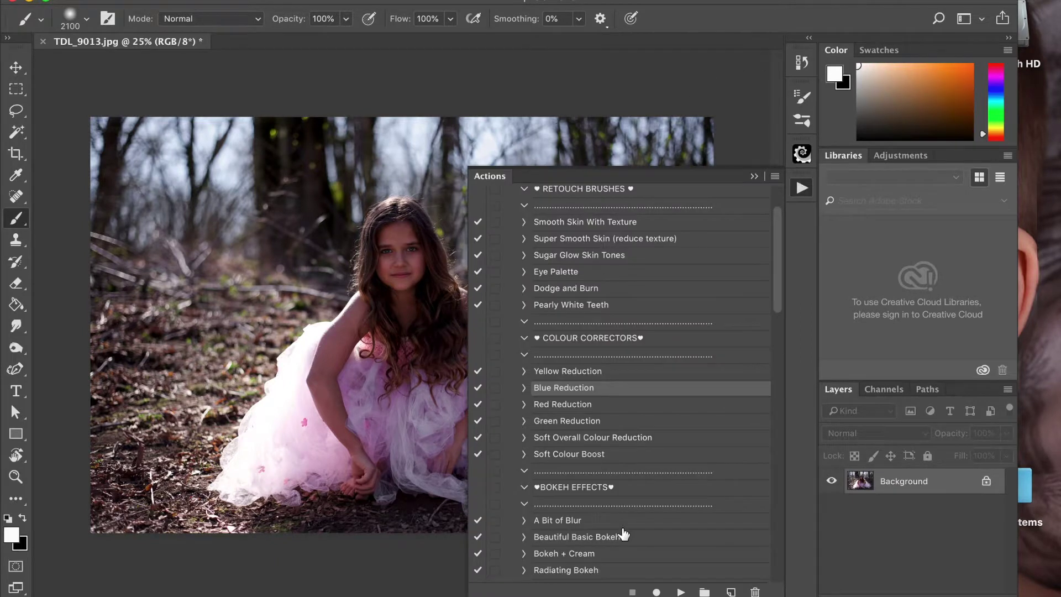
pyautogui.click(681, 591)
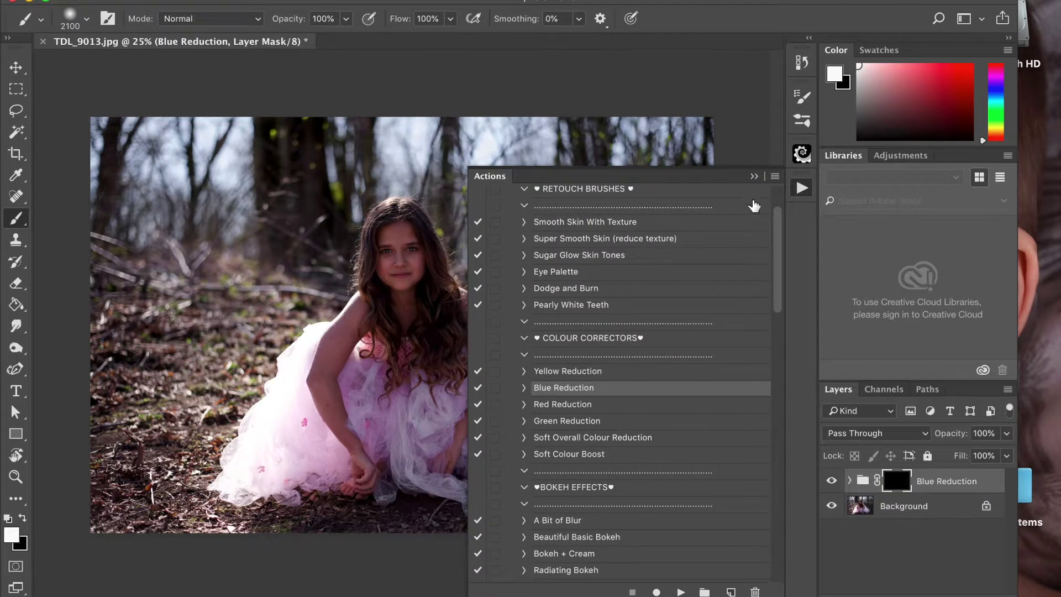
pyautogui.click(754, 176)
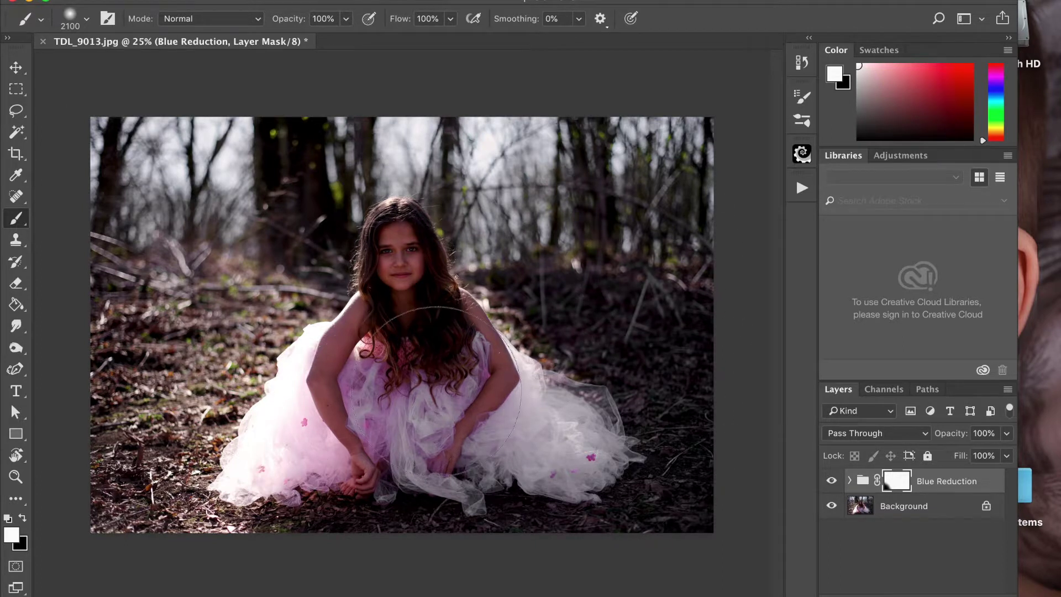
# Flatten the image again and run the Red Reduction action from the Colour Correctors group
pyautogui.click(270, 0)
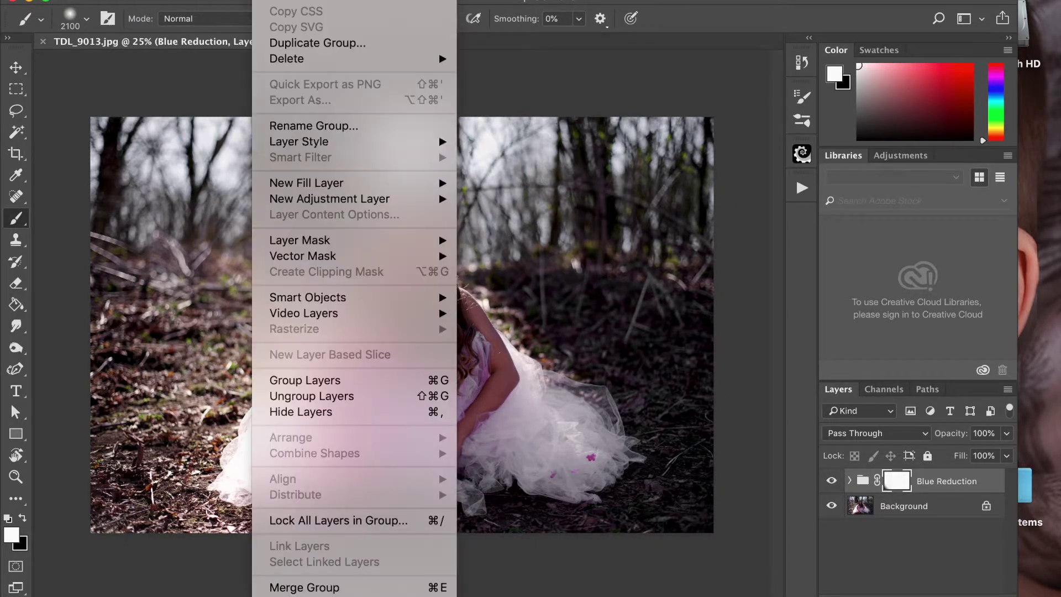
pyautogui.click(309, 588)
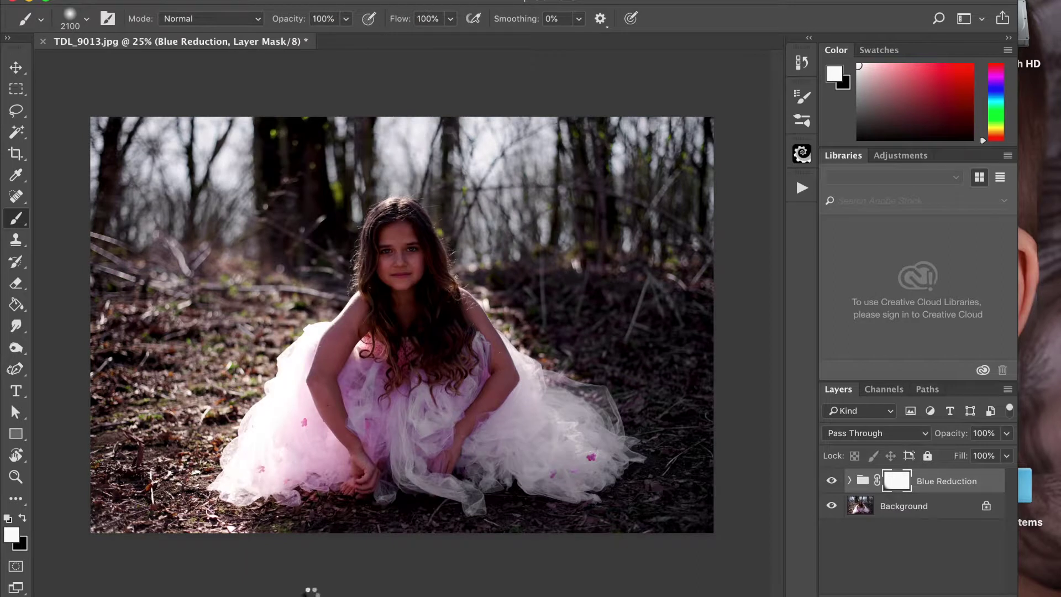
pyautogui.click(802, 187)
pyautogui.click(608, 407)
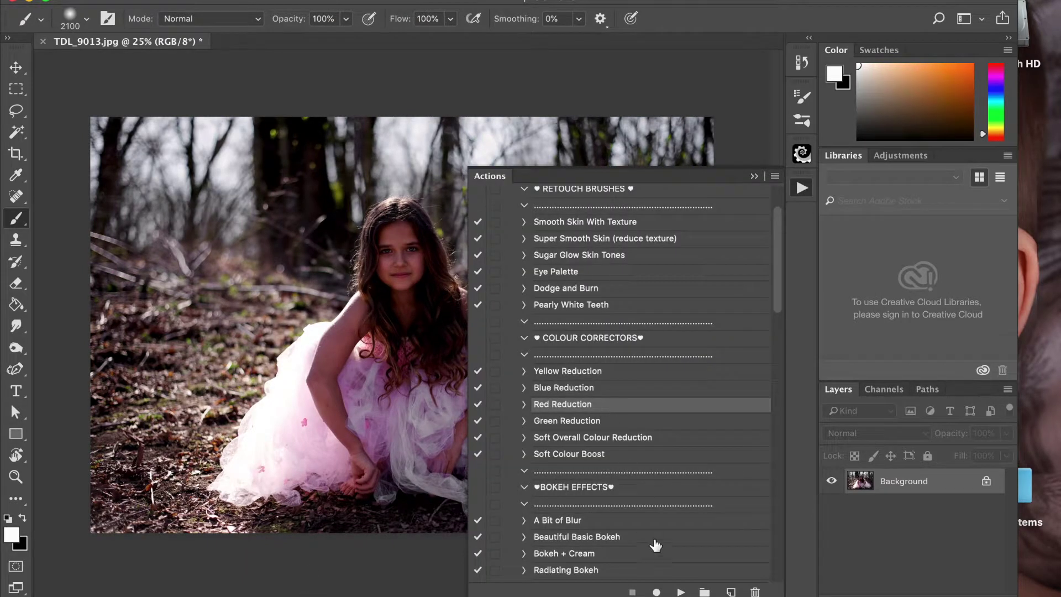
pyautogui.click(681, 592)
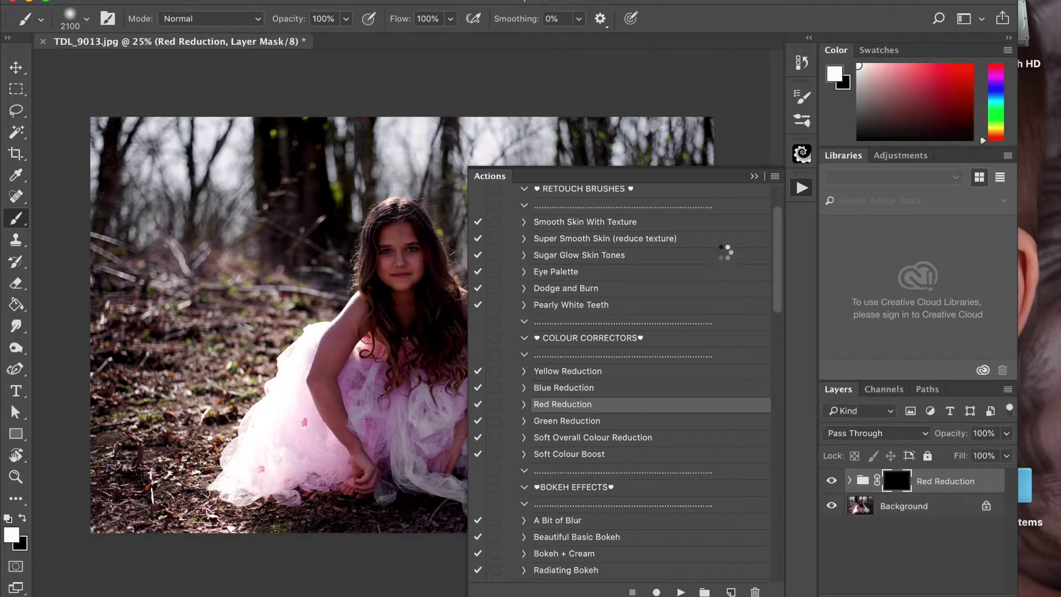
pyautogui.click(754, 177)
# Reduce the brush size to 1000 px for painting on the Red Reduction mask
pyautogui.press('[')
pyautogui.press('[')
pyautogui.press('[')
pyautogui.press('[')
pyautogui.press('[')
pyautogui.press('[')
pyautogui.press('[')
pyautogui.press('[')
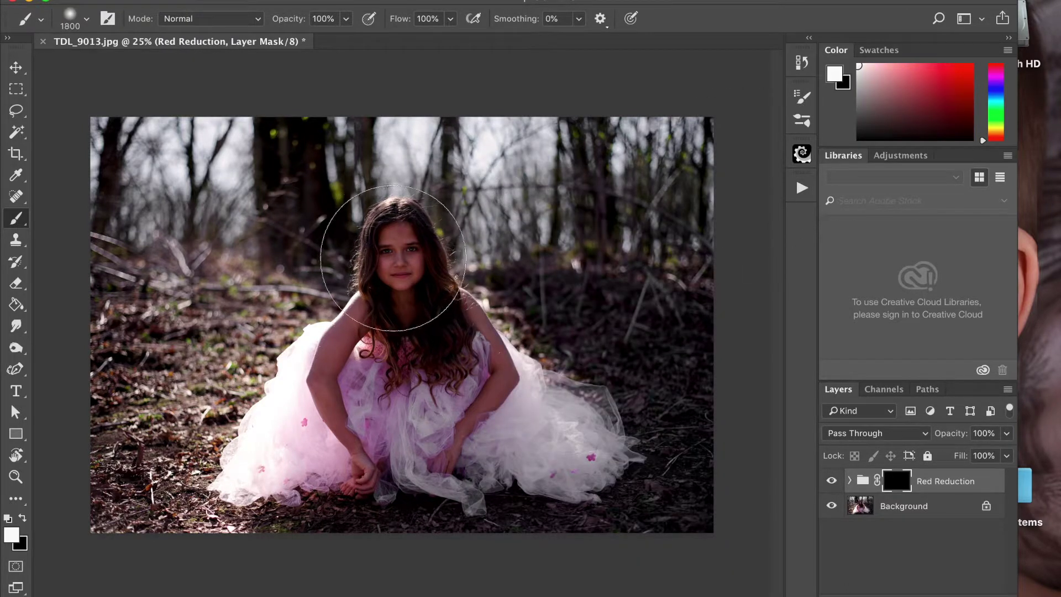
pyautogui.press('[')
pyautogui.press('[')
pyautogui.press('[')
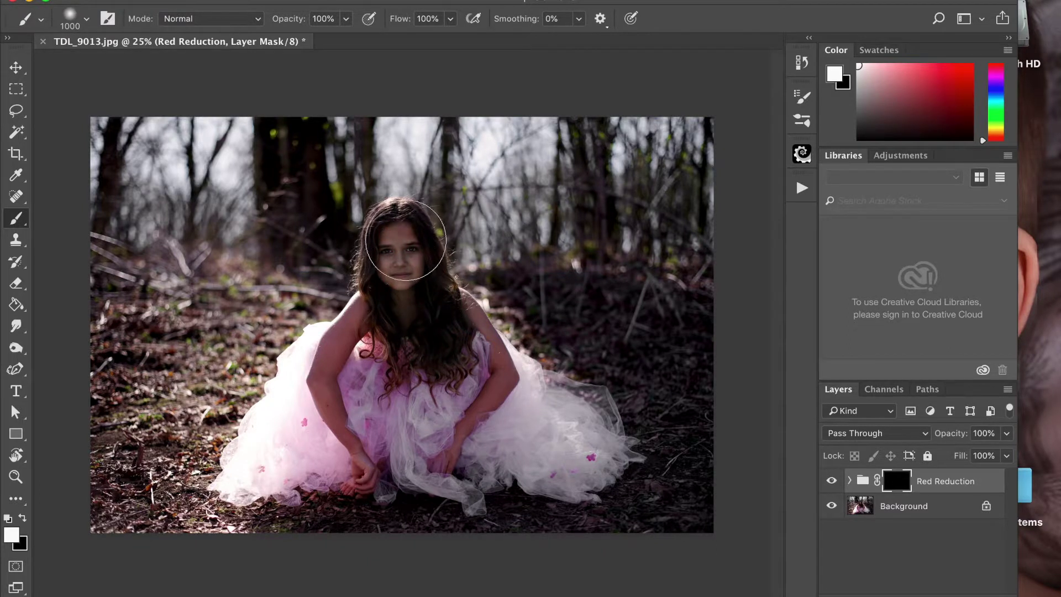
# Lower the brush opacity to 45% and paint the Red Reduction effect over the girl's face, chest and dress front
pyautogui.moveTo(352, 354)
pyautogui.mouseDown()
pyautogui.moveTo(441, 351)
pyautogui.moveTo(438, 326)
pyautogui.moveTo(463, 333)
pyautogui.mouseUp()
pyautogui.press('super+z')
pyautogui.click(346, 20)
pyautogui.click(302, 39)
pyautogui.moveTo(417, 303)
pyautogui.mouseDown()
pyautogui.moveTo(398, 254)
pyautogui.moveTo(397, 289)
pyautogui.moveTo(344, 337)
pyautogui.moveTo(328, 394)
pyautogui.moveTo(439, 315)
pyautogui.moveTo(484, 361)
pyautogui.moveTo(482, 411)
pyautogui.moveTo(418, 459)
pyautogui.moveTo(342, 422)
pyautogui.moveTo(389, 394)
pyautogui.moveTo(387, 442)
pyautogui.moveTo(456, 388)
pyautogui.moveTo(458, 353)
pyautogui.moveTo(410, 282)
pyautogui.moveTo(412, 244)
pyautogui.moveTo(404, 298)
pyautogui.moveTo(396, 252)
pyautogui.moveTo(400, 278)
pyautogui.mouseUp()
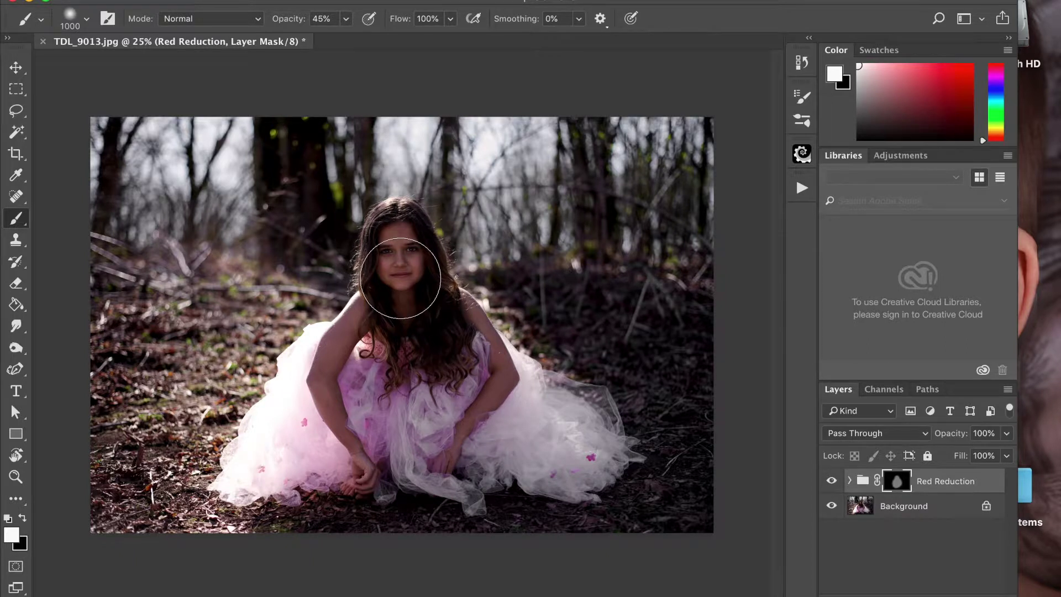
pyautogui.moveTo(401, 278)
pyautogui.mouseDown()
pyautogui.moveTo(426, 262)
pyautogui.moveTo(388, 240)
pyautogui.moveTo(416, 301)
pyautogui.moveTo(472, 359)
pyautogui.moveTo(454, 403)
pyautogui.moveTo(335, 408)
pyautogui.moveTo(433, 443)
pyautogui.moveTo(371, 404)
pyautogui.moveTo(315, 393)
pyautogui.moveTo(395, 401)
pyautogui.mouseUp()
# Lower the Red Reduction group's opacity to 58%
pyautogui.click(1006, 433)
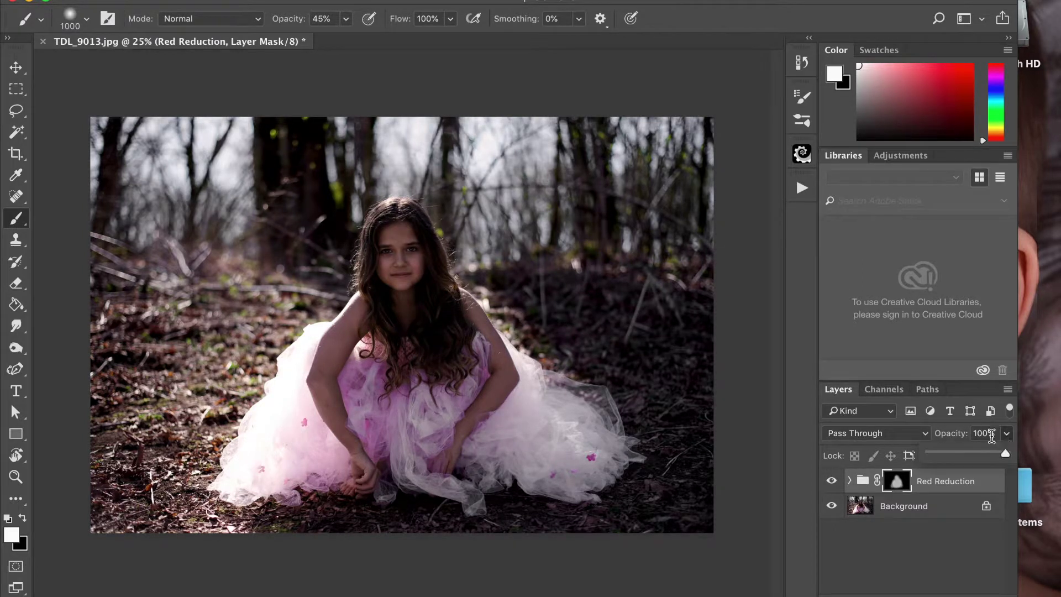
pyautogui.click(957, 453)
# Merge the visible layers into the background and run the Smooth Skin With Texture action from the Retouch Brushes group
pyautogui.click(268, 0)
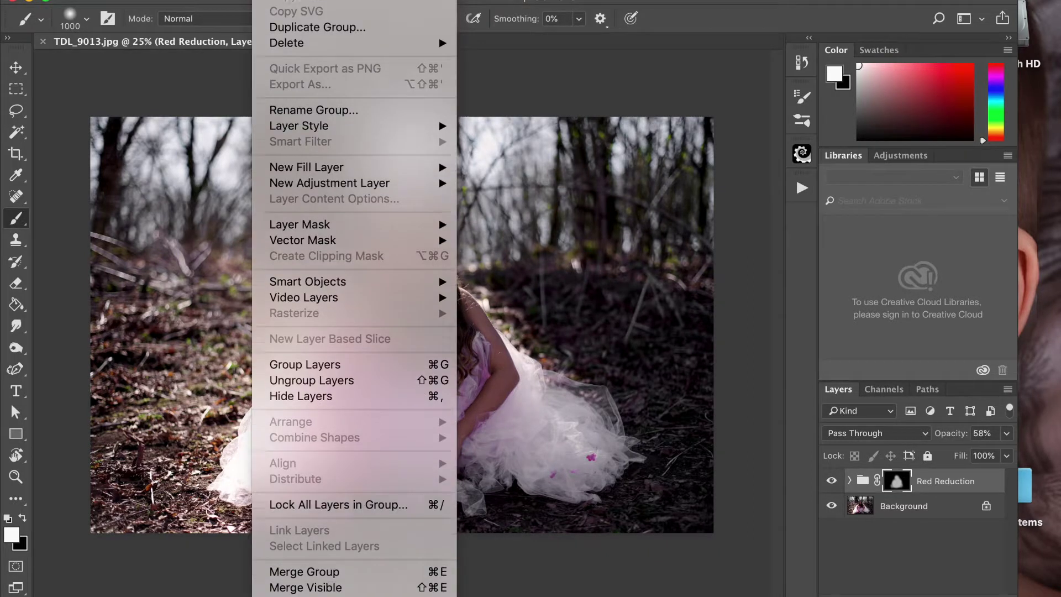
pyautogui.click(300, 589)
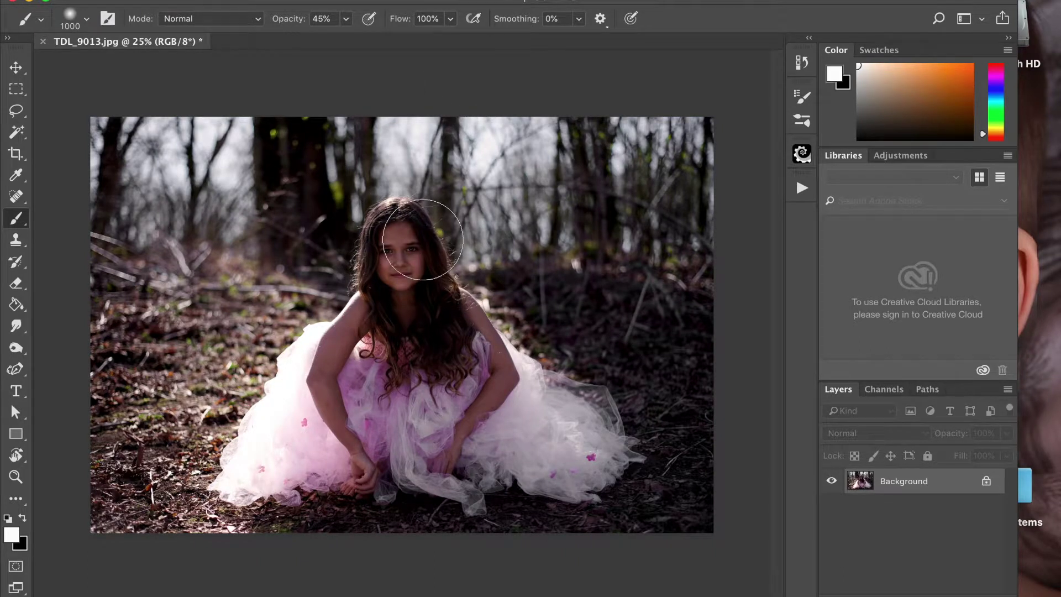
pyautogui.press('super+plus')
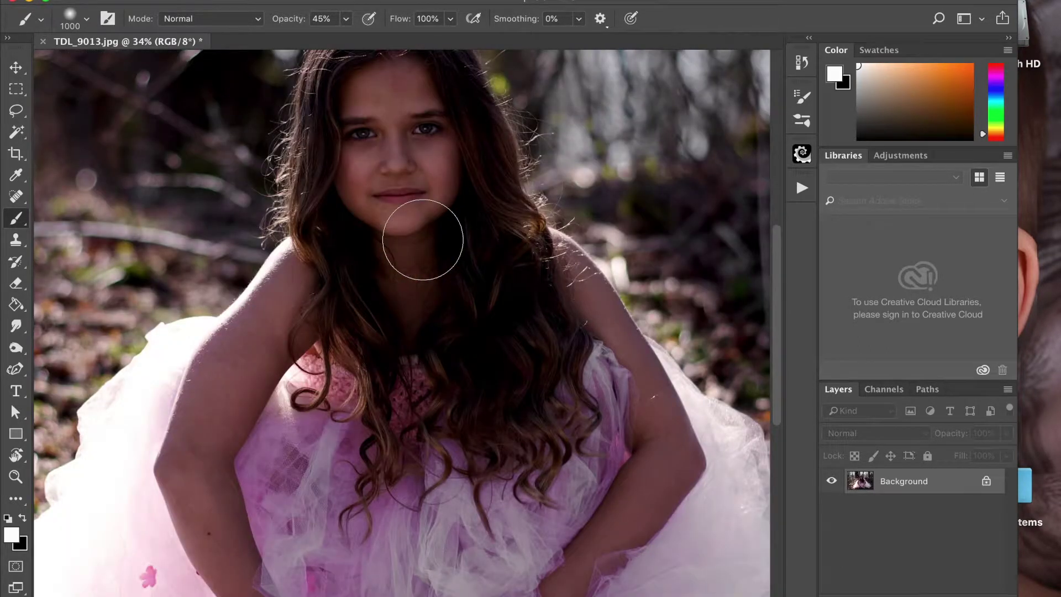
pyautogui.press('super+plus')
pyautogui.press('super+plus')
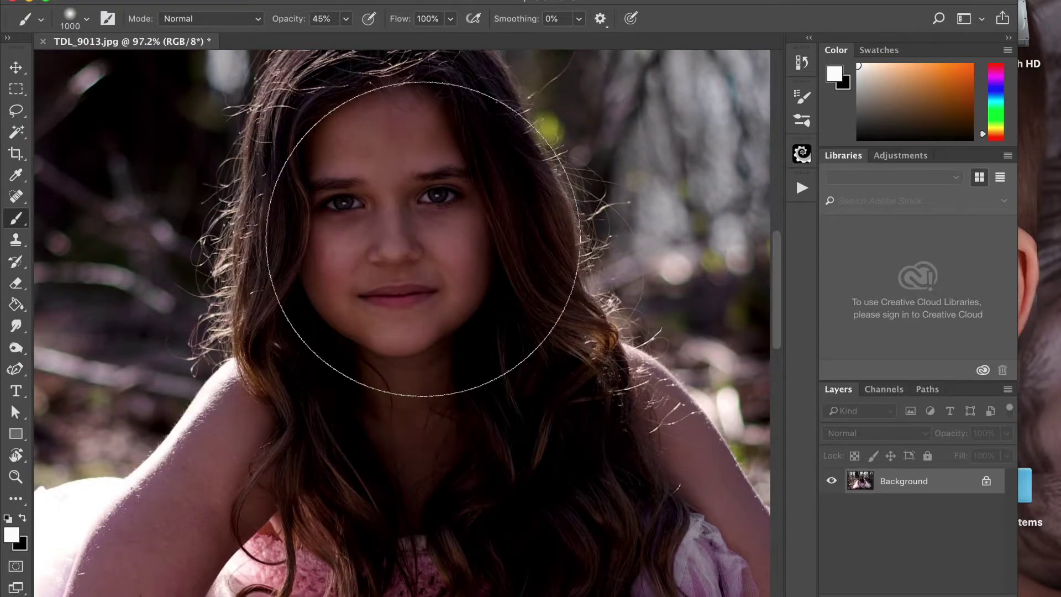
pyautogui.scroll(2, 423, 239)
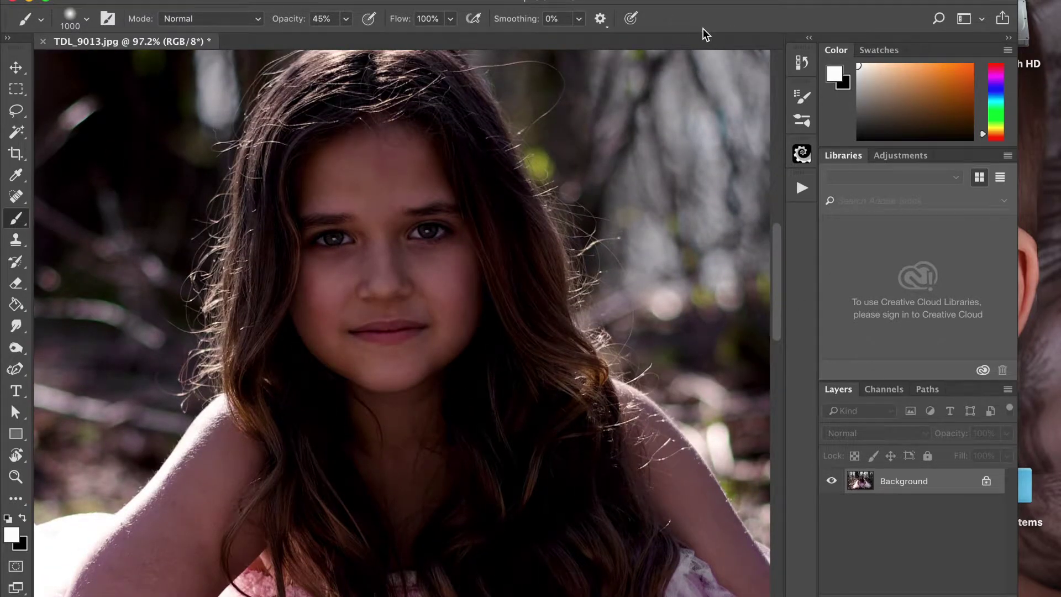
pyautogui.click(801, 189)
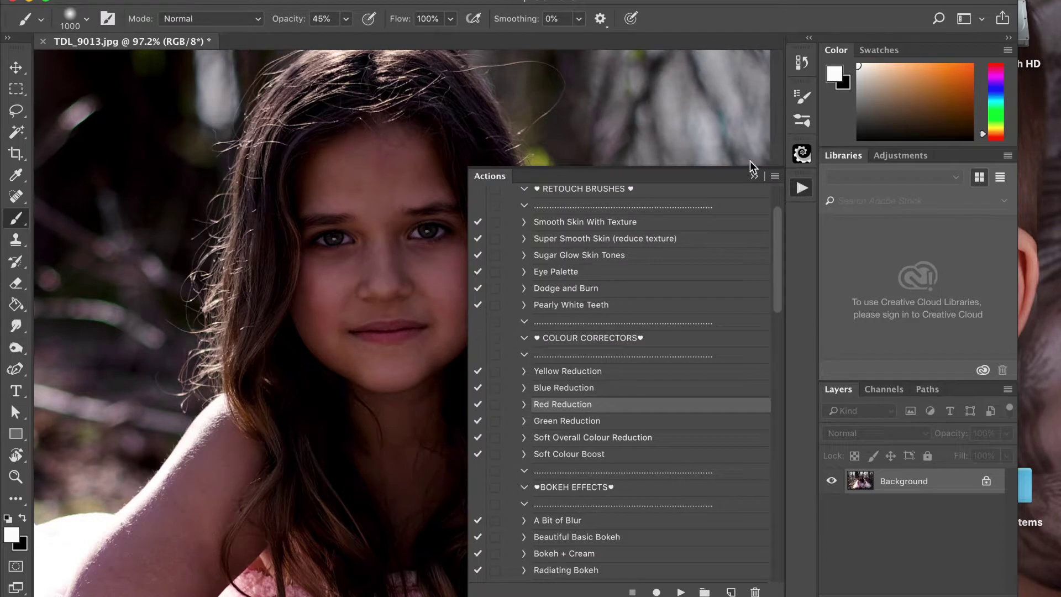
pyautogui.scroll(3, 597, 260)
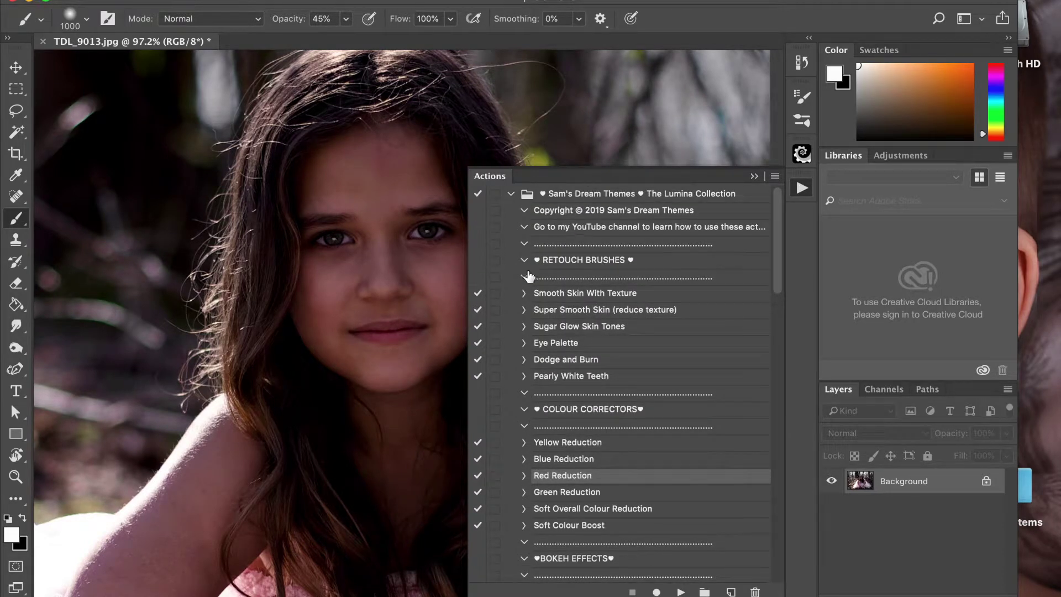
pyautogui.click(553, 312)
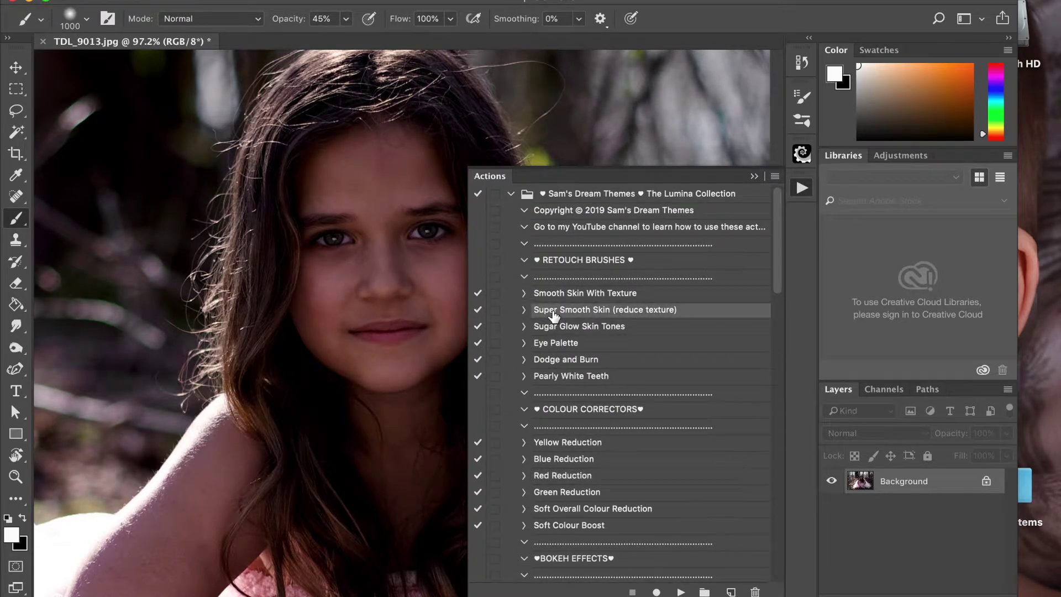
pyautogui.click(556, 298)
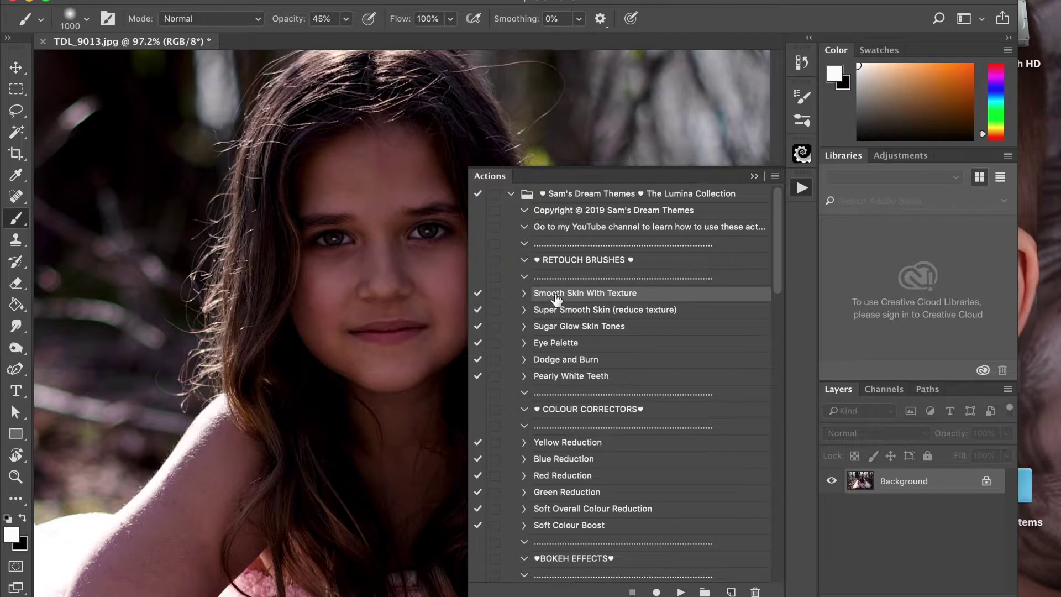
pyautogui.click(680, 592)
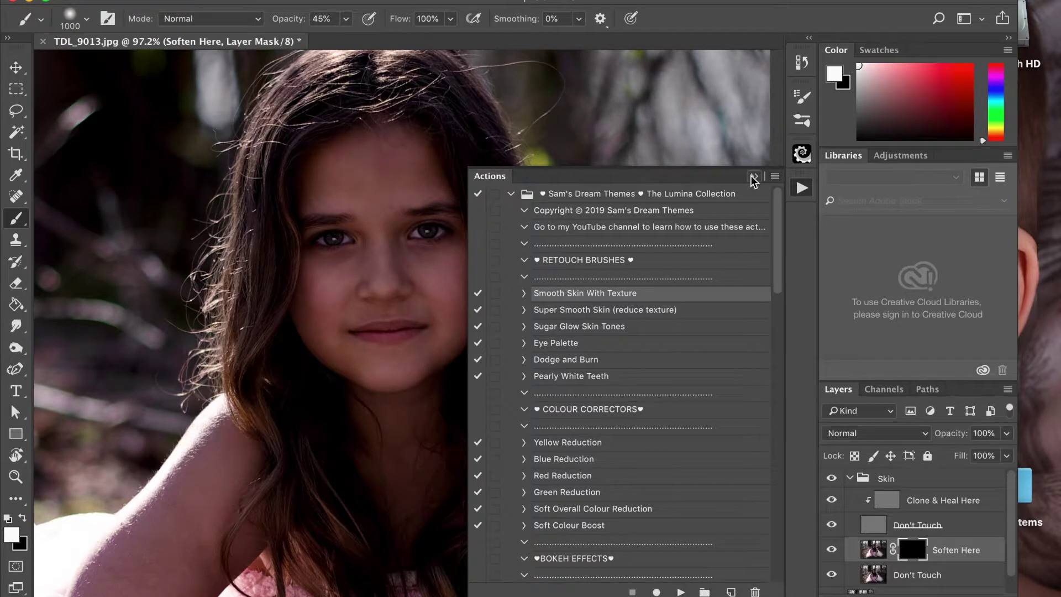
# Reduce the brush size to 175 px and select the Clone & Heal Here layer in the Skin group
pyautogui.click(754, 176)
pyautogui.press('[')
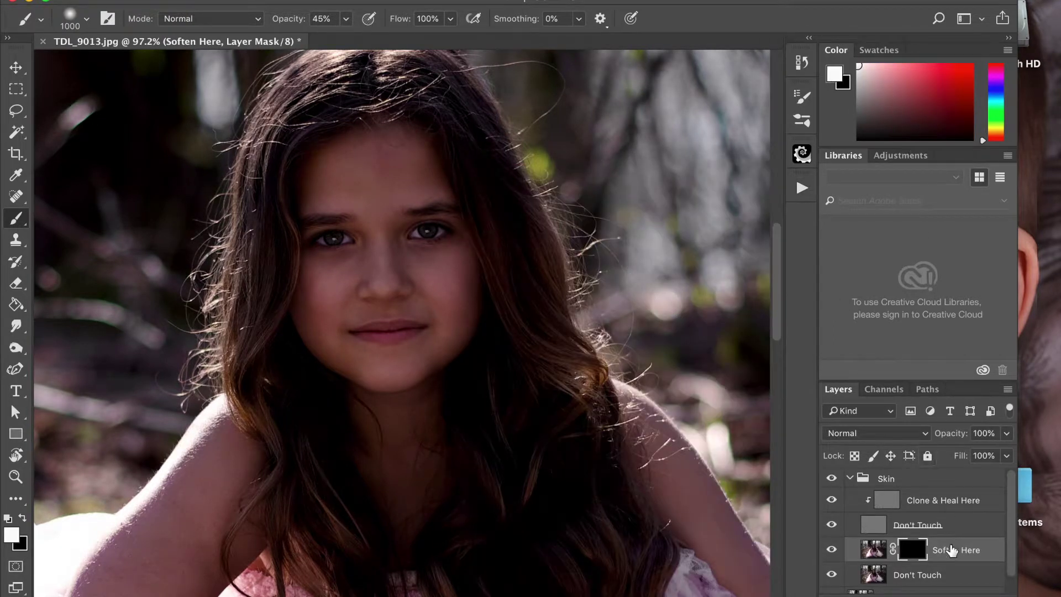
pyautogui.press('[')
pyautogui.press('[')
pyautogui.press('[')
pyautogui.press('[')
pyautogui.press('[')
pyautogui.press('[')
pyautogui.press('[')
pyautogui.click(884, 504)
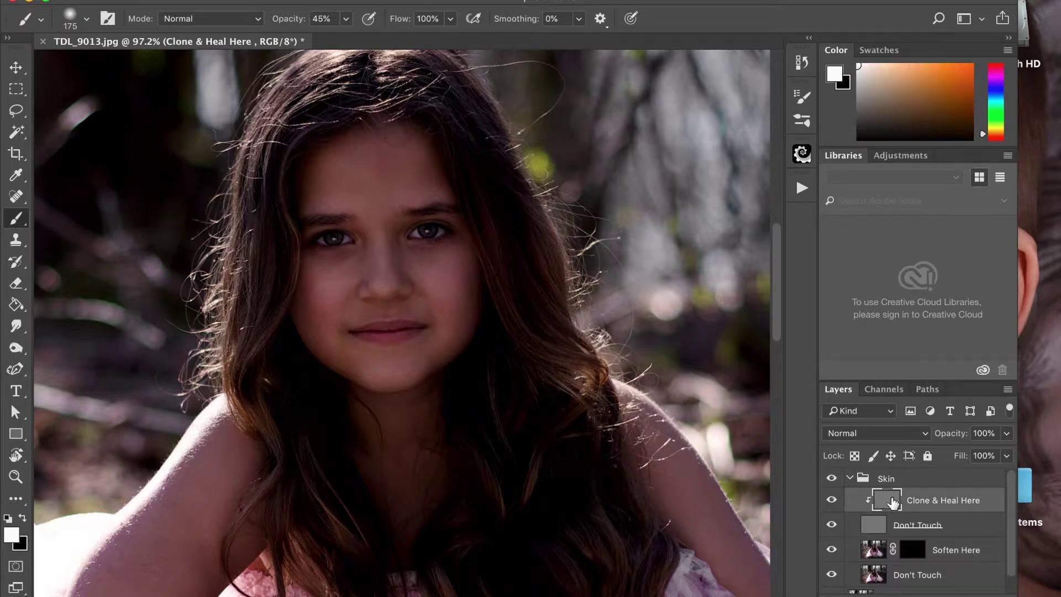
# Switch to the Spot Healing Brush and reduce its size to 8 px for detailed work on the face
pyautogui.scroll(5, 462, 279)
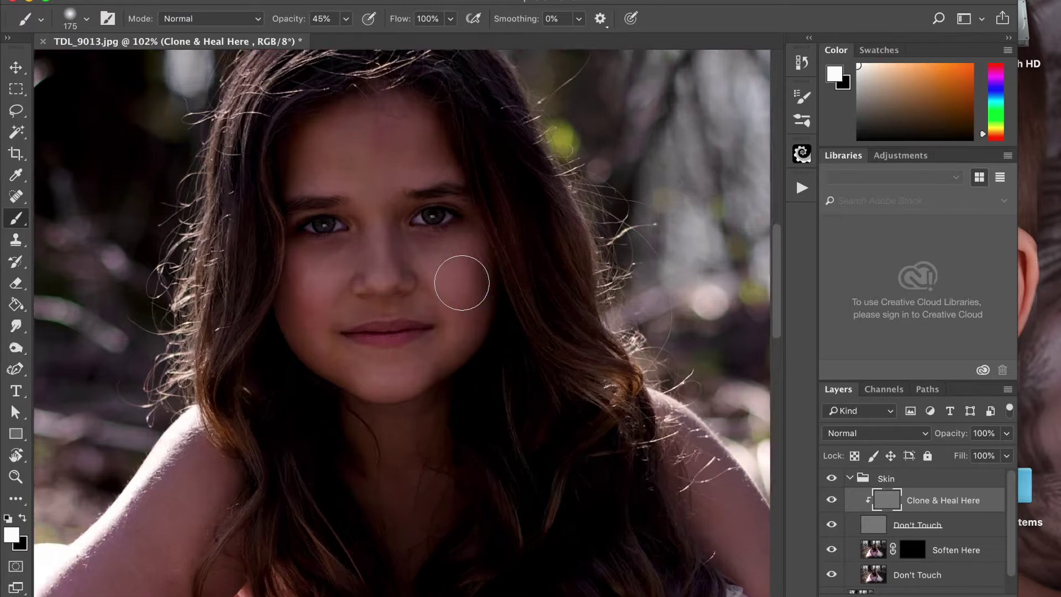
pyautogui.scroll(1, 462, 282)
pyautogui.scroll(5, 462, 282)
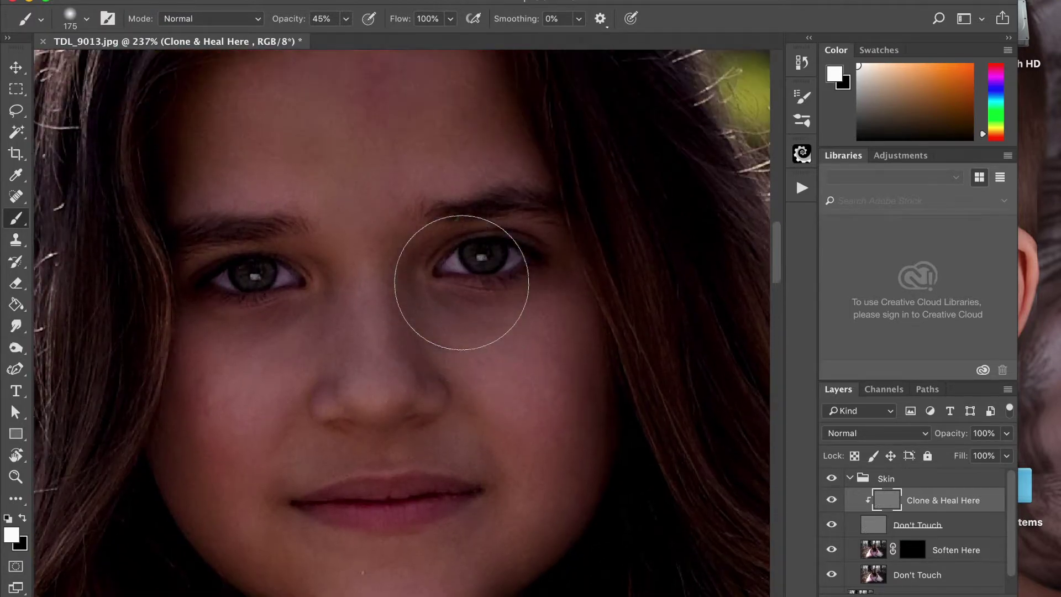
pyautogui.scroll(2, 326, 175)
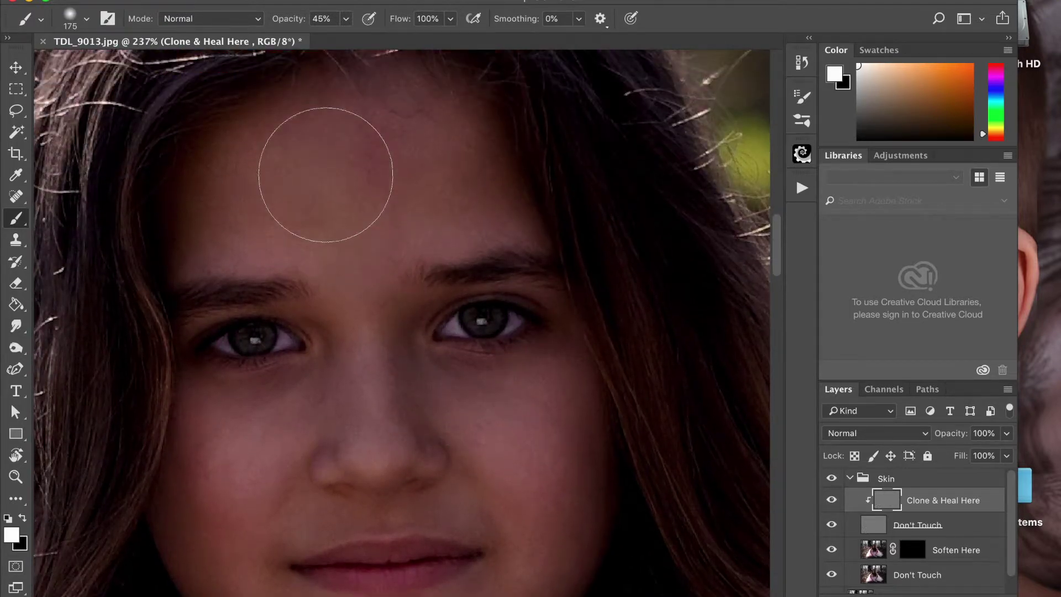
pyautogui.click(16, 196)
pyautogui.press('[')
pyautogui.press('[')
pyautogui.press('[')
pyautogui.press('[')
pyautogui.press('[')
pyautogui.press('[')
pyautogui.press('[')
pyautogui.press('[')
pyautogui.press('[')
pyautogui.press('[')
pyautogui.press('[')
pyautogui.press('[')
pyautogui.press('[')
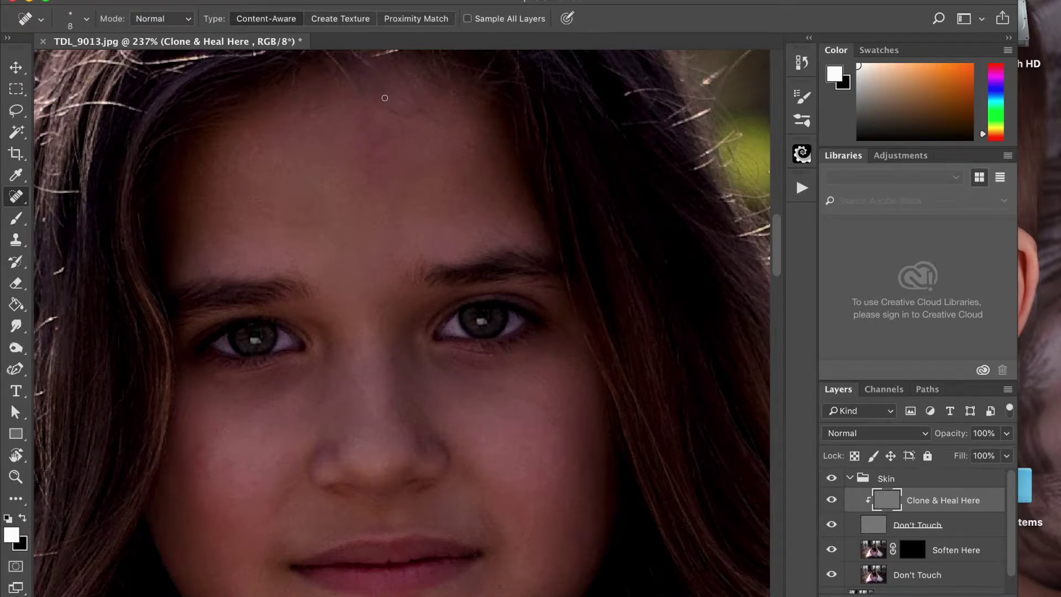
# Heal the small blemishes and stray marks on the girl's forehead, cheeks and chin area
pyautogui.moveTo(383, 98)
pyautogui.mouseDown()
pyautogui.moveTo(390, 115)
pyautogui.moveTo(424, 111)
pyautogui.moveTo(474, 146)
pyautogui.mouseUp()
pyautogui.moveTo(397, 228); pyautogui.dragTo(390, 221)
pyautogui.moveTo(393, 260); pyautogui.dragTo(392, 259)
pyautogui.scroll(-8, 392, 262)
pyautogui.moveTo(241, 294)
pyautogui.mouseDown()
pyautogui.moveTo(238, 301)
pyautogui.moveTo(245, 295)
pyautogui.mouseUp()
pyautogui.moveTo(270, 256); pyautogui.dragTo(270, 257)
pyautogui.moveTo(395, 473); pyautogui.dragTo(394, 472)
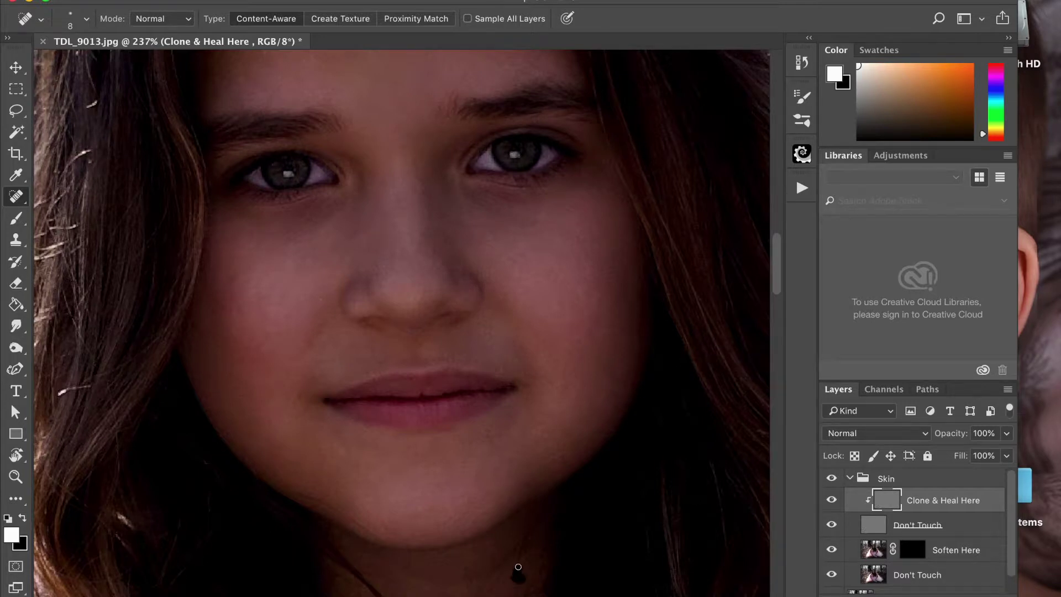
# Enlarge the healing brush to 10 px and heal the small spots on the girl's right upper arm
pyautogui.scroll(3, 501, 352)
pyautogui.scroll(-10, 501, 351)
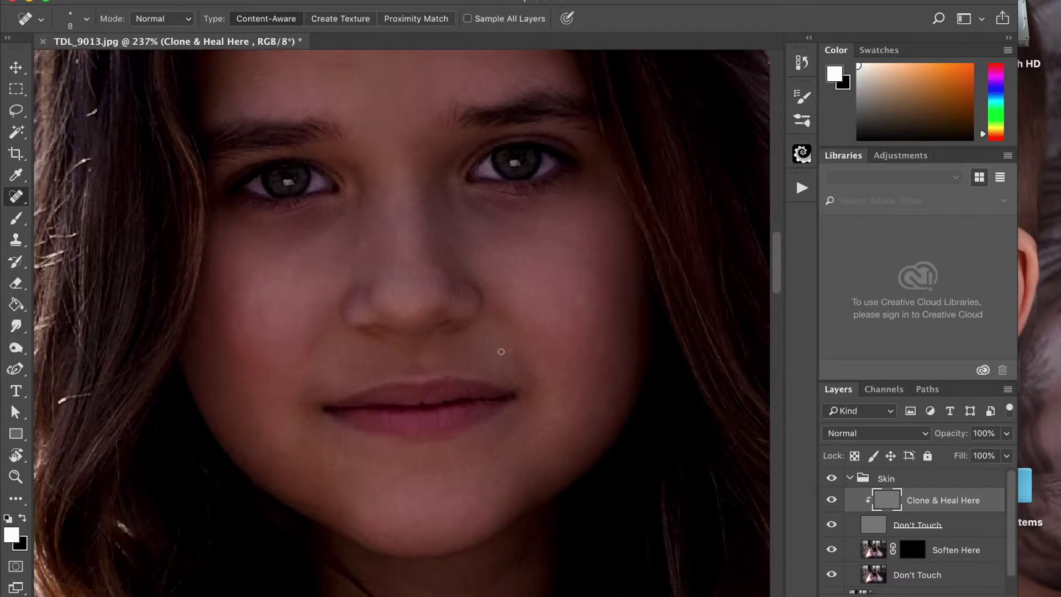
pyautogui.scroll(-12, 419, 256)
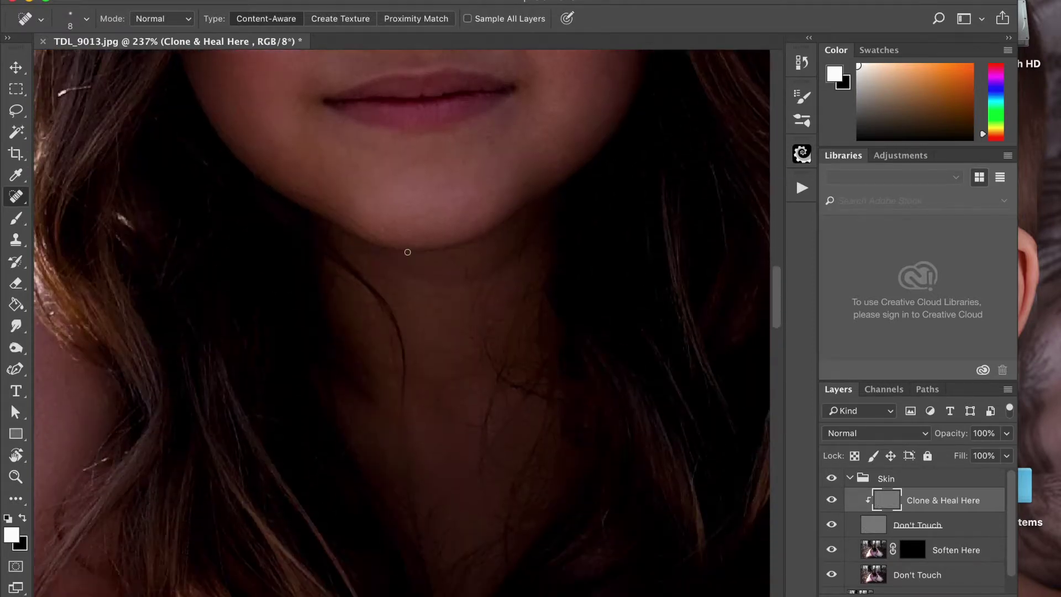
pyautogui.hscroll(-5, 407, 252)
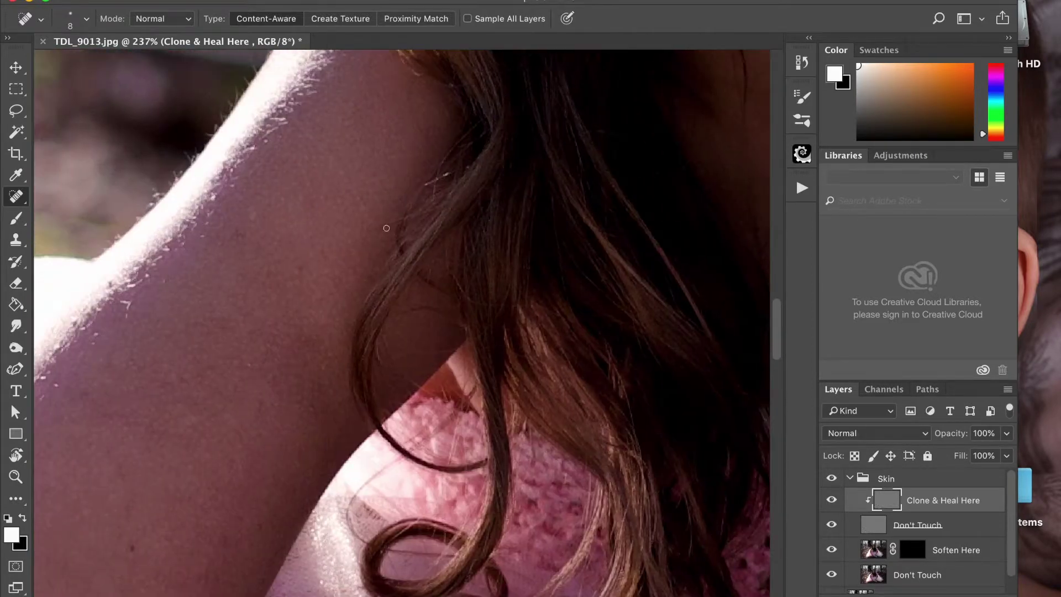
pyautogui.press(']')
pyautogui.scroll(-3, 244, 236)
pyautogui.hscroll(-3, 244, 237)
pyautogui.scroll(-5, 244, 236)
pyautogui.hscroll(-3, 244, 237)
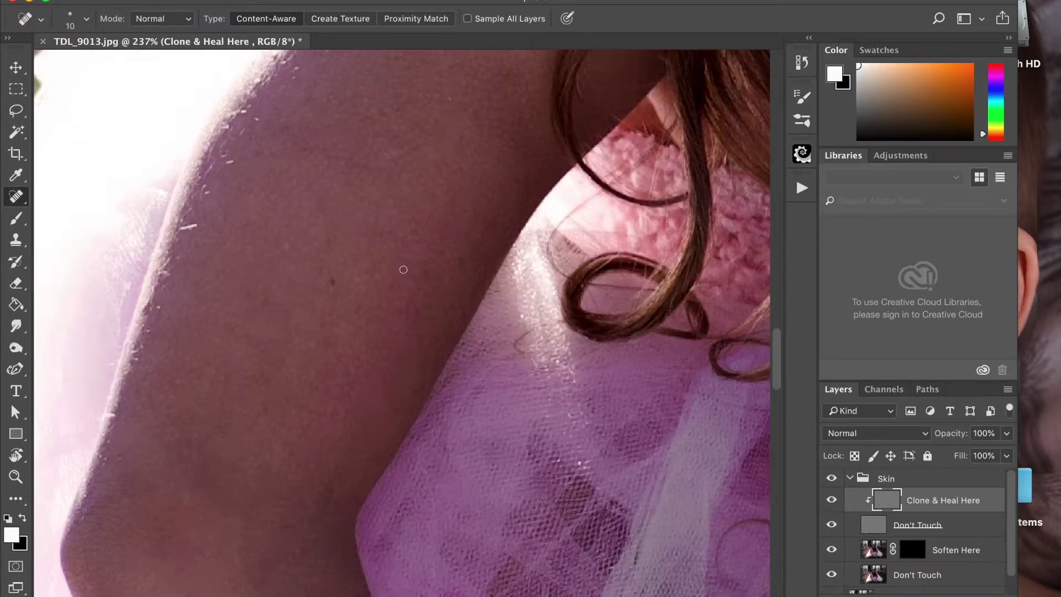
pyautogui.moveTo(425, 280); pyautogui.dragTo(426, 287)
pyautogui.click(318, 204)
pyautogui.click(290, 122)
pyautogui.moveTo(354, 119); pyautogui.dragTo(389, 115)
# Heal the small skin marks along the girl's right forearm, from below the elbow towards the wrist
pyautogui.scroll(-10, 365, 119)
pyautogui.hscroll(-3, 364, 120)
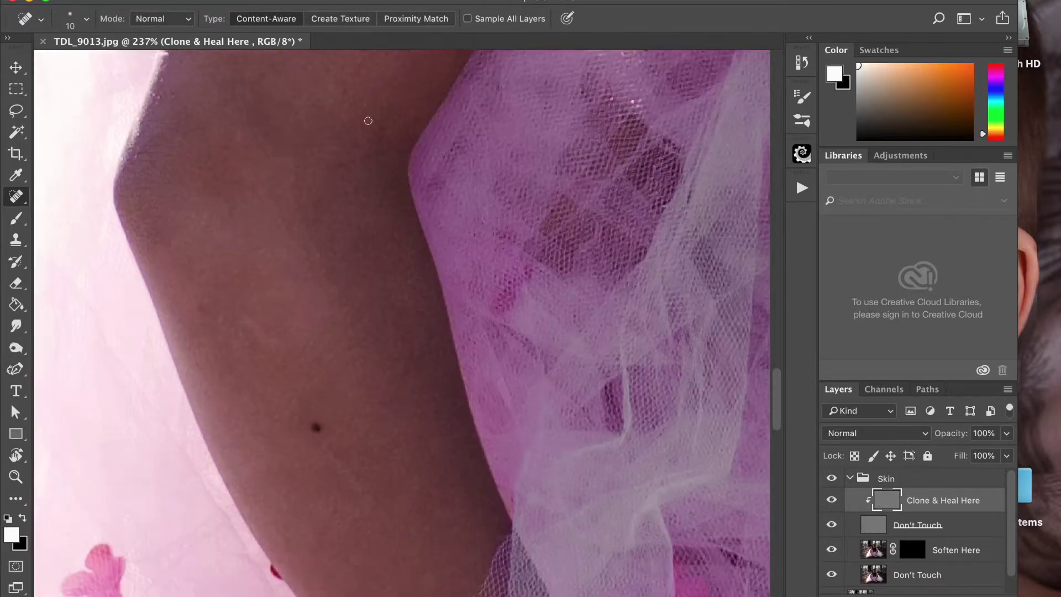
pyautogui.scroll(-10, 368, 120)
pyautogui.moveTo(327, 260)
pyautogui.mouseDown()
pyautogui.moveTo(374, 319)
pyautogui.moveTo(338, 285)
pyautogui.mouseUp()
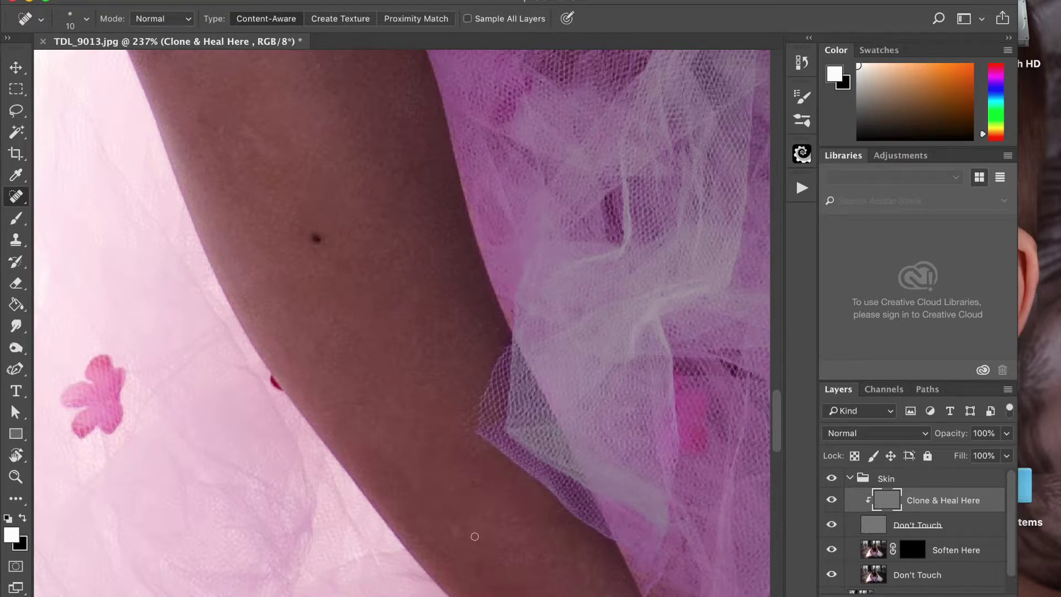
pyautogui.moveTo(593, 575)
pyautogui.mouseDown()
pyautogui.moveTo(587, 561)
pyautogui.moveTo(580, 569)
pyautogui.mouseUp()
pyautogui.scroll(5, 471, 345)
pyautogui.moveTo(177, 232)
pyautogui.mouseDown()
pyautogui.moveTo(194, 250)
pyautogui.moveTo(233, 252)
pyautogui.mouseUp()
pyautogui.scroll(-2, 407, 298)
pyautogui.hscroll(1, 408, 299)
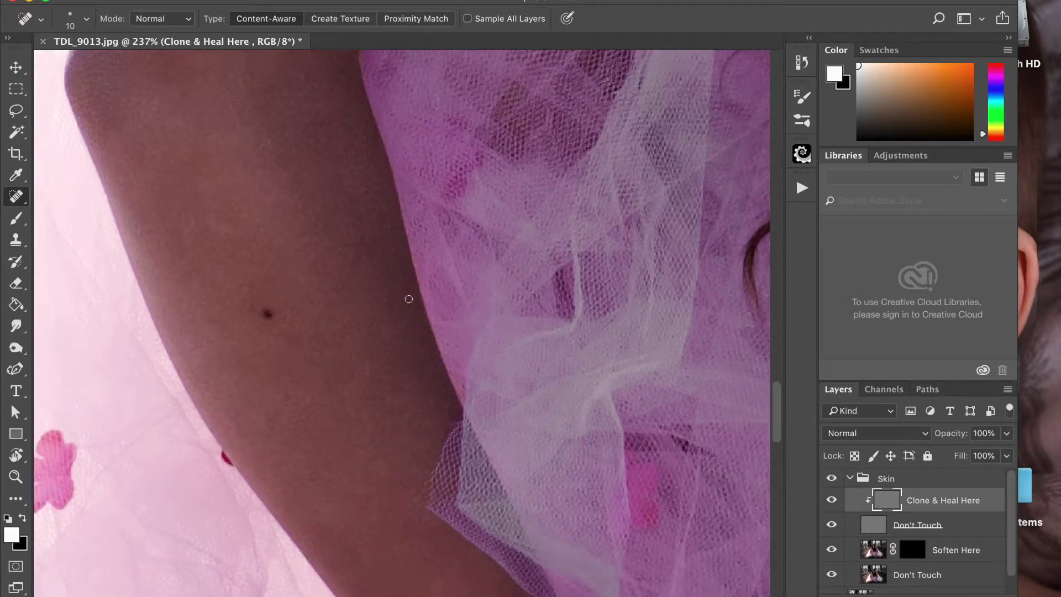
# Enlarge the healing brush to 15 px and remove the bright fleck on the girl's left upper arm
pyautogui.scroll(-5, 408, 299)
pyautogui.hscroll(3, 409, 299)
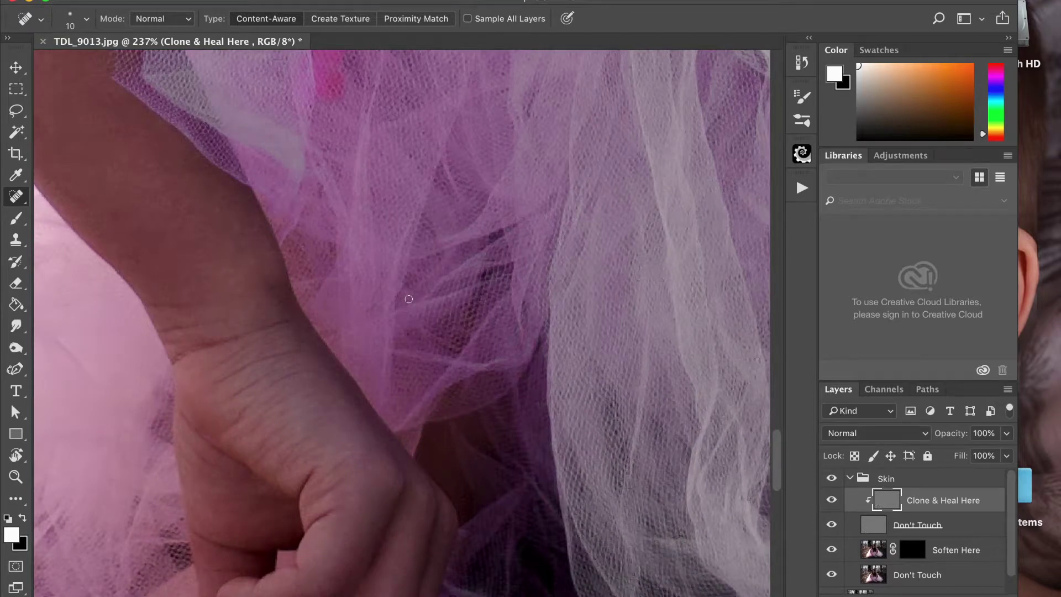
pyautogui.hscroll(10, 409, 299)
pyautogui.scroll(1, 409, 298)
pyautogui.scroll(10, 450, 185)
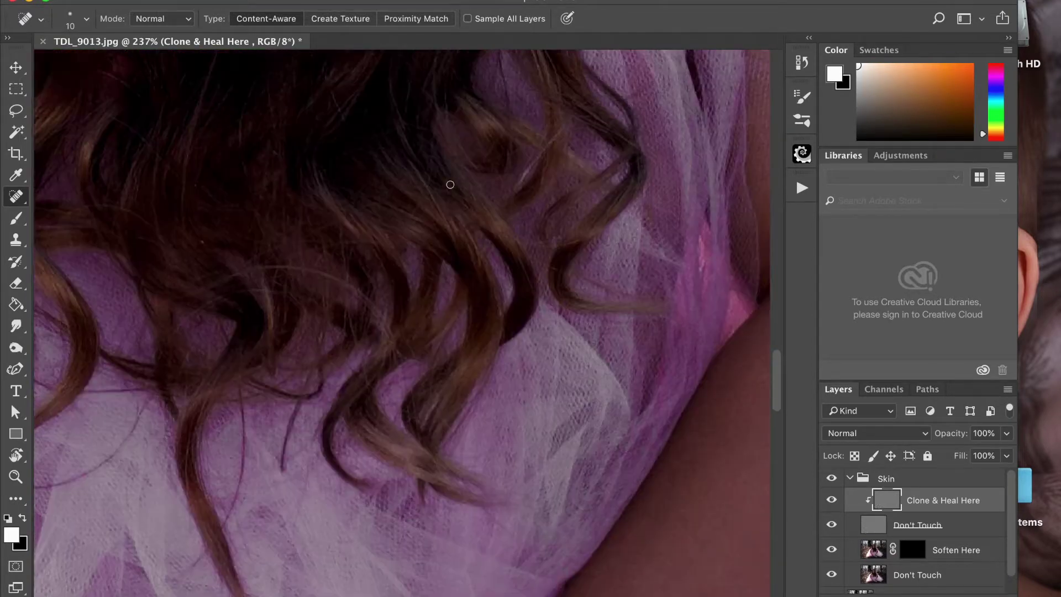
pyautogui.hscroll(10, 450, 184)
pyautogui.scroll(6, 451, 184)
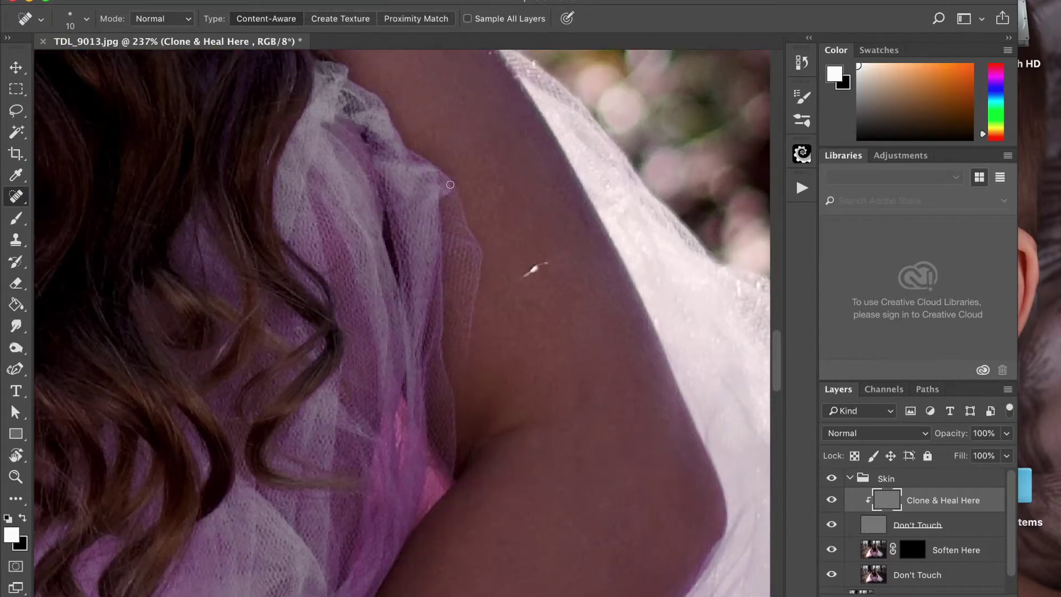
pyautogui.scroll(1, 450, 185)
pyautogui.press(']')
pyautogui.moveTo(552, 279); pyautogui.dragTo(498, 297)
# Reduce the healing brush to 9 px and heal the stray hairs and marks near the girl's left shoulder
pyautogui.scroll(5, 453, 154)
pyautogui.hscroll(-2, 453, 154)
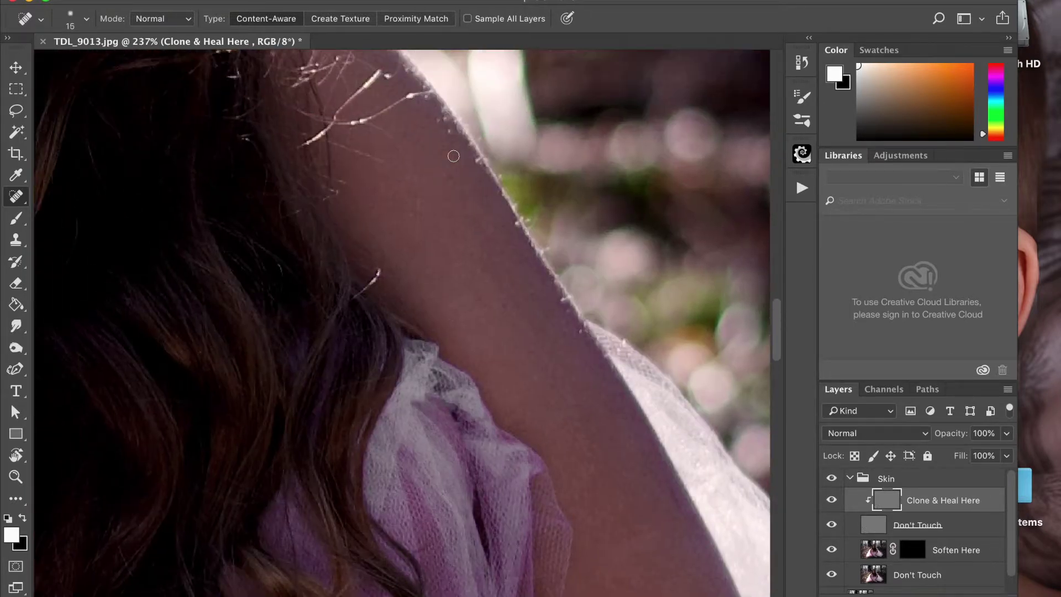
pyautogui.scroll(4, 453, 156)
pyautogui.hscroll(-5, 453, 155)
pyautogui.press('[')
pyautogui.press('[')
pyautogui.moveTo(535, 170)
pyautogui.mouseDown()
pyautogui.moveTo(433, 204)
pyautogui.moveTo(491, 204)
pyautogui.moveTo(511, 232)
pyautogui.moveTo(525, 310)
pyautogui.mouseUp()
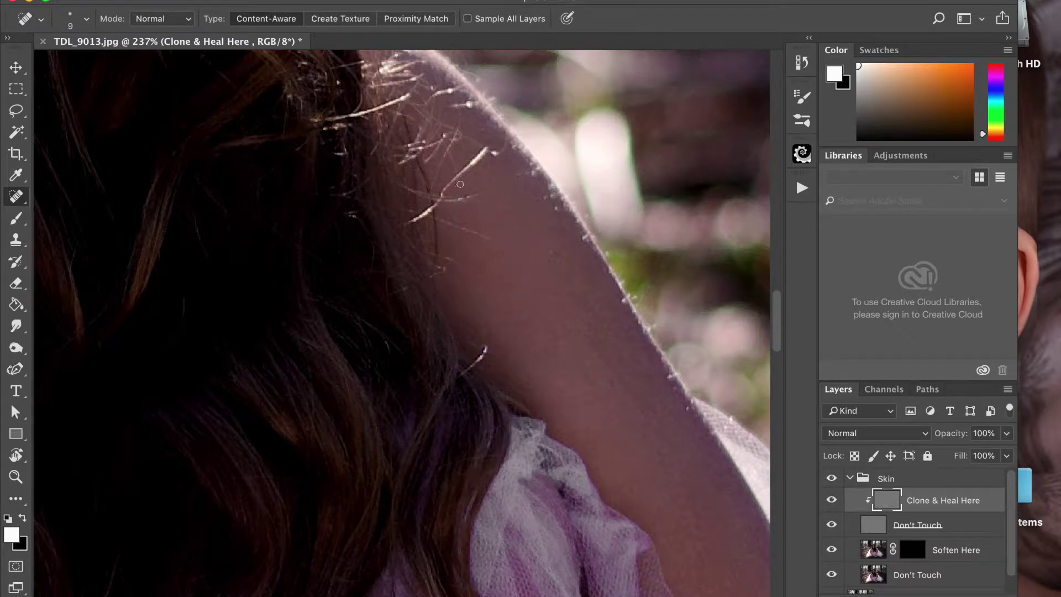
pyautogui.moveTo(449, 199)
pyautogui.mouseDown()
pyautogui.moveTo(490, 191)
pyautogui.moveTo(442, 192)
pyautogui.moveTo(481, 150)
pyautogui.moveTo(501, 153)
pyautogui.moveTo(463, 170)
pyautogui.moveTo(477, 141)
pyautogui.moveTo(498, 152)
pyautogui.moveTo(479, 147)
pyautogui.moveTo(468, 166)
pyautogui.mouseUp()
pyautogui.moveTo(445, 223); pyautogui.dragTo(498, 244)
pyautogui.moveTo(485, 194)
pyautogui.mouseDown()
pyautogui.moveTo(467, 193)
pyautogui.moveTo(479, 202)
pyautogui.moveTo(456, 231)
pyautogui.moveTo(470, 237)
pyautogui.mouseUp()
# Enlarge the healing brush to 30 px and inspect the girl's forehead and face for remaining blemishes
pyautogui.scroll(10, 469, 237)
pyautogui.hscroll(-5, 470, 238)
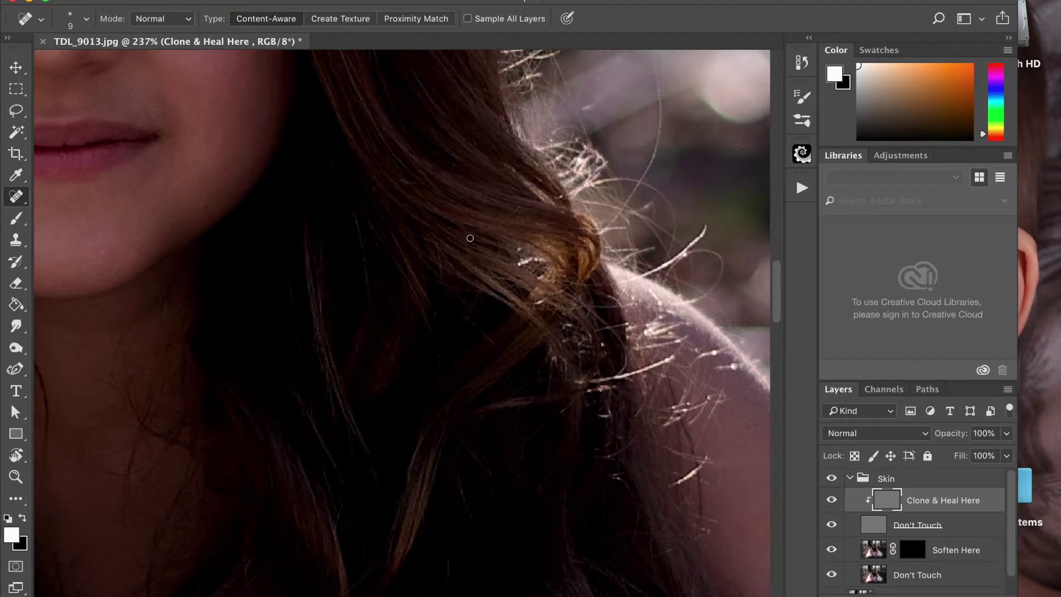
pyautogui.scroll(10, 470, 238)
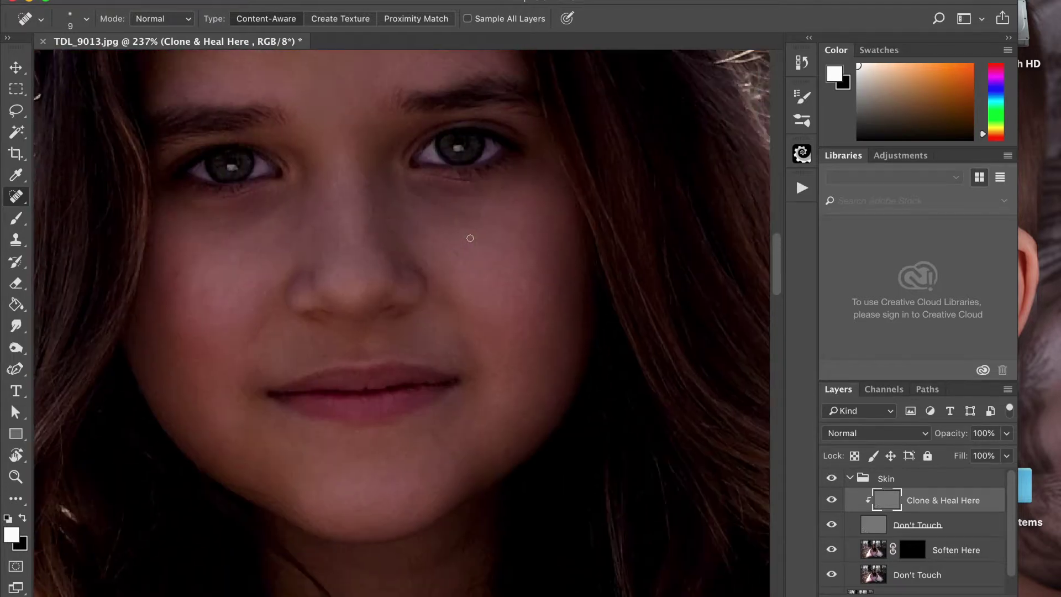
pyautogui.hscroll(-2, 469, 238)
pyautogui.scroll(5, 470, 237)
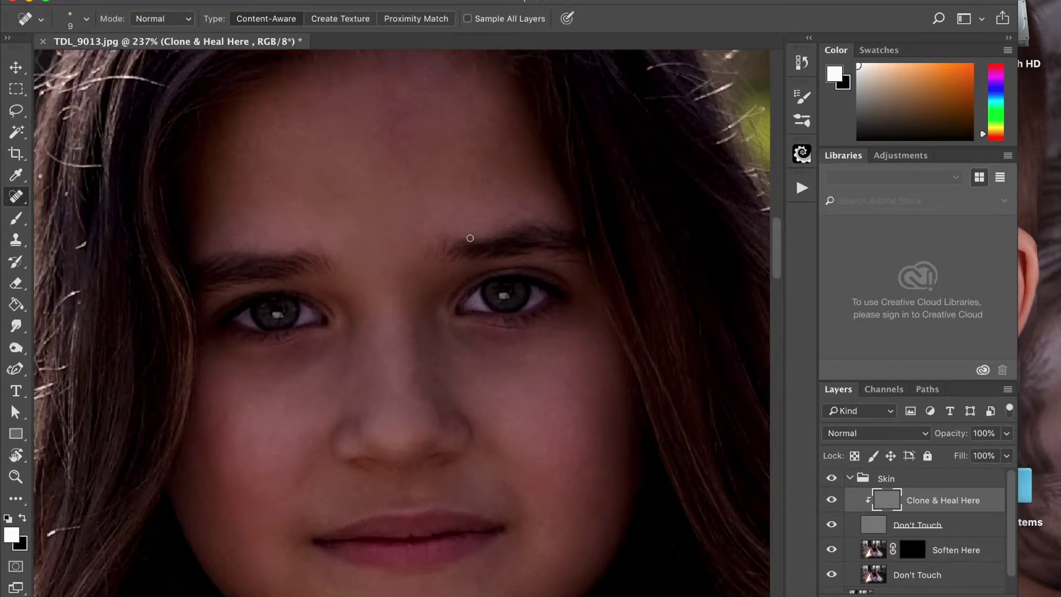
pyautogui.press(']')
pyautogui.press(']')
pyautogui.press(']')
pyautogui.scroll(5, 382, 155)
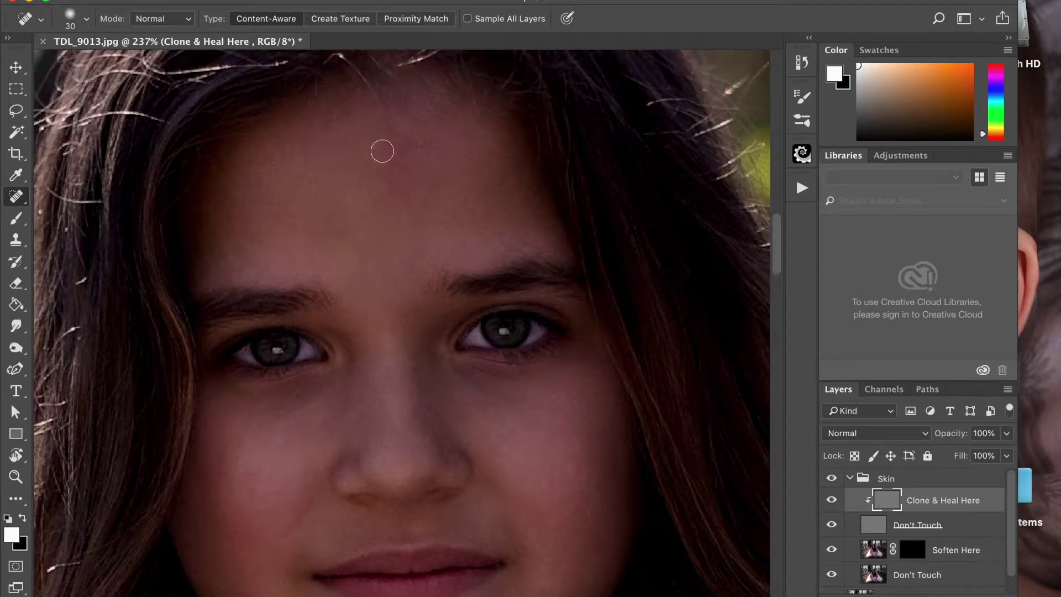
pyautogui.scroll(-5, 382, 151)
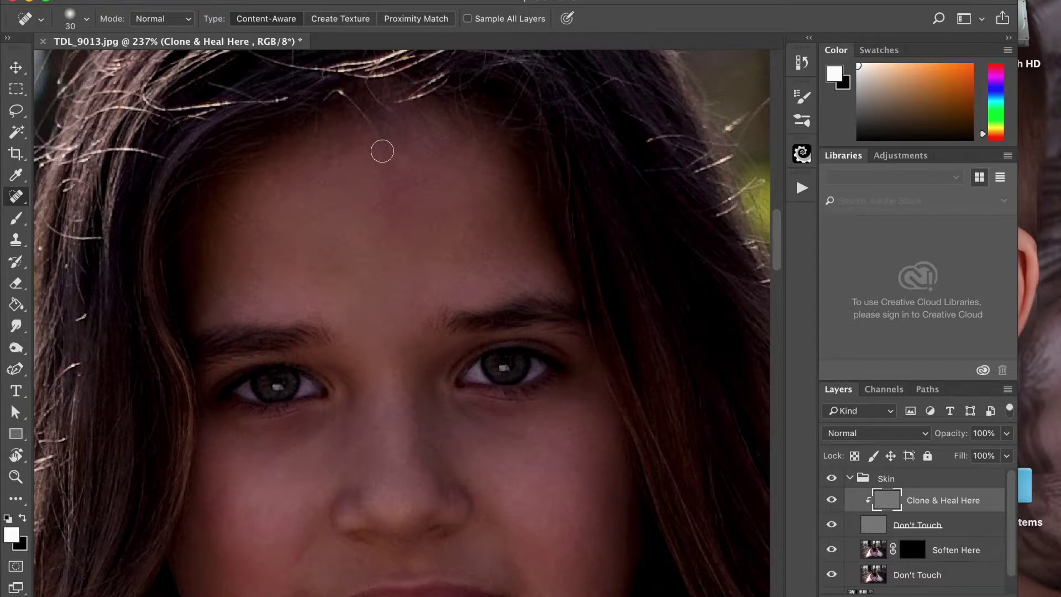
pyautogui.scroll(-3, 353, 159)
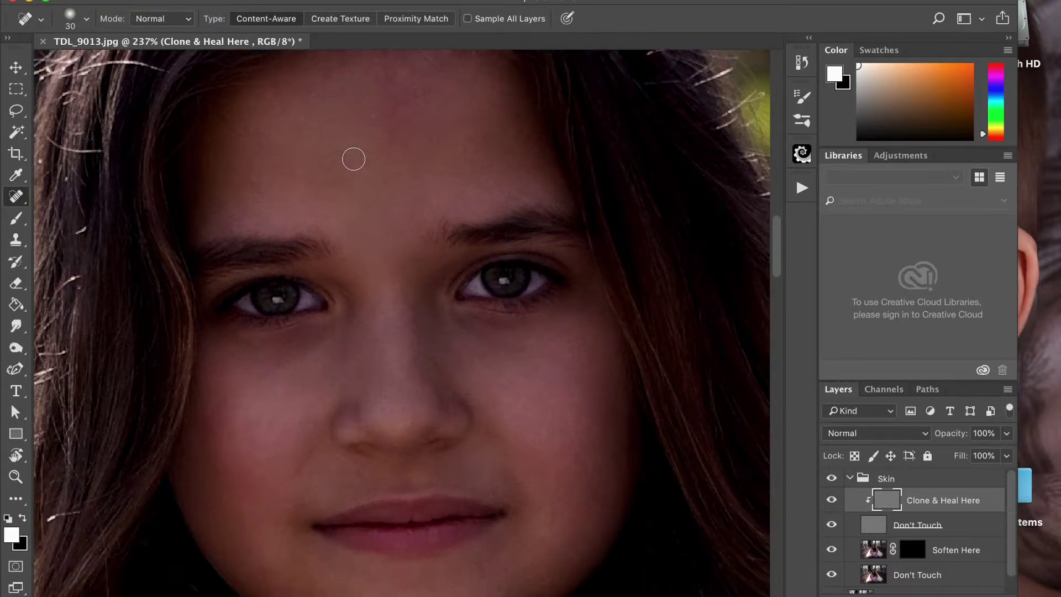
pyautogui.scroll(-6, 397, 278)
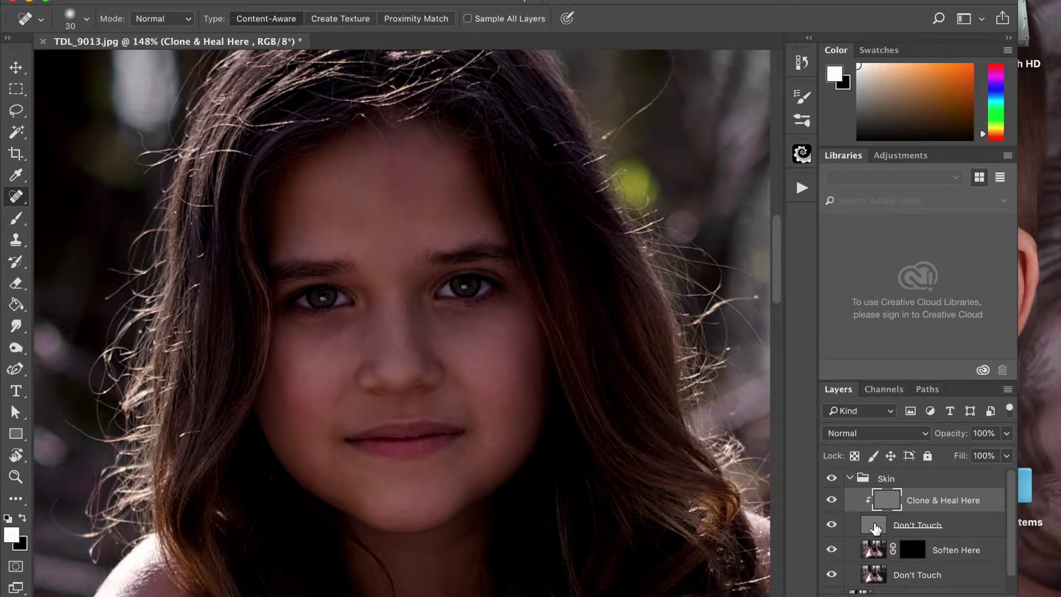
# Target the Soften Here layer mask and set up the Brush tool at 50 px with 51% opacity
pyautogui.click(912, 550)
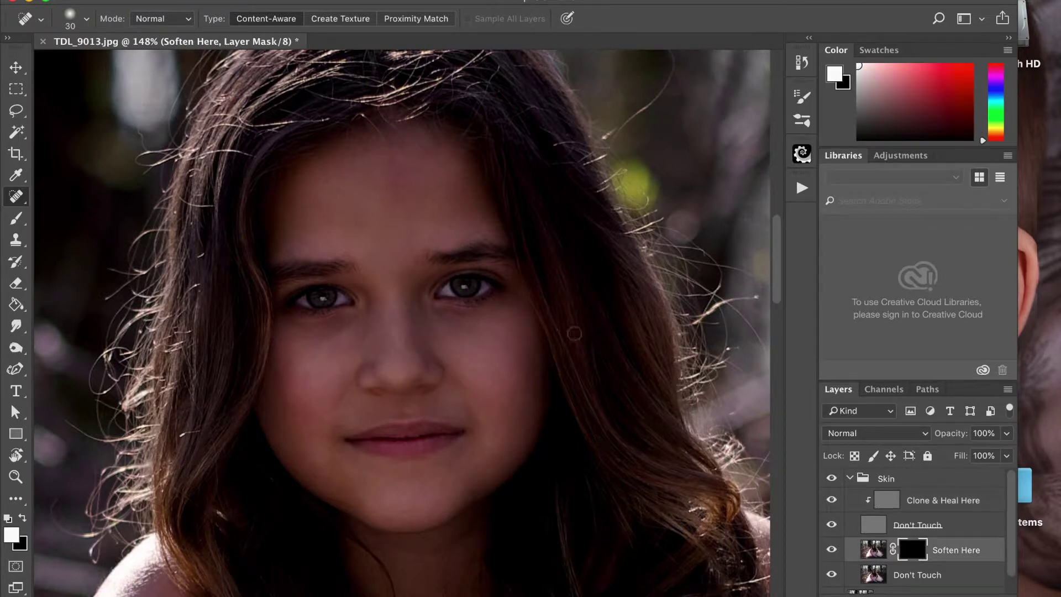
pyautogui.click(12, 217)
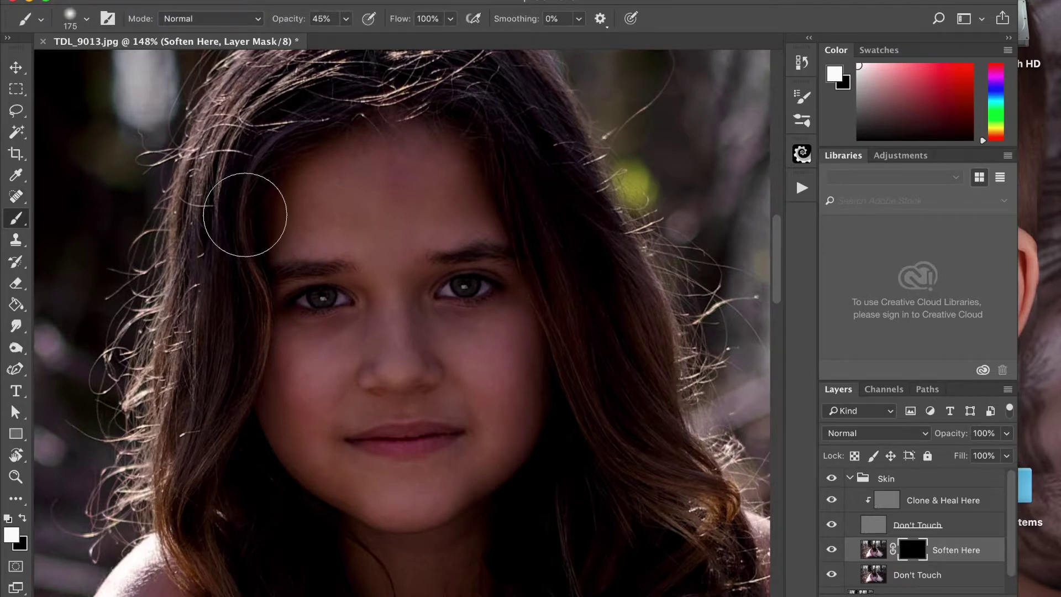
pyautogui.scroll(8, 245, 215)
pyautogui.scroll(5, 245, 215)
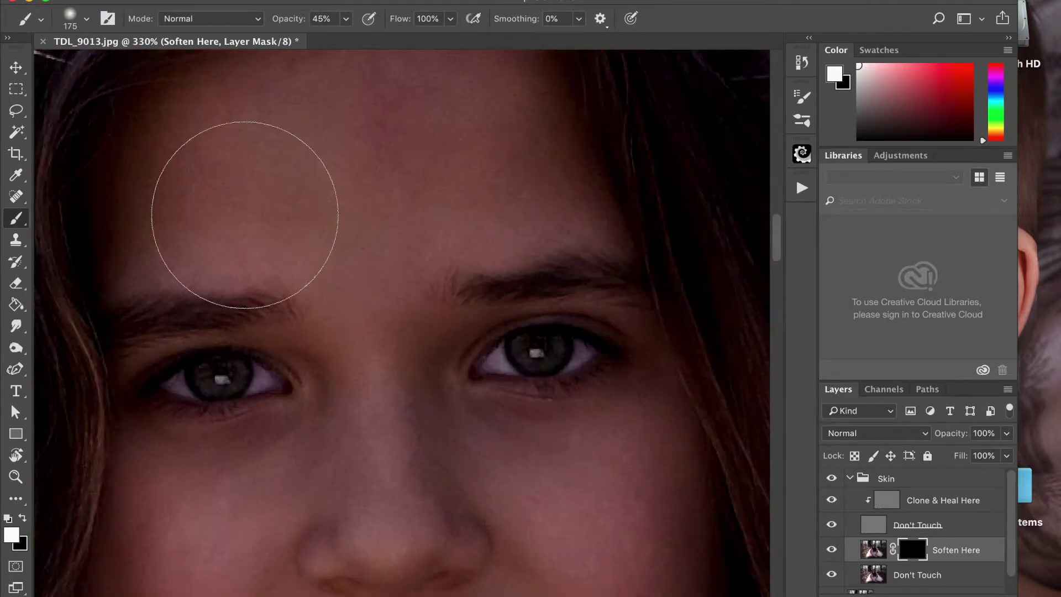
pyautogui.press('[')
pyautogui.press('[')
pyautogui.press('[')
pyautogui.press('[')
pyautogui.press('[')
pyautogui.press('[')
pyautogui.press('[')
pyautogui.press('[')
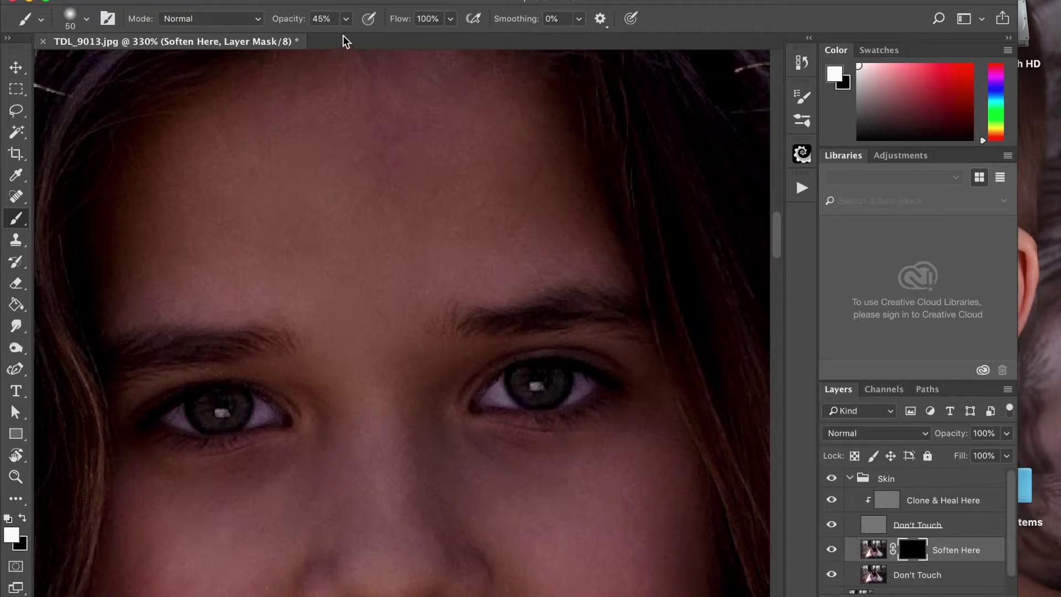
pyautogui.click(345, 19)
pyautogui.moveTo(346, 38); pyautogui.dragTo(351, 40)
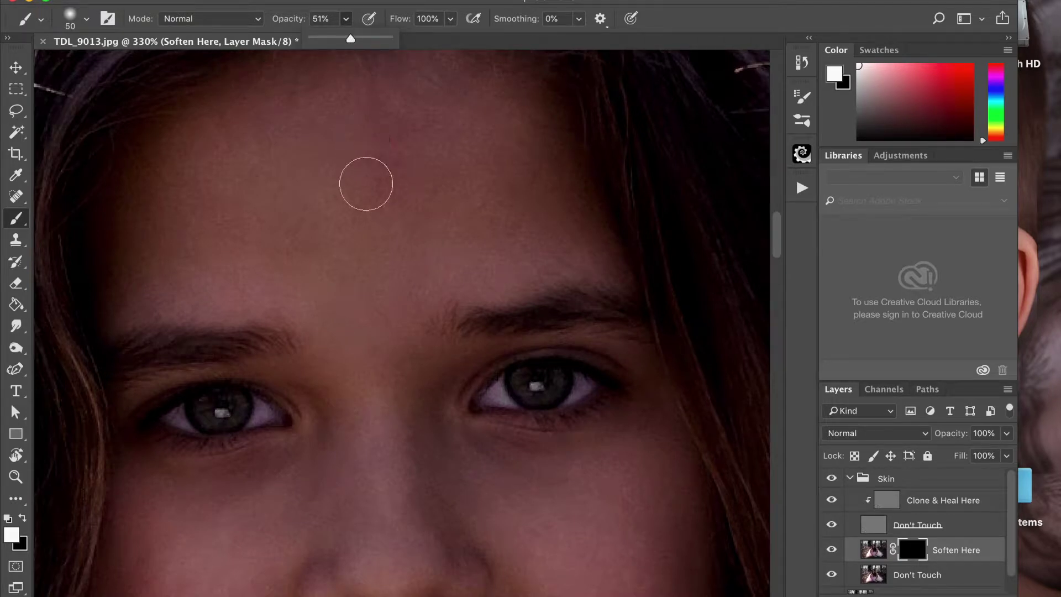
# Enlarge the brush to 90 px and paint white on the Soften Here mask over the forehead, nose and cheeks
pyautogui.press(']')
pyautogui.press(']')
pyautogui.press(']')
pyautogui.press(']')
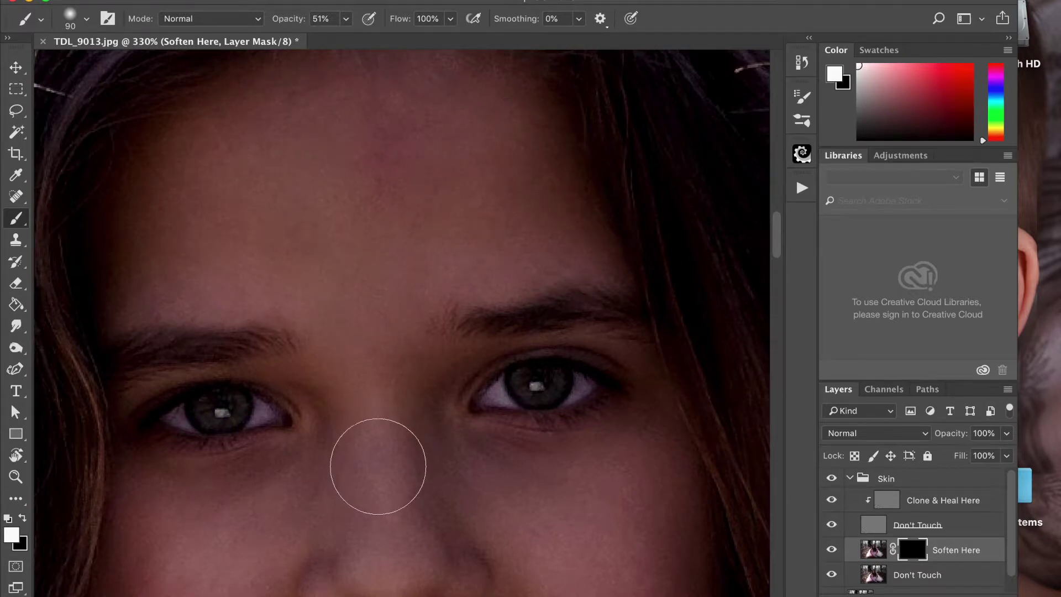
pyautogui.scroll(-5, 381, 405)
pyautogui.scroll(-4, 383, 407)
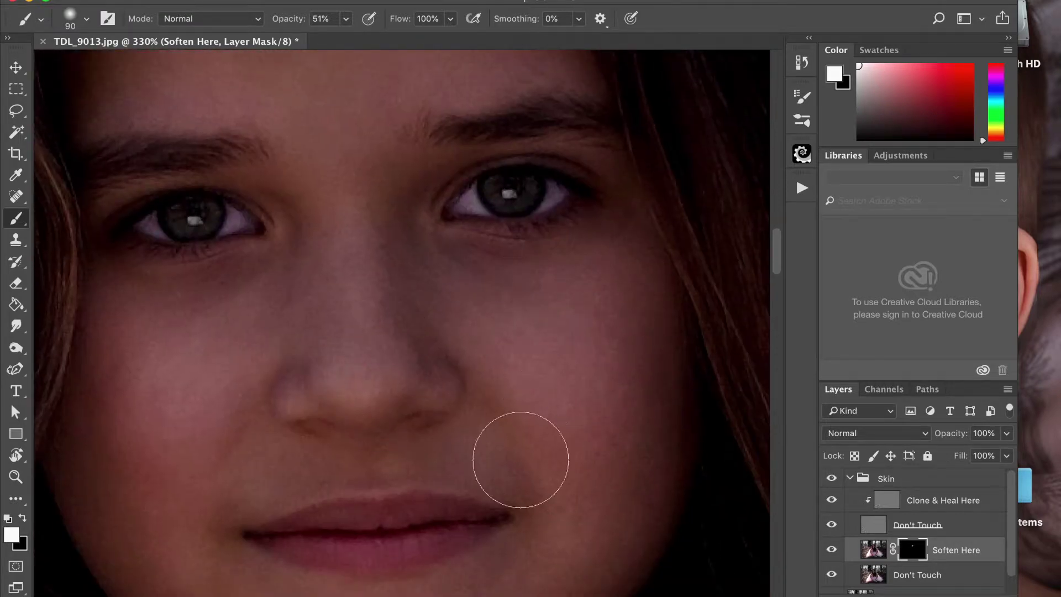
pyautogui.moveTo(112, 369)
pyautogui.mouseDown()
pyautogui.moveTo(224, 322)
pyautogui.moveTo(134, 487)
pyautogui.moveTo(181, 458)
pyautogui.moveTo(139, 519)
pyautogui.moveTo(139, 427)
pyautogui.mouseUp()
# Toggle the Soften Here layer's visibility repeatedly to compare the face with and without softening
pyautogui.press('super+minus')
pyautogui.press('super+minus')
pyautogui.press('super+minus')
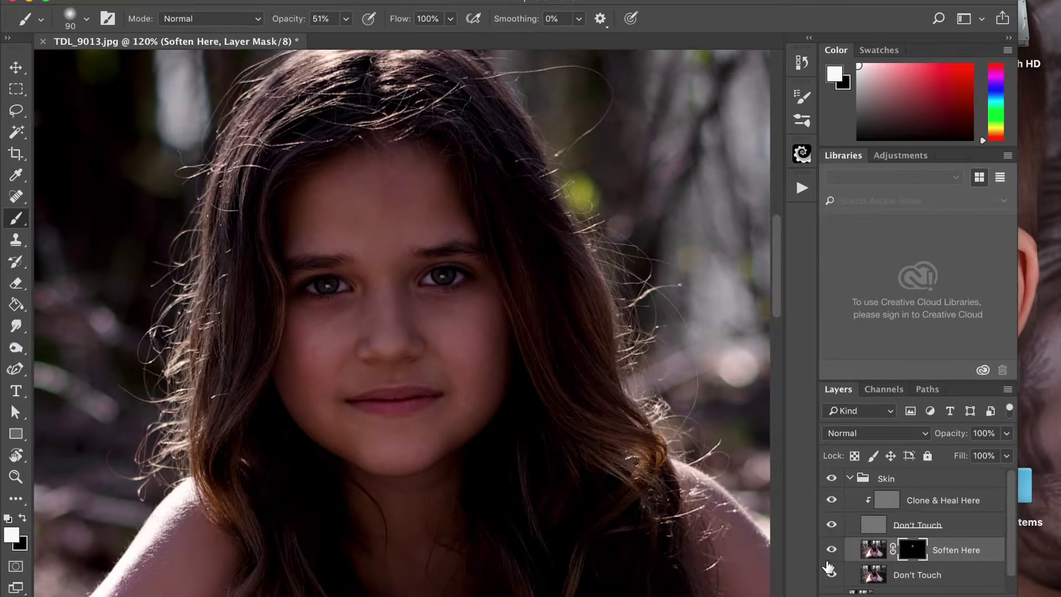
pyautogui.click(831, 552)
pyautogui.click(832, 551)
pyautogui.click(831, 552)
pyautogui.click(831, 552)
pyautogui.click(832, 552)
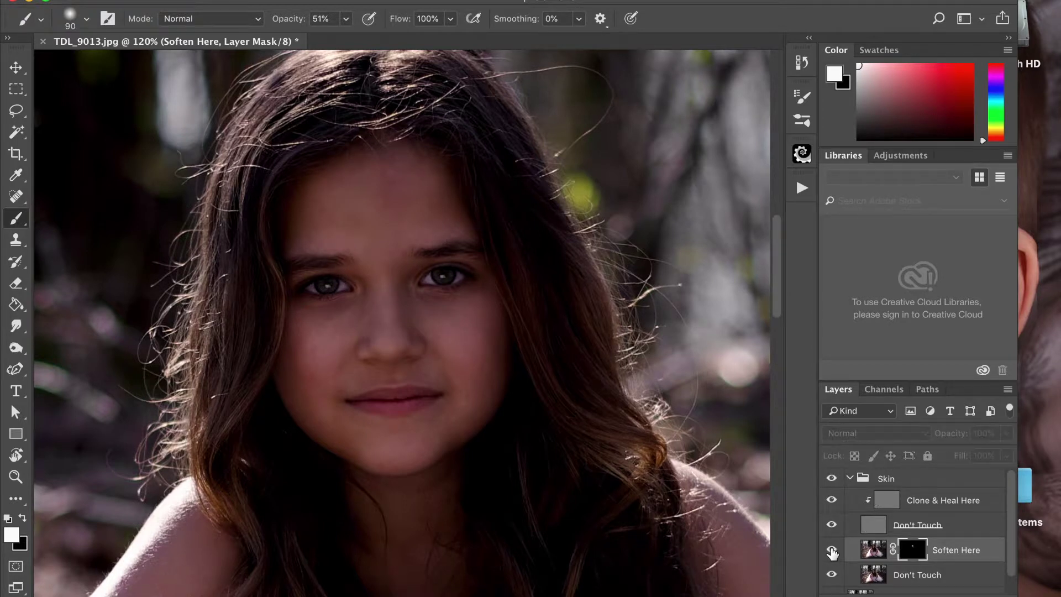
pyautogui.click(831, 552)
# Refine the softening across the girl's face on the Soften Here mask, varying the brush between 100 and 60 px
pyautogui.press(']')
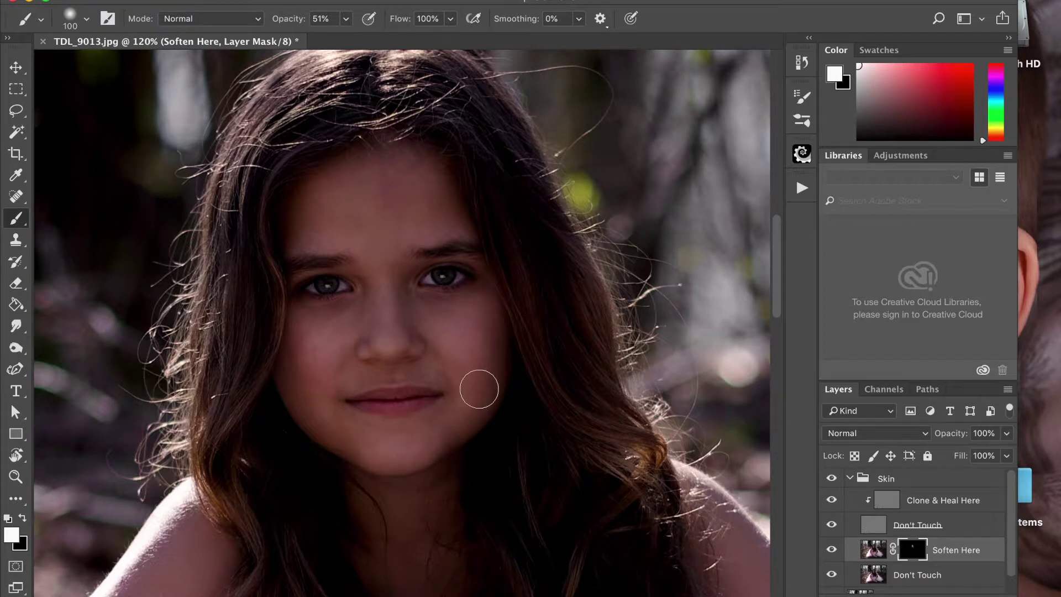
pyautogui.press('[')
pyautogui.press(']')
pyautogui.scroll(-10, 391, 289)
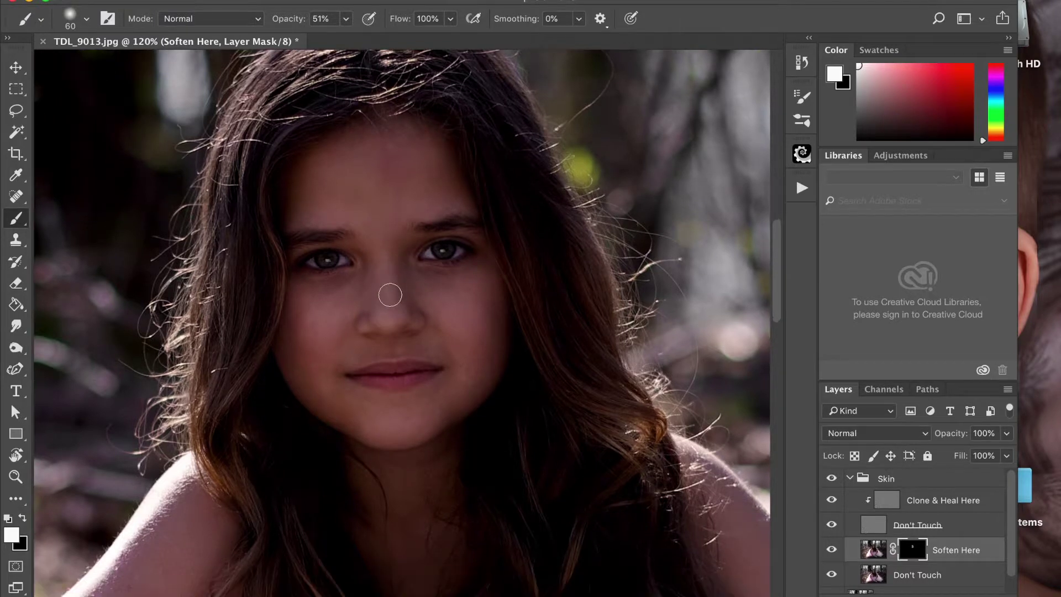
# Enlarge the brush to 200 px and paint softening over the girl's right upper arm and elbow
pyautogui.press(']')
pyautogui.press(']')
pyautogui.press(']')
pyautogui.press(']')
pyautogui.press(']')
pyautogui.press(']')
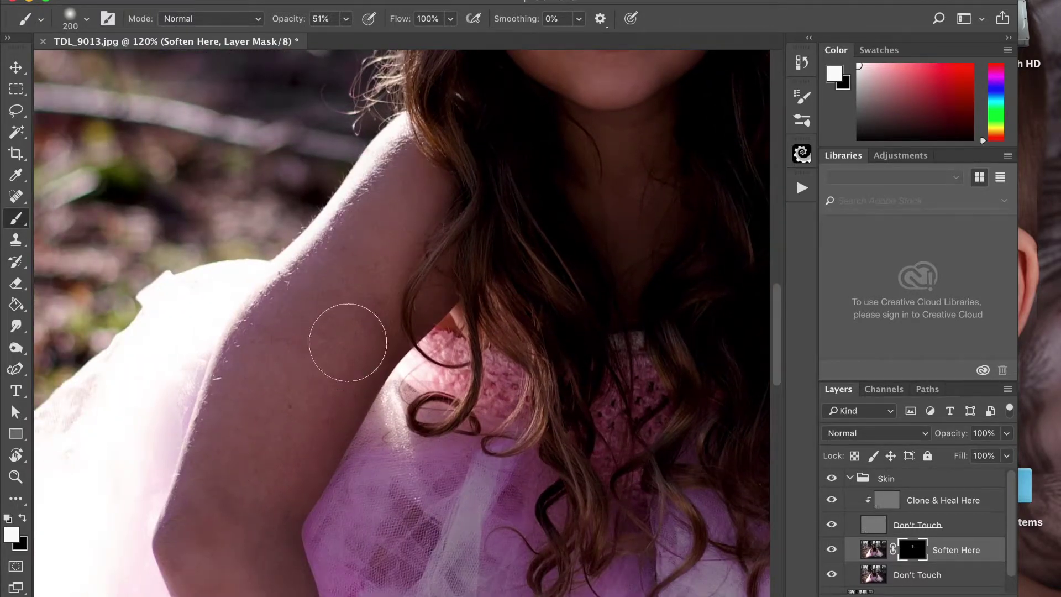
pyautogui.moveTo(316, 405); pyautogui.dragTo(344, 341)
pyautogui.scroll(-6, 344, 340)
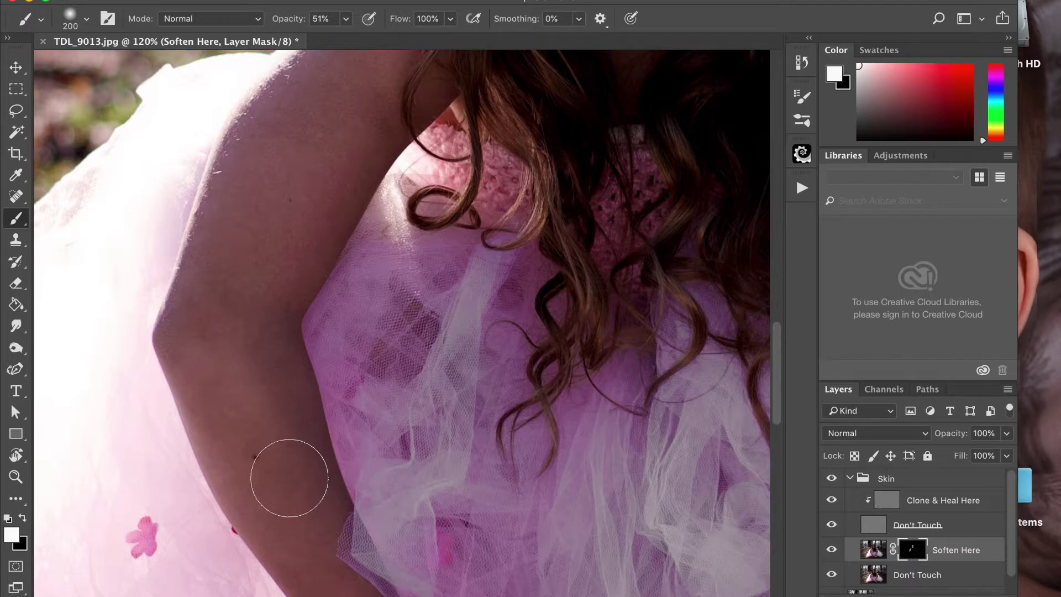
# Reduce the brush to 125 px and paint softening along the girl's right forearm, wrist and hand
pyautogui.scroll(-5, 254, 207)
pyautogui.press('[')
pyautogui.press('[')
pyautogui.press('[')
pyautogui.moveTo(372, 397); pyautogui.dragTo(450, 523)
pyautogui.scroll(-5, 450, 535)
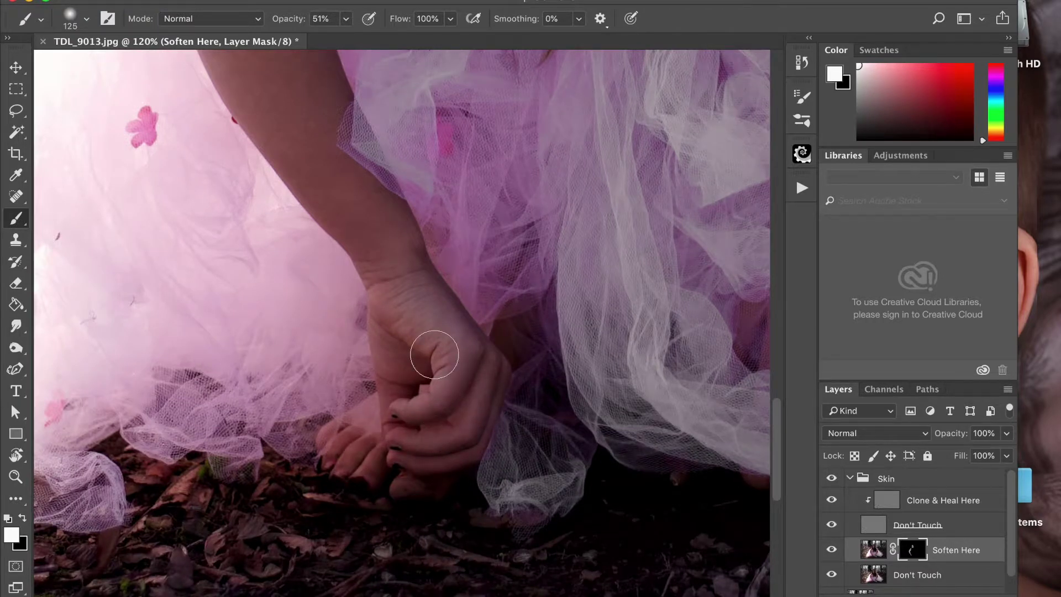
# Paint softening over the girl's left hand and forearm, enlarging the brush to 175 px
pyautogui.hscroll(8, 434, 354)
pyautogui.scroll(2, 434, 354)
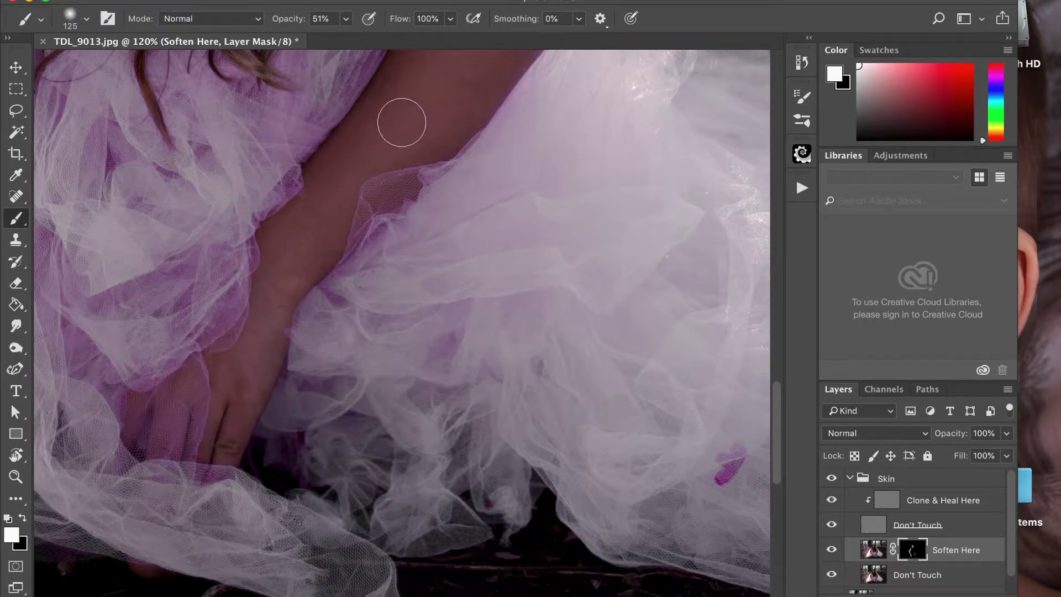
pyautogui.scroll(5, 398, 113)
pyautogui.hscroll(3, 398, 113)
pyautogui.press(']')
pyautogui.press(']')
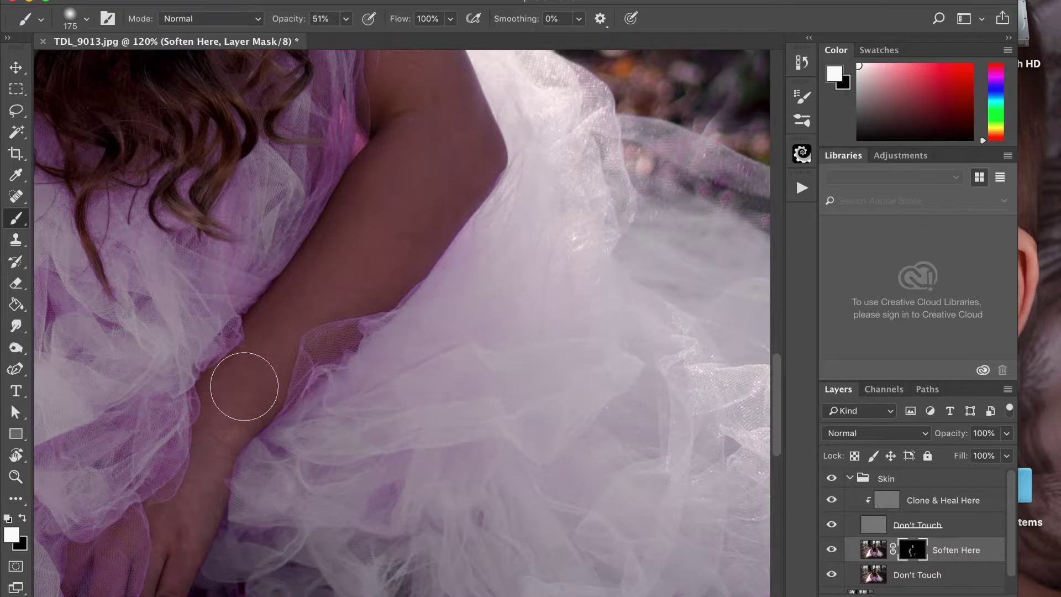
pyautogui.scroll(5, 416, 158)
pyautogui.hscroll(-3, 415, 158)
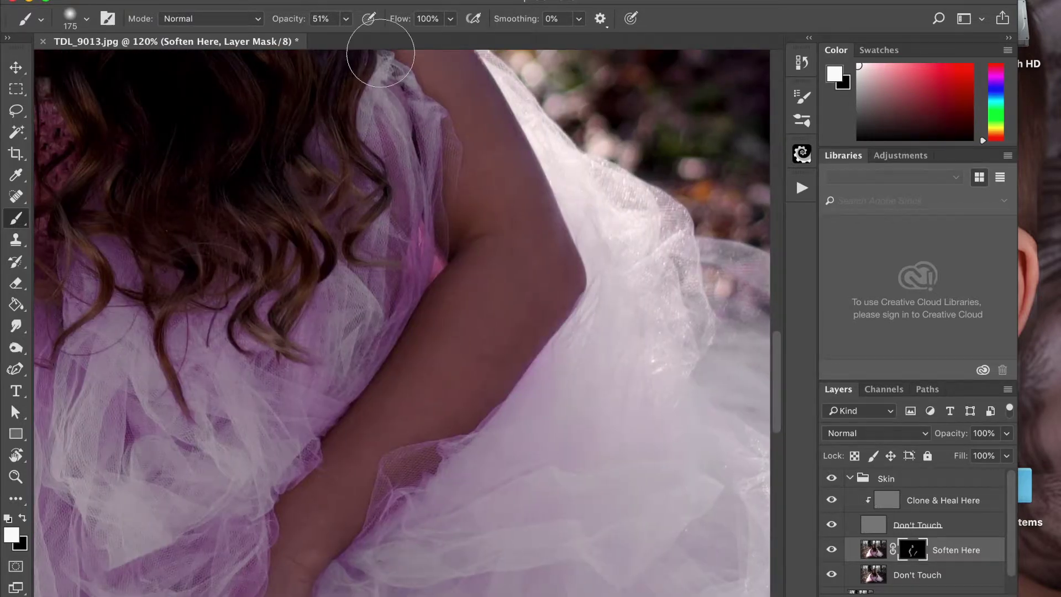
# Soften the girl's left upper arm up to the shoulder, reducing the brush to 150 px and finally 100 px
pyautogui.scroll(3, 461, 215)
pyautogui.hscroll(1, 461, 215)
pyautogui.press('[')
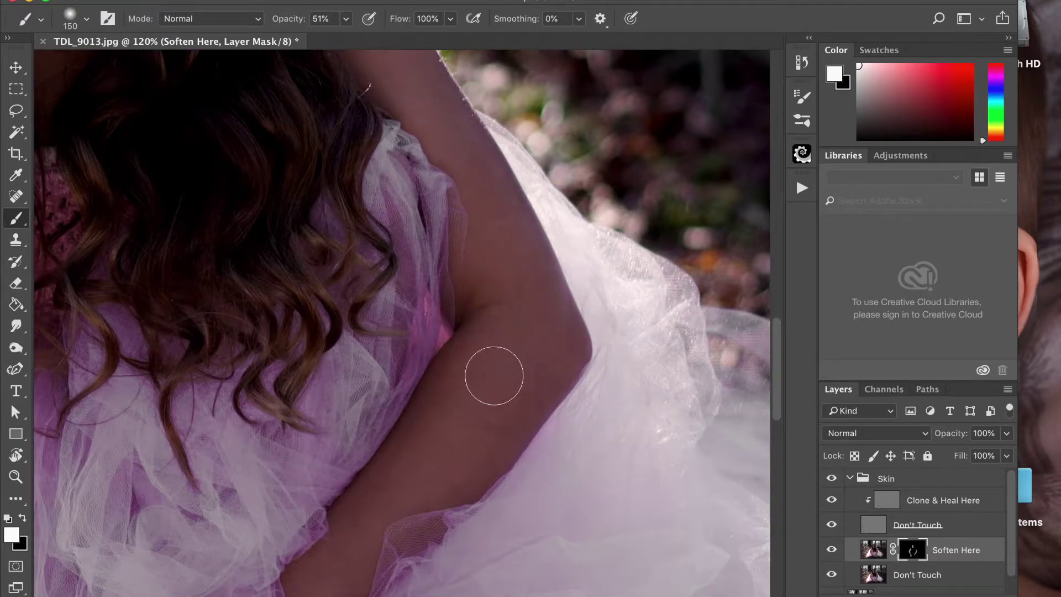
pyautogui.scroll(5, 493, 372)
pyautogui.press('[')
pyautogui.press('[')
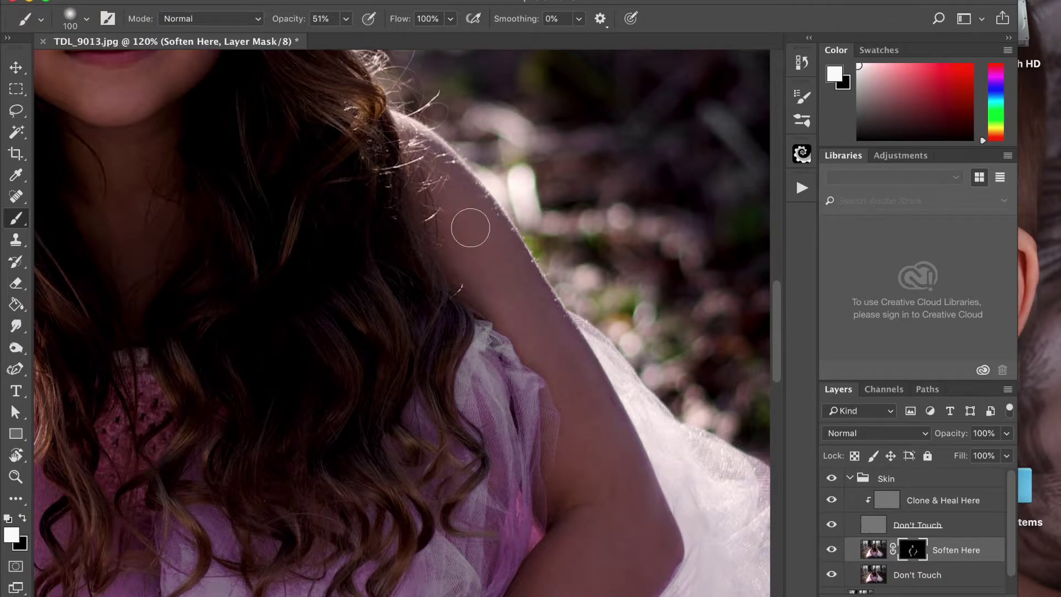
# Reduce the brush to 70 px and toggle the Skin group's visibility to compare the retouched face with the original
pyautogui.scroll(5, 470, 227)
pyautogui.hscroll(-5, 470, 227)
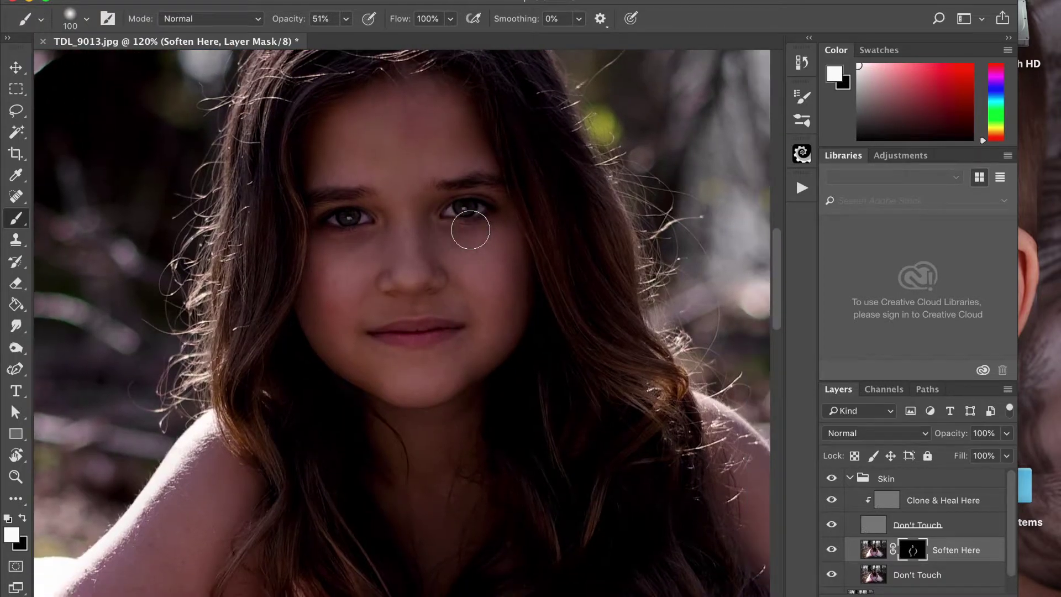
pyautogui.press('[')
pyautogui.click(832, 479)
pyautogui.click(832, 480)
pyautogui.click(832, 480)
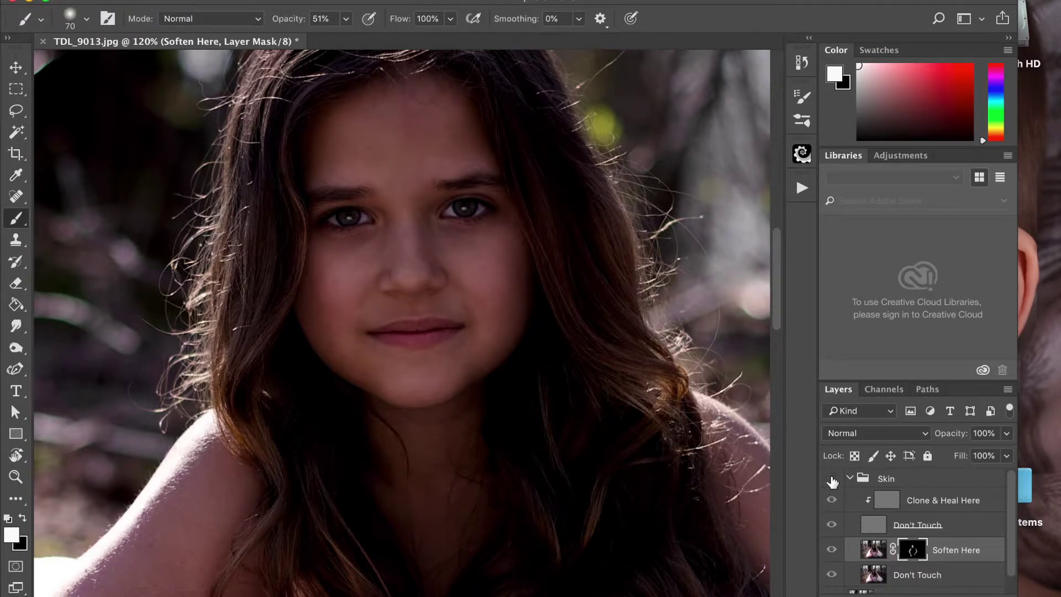
pyautogui.click(832, 480)
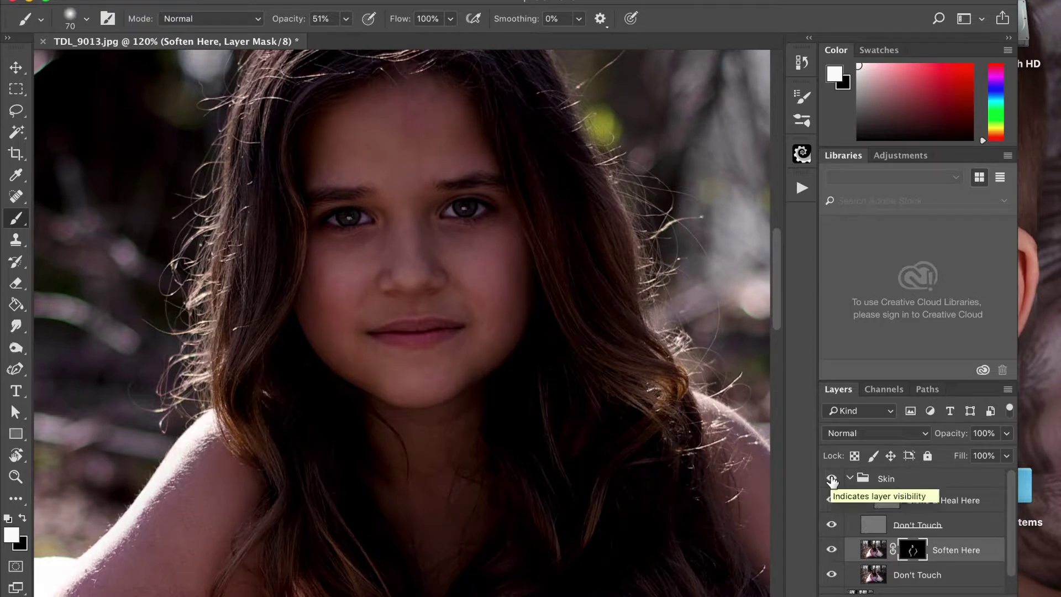
# Collapse the Skin group and flatten the image into the Background layer
pyautogui.click(854, 485)
pyautogui.click(851, 479)
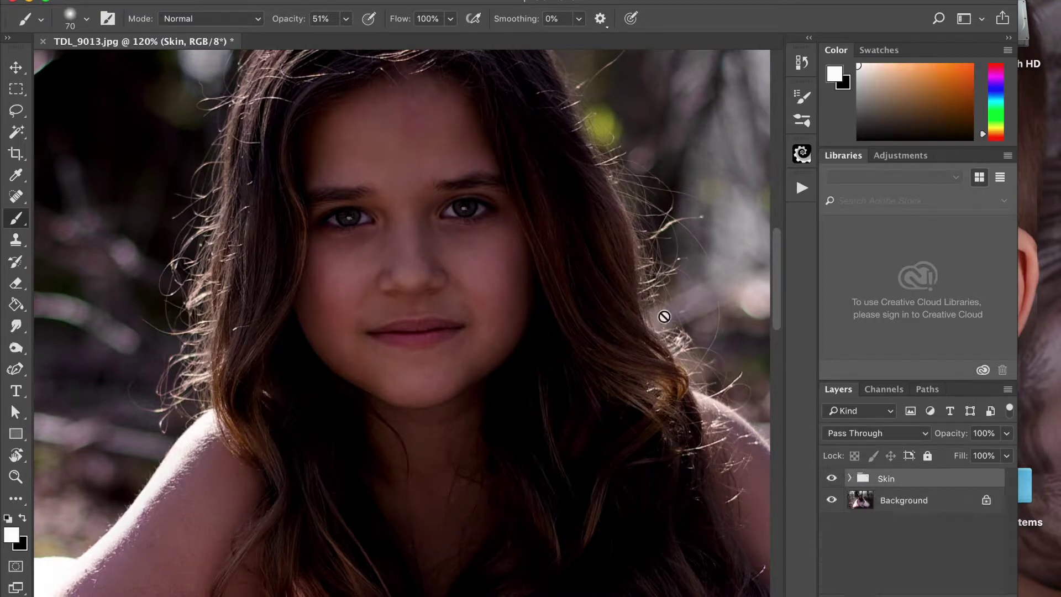
pyautogui.click(269, 1)
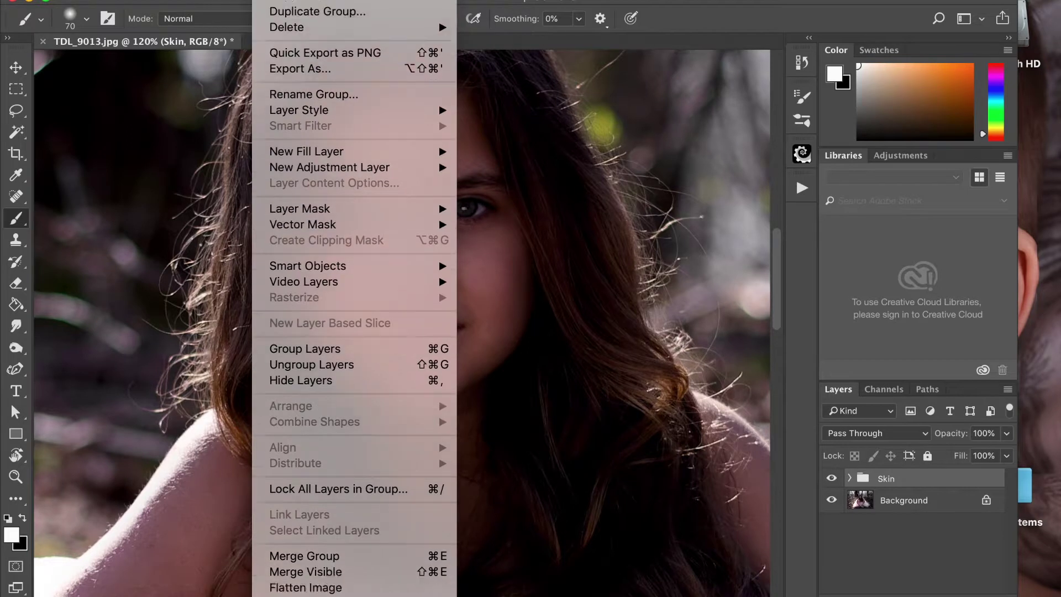
pyautogui.click(338, 589)
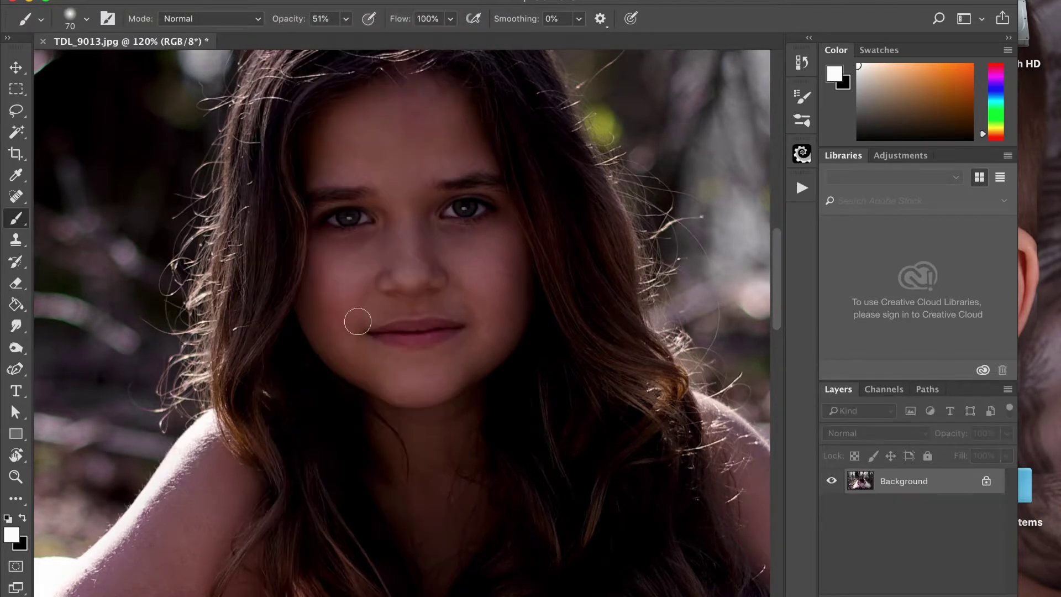
# Run the Sugar Glow Skin Tones action from the Lumina Collection's retouch brushes
pyautogui.scroll(-2, 527, 221)
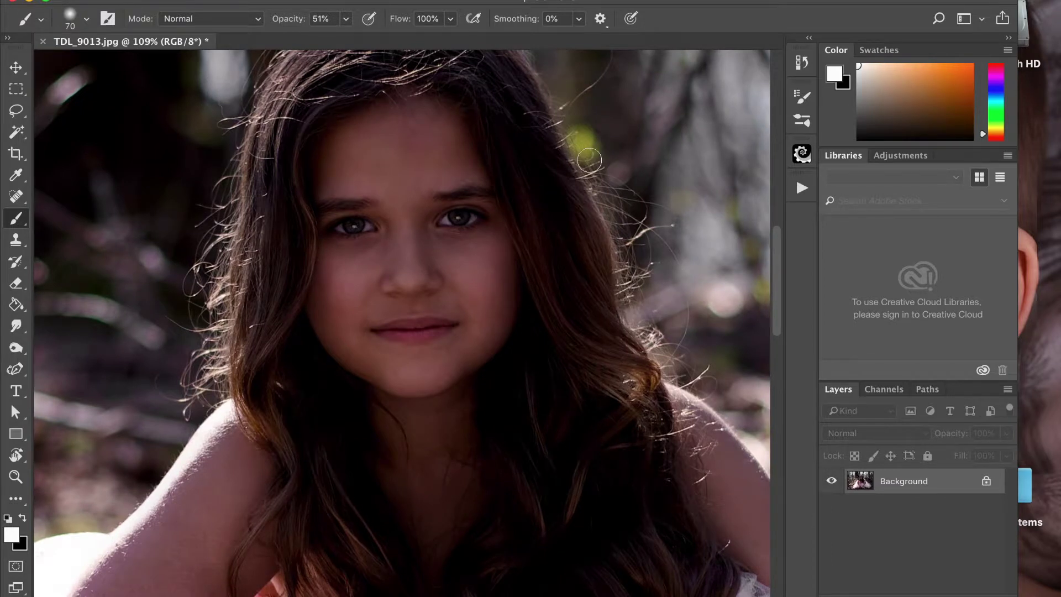
pyautogui.click(802, 187)
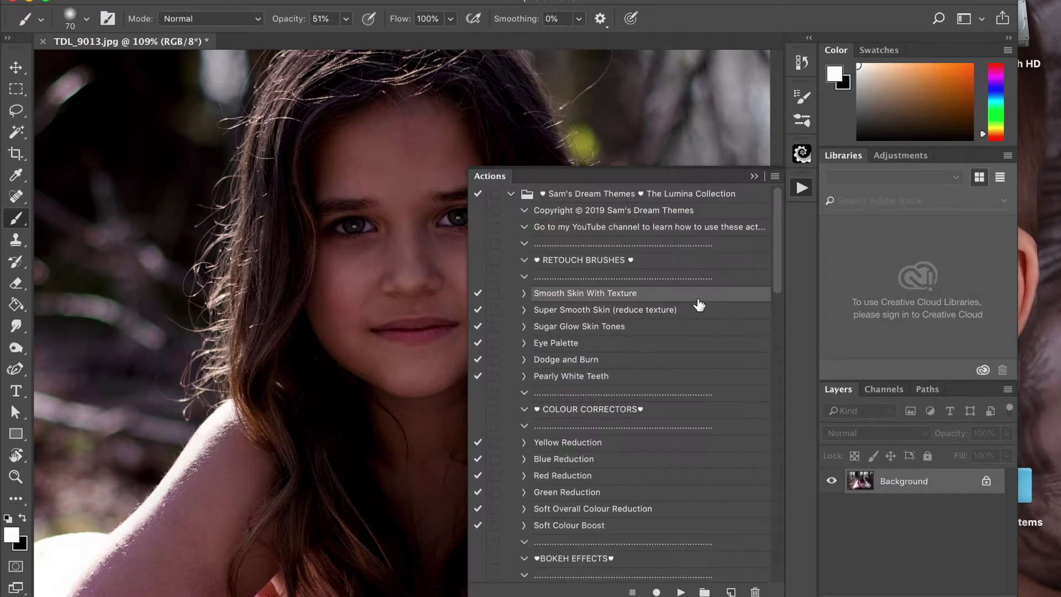
pyautogui.click(615, 328)
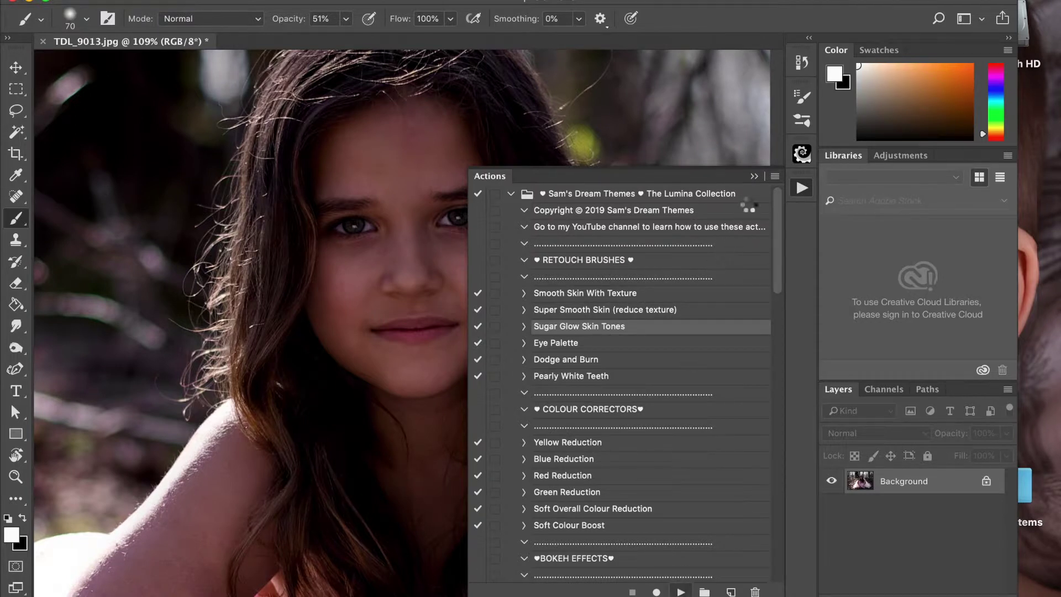
# Collapse the Actions panel and select the layer mask of the Pinky Peach skin tone
pyautogui.click(754, 177)
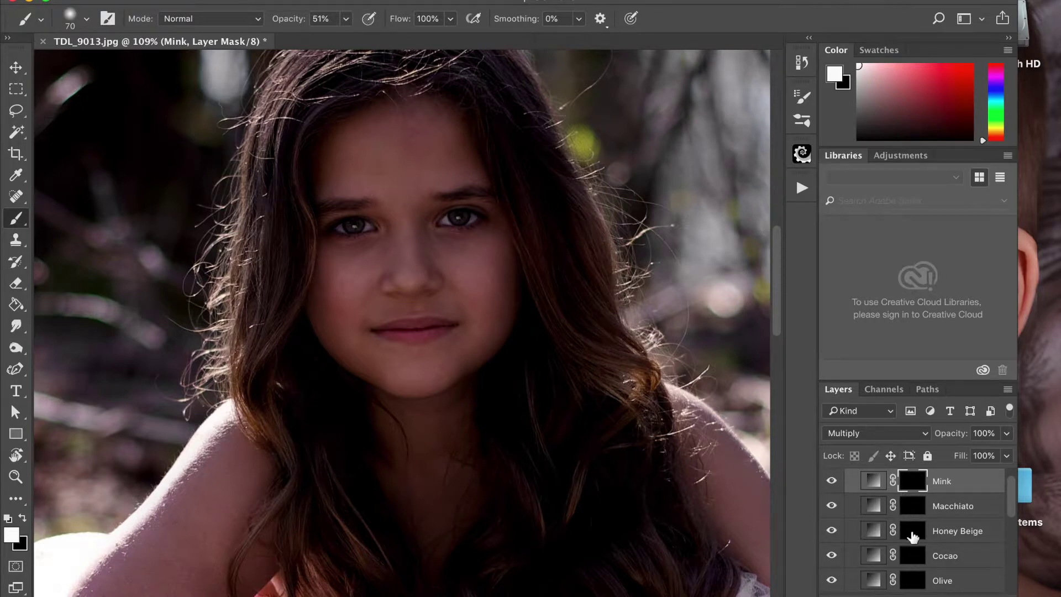
pyautogui.scroll(-6, 913, 536)
pyautogui.scroll(1, 913, 536)
pyautogui.click(913, 525)
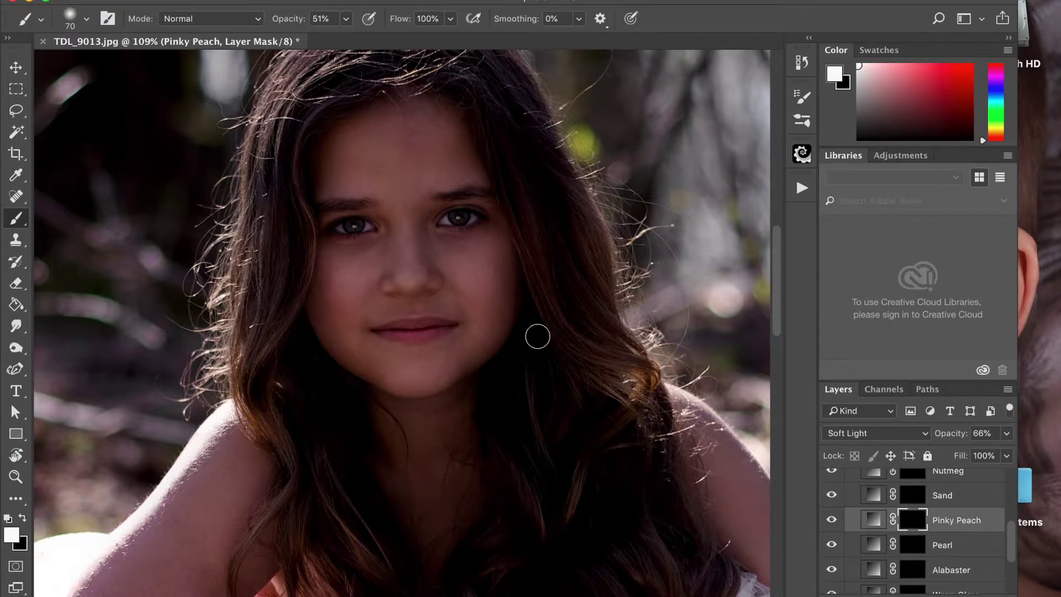
# Paint the Pinky Peach tone over the girl's forehead with a 150 px brush and across her cheeks with a 125 px brush
pyautogui.press(']')
pyautogui.press(']')
pyautogui.press(']')
pyautogui.press(']')
pyautogui.press('[')
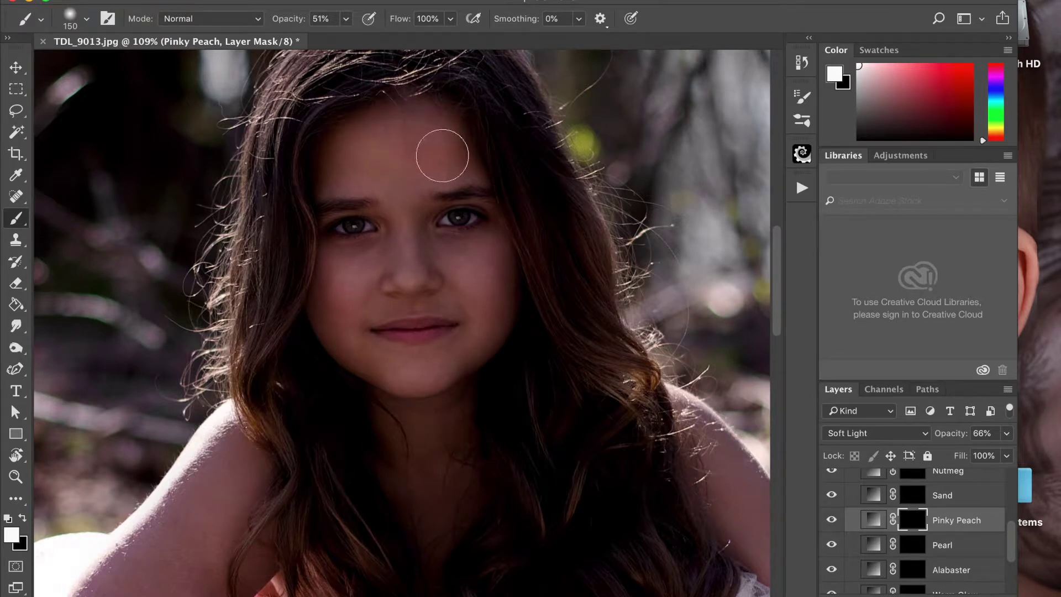
pyautogui.moveTo(344, 174)
pyautogui.mouseDown()
pyautogui.moveTo(367, 144)
pyautogui.moveTo(421, 142)
pyautogui.moveTo(458, 170)
pyautogui.moveTo(321, 174)
pyautogui.moveTo(475, 166)
pyautogui.mouseUp()
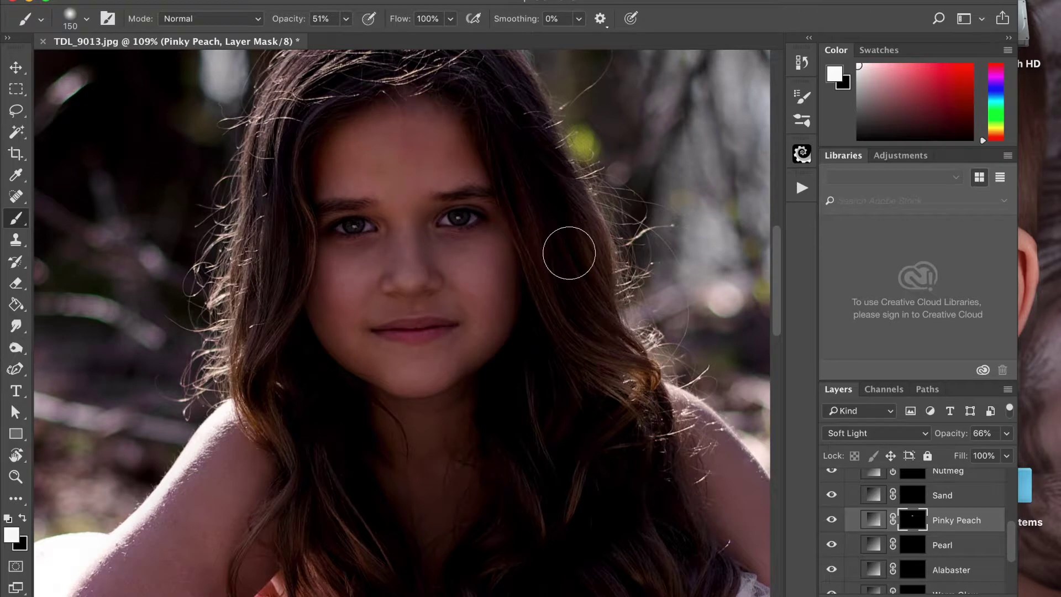
pyautogui.press('[')
pyautogui.moveTo(481, 255)
pyautogui.mouseDown()
pyautogui.moveTo(474, 288)
pyautogui.moveTo(494, 299)
pyautogui.moveTo(469, 349)
pyautogui.moveTo(423, 372)
pyautogui.moveTo(369, 357)
pyautogui.moveTo(343, 326)
pyautogui.moveTo(339, 261)
pyautogui.moveTo(373, 263)
pyautogui.moveTo(355, 293)
pyautogui.moveTo(459, 287)
pyautogui.moveTo(419, 254)
pyautogui.moveTo(406, 225)
pyautogui.moveTo(403, 267)
pyautogui.moveTo(341, 260)
pyautogui.mouseUp()
# Paint the Pinky Peach tone down the girl's right arm to the wrist with a 200 px brush
pyautogui.scroll(-10, 341, 257)
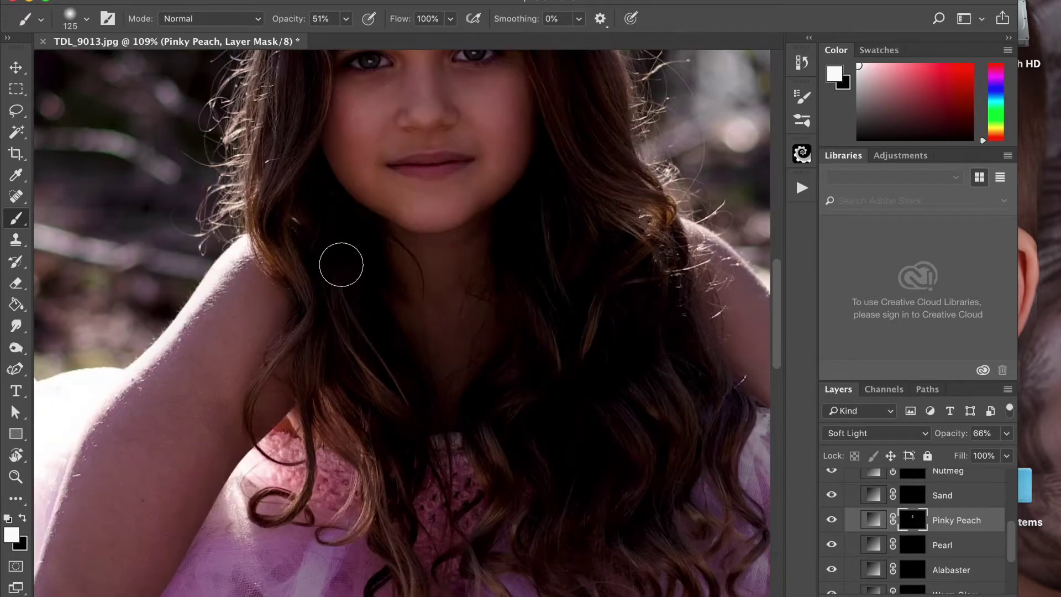
pyautogui.press(']')
pyautogui.press(']')
pyautogui.press(']')
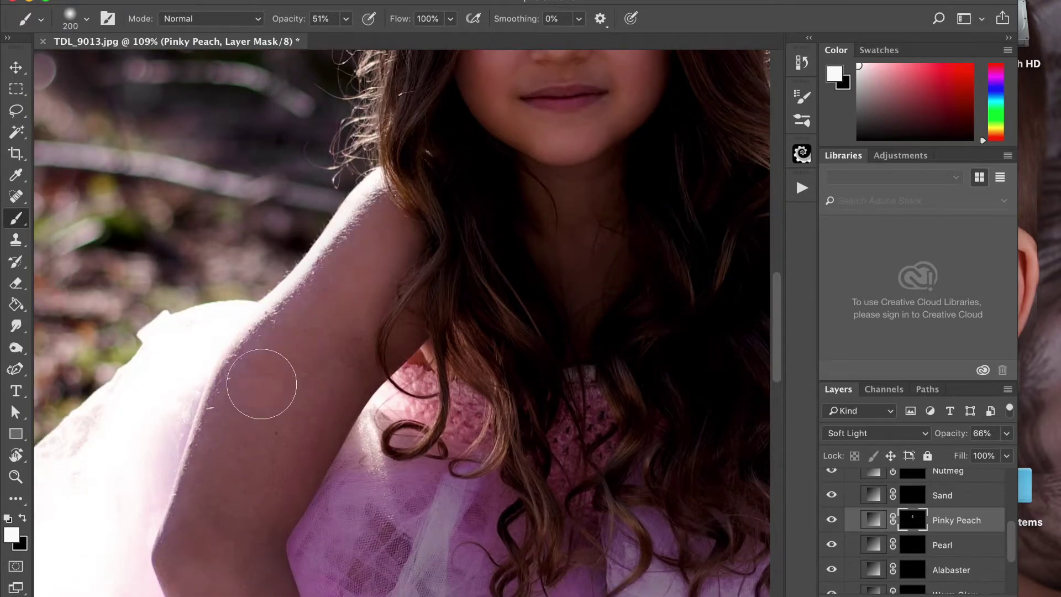
pyautogui.moveTo(325, 371)
pyautogui.mouseDown()
pyautogui.moveTo(304, 400)
pyautogui.moveTo(233, 447)
pyautogui.moveTo(299, 374)
pyautogui.moveTo(343, 382)
pyautogui.mouseUp()
pyautogui.scroll(-10, 243, 516)
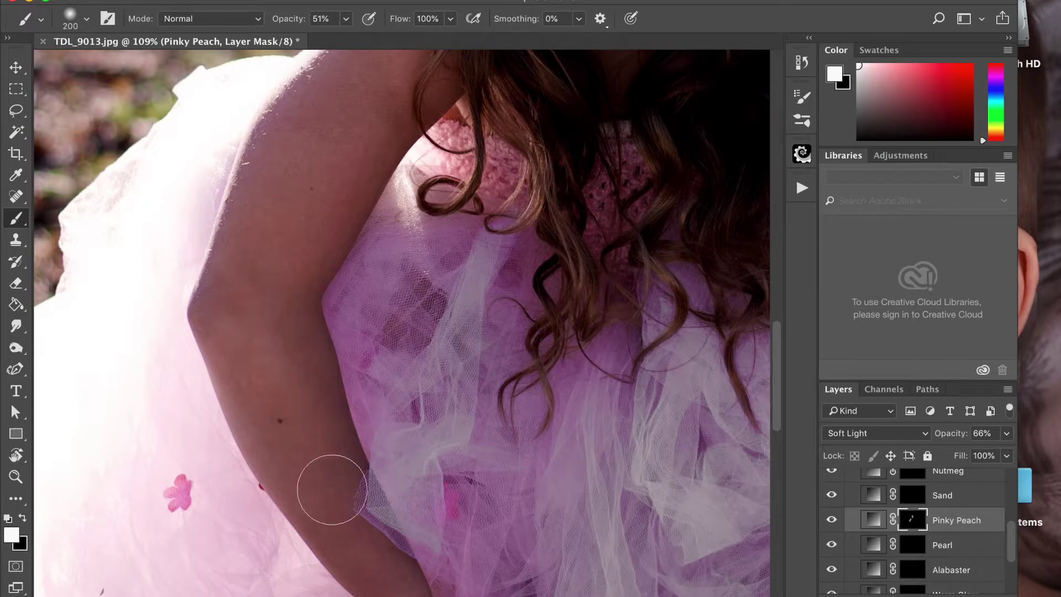
pyautogui.moveTo(231, 334); pyautogui.dragTo(345, 538)
pyautogui.scroll(-5, 349, 537)
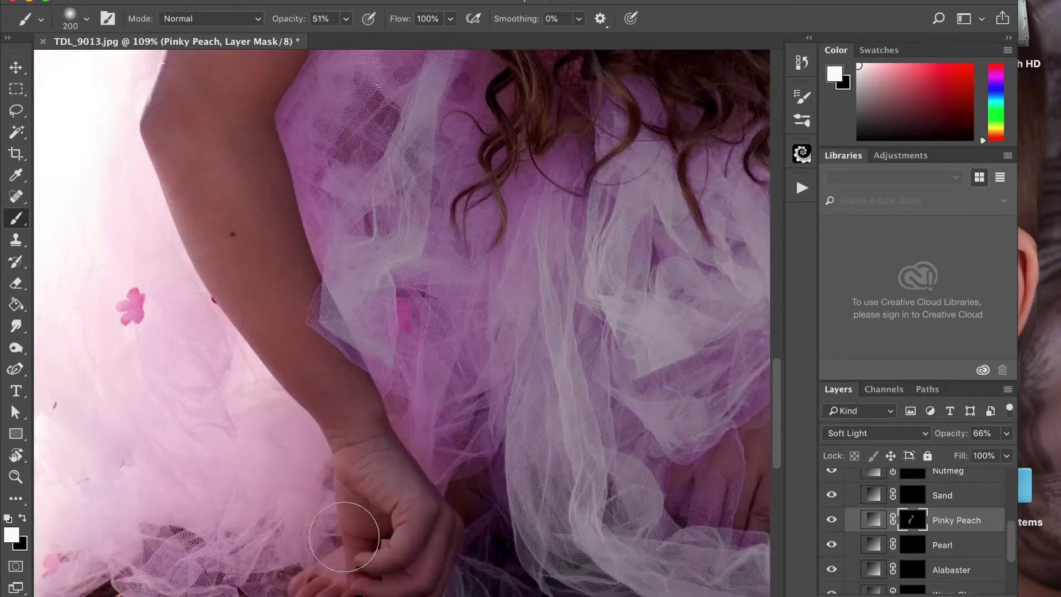
pyautogui.moveTo(276, 323)
pyautogui.mouseDown()
pyautogui.moveTo(321, 366)
pyautogui.moveTo(399, 493)
pyautogui.moveTo(417, 558)
pyautogui.moveTo(362, 580)
pyautogui.moveTo(326, 575)
pyautogui.moveTo(386, 486)
pyautogui.moveTo(344, 383)
pyautogui.mouseUp()
# Paint the Pinky Peach tone over the girl's left forearm at 200 px and her left upper arm at 150 px
pyautogui.hscroll(10, 344, 383)
pyautogui.scroll(2, 346, 381)
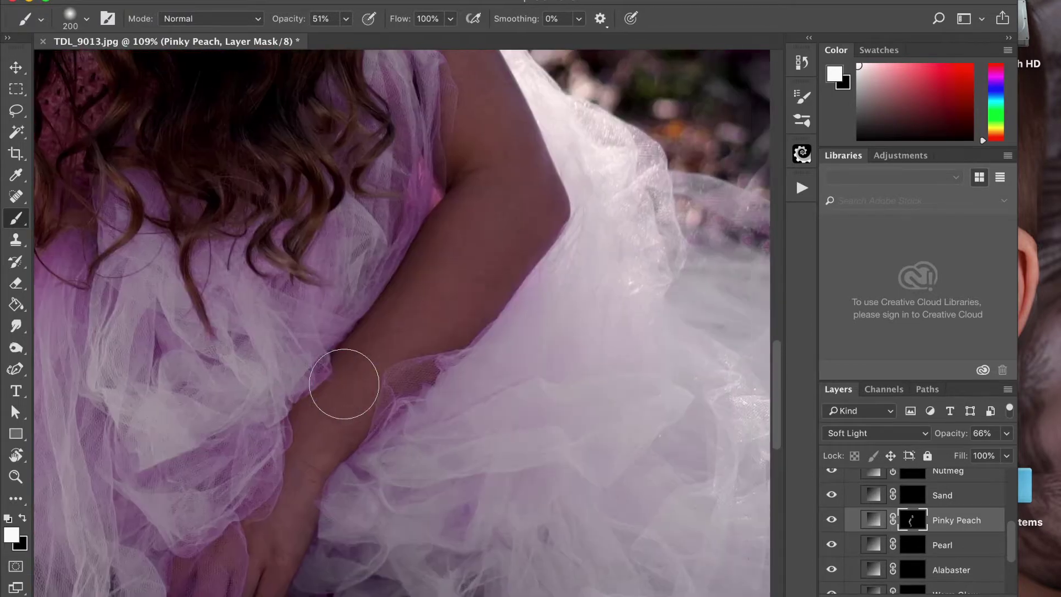
pyautogui.moveTo(453, 240)
pyautogui.mouseDown()
pyautogui.moveTo(495, 210)
pyautogui.moveTo(464, 284)
pyautogui.moveTo(407, 339)
pyautogui.moveTo(253, 547)
pyautogui.moveTo(252, 596)
pyautogui.mouseUp()
pyautogui.scroll(5, 505, 183)
pyautogui.hscroll(-1, 505, 182)
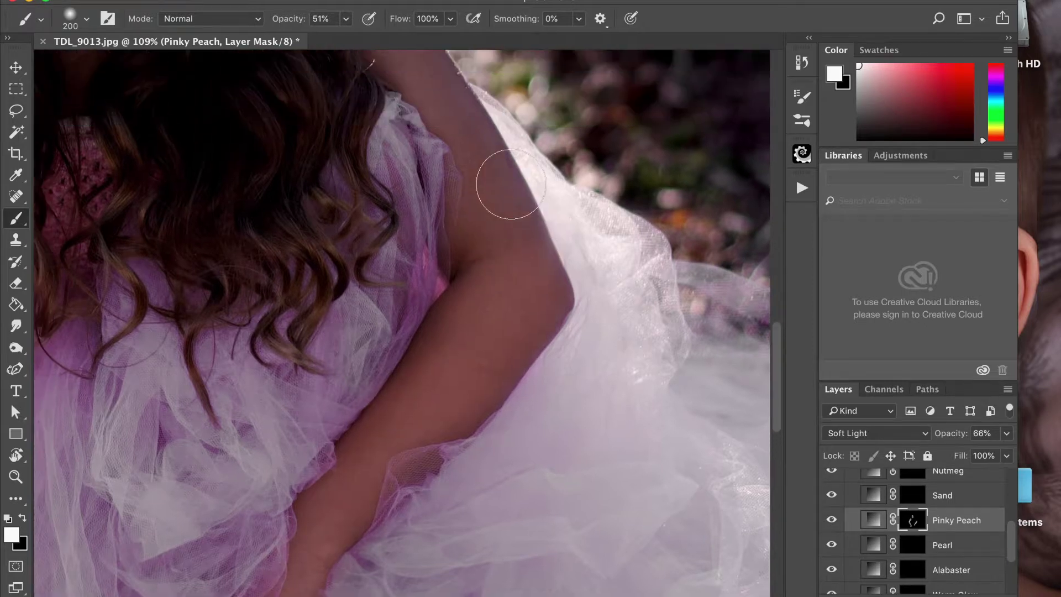
pyautogui.scroll(3, 508, 180)
pyautogui.hscroll(-2, 507, 180)
pyautogui.press('[')
pyautogui.press('[')
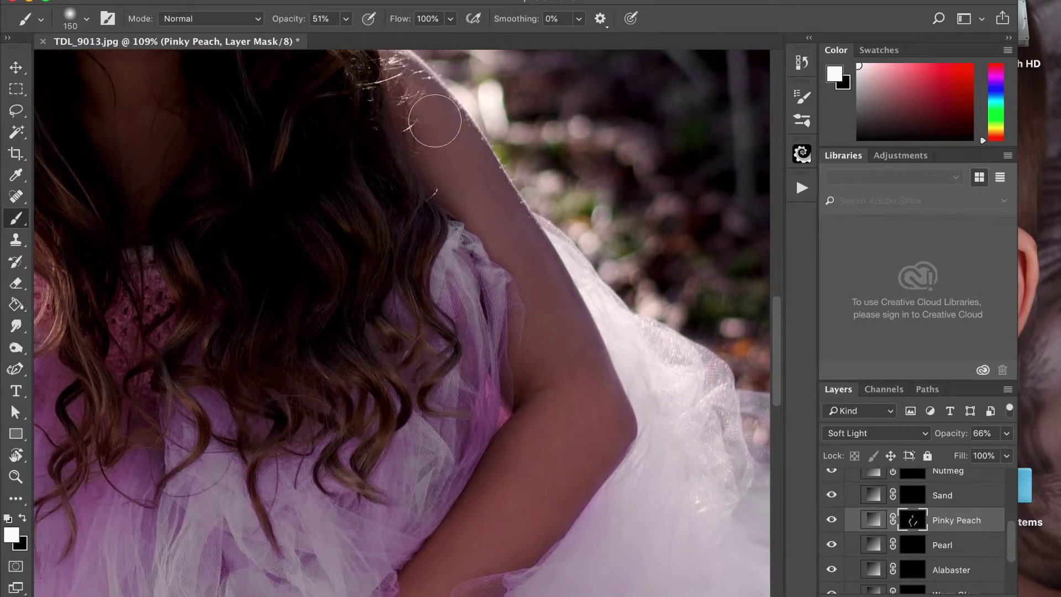
pyautogui.moveTo(486, 201)
pyautogui.mouseDown()
pyautogui.moveTo(583, 381)
pyautogui.moveTo(543, 370)
pyautogui.moveTo(605, 418)
pyautogui.mouseUp()
# Compare the whole portrait with and without the Pinky Peach layer, and set the layer's opacity to 55%
pyautogui.scroll(10, 605, 418)
pyautogui.hscroll(-5, 604, 419)
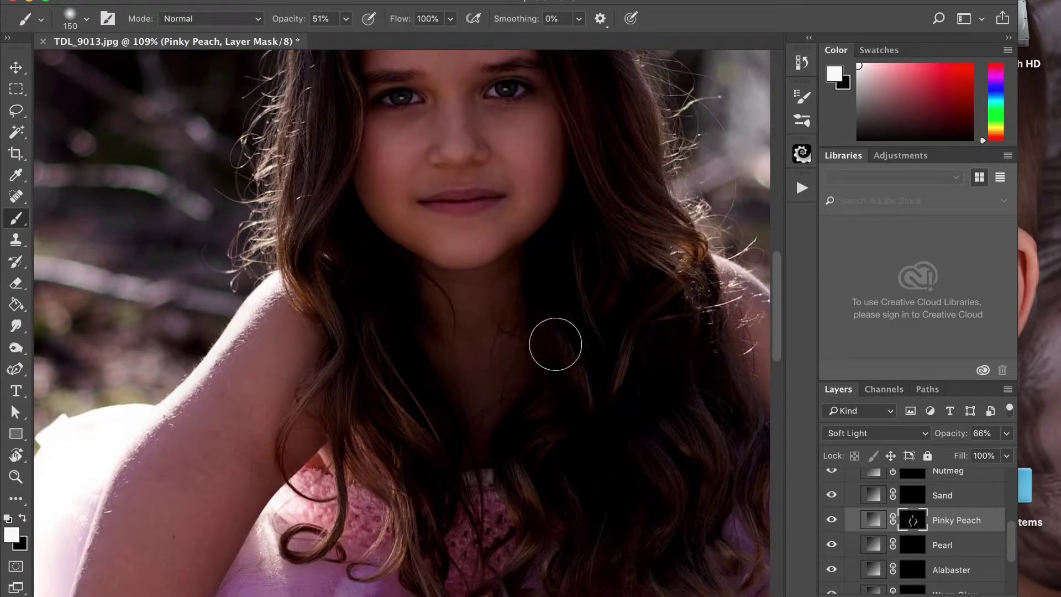
pyautogui.scroll(5, 554, 343)
pyautogui.scroll(-10, 554, 343)
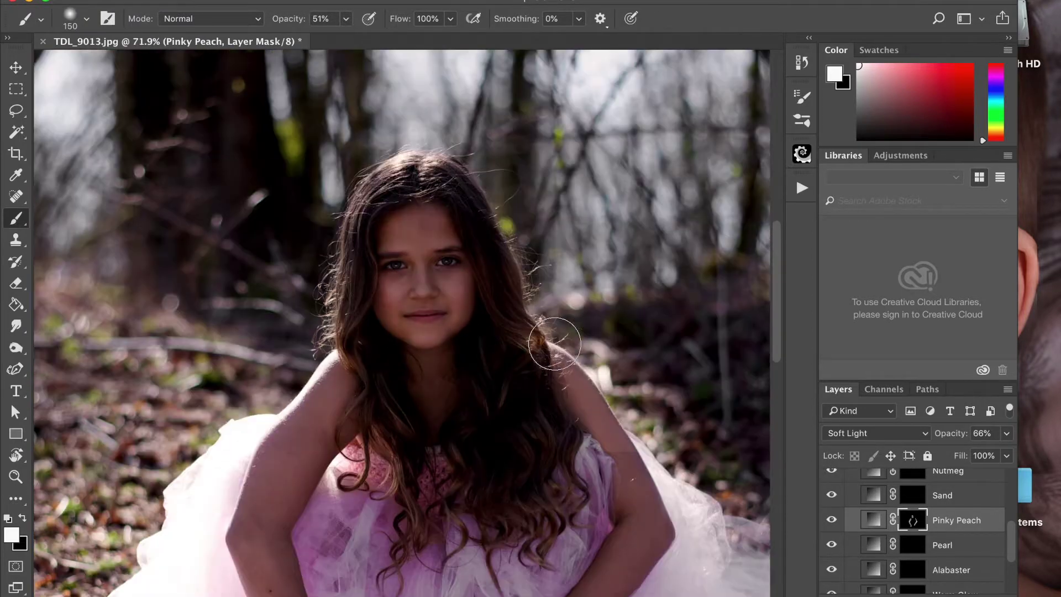
pyautogui.scroll(-3, 554, 343)
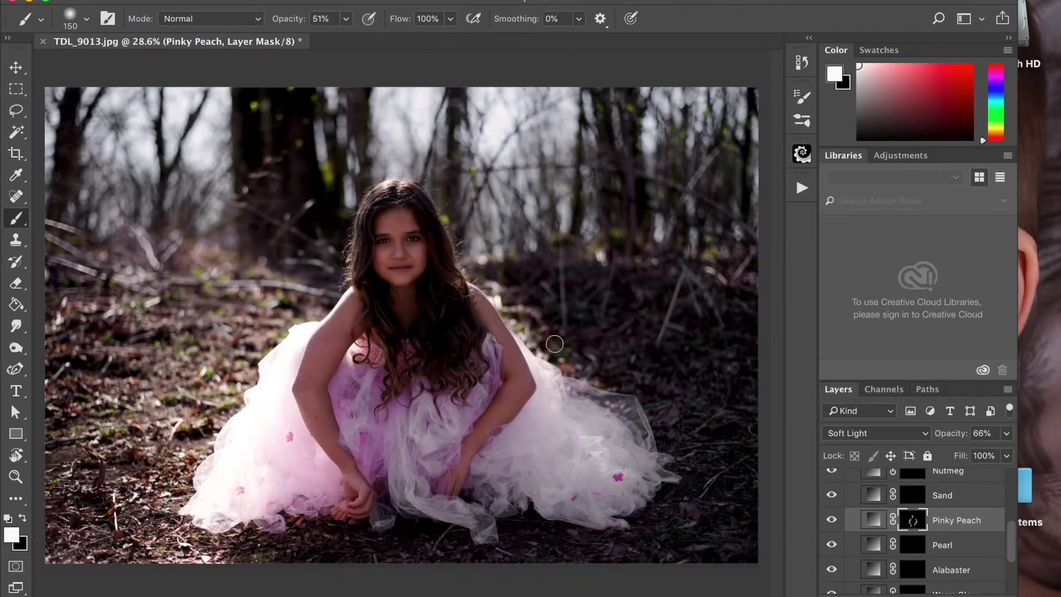
pyautogui.click(831, 520)
pyautogui.click(831, 520)
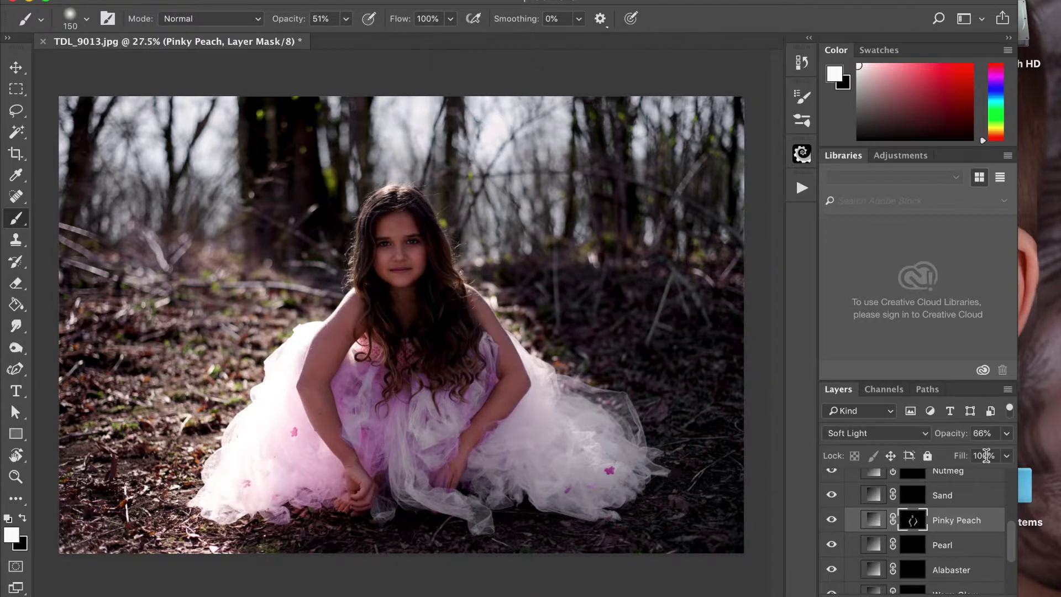
pyautogui.click(1005, 435)
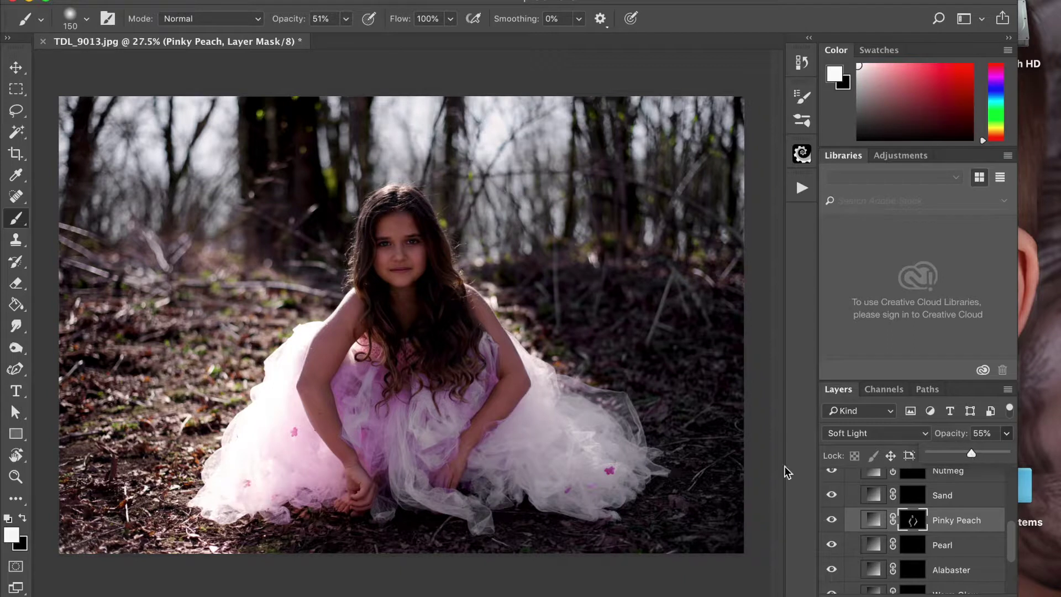
# Select the Alabaster layer mask, set the brush opacity to 30% and paint over the girl's face
pyautogui.click(913, 572)
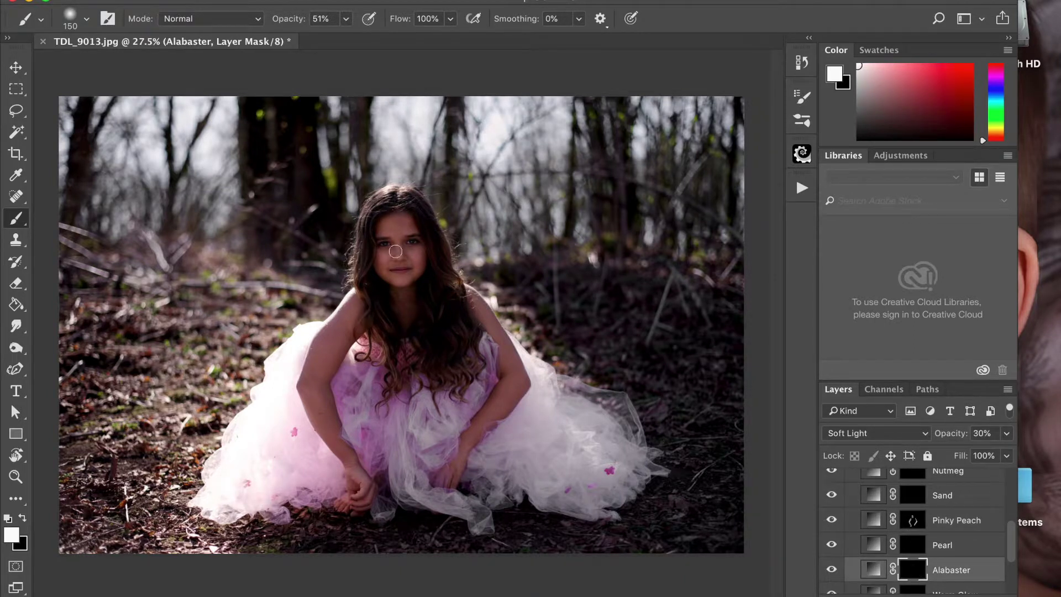
pyautogui.scroll(5, 395, 252)
pyautogui.scroll(4, 395, 251)
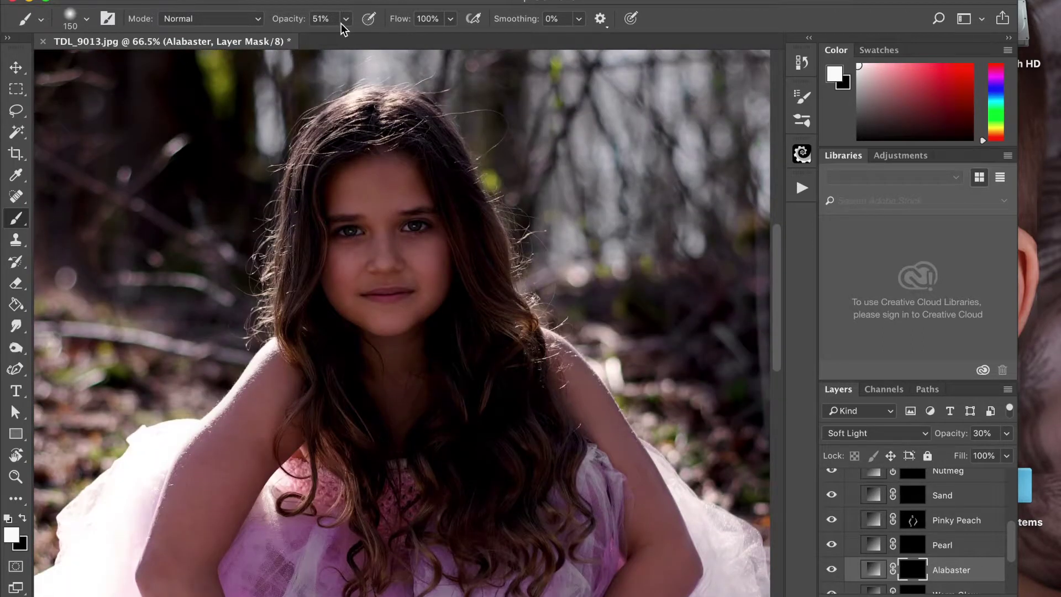
pyautogui.click(345, 20)
pyautogui.moveTo(328, 37); pyautogui.dragTo(330, 38)
pyautogui.press(']')
pyautogui.press('[')
# Paint the Alabaster tone along the girl's right arm with a 200 px brush
pyautogui.scroll(-8, 434, 217)
pyautogui.hscroll(-5, 434, 217)
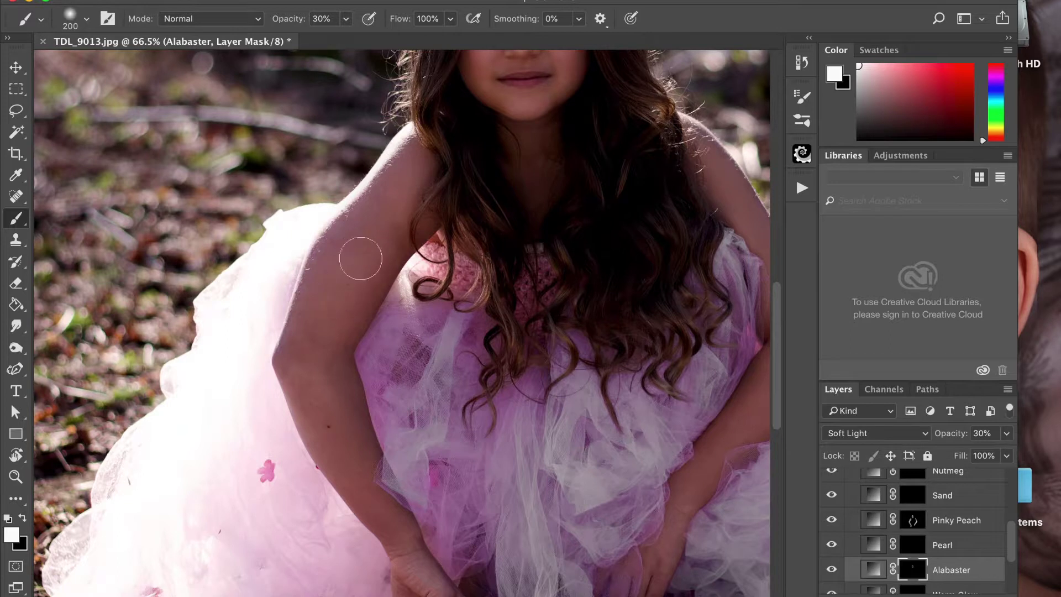
pyautogui.moveTo(375, 492)
pyautogui.mouseDown()
pyautogui.moveTo(324, 372)
pyautogui.moveTo(408, 189)
pyautogui.moveTo(380, 241)
pyautogui.mouseUp()
# Paint the Alabaster tone over the girl's left arm, reducing the brush to 125 px
pyautogui.scroll(-4, 367, 490)
pyautogui.hscroll(6, 367, 490)
pyautogui.hscroll(3, 367, 489)
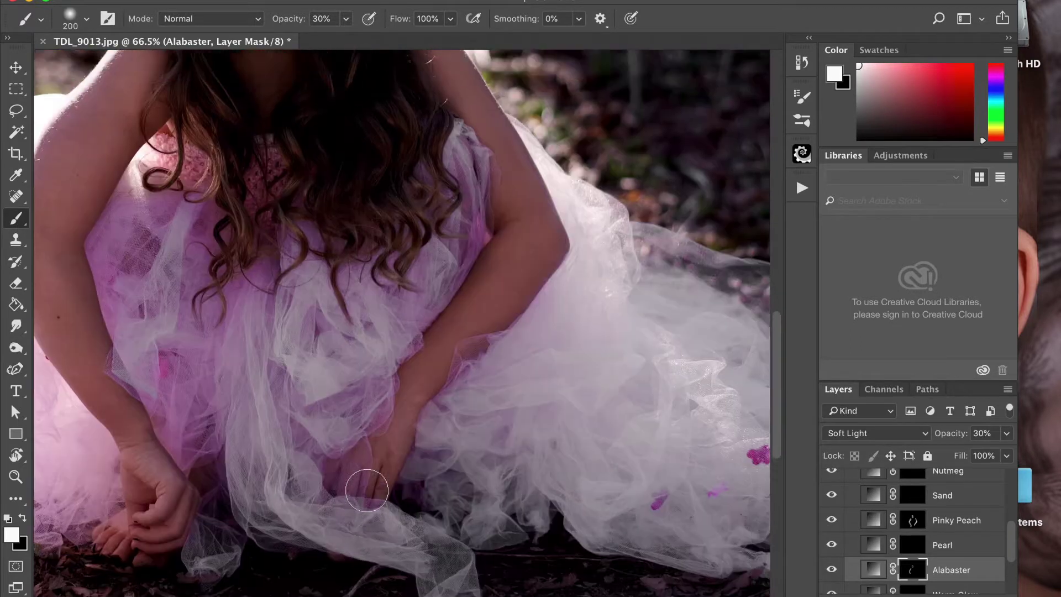
pyautogui.scroll(2, 367, 485)
pyautogui.press('[')
pyautogui.press('[')
pyautogui.moveTo(452, 110)
pyautogui.mouseDown()
pyautogui.moveTo(502, 177)
pyautogui.moveTo(529, 264)
pyautogui.moveTo(475, 348)
pyautogui.moveTo(542, 275)
pyautogui.moveTo(410, 437)
pyautogui.moveTo(525, 291)
pyautogui.moveTo(443, 385)
pyautogui.moveTo(507, 312)
pyautogui.moveTo(523, 276)
pyautogui.moveTo(518, 227)
pyautogui.moveTo(461, 125)
pyautogui.moveTo(506, 193)
pyautogui.moveTo(471, 152)
pyautogui.mouseUp()
pyautogui.press('[')
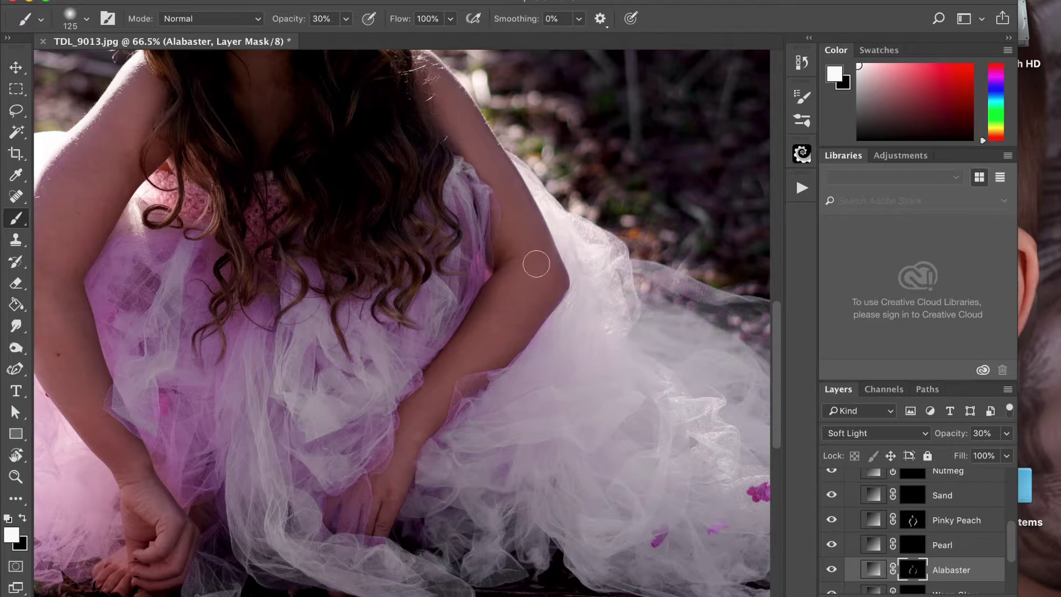
# Build up the Alabaster tone on the girl's right arm at 150 px and on her right hand with a 45 px brush
pyautogui.hscroll(-5, 538, 260)
pyautogui.press(']')
pyautogui.moveTo(410, 102)
pyautogui.mouseDown()
pyautogui.moveTo(398, 83)
pyautogui.moveTo(348, 157)
pyautogui.moveTo(379, 118)
pyautogui.moveTo(318, 236)
pyautogui.moveTo(371, 138)
pyautogui.moveTo(327, 222)
pyautogui.moveTo(322, 303)
pyautogui.moveTo(366, 391)
pyautogui.moveTo(318, 272)
pyautogui.mouseUp()
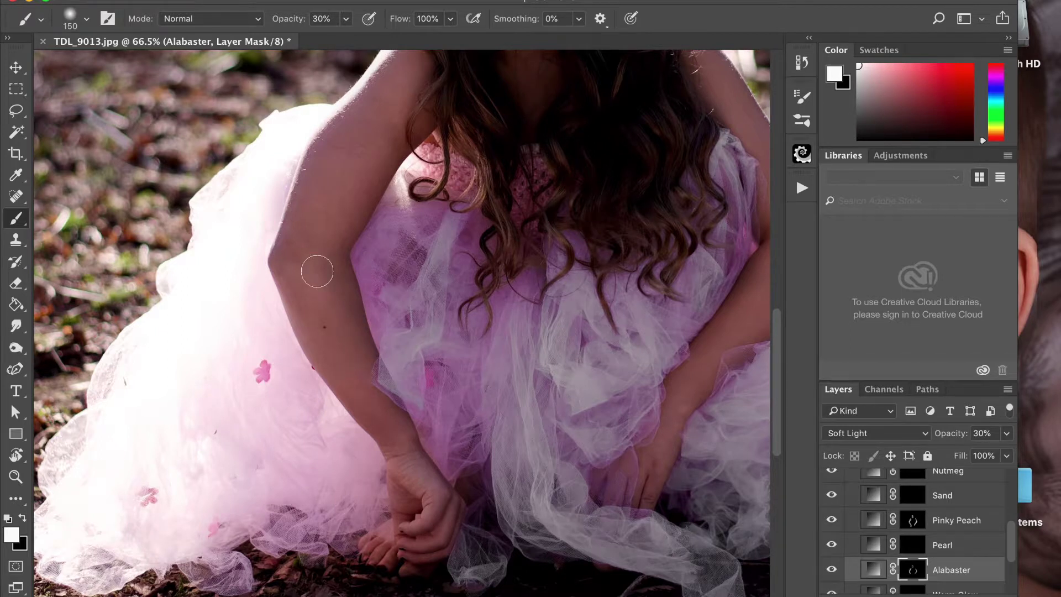
pyautogui.press('[')
pyautogui.press('[')
pyautogui.press('[')
pyautogui.press('[')
pyautogui.press('[')
pyautogui.press('[')
pyautogui.moveTo(438, 532)
pyautogui.mouseDown()
pyautogui.moveTo(392, 541)
pyautogui.moveTo(377, 558)
pyautogui.moveTo(405, 552)
pyautogui.mouseUp()
# Enlarge the brush to 80 px and select the Macchiato layer mask in the Paint-On Skin Tones group
pyautogui.scroll(10, 666, 455)
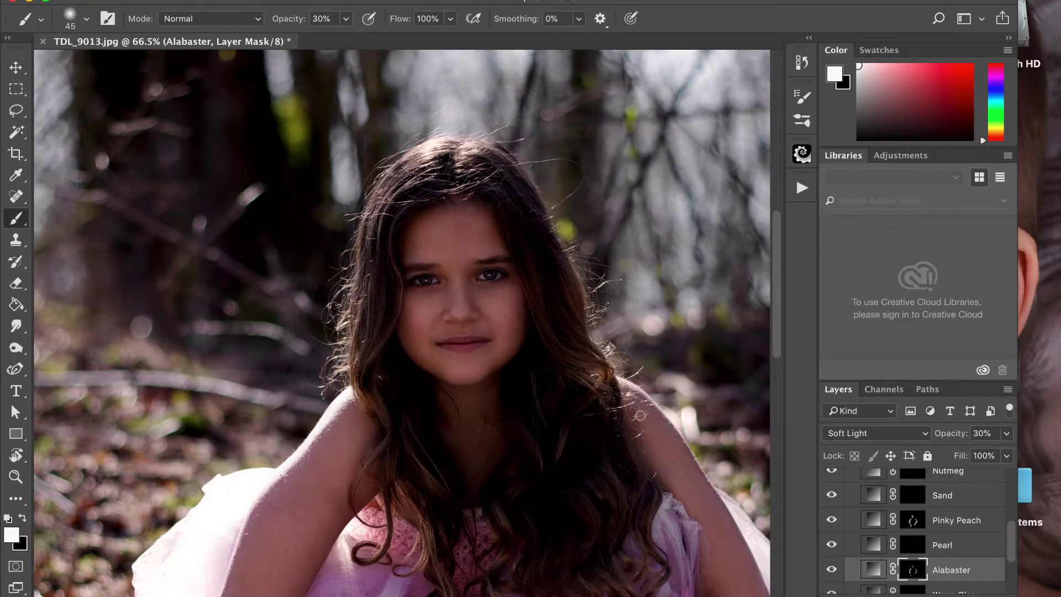
pyautogui.scroll(-5, 640, 415)
pyautogui.press(']')
pyautogui.press(']')
pyautogui.press(']')
pyautogui.press(']')
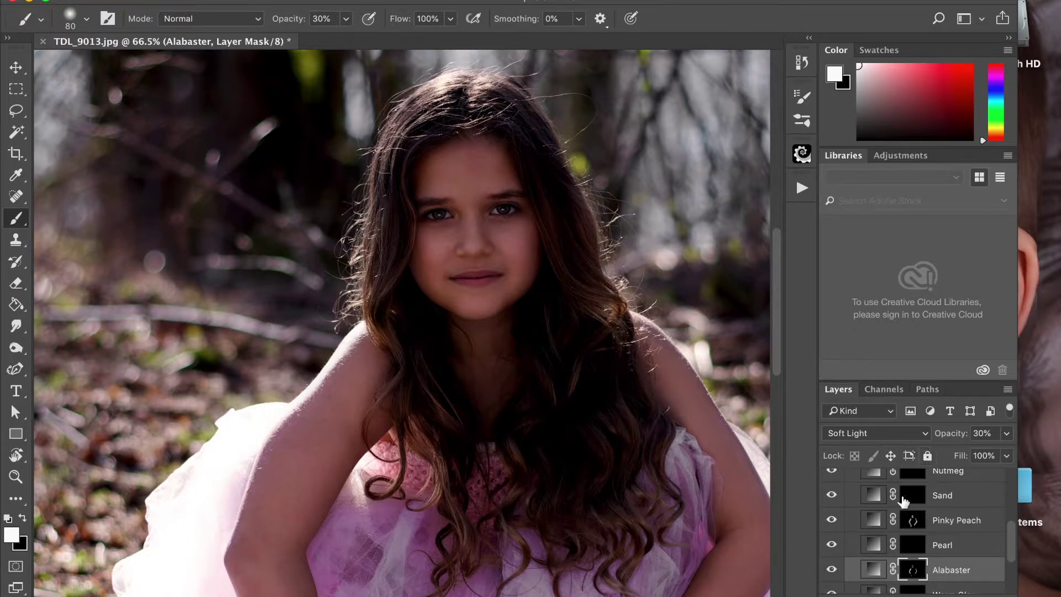
pyautogui.scroll(5, 913, 523)
pyautogui.click(913, 524)
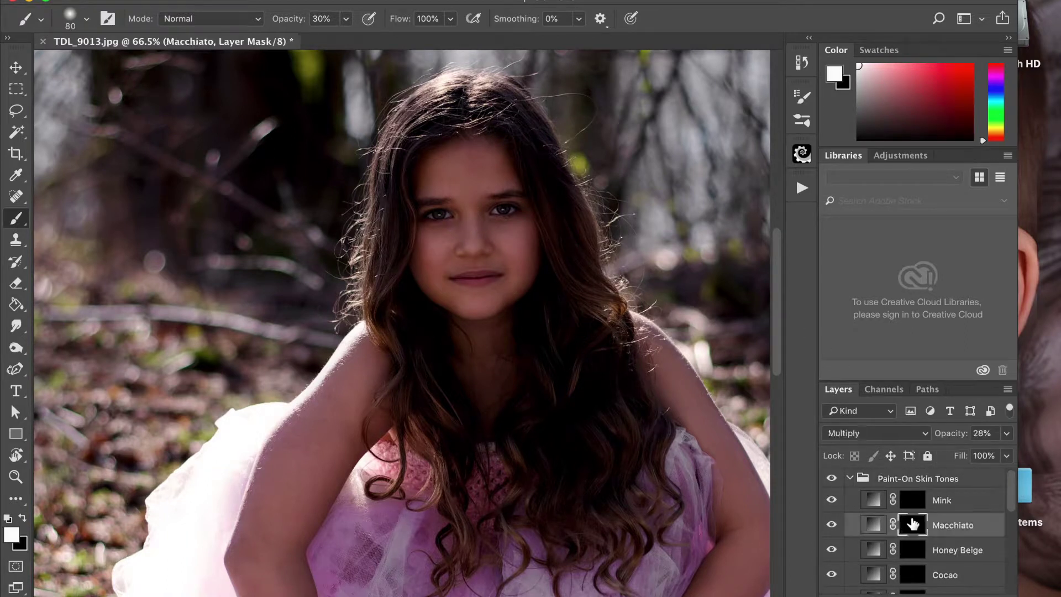
# Shade the girl's face with the Macchiato tone, reducing the brush to 45 px
pyautogui.press(']')
pyautogui.press('[')
pyautogui.press('[')
pyautogui.press('[')
pyautogui.press('[')
pyautogui.press('[')
pyautogui.press('[')
pyautogui.press(']')
# Enlarge the brush to 100 px and paint the Macchiato tone along the girl's right upper arm
pyautogui.scroll(-5, 447, 349)
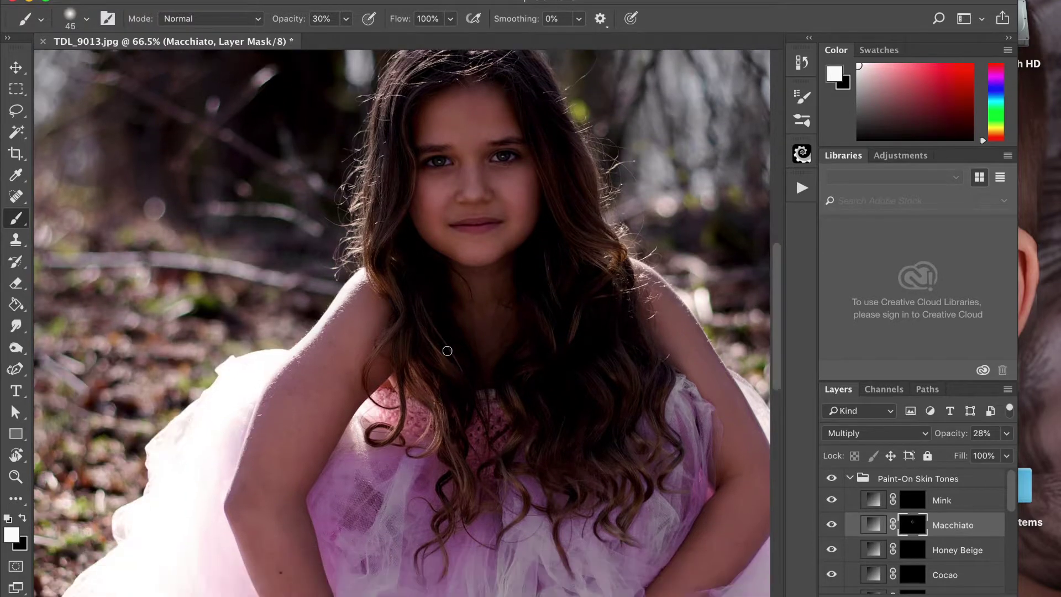
pyautogui.press(']')
pyautogui.press(']')
pyautogui.press(']')
pyautogui.press(']')
pyautogui.press(']')
pyautogui.press(']')
pyautogui.moveTo(448, 244)
pyautogui.mouseDown()
pyautogui.moveTo(374, 348)
pyautogui.moveTo(434, 260)
pyautogui.moveTo(403, 289)
pyautogui.moveTo(367, 363)
pyautogui.moveTo(284, 363)
pyautogui.moveTo(294, 373)
pyautogui.moveTo(331, 275)
pyautogui.mouseUp()
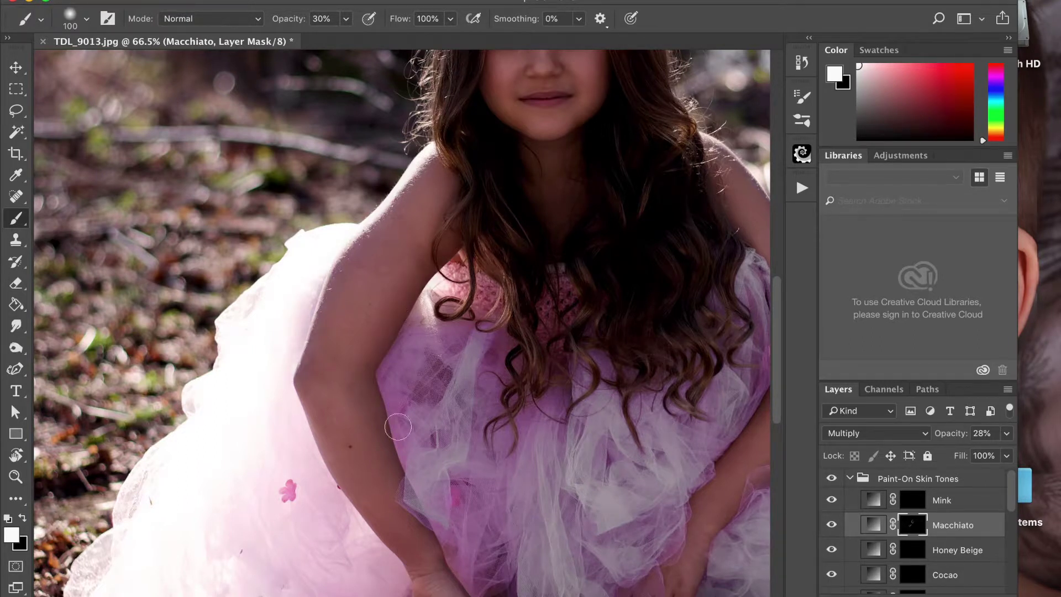
# Continue the Macchiato shading down the girl's right forearm and hand, adjusting the brush size to fit each area
pyautogui.press(']')
pyautogui.press(']')
pyautogui.scroll(-4, 438, 299)
pyautogui.scroll(-3, 440, 300)
pyautogui.press('[')
pyautogui.press('[')
pyautogui.press('[')
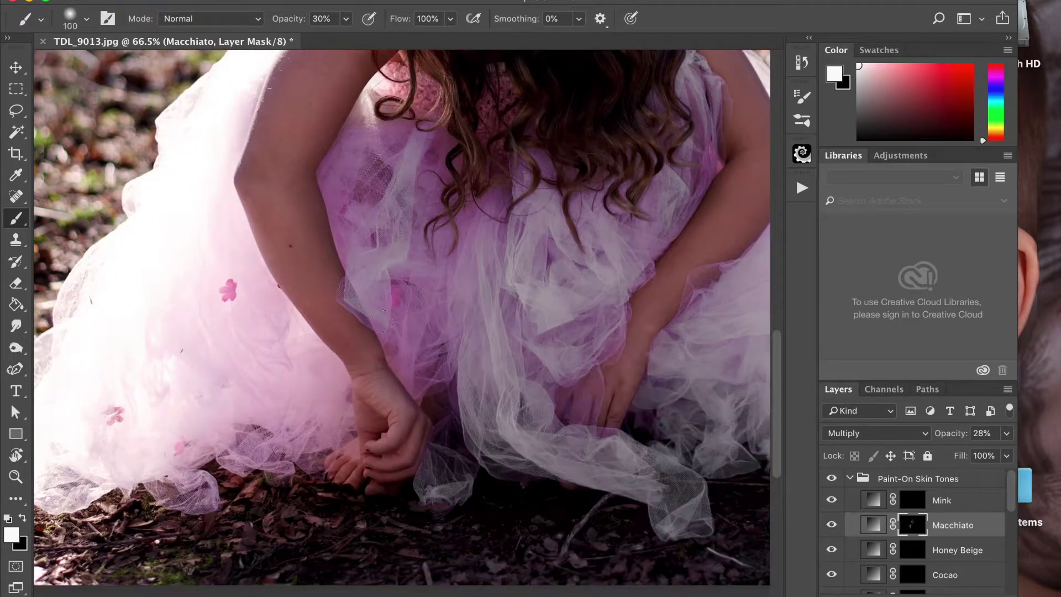
pyautogui.press('[')
pyautogui.press('[')
pyautogui.press('[')
pyautogui.press('[')
# Paint the Macchiato tone over the girl's left arm, enlarging the brush from 70 px to 100 px
pyautogui.scroll(5, 386, 430)
pyautogui.scroll(-1, 486, 381)
pyautogui.press(']')
pyautogui.press(']')
pyautogui.press(']')
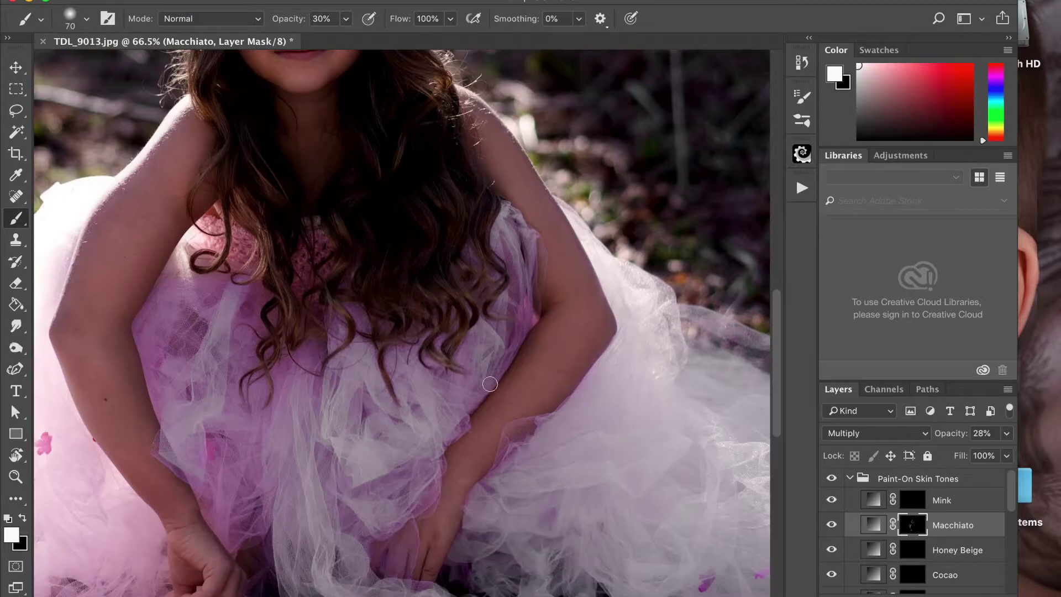
pyautogui.press(']')
pyautogui.press(']')
pyautogui.scroll(5, 592, 268)
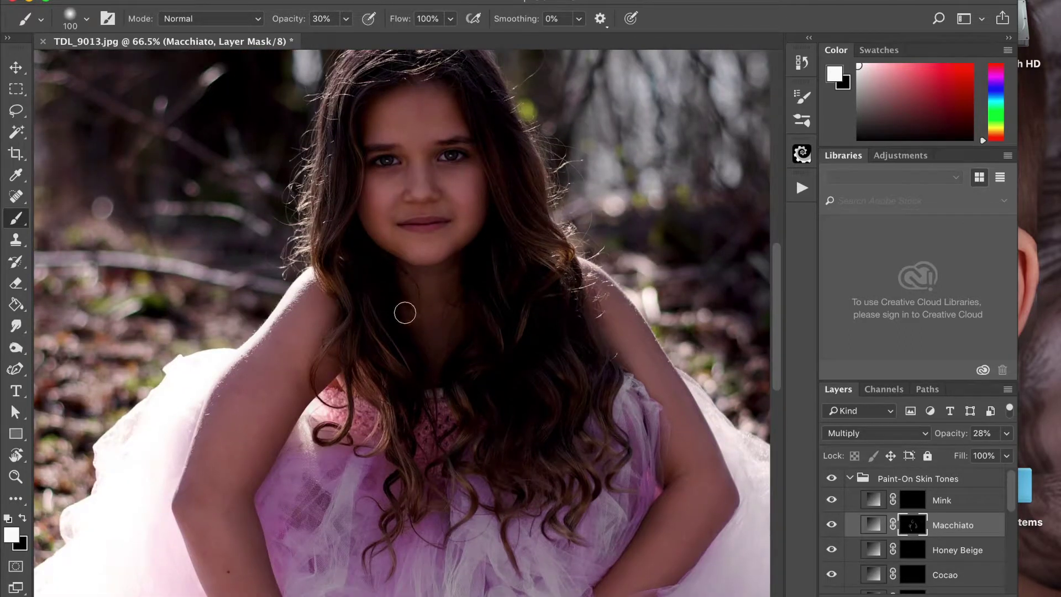
# Reduce the brush to 25 px and refine the Macchiato shading around the girl's face
pyautogui.press('[')
pyautogui.press('[')
pyautogui.press('[')
pyautogui.press('[')
pyautogui.press('[')
pyautogui.press('[')
pyautogui.press('[')
pyautogui.press('[')
pyautogui.press('[')
pyautogui.press('[')
# Select the Warm Glow layer mask and paint the tone along the girl's left arm with a 125 px brush
pyautogui.scroll(-4, 360, 166)
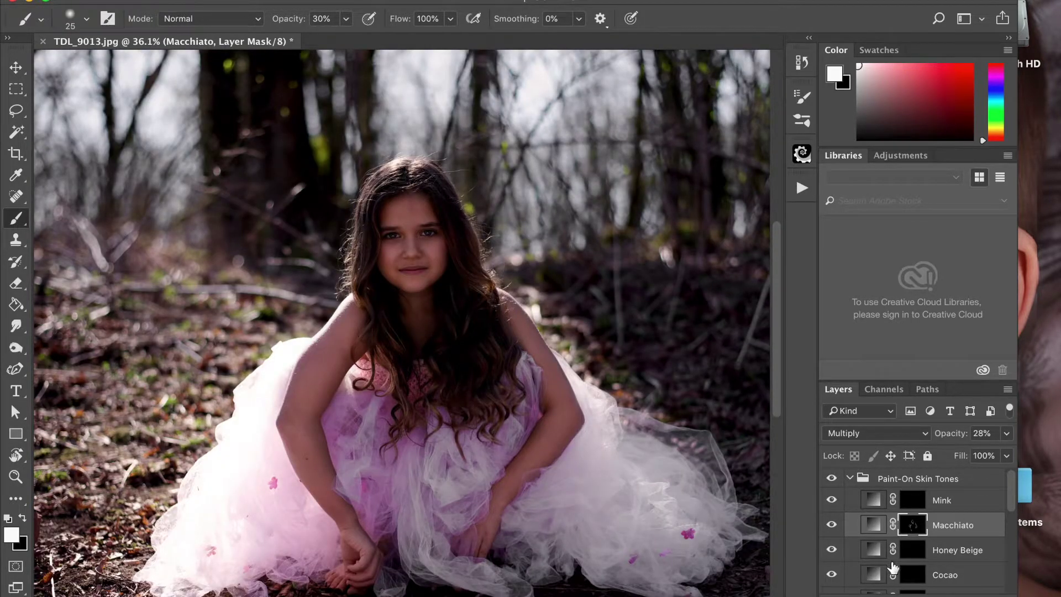
pyautogui.scroll(-4, 892, 567)
pyautogui.scroll(-3, 915, 577)
pyautogui.scroll(-2, 916, 579)
pyautogui.click(913, 507)
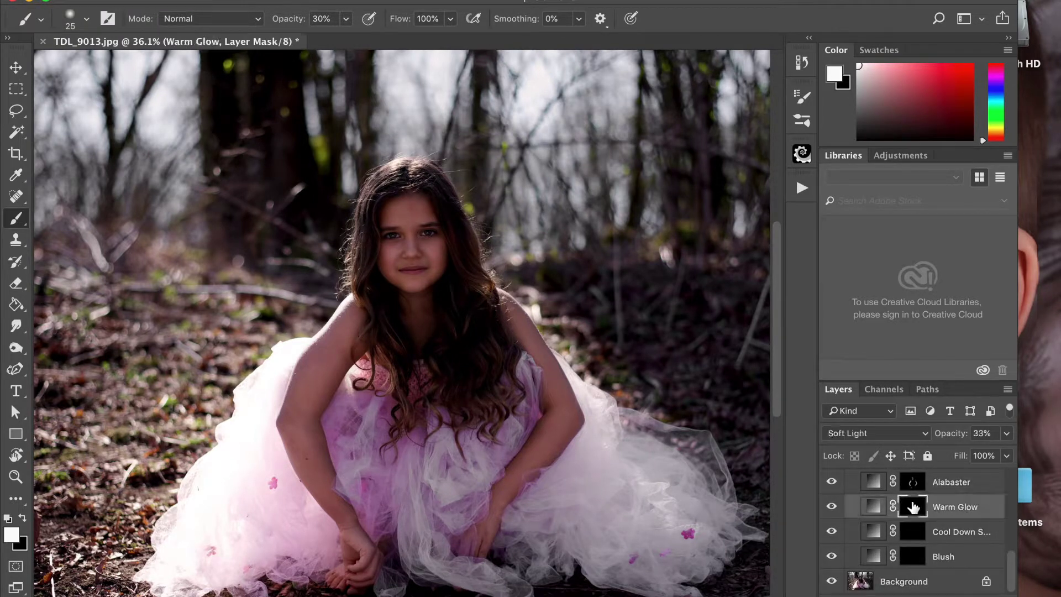
pyautogui.press(']')
pyautogui.press(']')
pyautogui.press(']')
pyautogui.press(']')
pyautogui.press(']')
pyautogui.press(']')
pyautogui.press(']')
pyautogui.press(']')
pyautogui.press(']')
pyautogui.press(']')
pyautogui.press(']')
pyautogui.press(']')
pyautogui.press(']')
pyautogui.press(']')
pyautogui.press(']')
pyautogui.press('[')
pyautogui.press('[')
pyautogui.press('[')
pyautogui.press('[')
pyautogui.moveTo(524, 332)
pyautogui.mouseDown()
pyautogui.moveTo(560, 399)
pyautogui.moveTo(533, 457)
pyautogui.mouseUp()
# Raise the brush opacity to 43% and paint Warm Glow down the girl's right arm with a 100 px brush
pyautogui.click(346, 20)
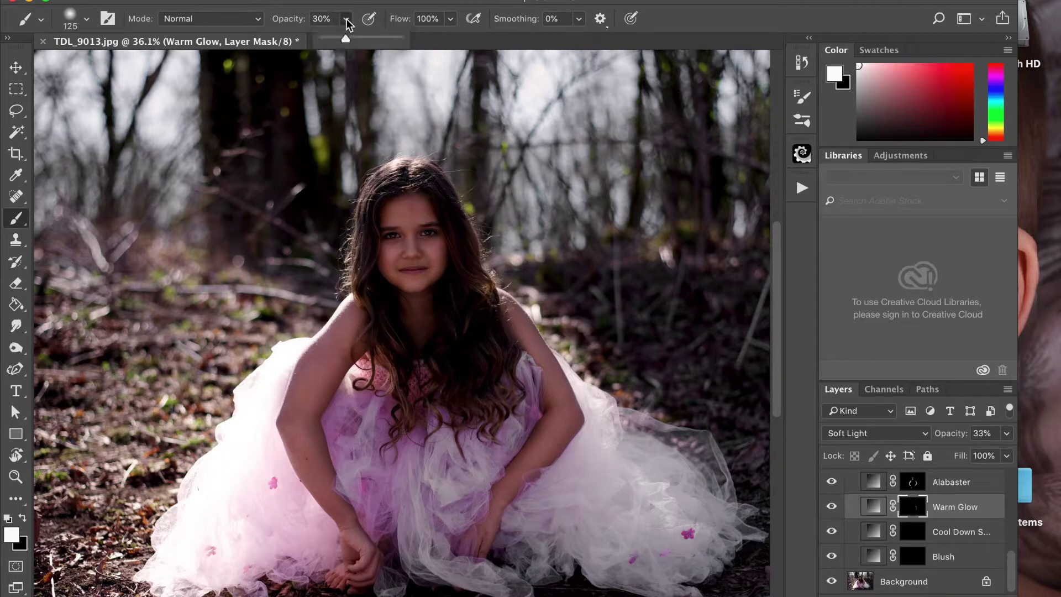
pyautogui.press('[')
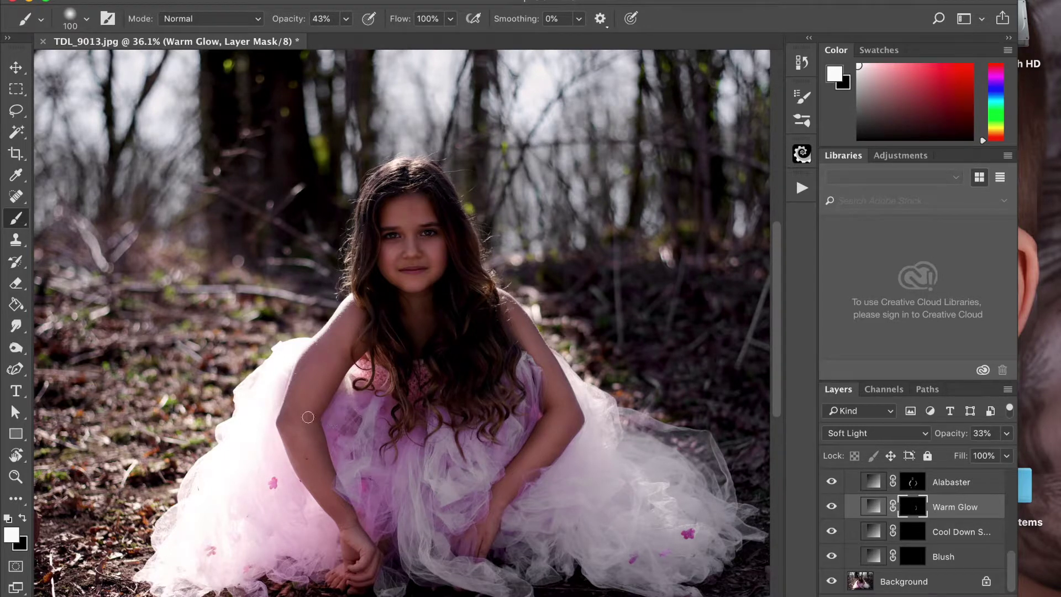
pyautogui.moveTo(303, 415); pyautogui.dragTo(332, 493)
# Paint Warm Glow over the girl's face with a 30 px brush, enlarging it to 40 px for the remaining areas
pyautogui.press('[')
pyautogui.press('[')
pyautogui.press('[')
pyautogui.press('[')
pyautogui.scroll(5, 384, 231)
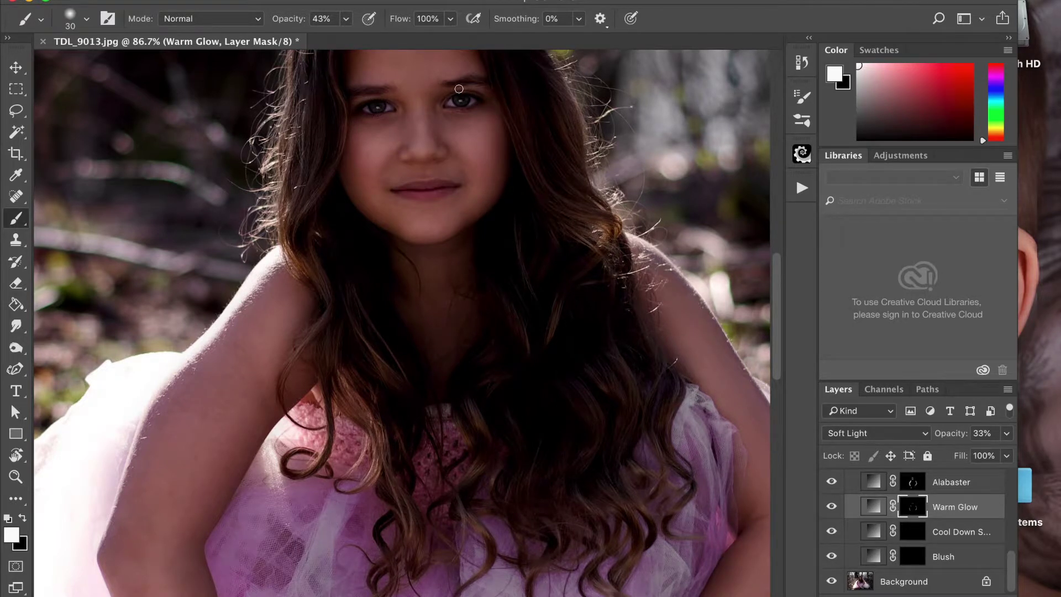
pyautogui.press('[')
pyautogui.press(']')
pyautogui.press(']')
pyautogui.press(']')
pyautogui.scroll(-10, 443, 152)
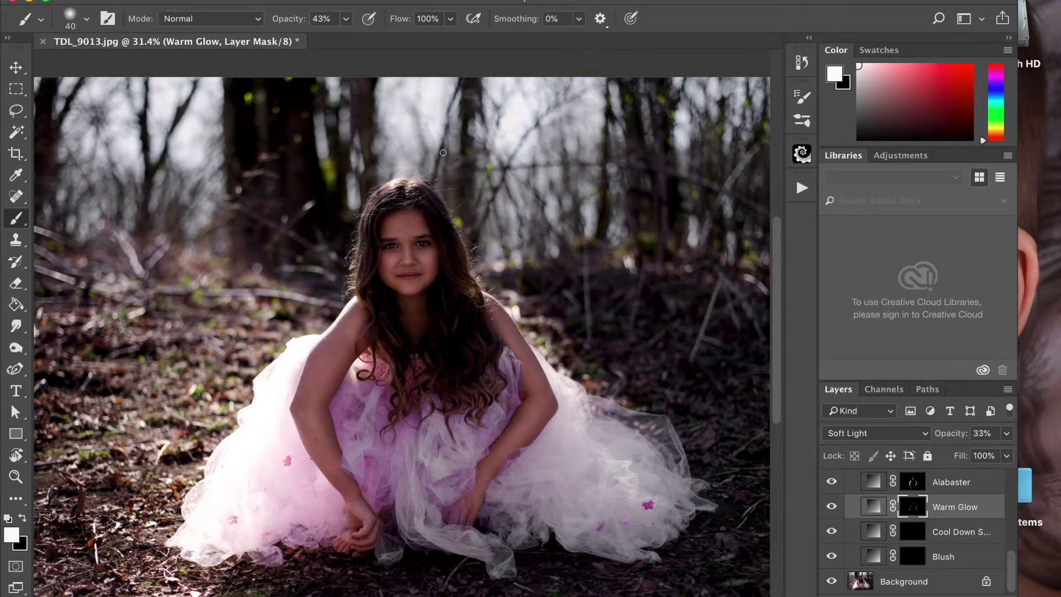
# Compare the portrait with and without the Warm Glow layer and lower that layer's opacity
pyautogui.scroll(2, 444, 153)
pyautogui.scroll(-1, 444, 152)
pyautogui.scroll(-3, 442, 153)
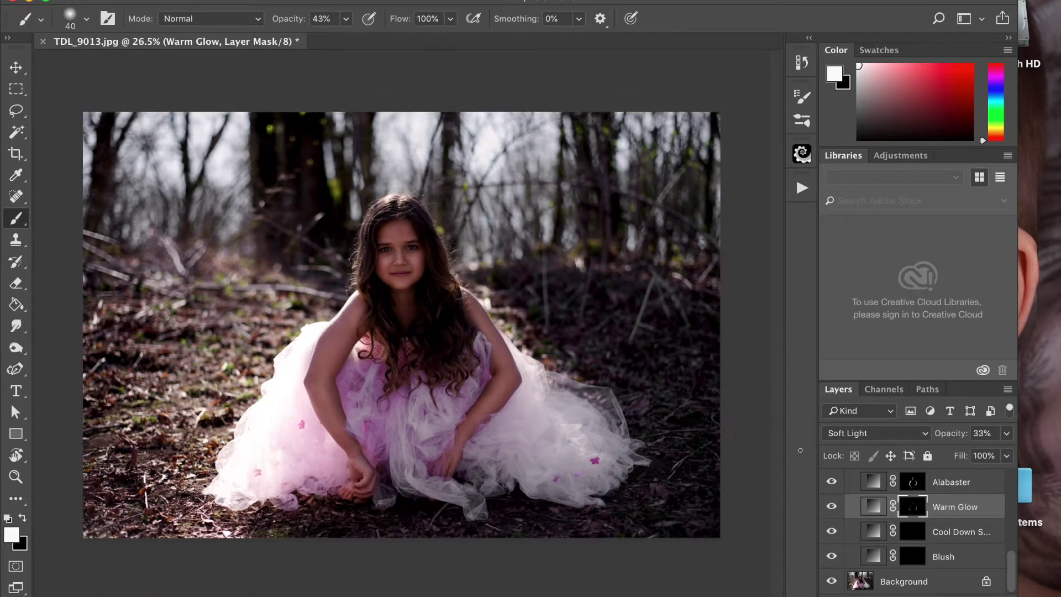
pyautogui.click(833, 507)
pyautogui.click(833, 507)
pyautogui.click(832, 508)
pyautogui.click(1007, 434)
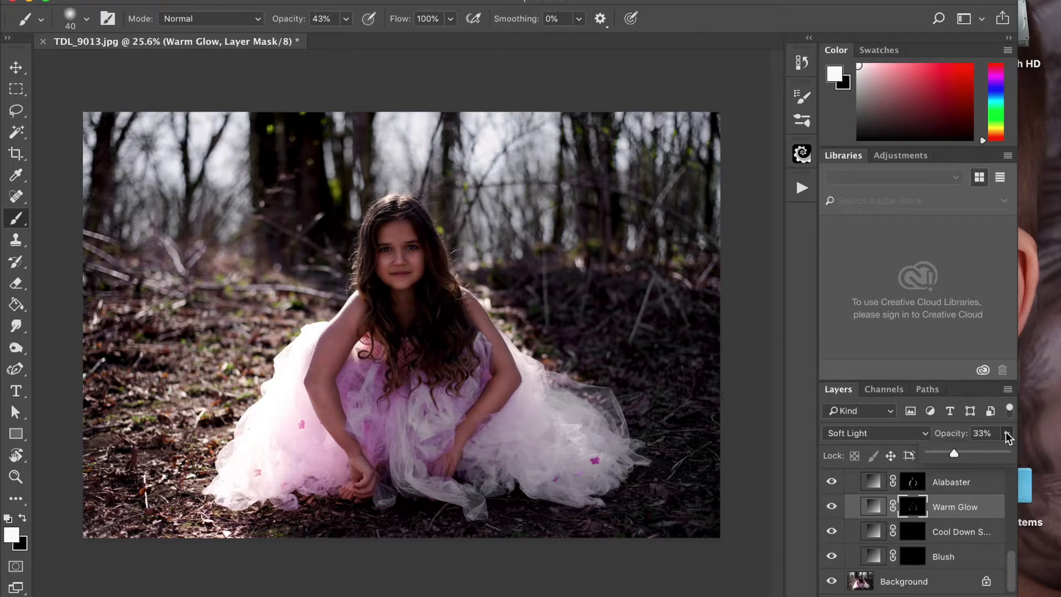
pyautogui.moveTo(954, 449); pyautogui.dragTo(946, 451)
# Set the Alabaster layer's opacity to 23%
pyautogui.click(939, 481)
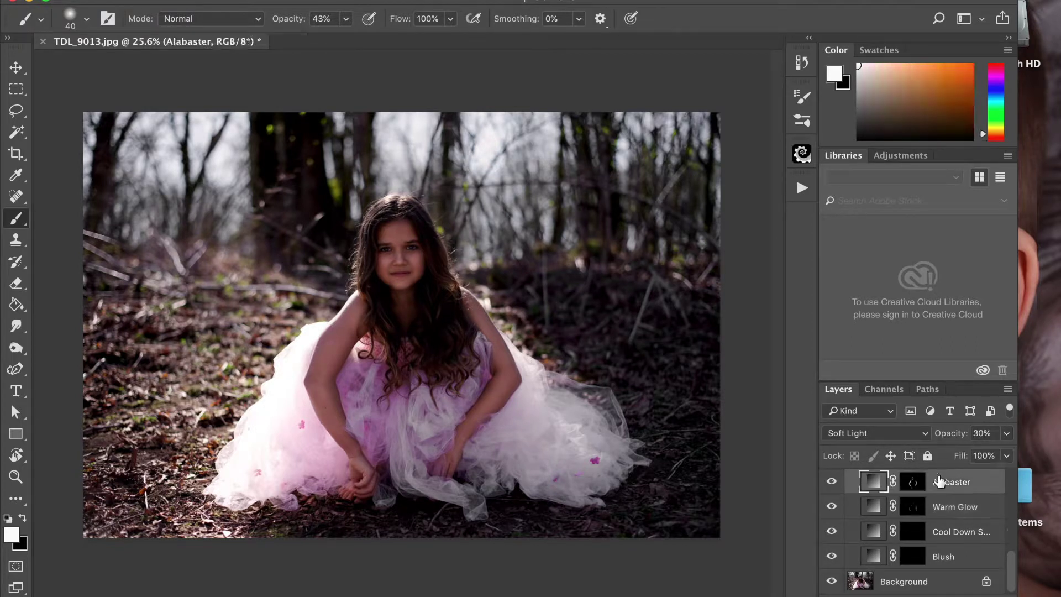
pyautogui.click(1006, 434)
pyautogui.moveTo(951, 455); pyautogui.dragTo(947, 455)
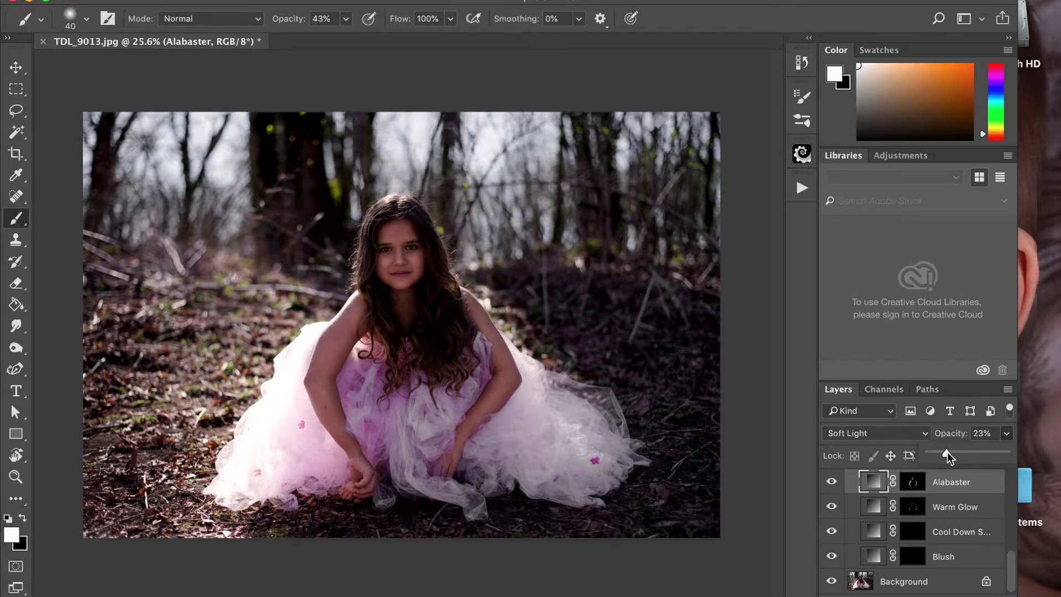
# Compare the portrait with and without the Paint-On Skin Tones group and merge all visible layers
pyautogui.scroll(5, 906, 509)
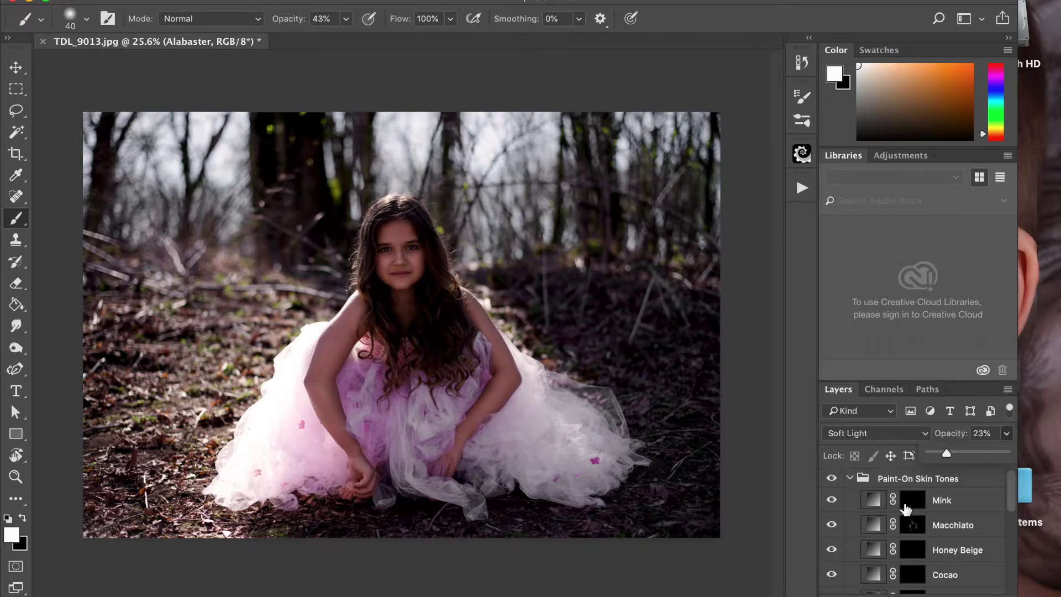
pyautogui.click(831, 479)
pyautogui.click(830, 479)
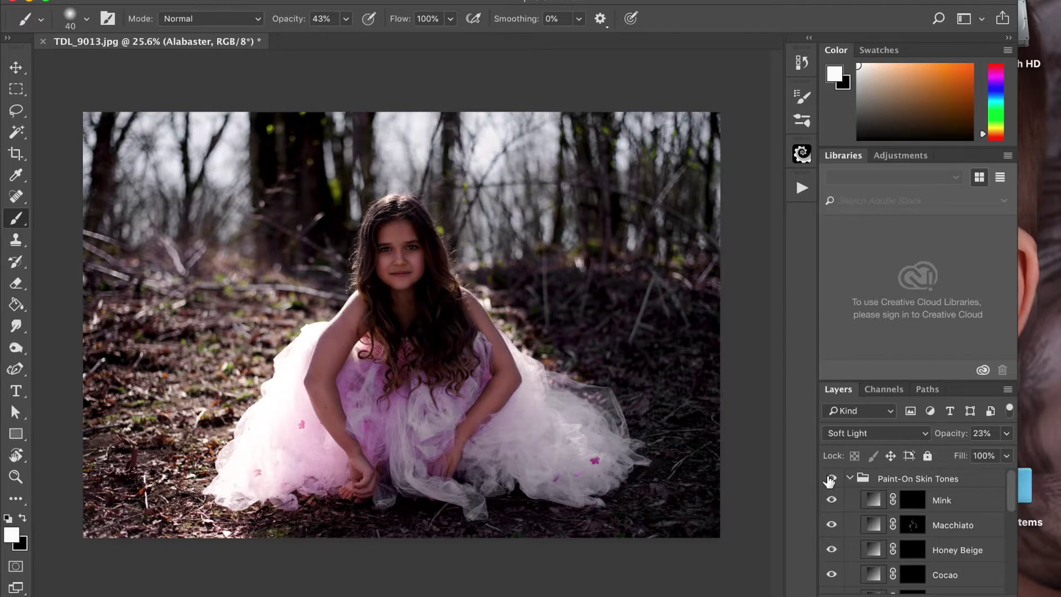
pyautogui.click(830, 479)
pyautogui.click(830, 479)
pyautogui.click(831, 479)
pyautogui.click(830, 480)
pyautogui.click(830, 479)
pyautogui.click(831, 479)
pyautogui.click(270, 0)
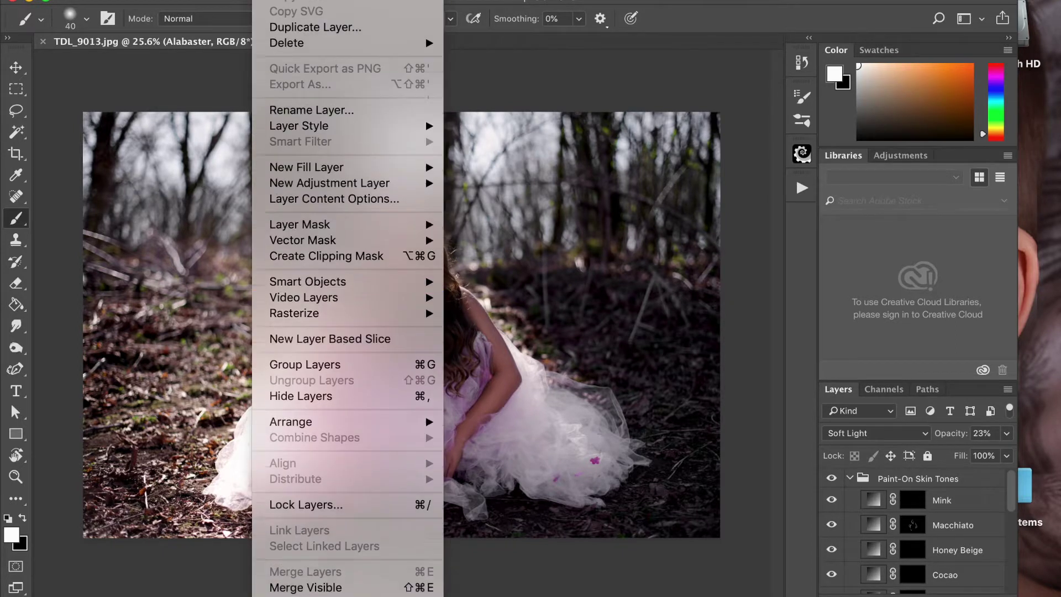
pyautogui.click(380, 590)
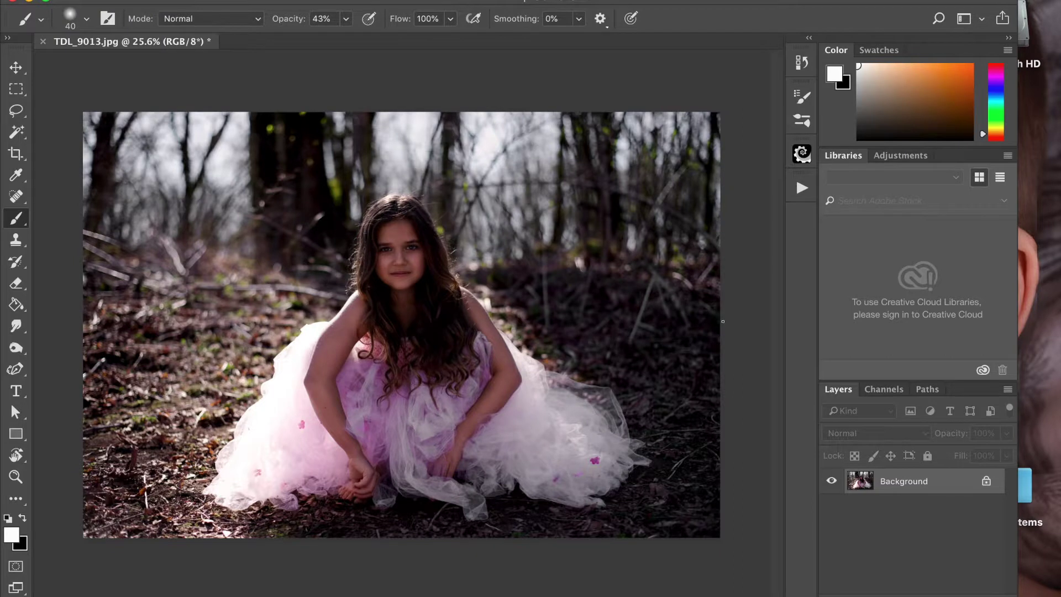
# Run the Blue Reduction colour corrector action from The Lumina Collection
pyautogui.click(802, 188)
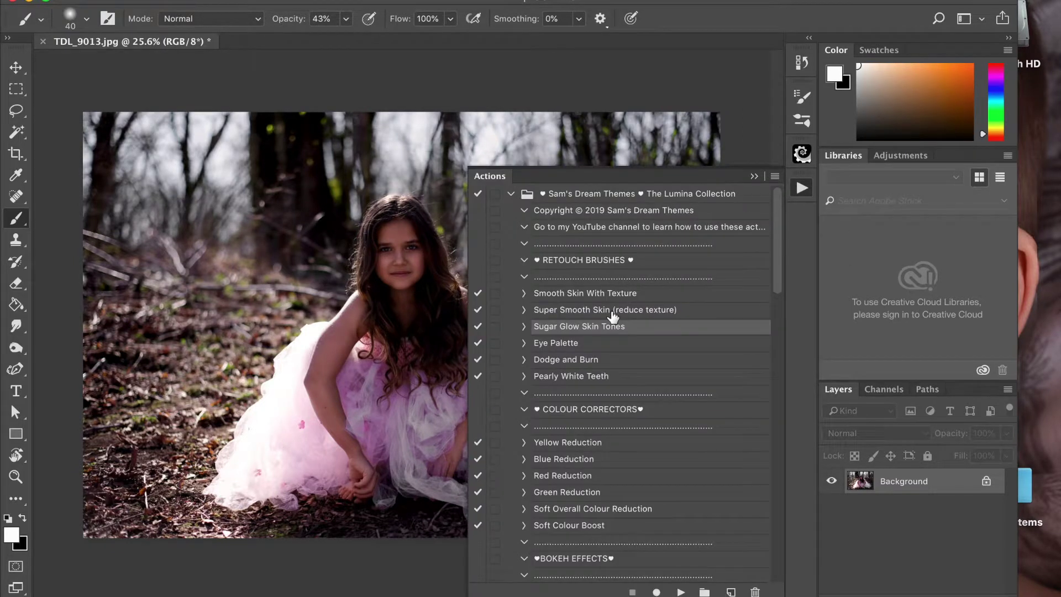
pyautogui.scroll(-5, 611, 314)
pyautogui.click(586, 325)
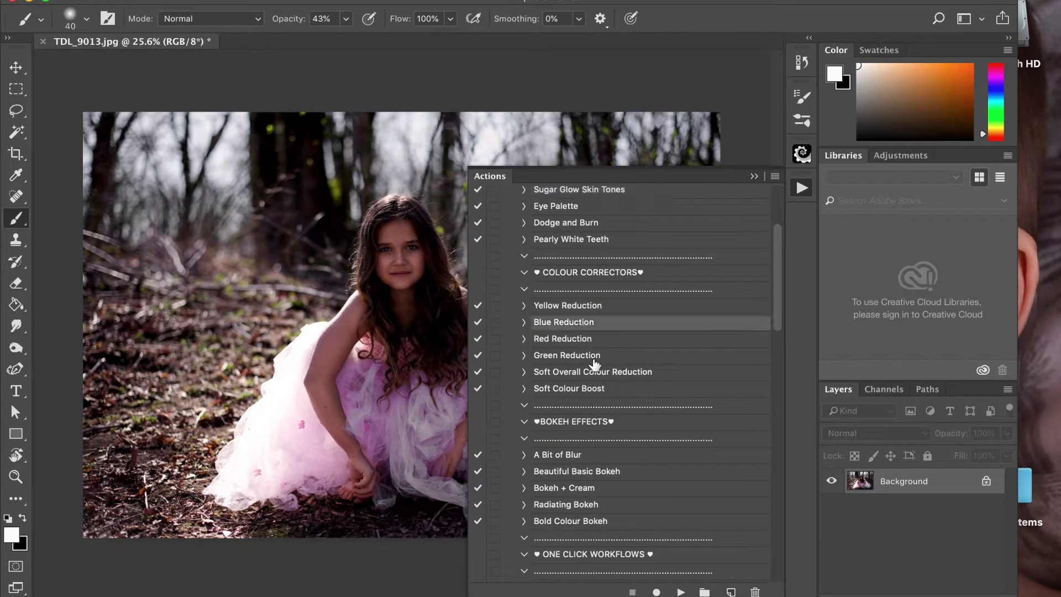
pyautogui.click(685, 590)
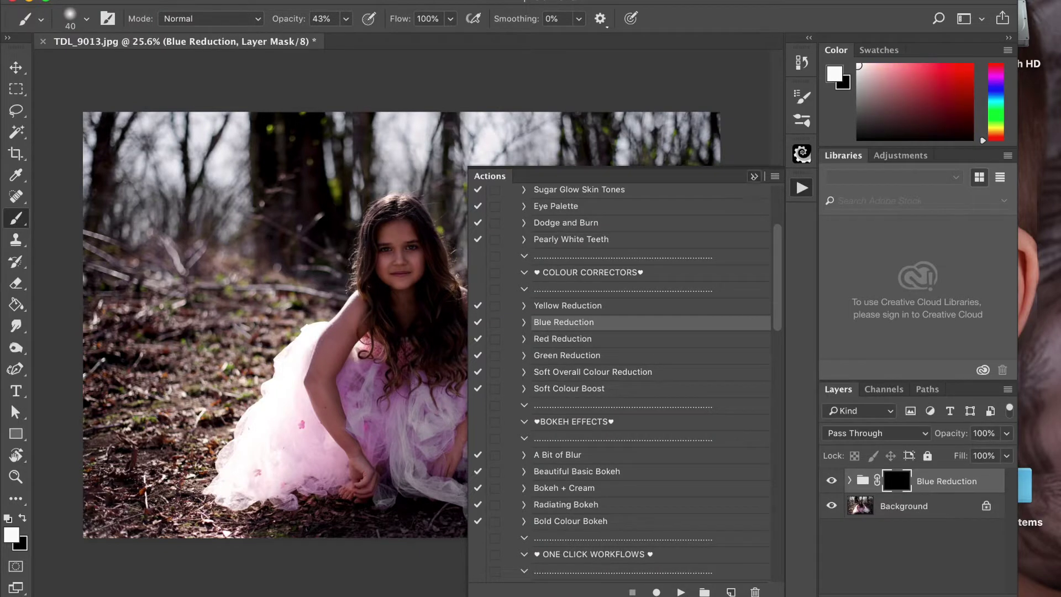
pyautogui.click(753, 176)
# Enlarge the brush to 700 px and paint Blue Reduction onto the middle of the dress
pyautogui.press(']')
pyautogui.press(']')
pyautogui.press(']')
pyautogui.press(']')
pyautogui.press(']')
pyautogui.press(']')
pyautogui.press(']')
pyautogui.moveTo(367, 382)
pyautogui.mouseDown()
pyautogui.moveTo(413, 423)
pyautogui.moveTo(477, 363)
pyautogui.moveTo(429, 426)
pyautogui.moveTo(385, 383)
pyautogui.moveTo(415, 443)
pyautogui.moveTo(381, 420)
pyautogui.mouseUp()
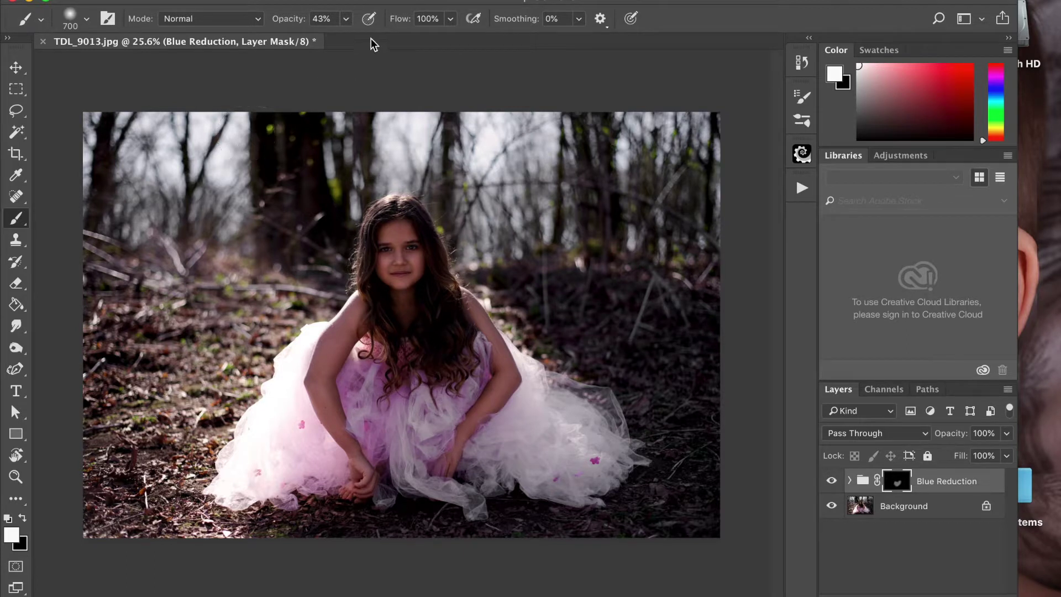
# Paint Blue Reduction over the dress at 100% brush opacity and merge the correction into the Background
pyautogui.click(346, 18)
pyautogui.moveTo(343, 38); pyautogui.dragTo(527, 50)
pyautogui.moveTo(470, 362)
pyautogui.mouseDown()
pyautogui.moveTo(460, 386)
pyautogui.moveTo(366, 397)
pyautogui.moveTo(446, 489)
pyautogui.moveTo(508, 463)
pyautogui.mouseUp()
pyautogui.click(275, 0)
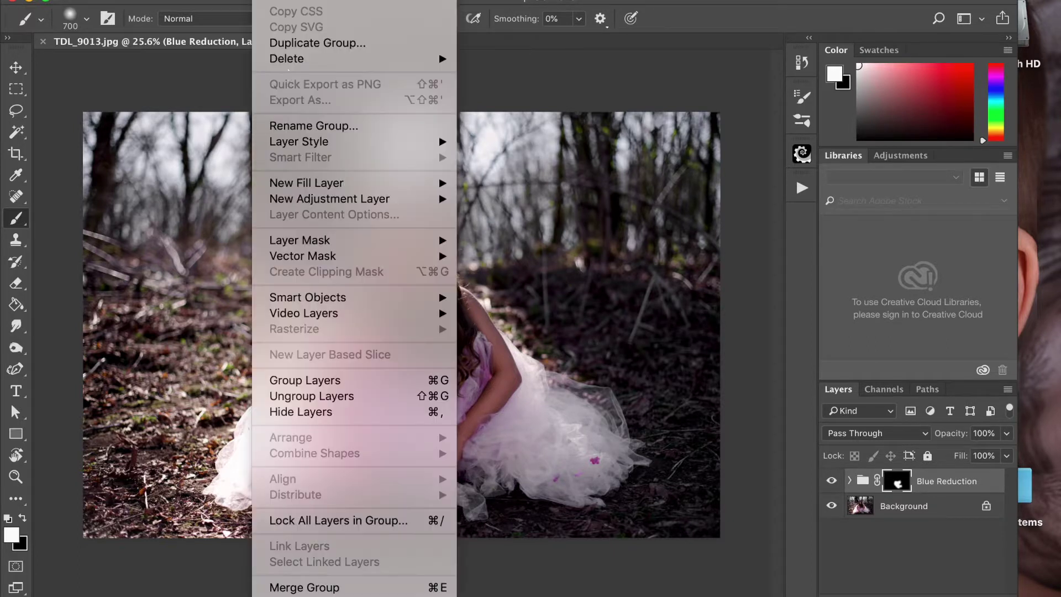
pyautogui.click(306, 587)
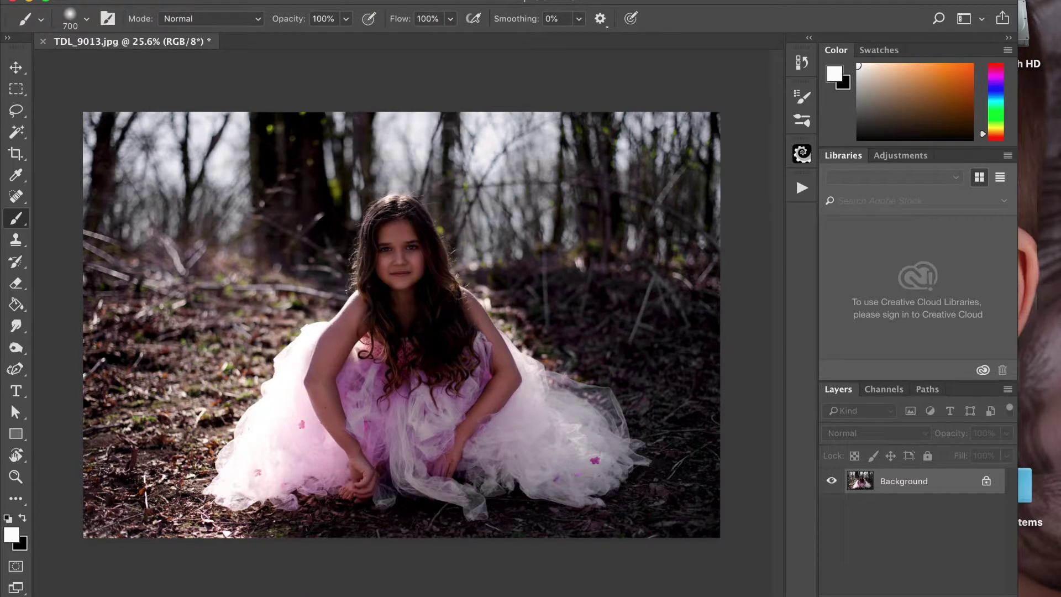
# Run the Bokeh + Cream action from the bokeh effects
pyautogui.click(801, 188)
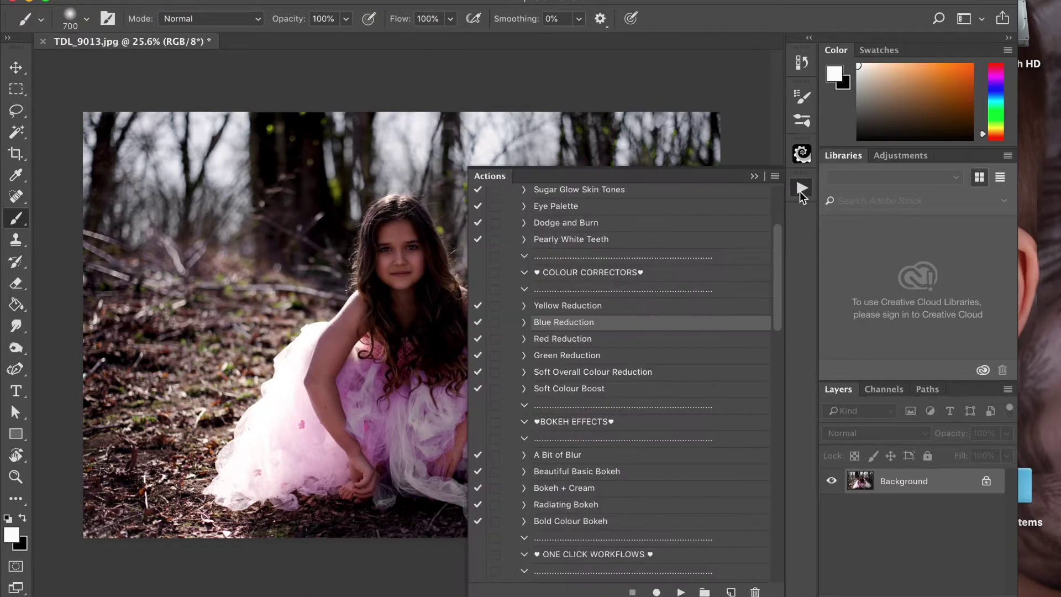
pyautogui.scroll(-3, 612, 301)
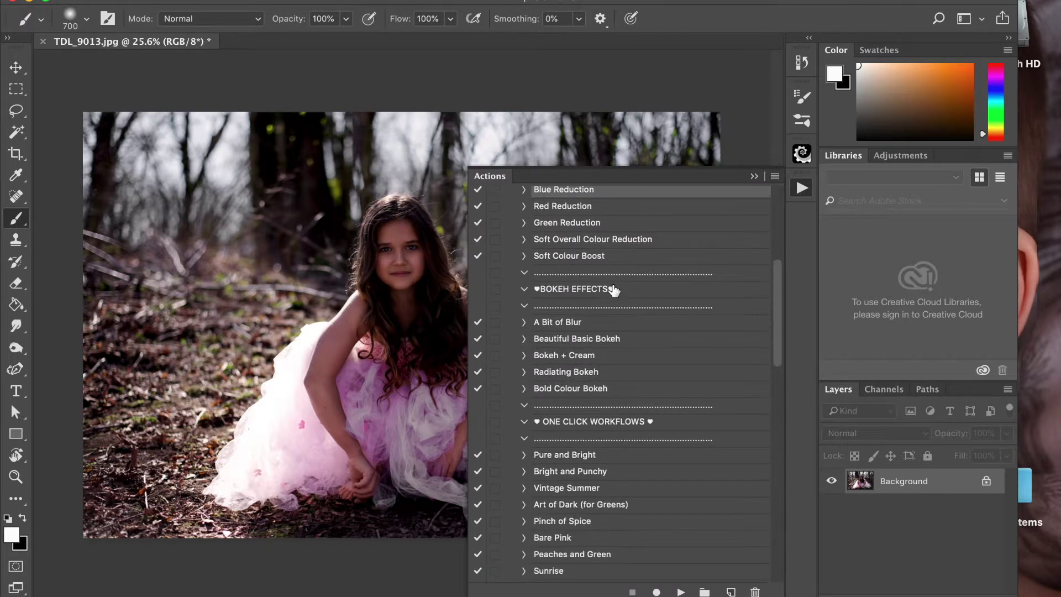
pyautogui.scroll(-1, 614, 290)
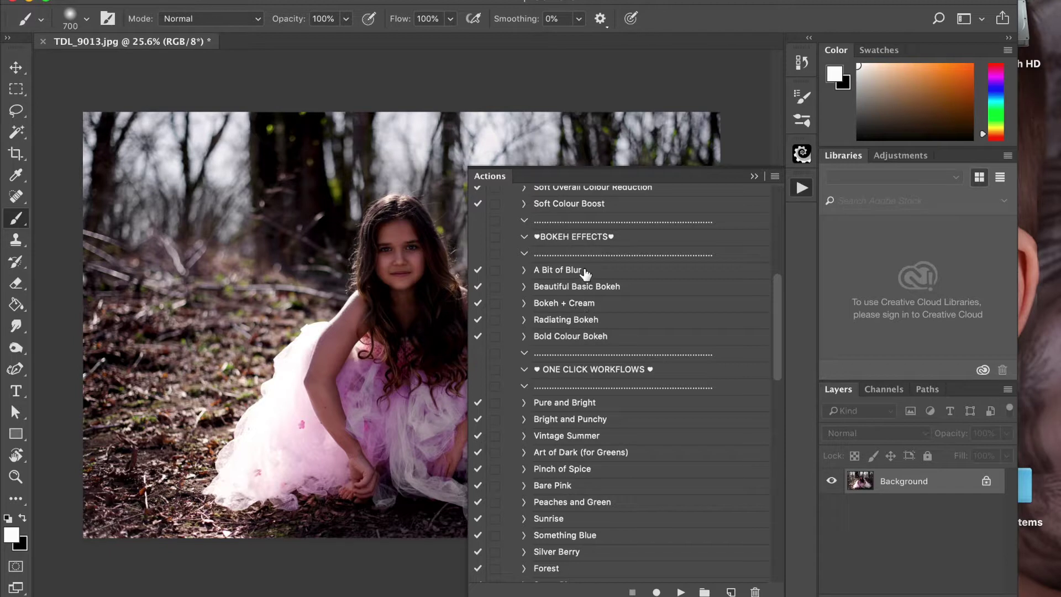
pyautogui.click(616, 307)
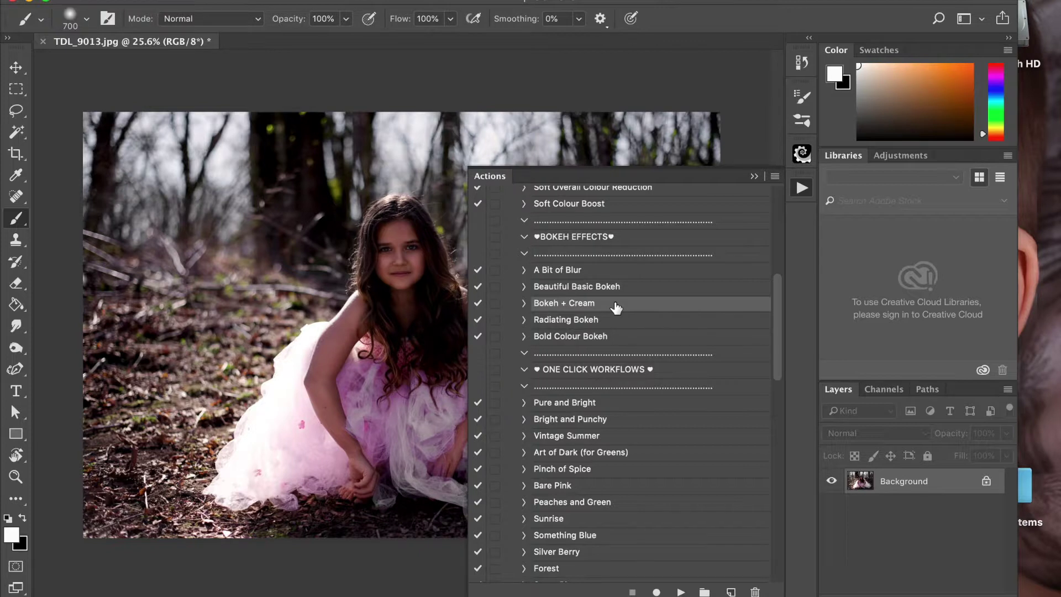
pyautogui.click(681, 591)
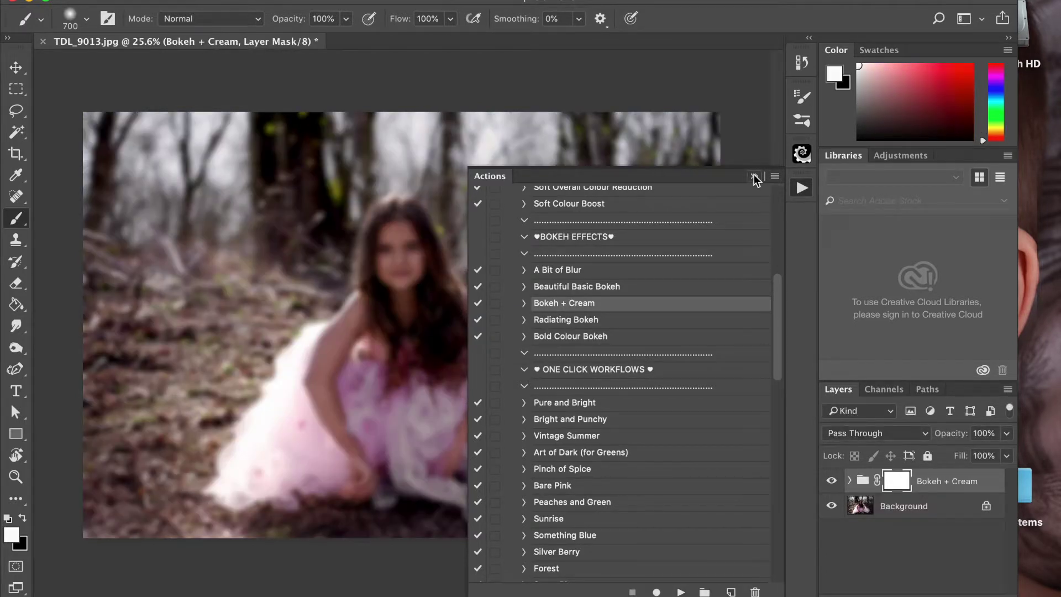
pyautogui.click(755, 176)
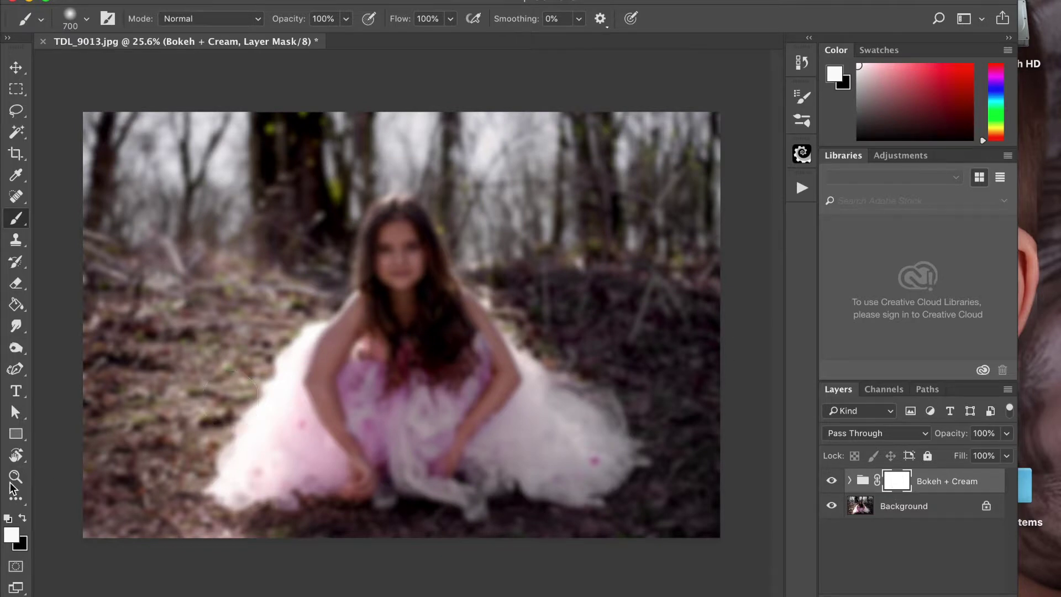
# Mask the bokeh off the girl and her dress with black and an 800 px brush
pyautogui.click(24, 518)
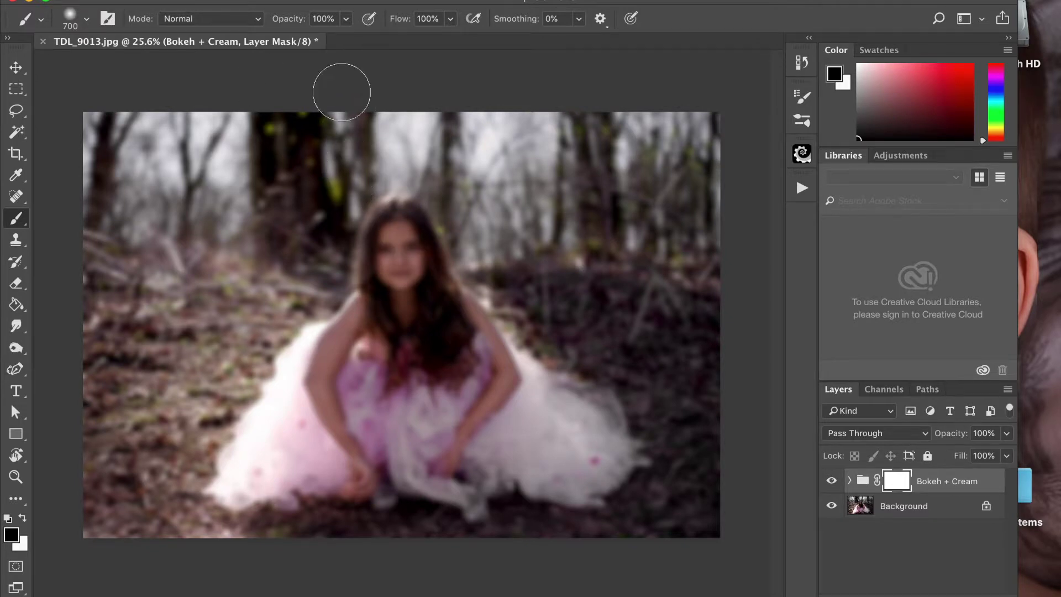
pyautogui.press(']')
pyautogui.moveTo(398, 231)
pyautogui.mouseDown()
pyautogui.moveTo(438, 303)
pyautogui.moveTo(503, 380)
pyautogui.moveTo(563, 409)
pyautogui.moveTo(604, 455)
pyautogui.moveTo(411, 424)
pyautogui.moveTo(479, 449)
pyautogui.moveTo(428, 469)
pyautogui.moveTo(469, 483)
pyautogui.moveTo(611, 468)
pyautogui.moveTo(598, 420)
pyautogui.moveTo(489, 389)
pyautogui.moveTo(378, 379)
pyautogui.moveTo(250, 468)
pyautogui.moveTo(339, 345)
pyautogui.moveTo(418, 398)
pyautogui.moveTo(303, 452)
pyautogui.moveTo(336, 439)
pyautogui.moveTo(525, 455)
pyautogui.moveTo(425, 364)
pyautogui.moveTo(361, 340)
pyautogui.moveTo(383, 305)
pyautogui.moveTo(397, 230)
pyautogui.mouseUp()
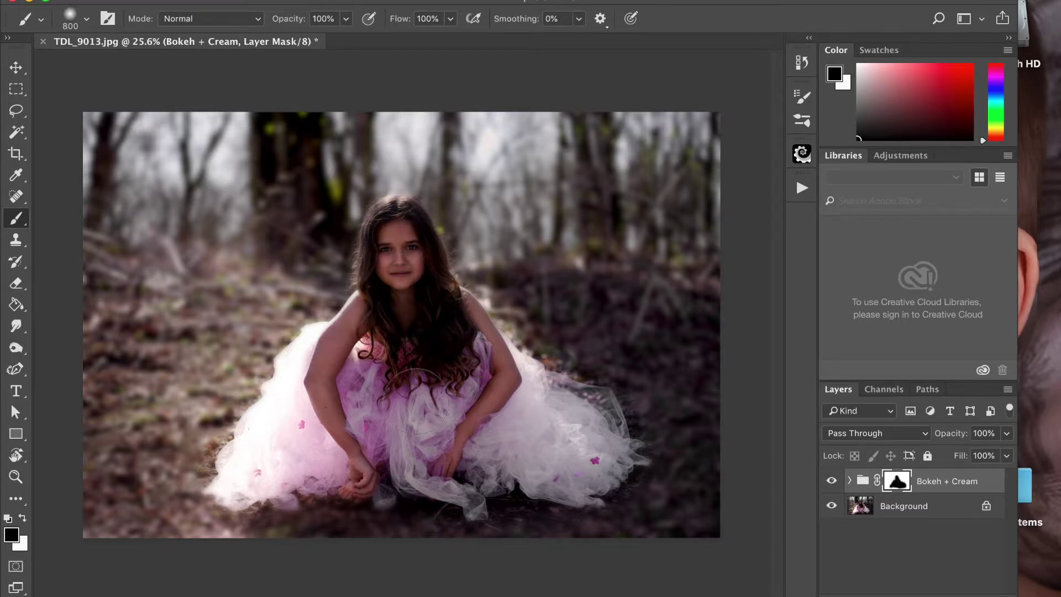
# Display the mask overlay and mask the bokeh off the foreground ground on both sides of the dress
pyautogui.press('\\')
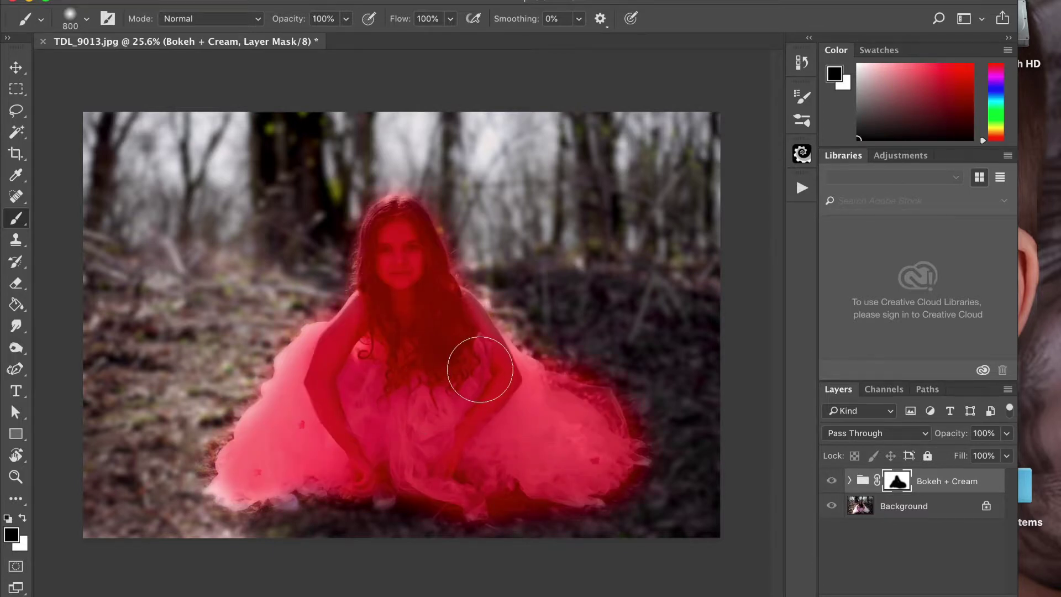
pyautogui.moveTo(621, 455)
pyautogui.mouseDown()
pyautogui.moveTo(729, 466)
pyautogui.moveTo(243, 494)
pyautogui.mouseUp()
pyautogui.moveTo(155, 474)
pyautogui.mouseDown()
pyautogui.moveTo(95, 474)
pyautogui.moveTo(135, 473)
pyautogui.moveTo(265, 521)
pyautogui.moveTo(694, 542)
pyautogui.moveTo(545, 505)
pyautogui.moveTo(606, 454)
pyautogui.moveTo(38, 458)
pyautogui.moveTo(231, 488)
pyautogui.moveTo(500, 492)
pyautogui.mouseUp()
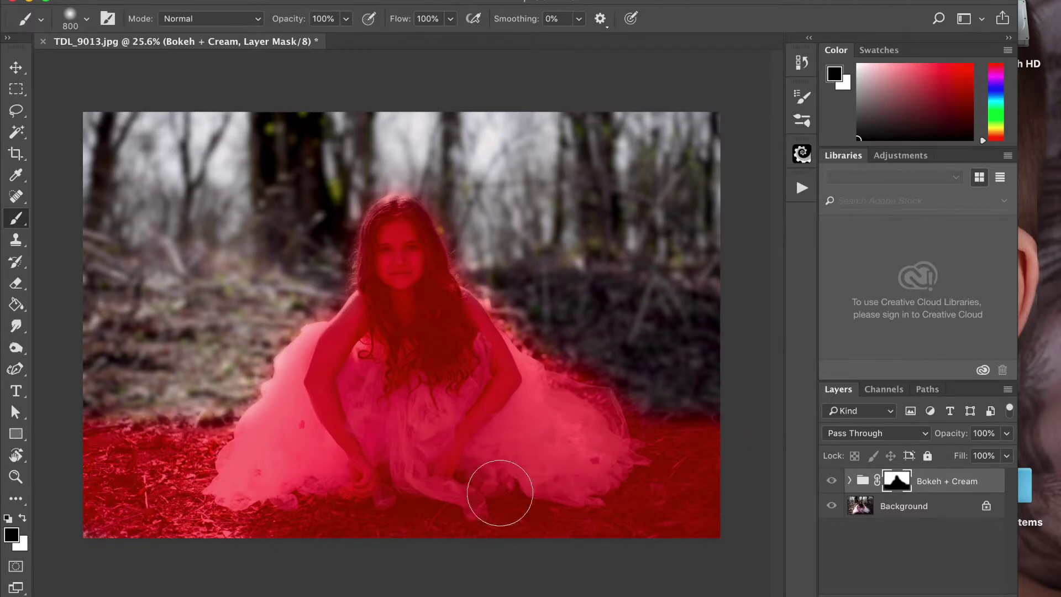
# Reduce the brush to 175 px and refine the bokeh mask along the edge of the dress
pyautogui.press('[')
pyautogui.press('[')
pyautogui.press('[')
pyautogui.press('[')
pyautogui.press('[')
pyautogui.press('[')
pyautogui.press('[')
pyautogui.press('[')
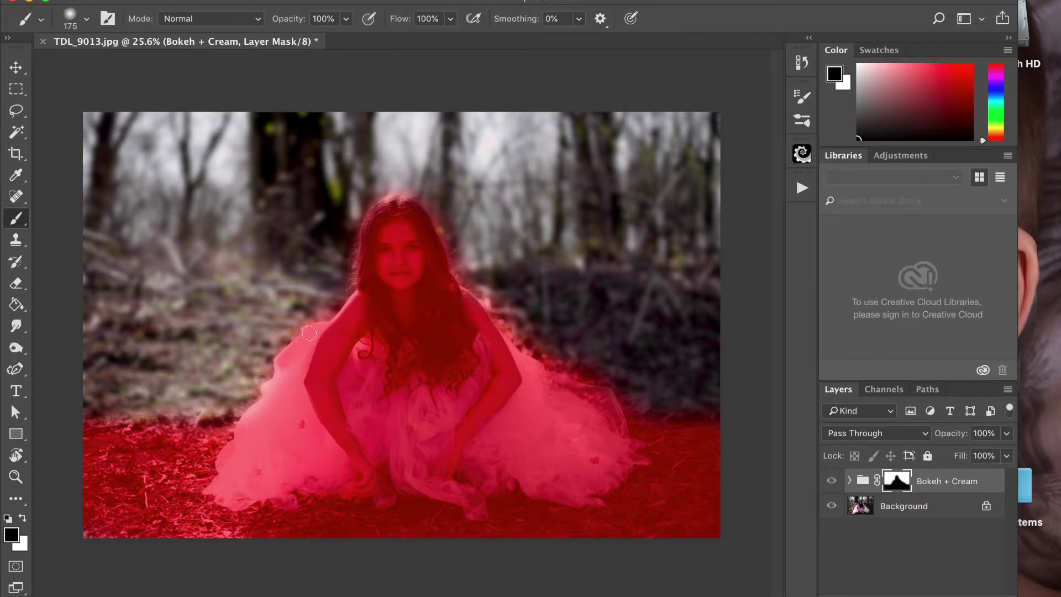
pyautogui.moveTo(294, 354); pyautogui.dragTo(235, 437)
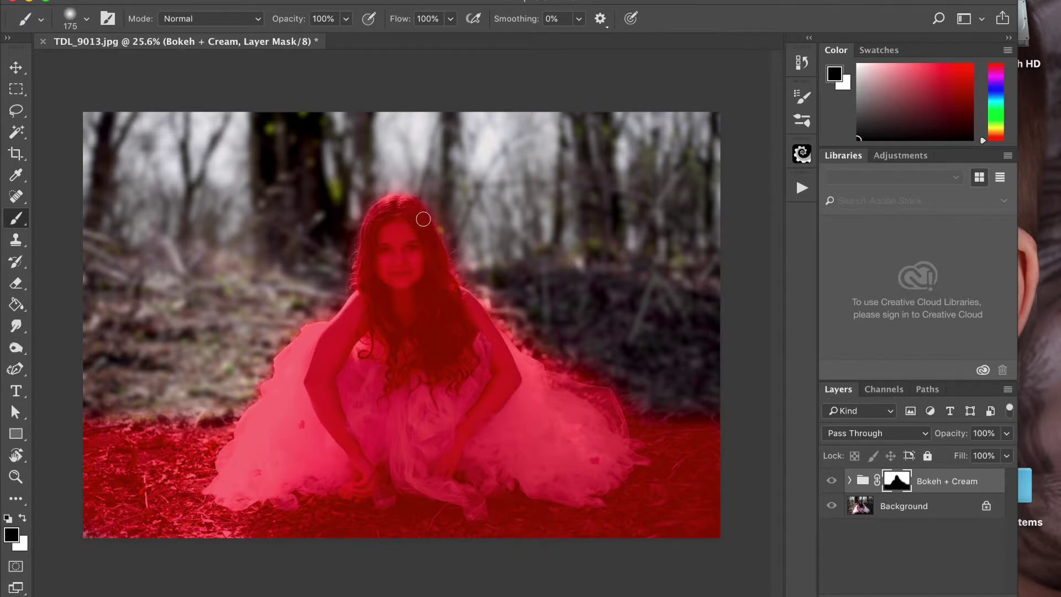
# Refine the mask around the girl's head with a 300 px brush and hide the mask overlay
pyautogui.press(']')
pyautogui.press(']')
pyautogui.press(']')
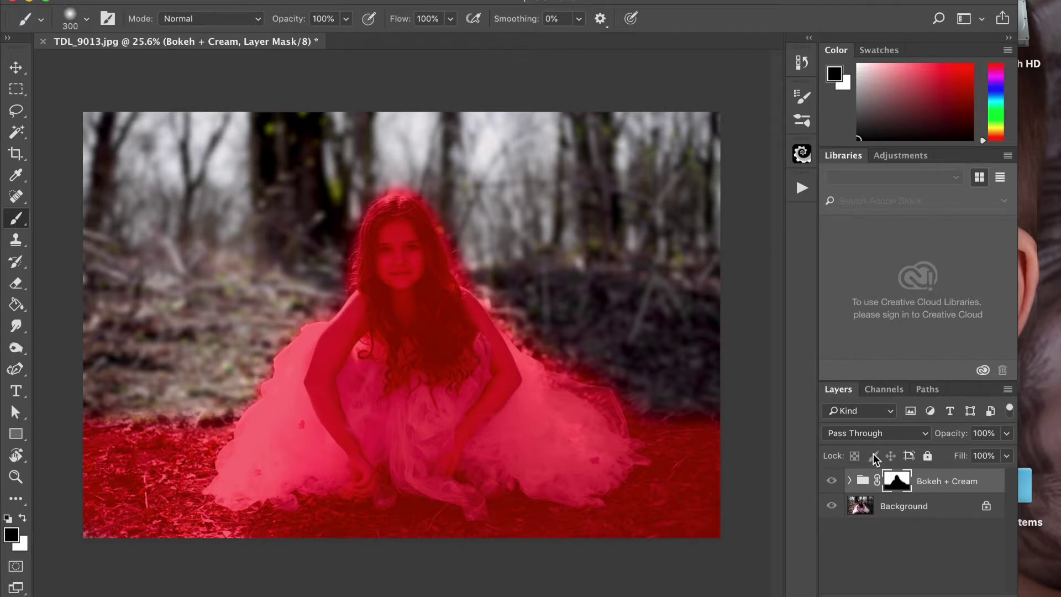
pyautogui.press('\\')
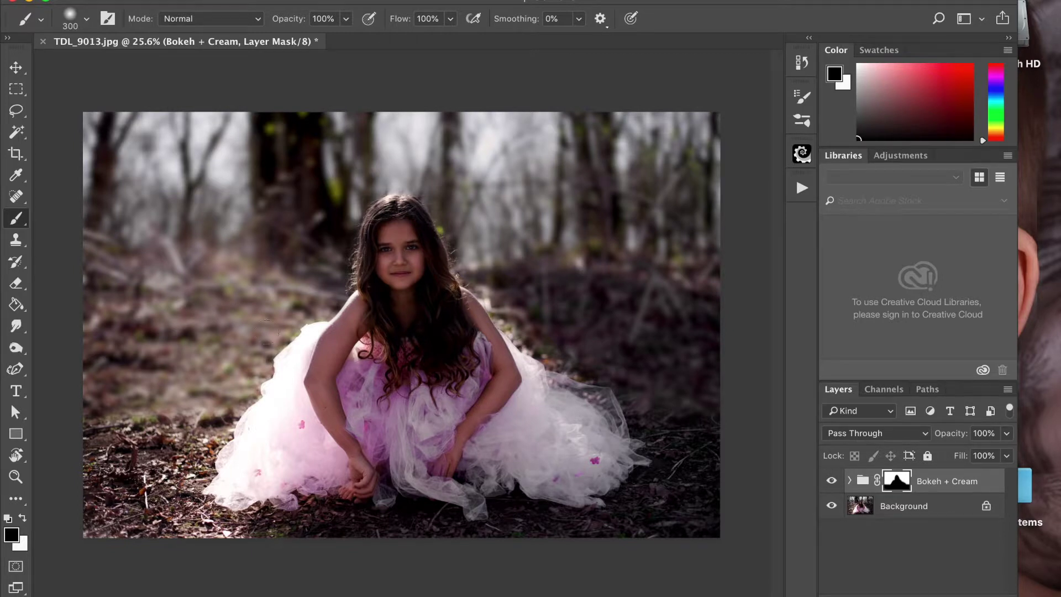
# Soften the bokeh transition across the ground on both sides of the dress with a 900 px brush at 45% opacity
pyautogui.press(']')
pyautogui.press(']')
pyautogui.press(']')
pyautogui.press(']')
pyautogui.click(346, 19)
pyautogui.moveTo(350, 38); pyautogui.dragTo(303, 38)
pyautogui.press(']')
pyautogui.press(']')
pyautogui.moveTo(79, 430)
pyautogui.mouseDown()
pyautogui.moveTo(237, 403)
pyautogui.moveTo(79, 396)
pyautogui.moveTo(304, 397)
pyautogui.mouseUp()
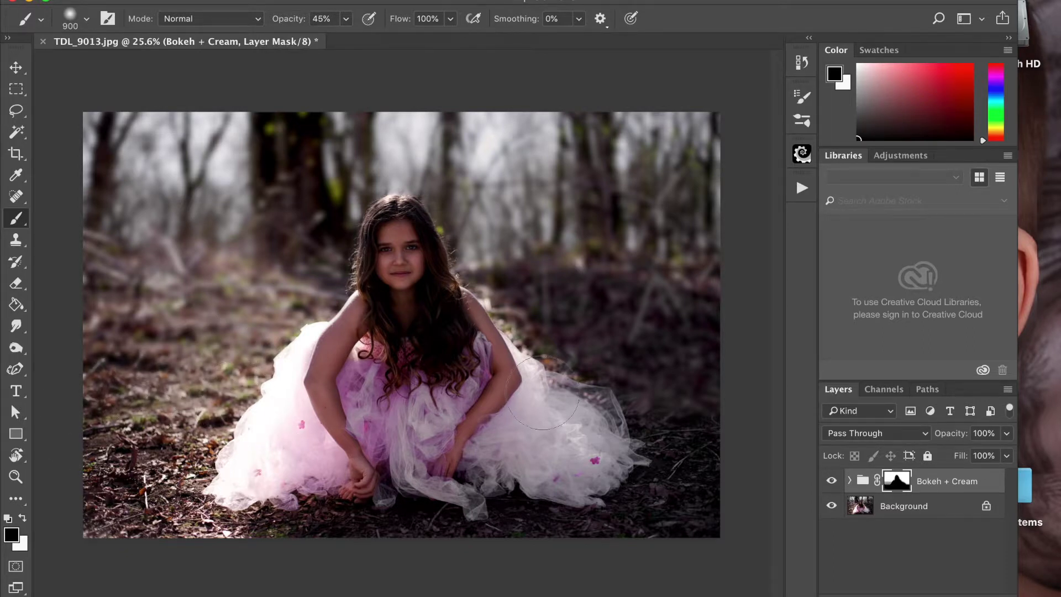
pyautogui.moveTo(603, 395)
pyautogui.mouseDown()
pyautogui.moveTo(716, 394)
pyautogui.moveTo(556, 384)
pyautogui.mouseUp()
# Switch to white, reduce the brush to 150 px and restore the blur around the girl's hair
pyautogui.click(24, 519)
pyautogui.press('[')
pyautogui.press('[')
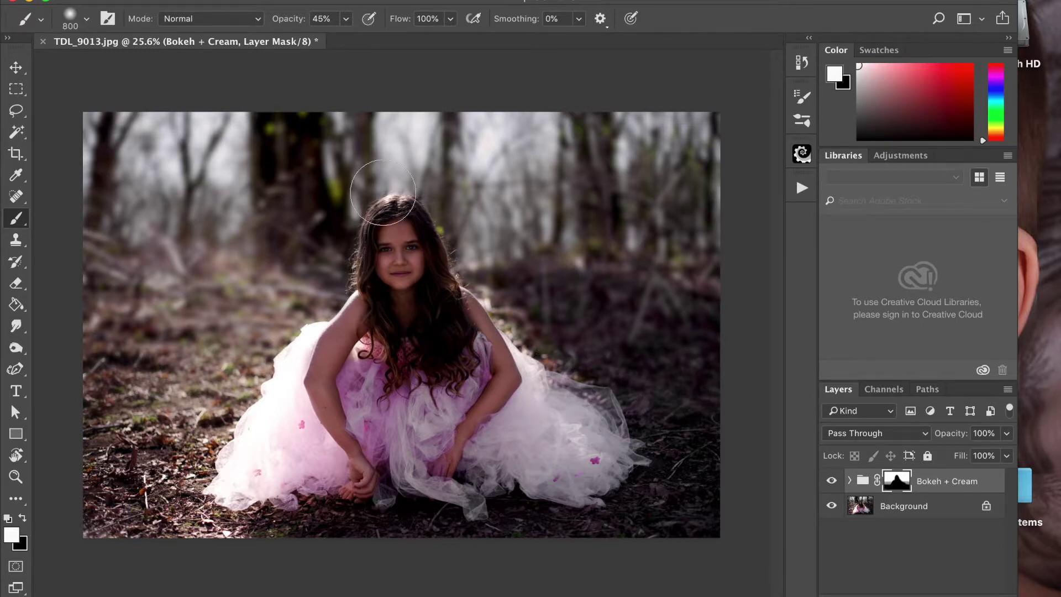
pyautogui.press('[')
pyautogui.press('[')
pyautogui.press('[')
pyautogui.press('[')
pyautogui.press('[')
pyautogui.press('[')
pyautogui.press('[')
pyautogui.press('[')
pyautogui.scroll(5, 420, 197)
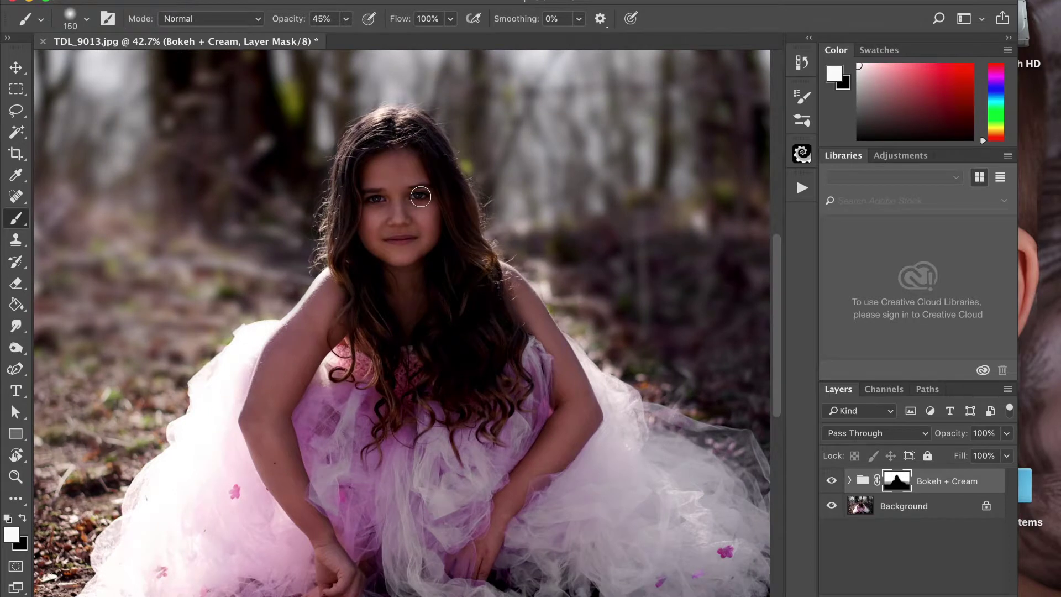
pyautogui.scroll(2, 618, 182)
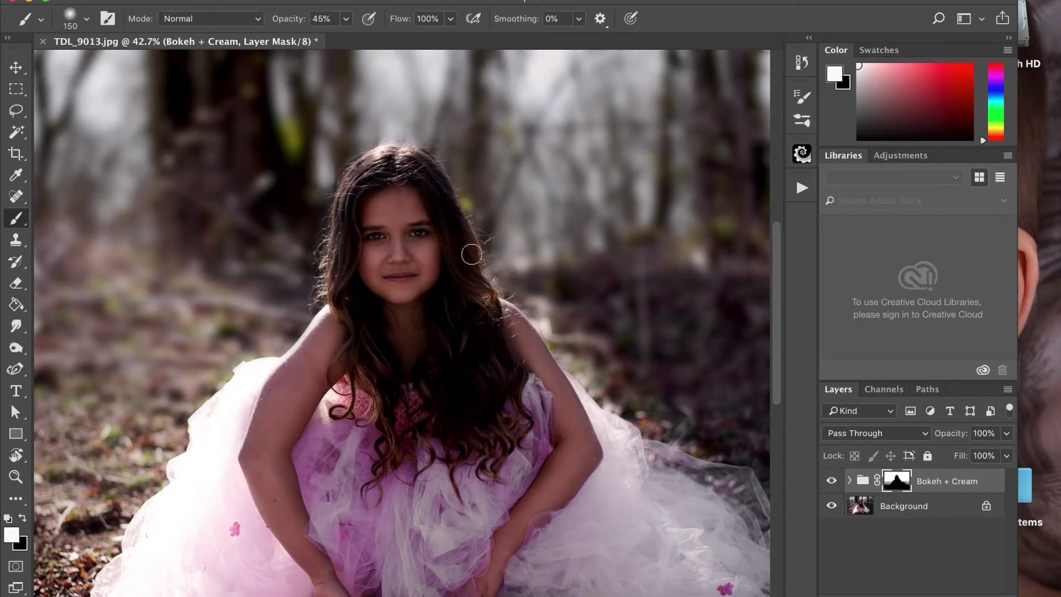
pyautogui.scroll(-5, 505, 129)
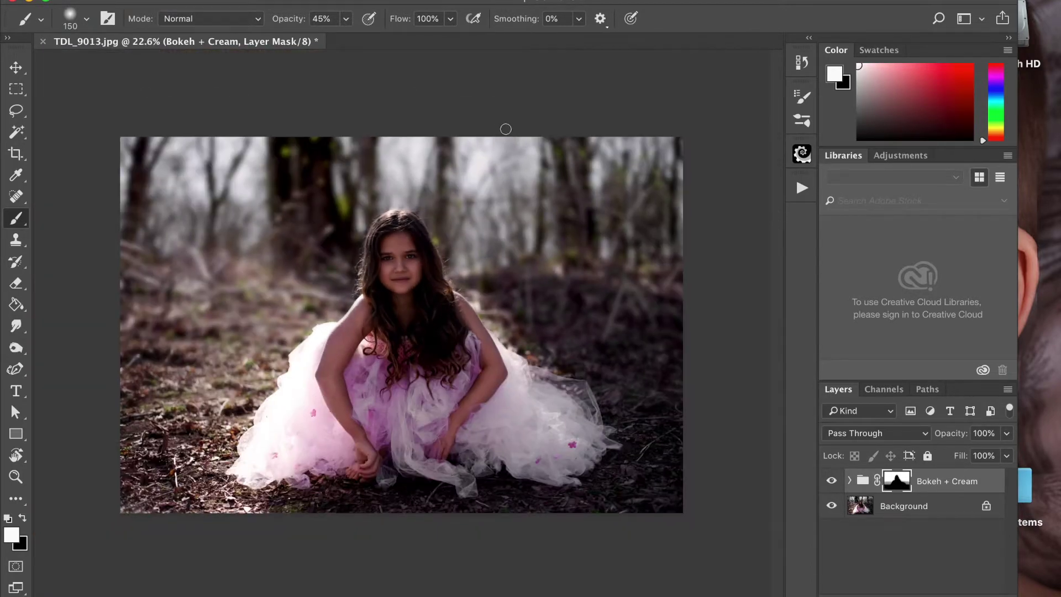
# Lower the Bokeh + Cream group's opacity to 66% and toggle its visibility to compare the photo with and without the effect
pyautogui.click(1006, 434)
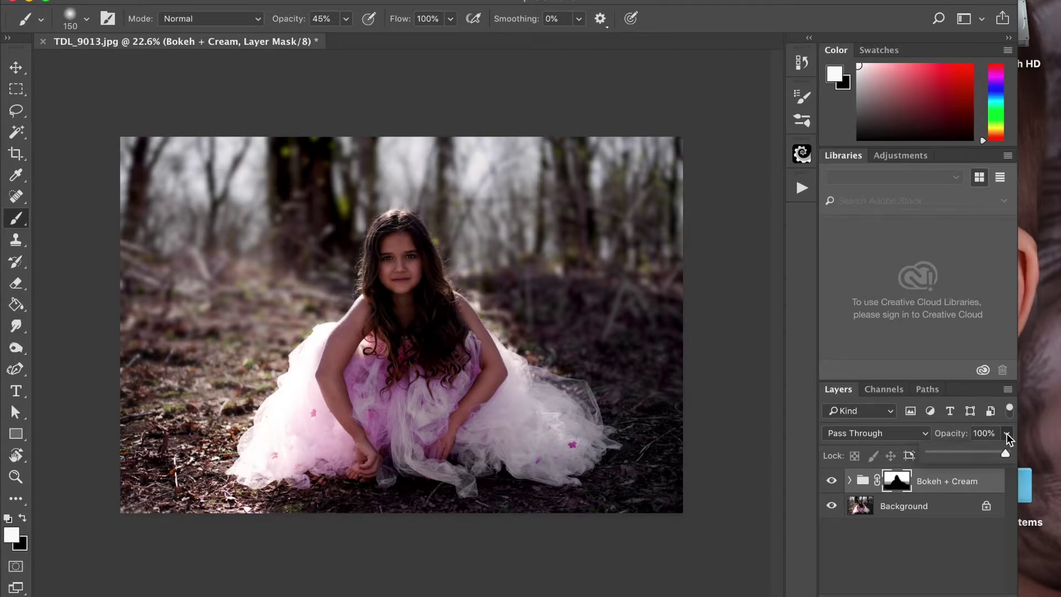
pyautogui.click(977, 453)
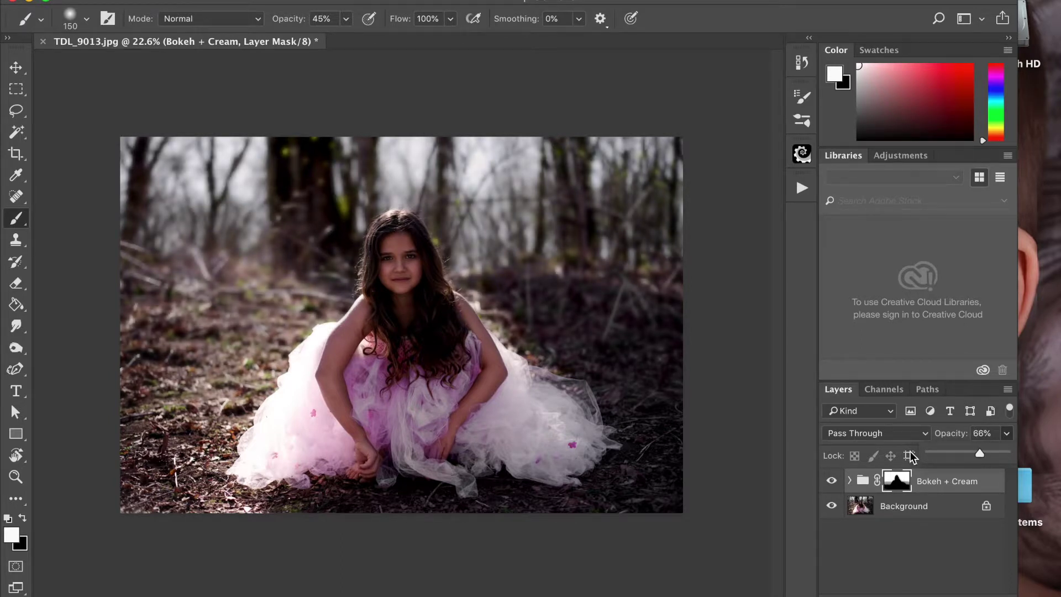
pyautogui.click(831, 481)
pyautogui.click(831, 481)
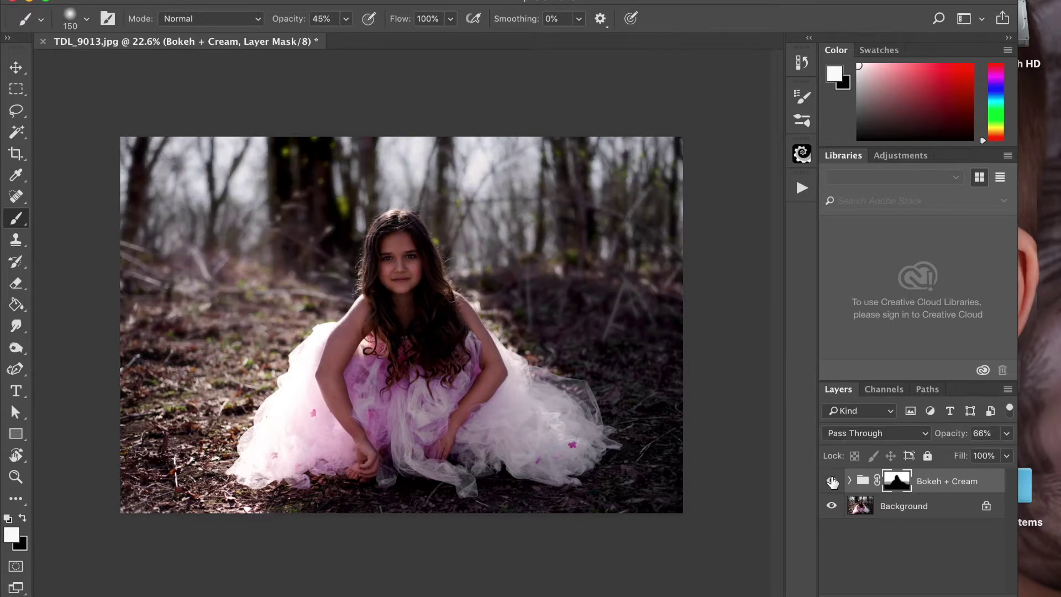
pyautogui.click(831, 481)
pyautogui.click(832, 480)
pyautogui.click(832, 481)
pyautogui.click(831, 481)
pyautogui.click(831, 481)
pyautogui.click(831, 481)
# Raise the Bokeh + Cream group's opacity to 80% and compare the photo with and without it
pyautogui.click(1004, 434)
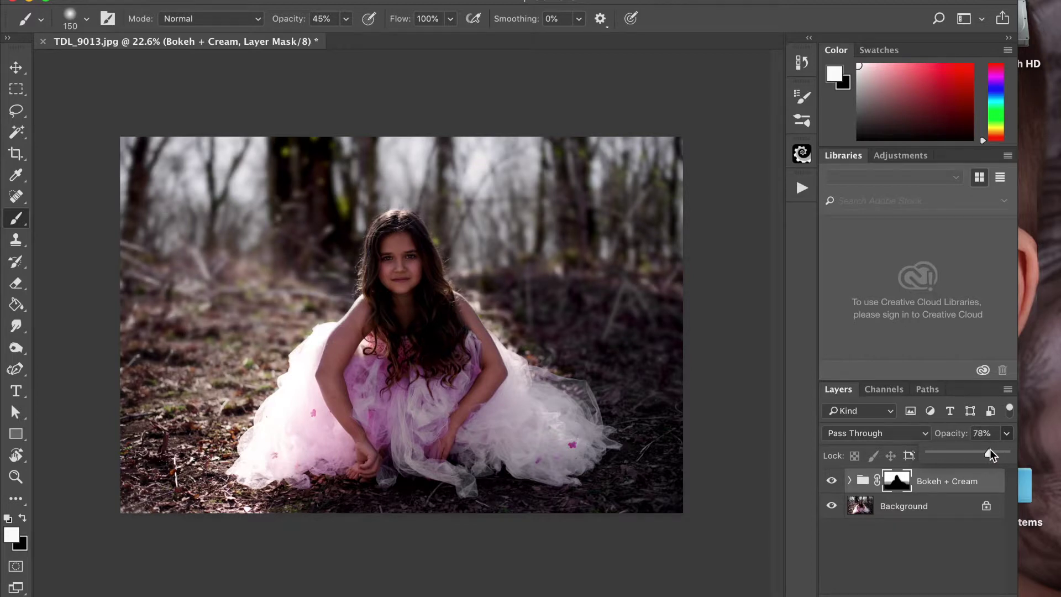
pyautogui.click(831, 481)
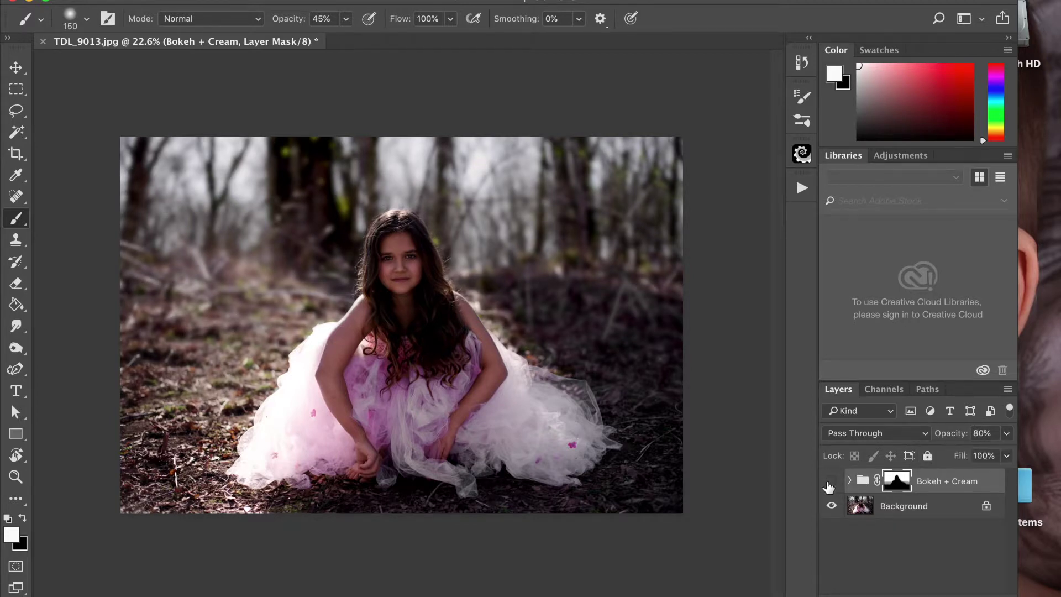
pyautogui.click(830, 483)
# Set the Bokeh + Cream group's opacity to 65% and flatten the image
pyautogui.click(1006, 435)
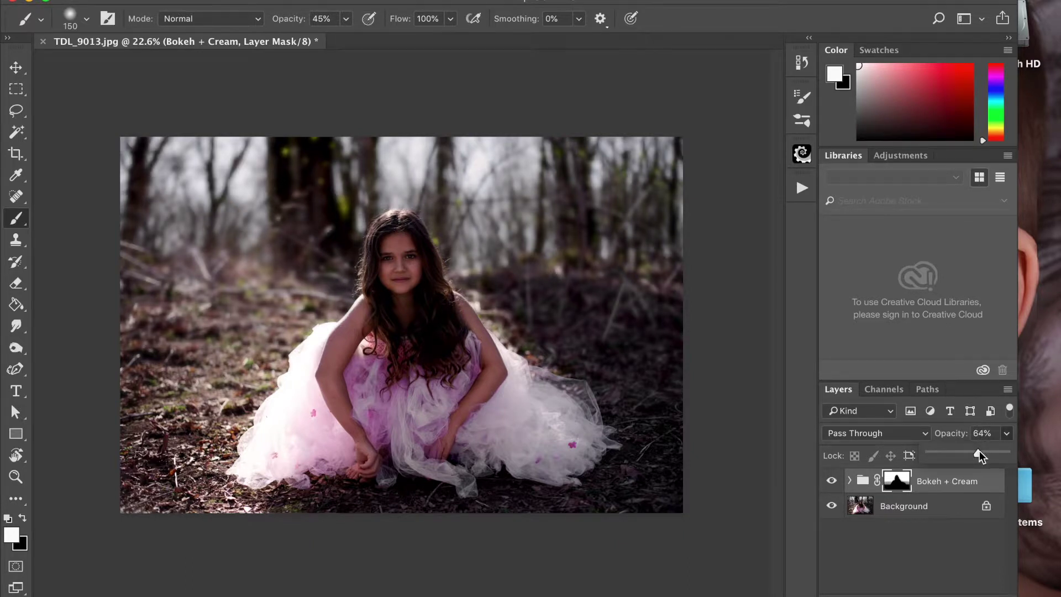
pyautogui.click(269, 0)
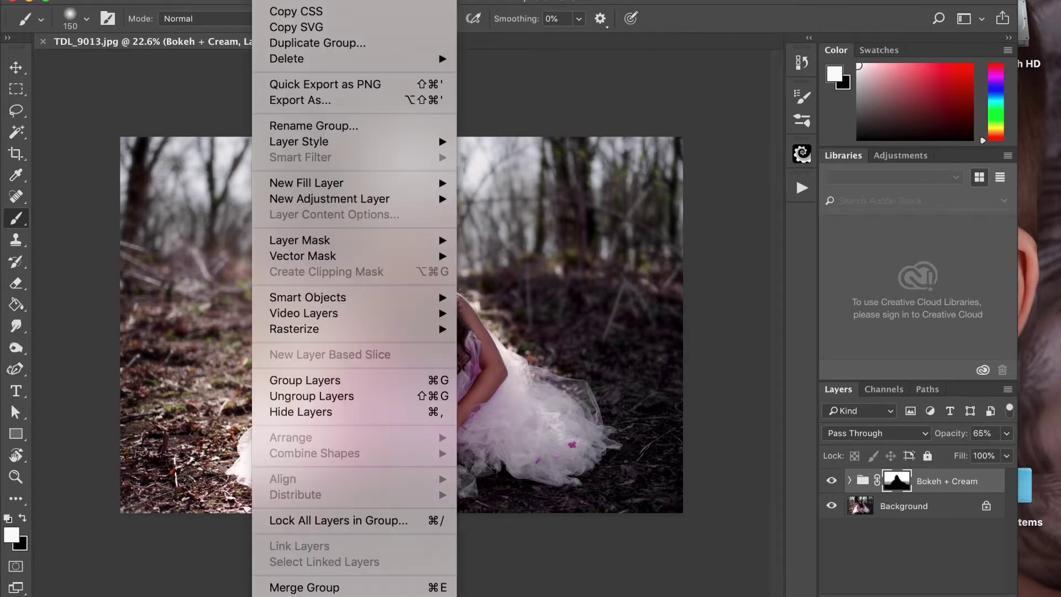
pyautogui.click(309, 587)
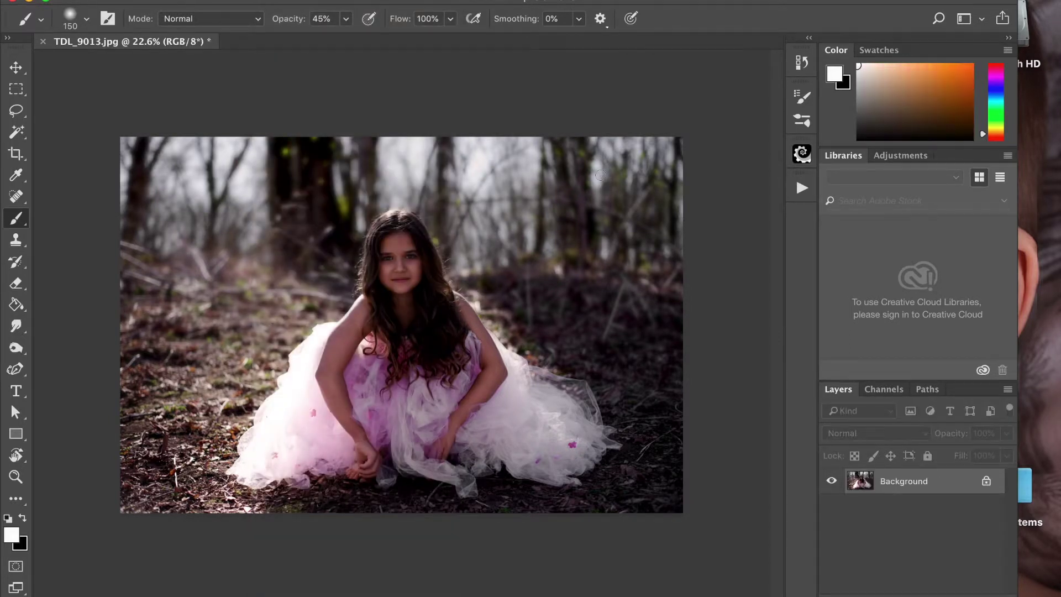
# Run the Radiating Bokeh action from the Bokeh Effects section and collapse the actions list
pyautogui.click(802, 188)
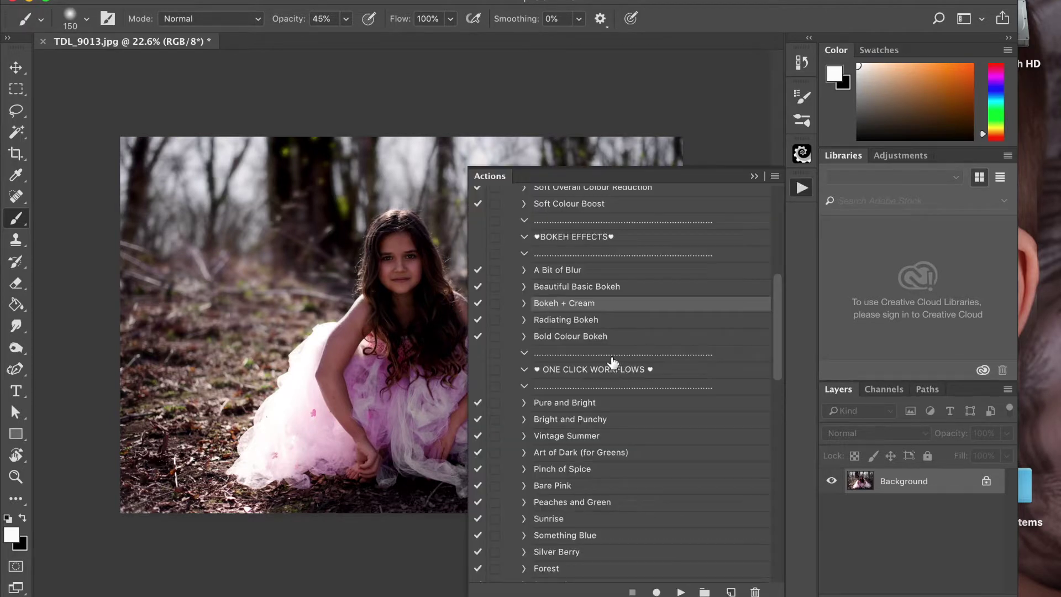
pyautogui.click(600, 322)
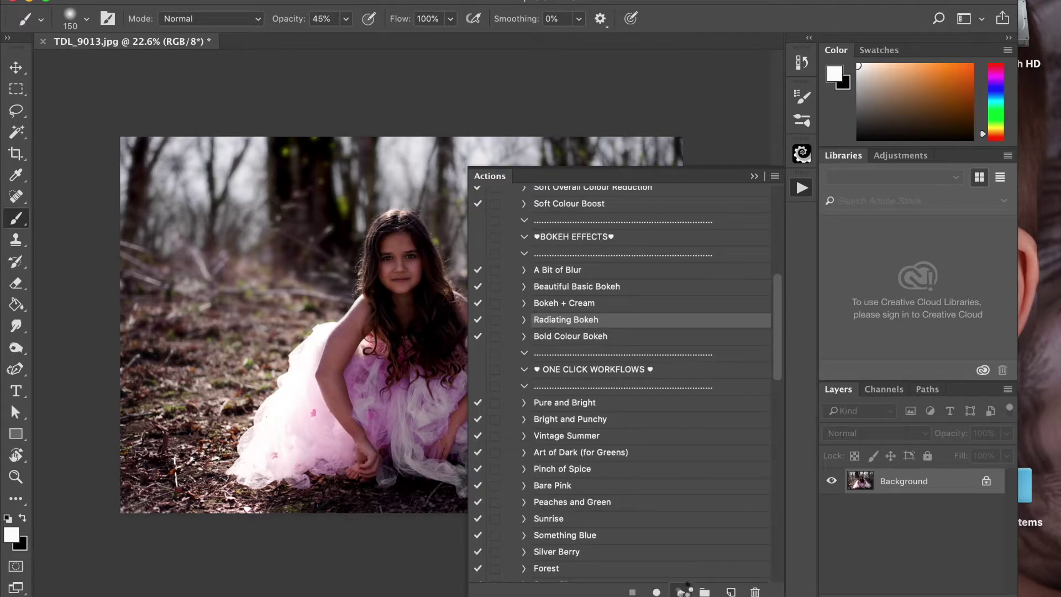
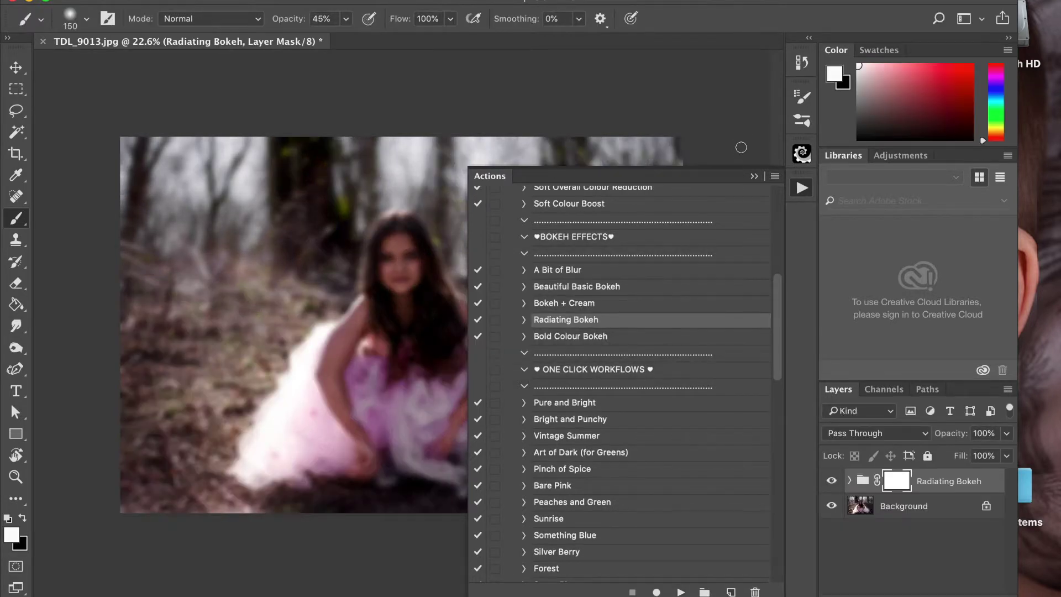
pyautogui.click(754, 177)
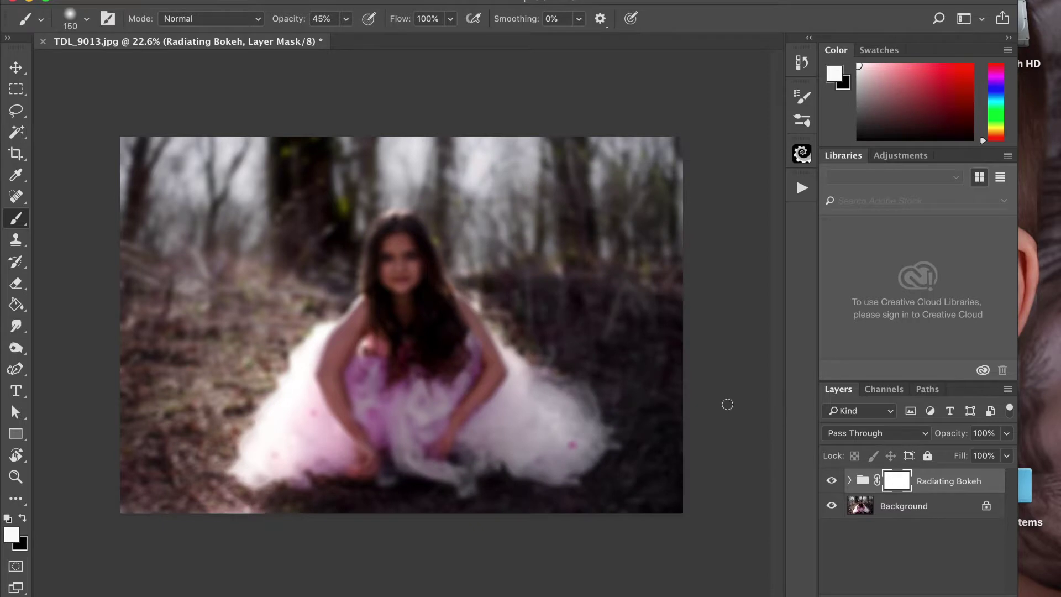
# Compare the photo with and without the Radiating Bokeh group, and lower the group's opacity to 62%
pyautogui.click(831, 480)
pyautogui.click(832, 481)
pyautogui.click(831, 481)
pyautogui.click(831, 481)
pyautogui.click(1007, 435)
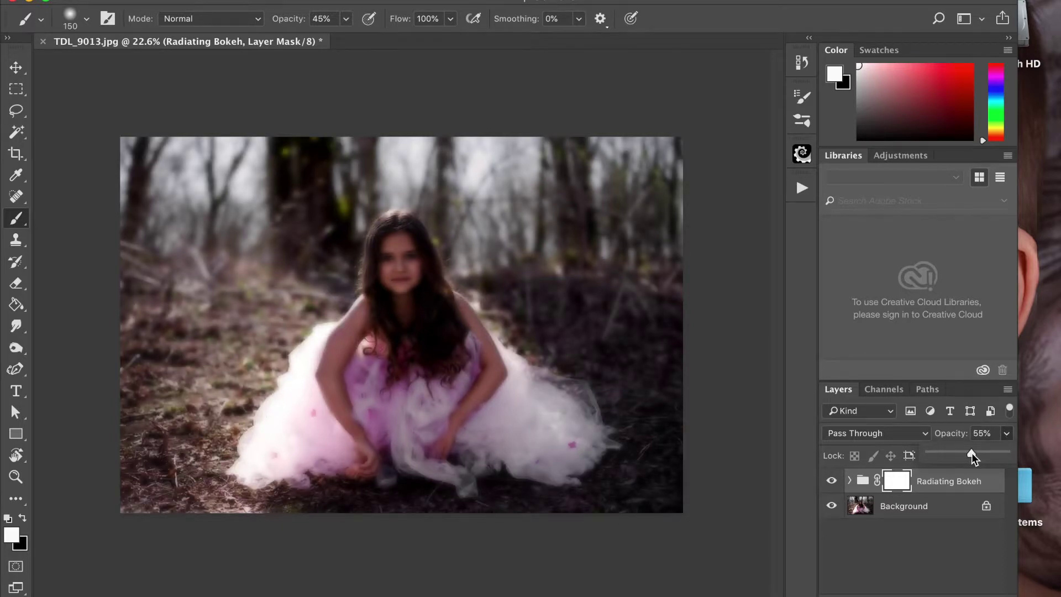
pyautogui.moveTo(979, 453); pyautogui.dragTo(977, 453)
# Mask the blur off the dress and foreground ground with a black 1000 px brush at 100% opacity, showing the mask overlay
pyautogui.click(23, 518)
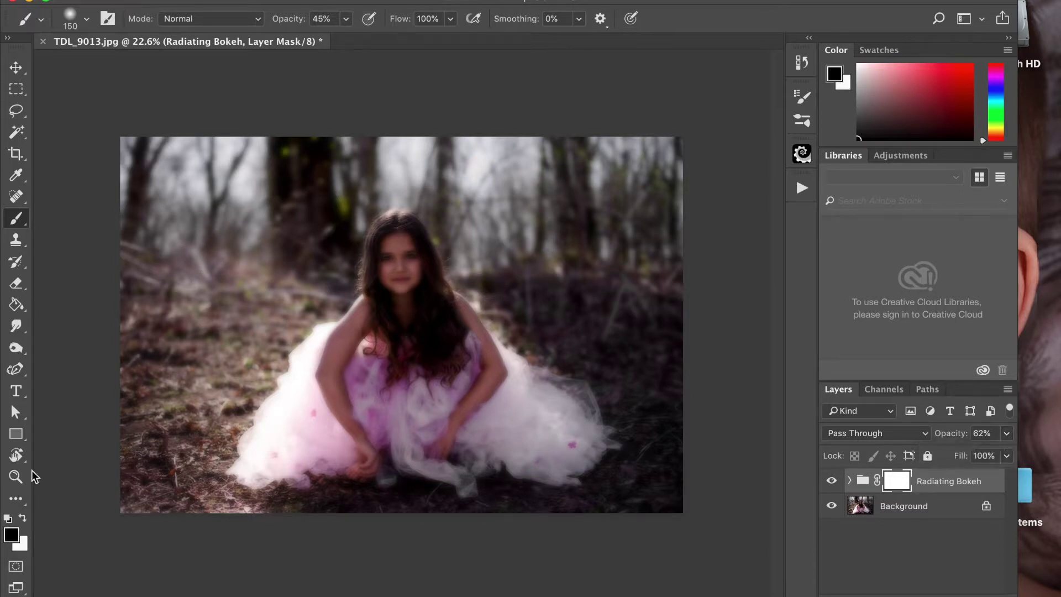
pyautogui.click(346, 19)
pyautogui.moveTo(345, 39); pyautogui.dragTo(440, 35)
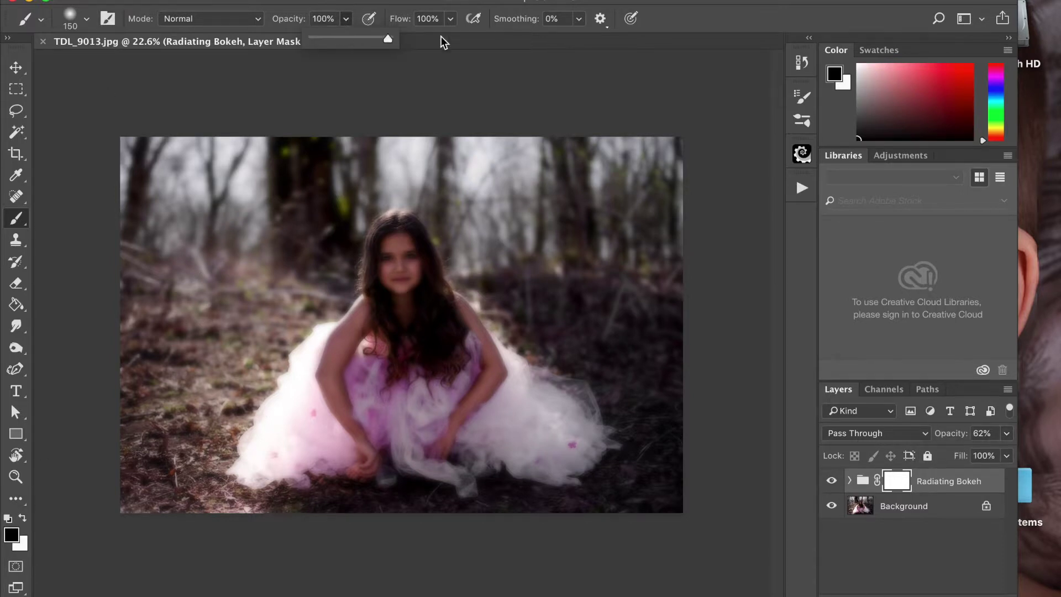
pyautogui.click(464, 82)
pyautogui.press(']')
pyautogui.press(']')
pyautogui.press(']')
pyautogui.press(']')
pyautogui.press(']')
pyautogui.press(']')
pyautogui.press(']')
pyautogui.press(']')
pyautogui.press(']')
pyautogui.press(']')
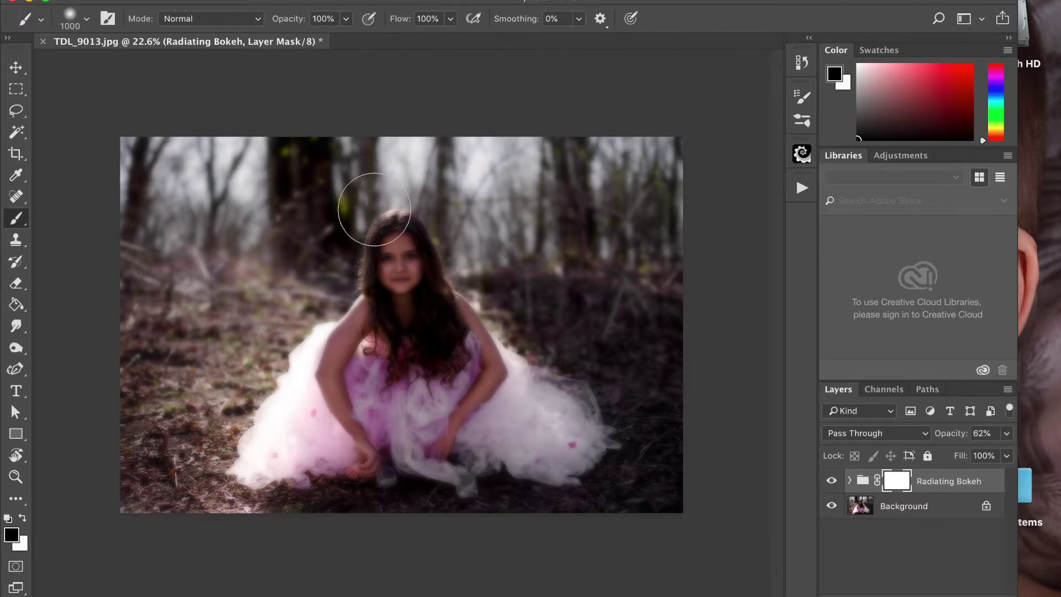
pyautogui.moveTo(431, 369)
pyautogui.mouseDown()
pyautogui.moveTo(454, 406)
pyautogui.moveTo(492, 402)
pyautogui.moveTo(483, 365)
pyautogui.moveTo(587, 421)
pyautogui.moveTo(661, 434)
pyautogui.moveTo(485, 438)
pyautogui.mouseUp()
pyautogui.press('\\')
pyautogui.moveTo(374, 451)
pyautogui.mouseDown()
pyautogui.moveTo(350, 359)
pyautogui.moveTo(280, 460)
pyautogui.moveTo(263, 456)
pyautogui.moveTo(279, 395)
pyautogui.moveTo(251, 467)
pyautogui.moveTo(180, 439)
pyautogui.moveTo(83, 443)
pyautogui.moveTo(279, 432)
pyautogui.moveTo(438, 523)
pyautogui.moveTo(620, 504)
pyautogui.moveTo(355, 490)
pyautogui.mouseUp()
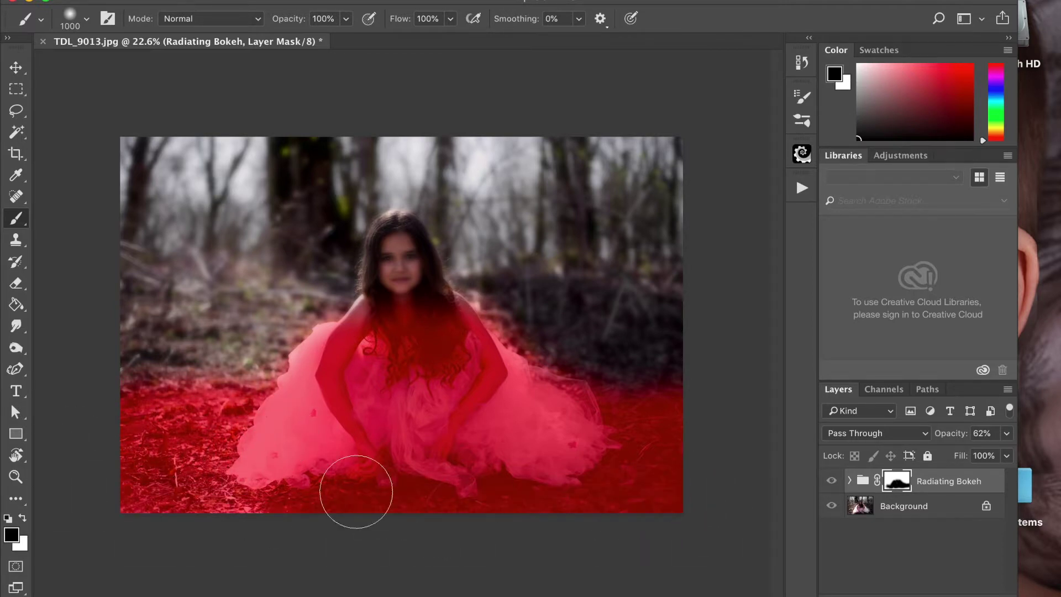
# Reduce the brush to 300 px and mask the blur off the girl's face and hair
pyautogui.press('[')
pyautogui.press('[')
pyautogui.press('[')
pyautogui.press('[')
pyautogui.press('[')
pyautogui.press('[')
pyautogui.press('[')
pyautogui.moveTo(398, 245)
pyautogui.mouseDown()
pyautogui.moveTo(401, 219)
pyautogui.moveTo(437, 297)
pyautogui.moveTo(420, 243)
pyautogui.moveTo(469, 316)
pyautogui.moveTo(445, 295)
pyautogui.moveTo(435, 319)
pyautogui.moveTo(418, 280)
pyautogui.moveTo(408, 330)
pyautogui.moveTo(398, 259)
pyautogui.moveTo(372, 328)
pyautogui.moveTo(380, 289)
pyautogui.moveTo(359, 316)
pyautogui.moveTo(388, 226)
pyautogui.moveTo(378, 241)
pyautogui.moveTo(403, 221)
pyautogui.moveTo(419, 245)
pyautogui.moveTo(404, 220)
pyautogui.moveTo(429, 300)
pyautogui.mouseUp()
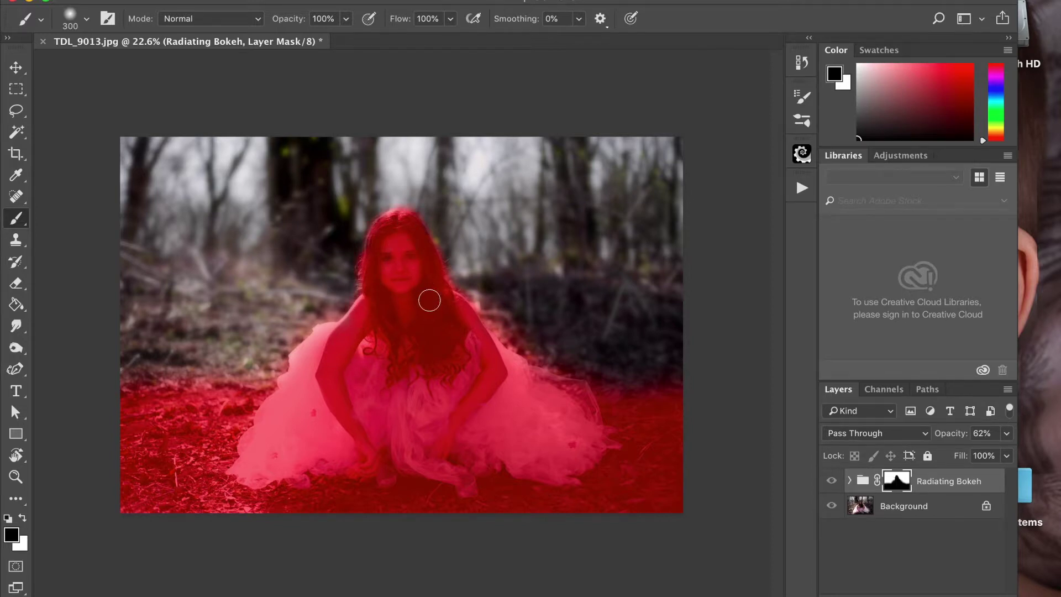
# Increase the brush hardness, switch to white and restore the blur behind the right-hand shoulder and dress edge with a 200 px brush
pyautogui.click(87, 21)
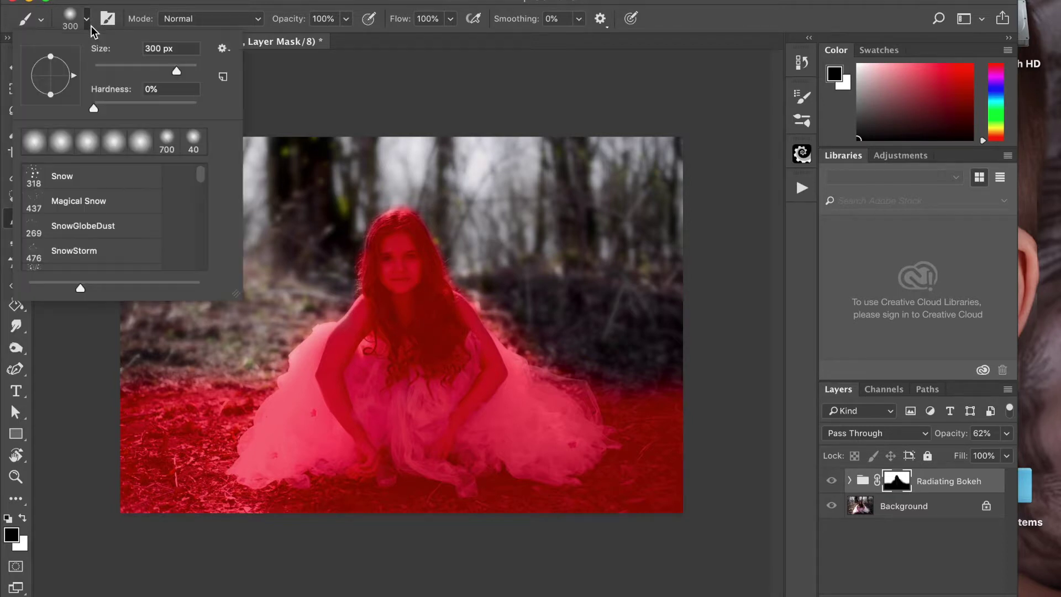
pyautogui.click(173, 104)
pyautogui.click(285, 99)
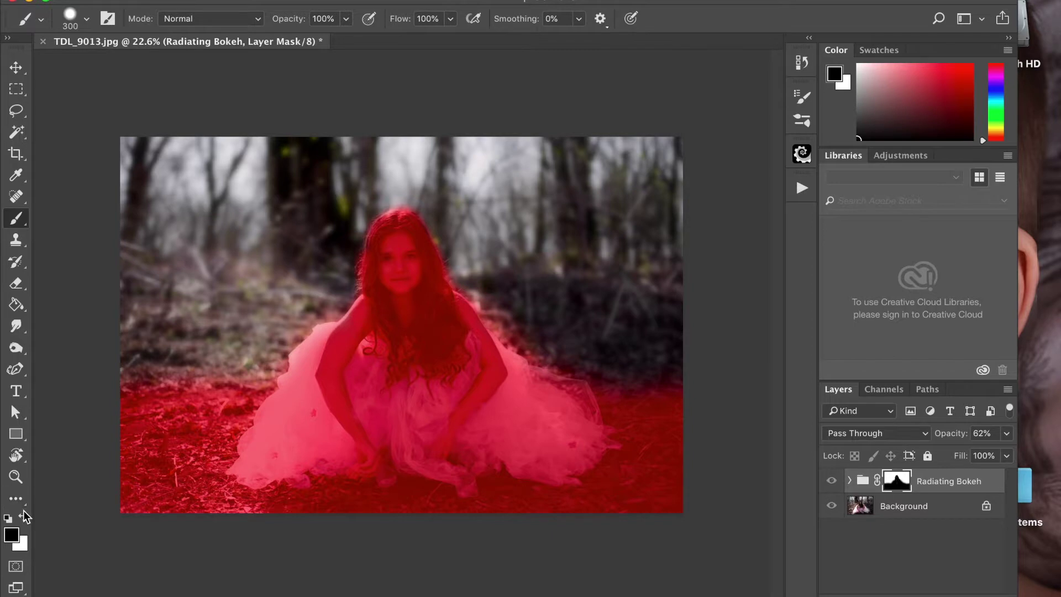
pyautogui.click(23, 517)
pyautogui.press('[')
pyautogui.press('[')
pyautogui.moveTo(478, 290)
pyautogui.mouseDown()
pyautogui.moveTo(516, 338)
pyautogui.moveTo(564, 358)
pyautogui.moveTo(547, 359)
pyautogui.mouseUp()
# Reduce the brush to 100 px and refine the mask closely along the right-hand shoulder, arm and upper dress edge
pyautogui.scroll(5, 547, 357)
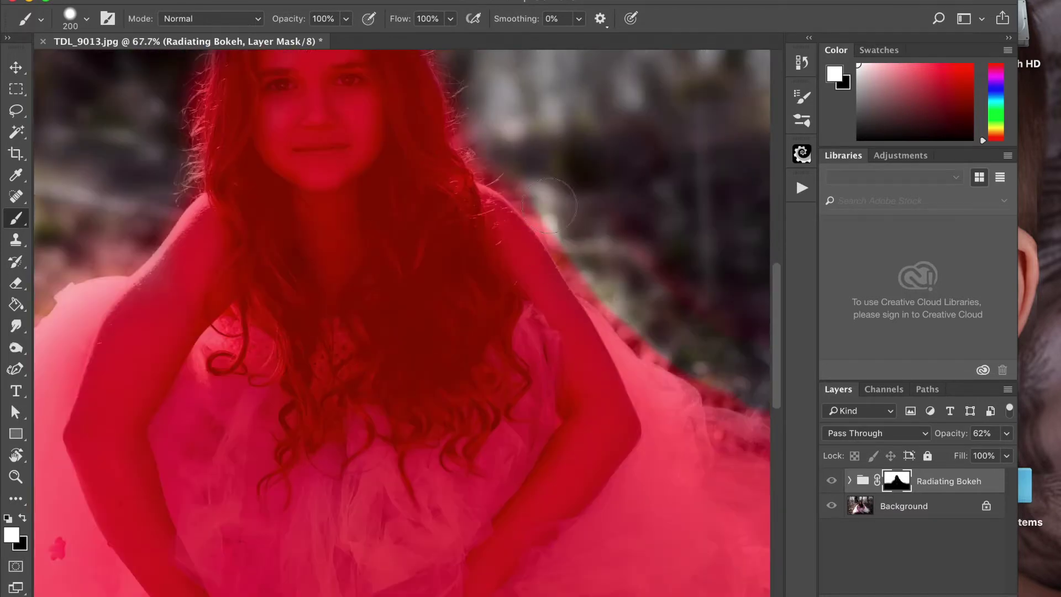
pyautogui.press('[')
pyautogui.press('[')
pyautogui.press('[')
pyautogui.press('[')
pyautogui.moveTo(529, 184)
pyautogui.mouseDown()
pyautogui.moveTo(532, 213)
pyautogui.moveTo(580, 272)
pyautogui.moveTo(555, 222)
pyautogui.moveTo(599, 292)
pyautogui.moveTo(711, 371)
pyautogui.moveTo(660, 349)
pyautogui.moveTo(616, 305)
pyautogui.moveTo(641, 333)
pyautogui.mouseUp()
pyautogui.moveTo(521, 199)
pyautogui.mouseDown()
pyautogui.moveTo(514, 173)
pyautogui.moveTo(521, 191)
pyautogui.mouseUp()
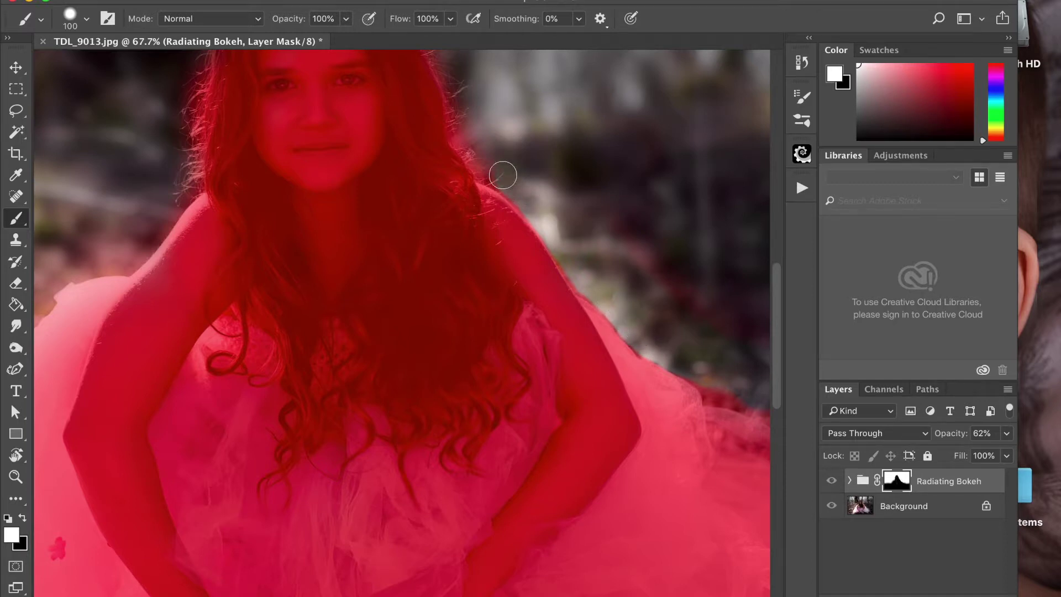
# Restore the blur along the left-hand shoulder and dress edge, and hide the mask overlay
pyautogui.moveTo(164, 206)
pyautogui.mouseDown()
pyautogui.moveTo(120, 261)
pyautogui.moveTo(173, 202)
pyautogui.moveTo(127, 257)
pyautogui.moveTo(70, 264)
pyautogui.mouseUp()
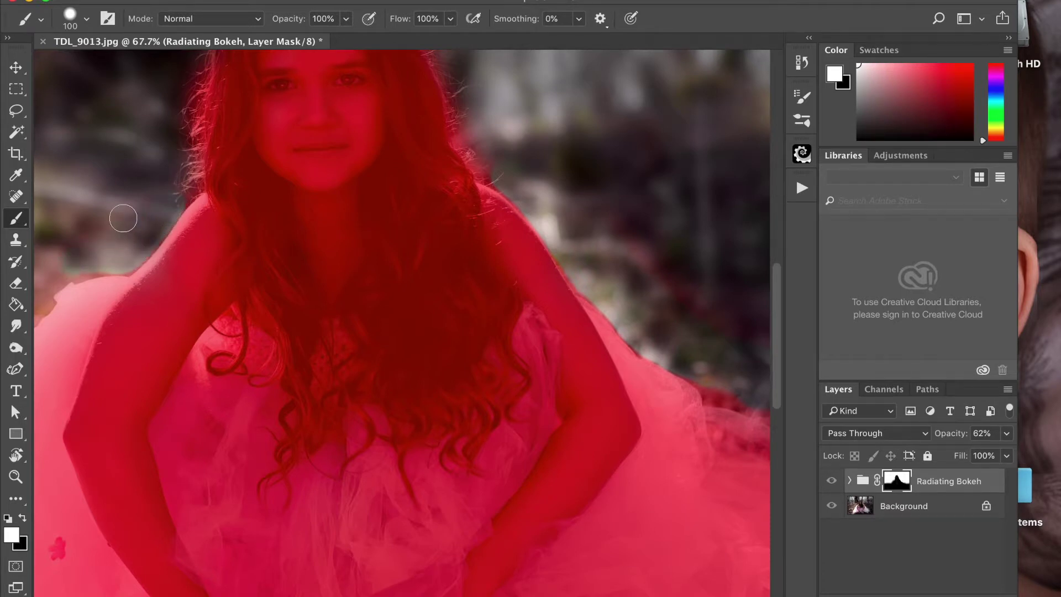
pyautogui.hscroll(-10, 75, 257)
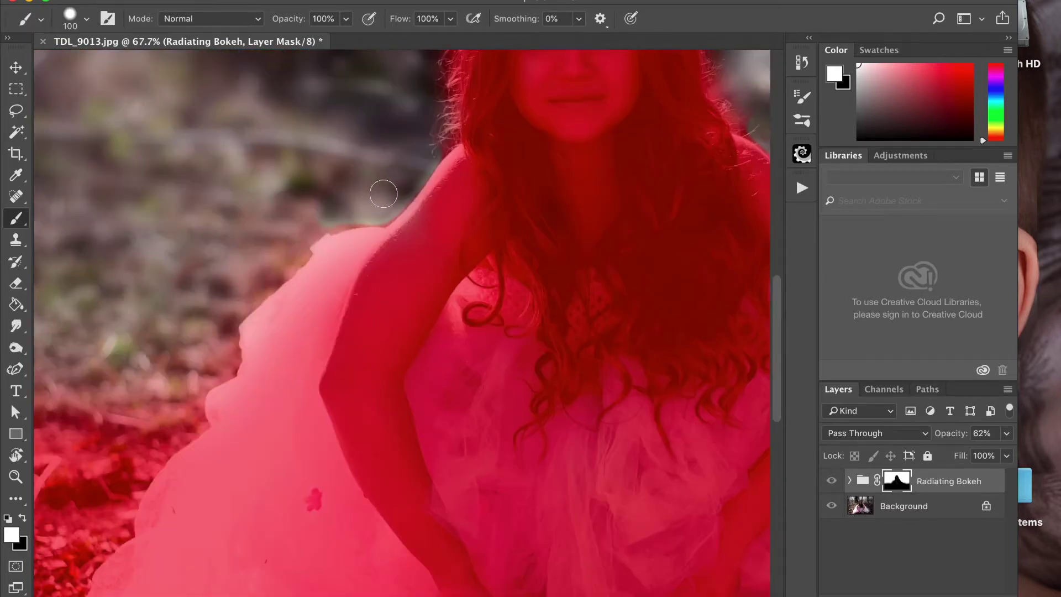
pyautogui.moveTo(308, 227)
pyautogui.mouseDown()
pyautogui.moveTo(293, 256)
pyautogui.moveTo(235, 299)
pyautogui.moveTo(318, 223)
pyautogui.moveTo(396, 198)
pyautogui.mouseUp()
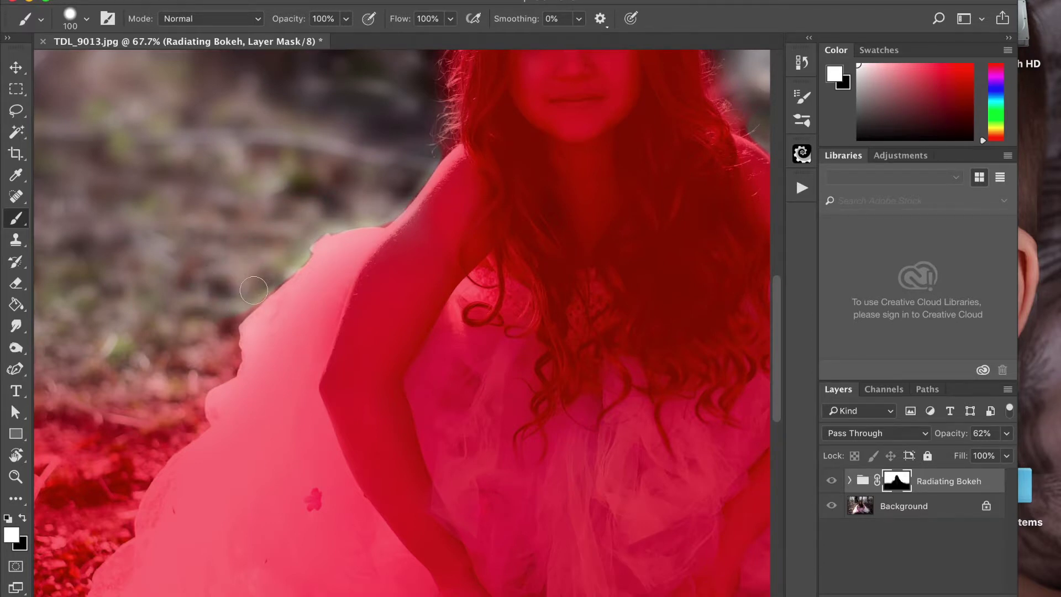
pyautogui.scroll(-5, 239, 303)
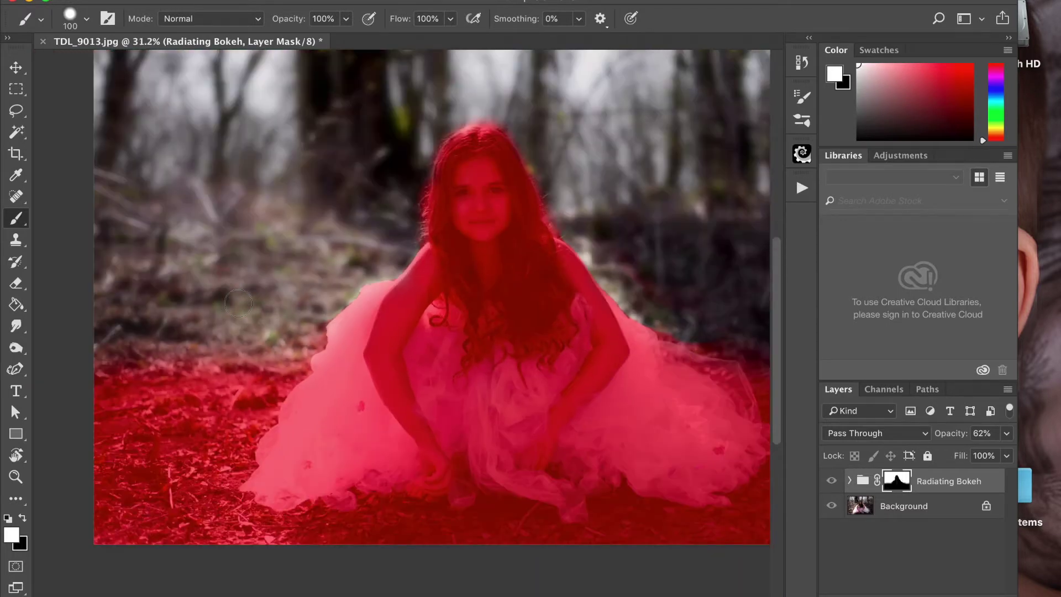
pyautogui.scroll(-3, 238, 303)
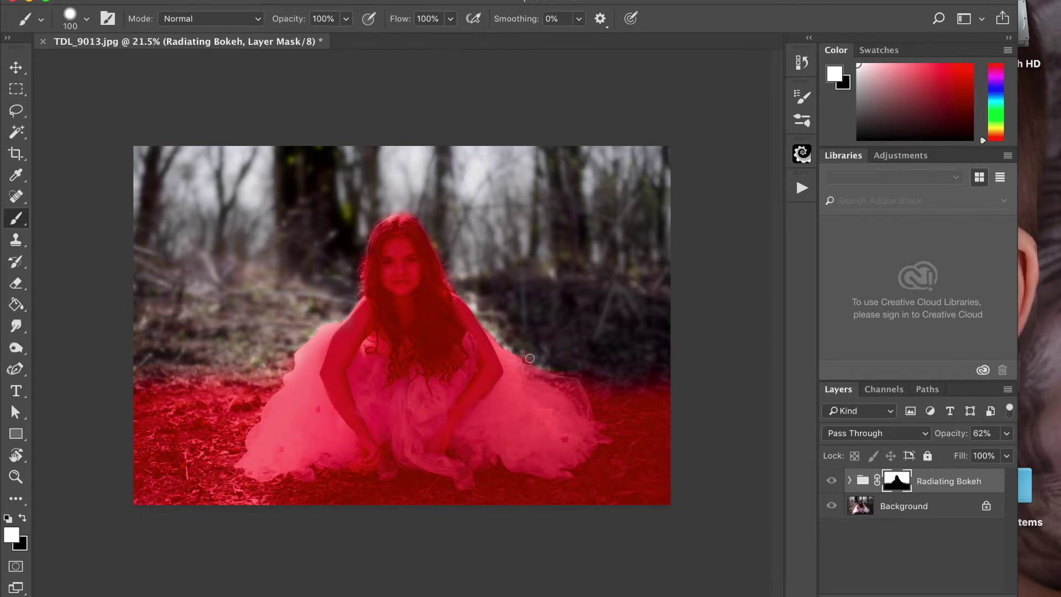
pyautogui.press('\\')
# Compare the Radiating Bokeh effect around the shoulder and hair with and without the group, and set its opacity to 36%
pyautogui.press('x')
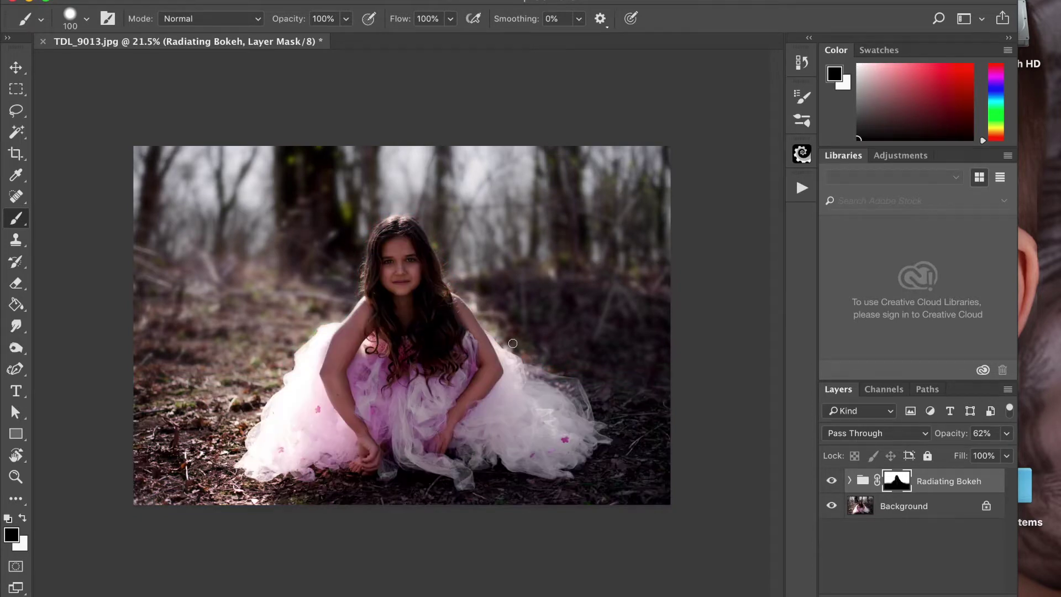
pyautogui.scroll(8, 513, 344)
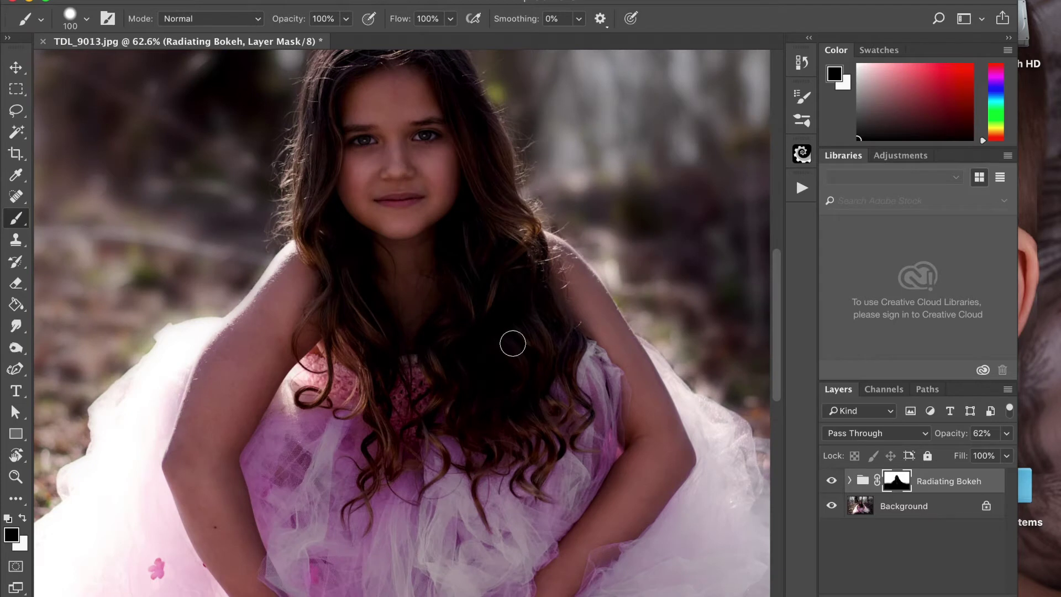
pyautogui.scroll(5, 513, 343)
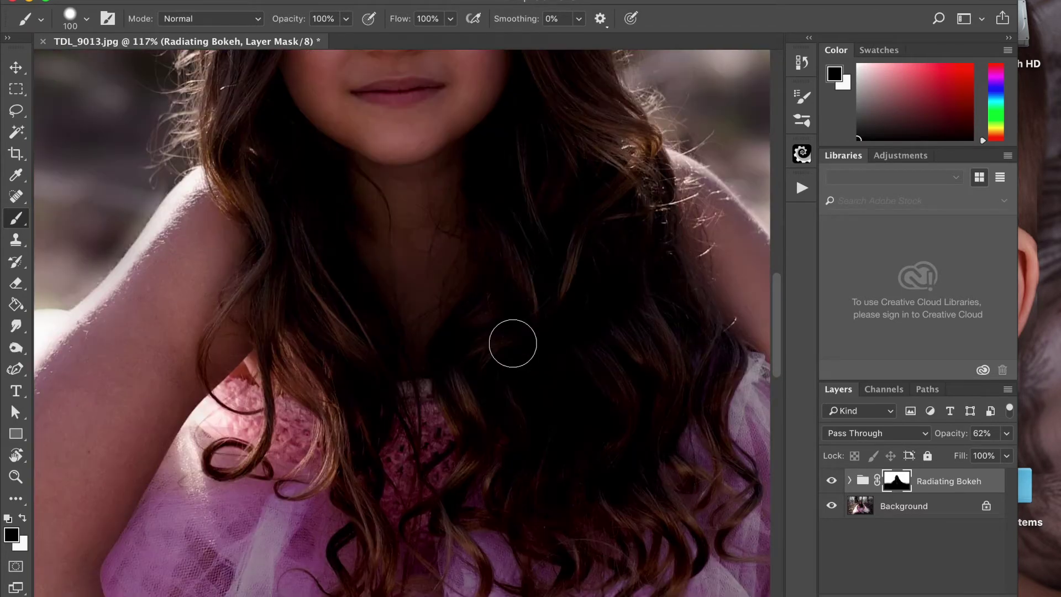
pyautogui.hscroll(5, 512, 343)
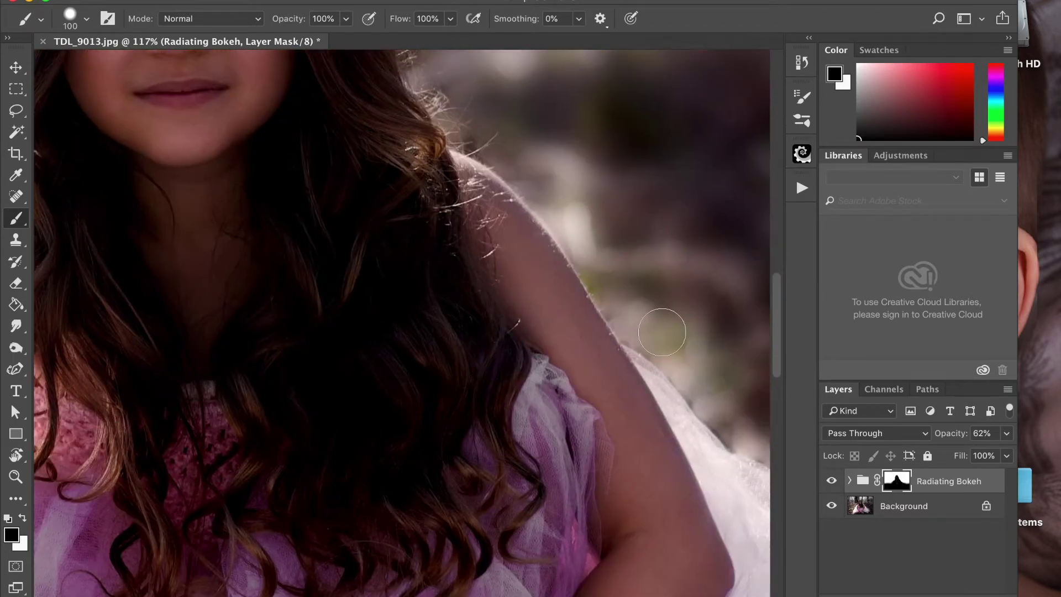
pyautogui.click(832, 486)
pyautogui.click(832, 486)
pyautogui.scroll(3, 520, 342)
pyautogui.scroll(3, 519, 341)
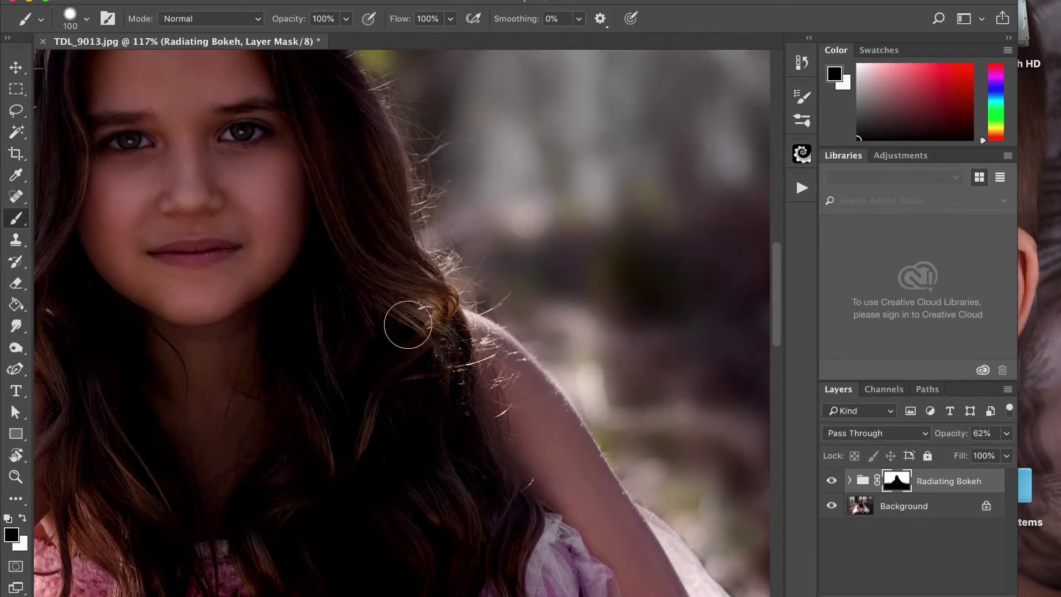
pyautogui.click(1001, 433)
pyautogui.moveTo(978, 452); pyautogui.dragTo(957, 453)
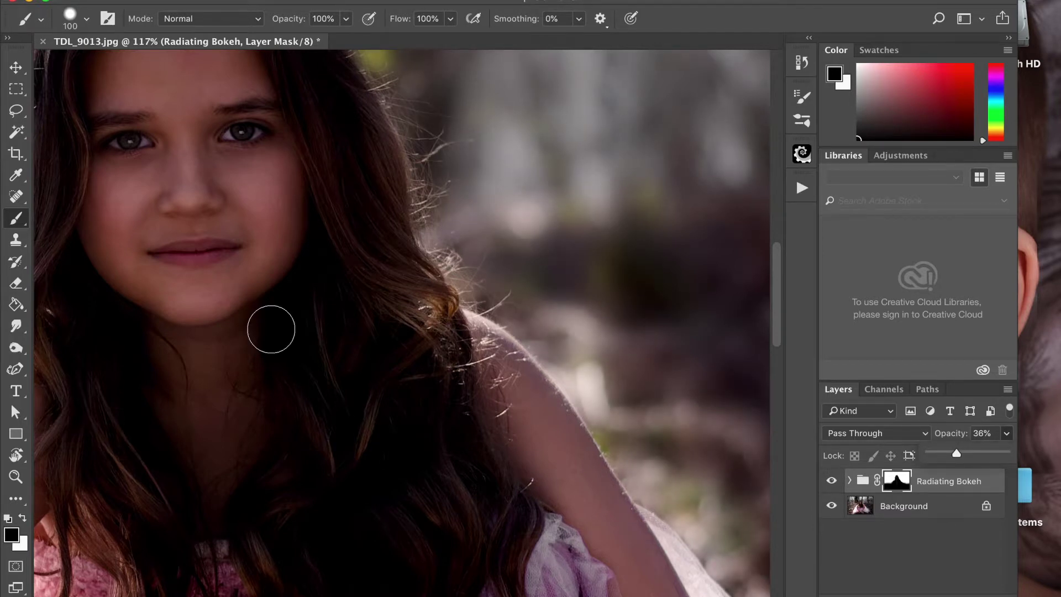
# Switch the mask brush to white and reduce its size to 45 px for the fine hair edges
pyautogui.click(22, 519)
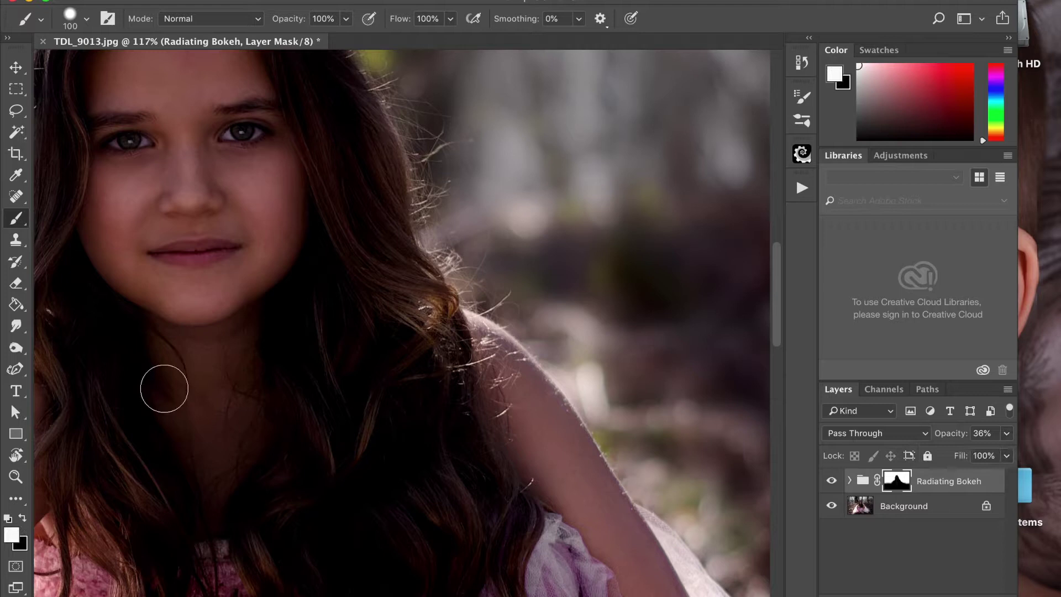
pyautogui.press('[')
pyautogui.press('[')
pyautogui.press('[')
pyautogui.scroll(5, 498, 289)
pyautogui.hscroll(-5, 497, 289)
pyautogui.press('[')
pyautogui.press('[')
pyautogui.press('[')
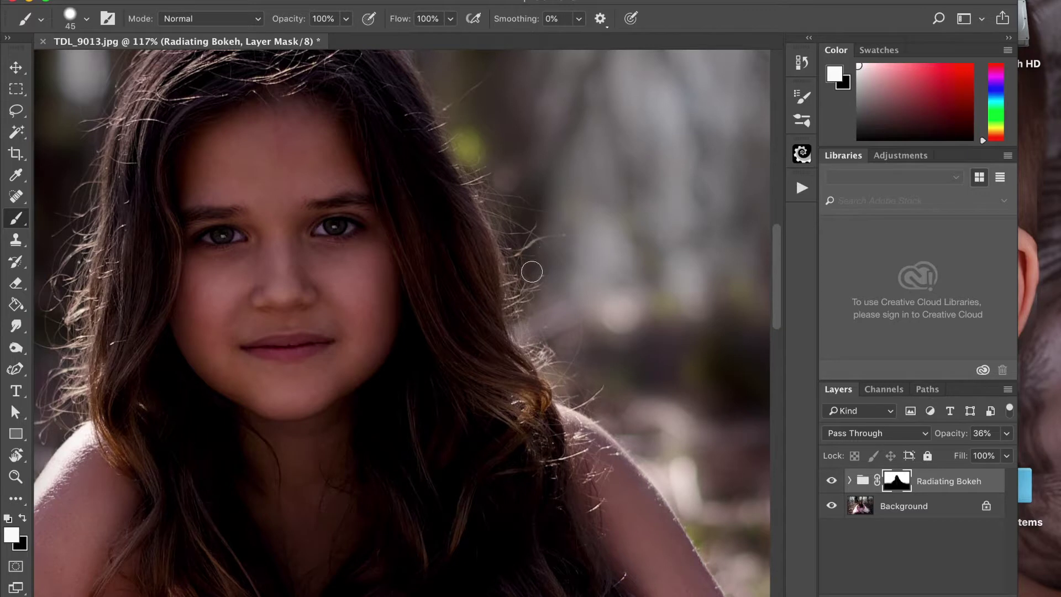
# Examine the blur mask's edges around the hair, shoulder and dress, finishing with the whole image in view
pyautogui.scroll(9, 532, 268)
pyautogui.hscroll(-9, 533, 267)
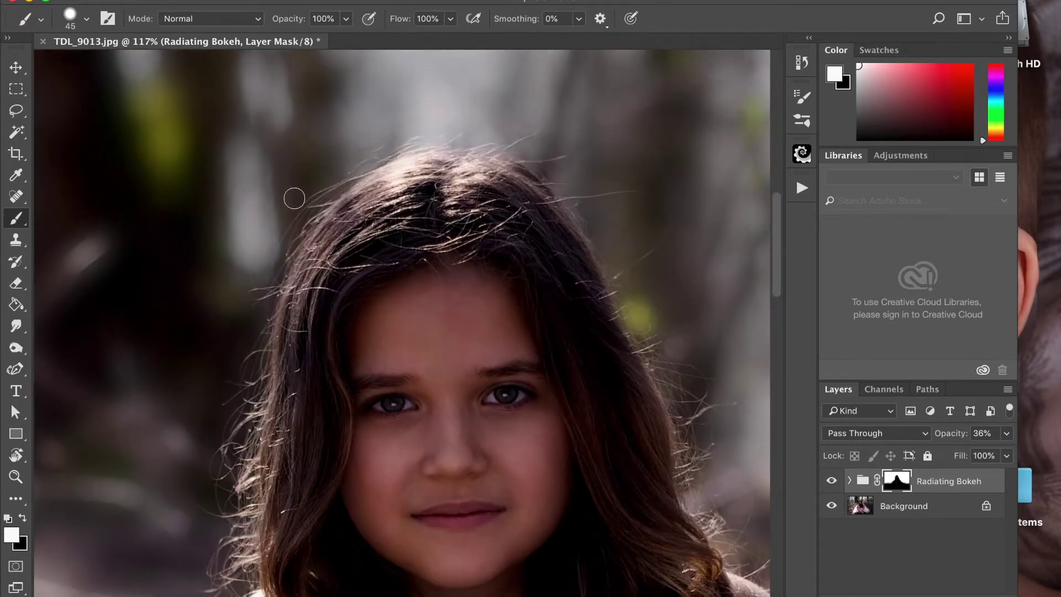
pyautogui.scroll(-10, 267, 237)
pyautogui.hscroll(-3, 267, 237)
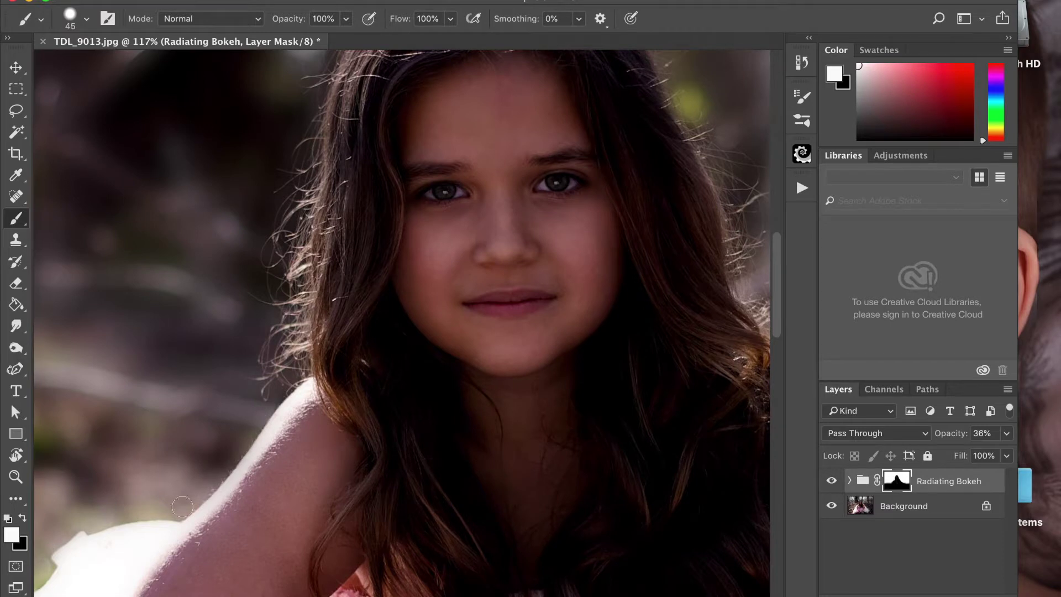
pyautogui.scroll(-8, 185, 505)
pyautogui.hscroll(-10, 183, 507)
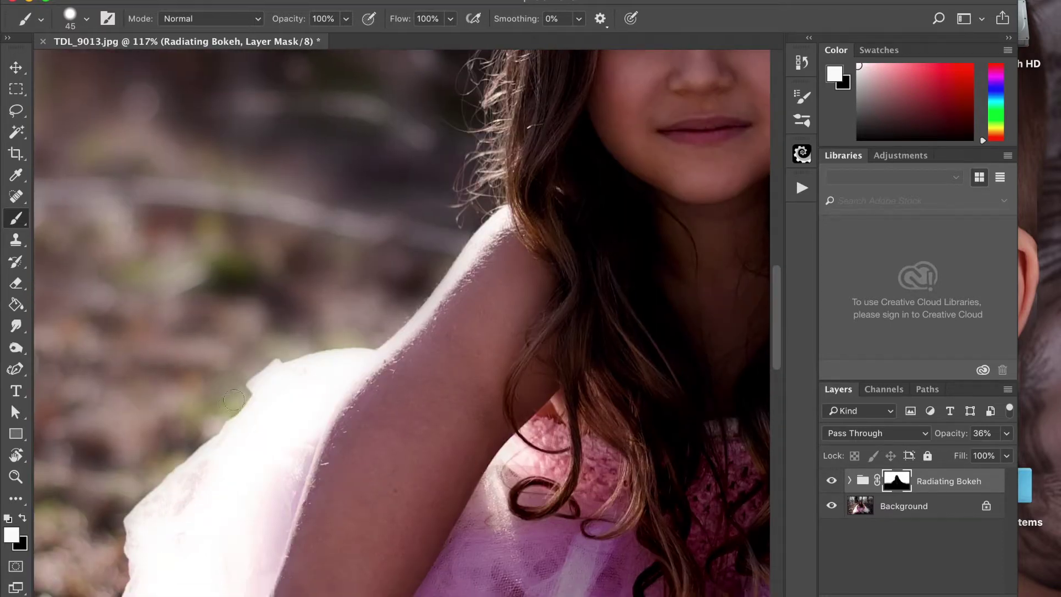
pyautogui.scroll(-5, 118, 500)
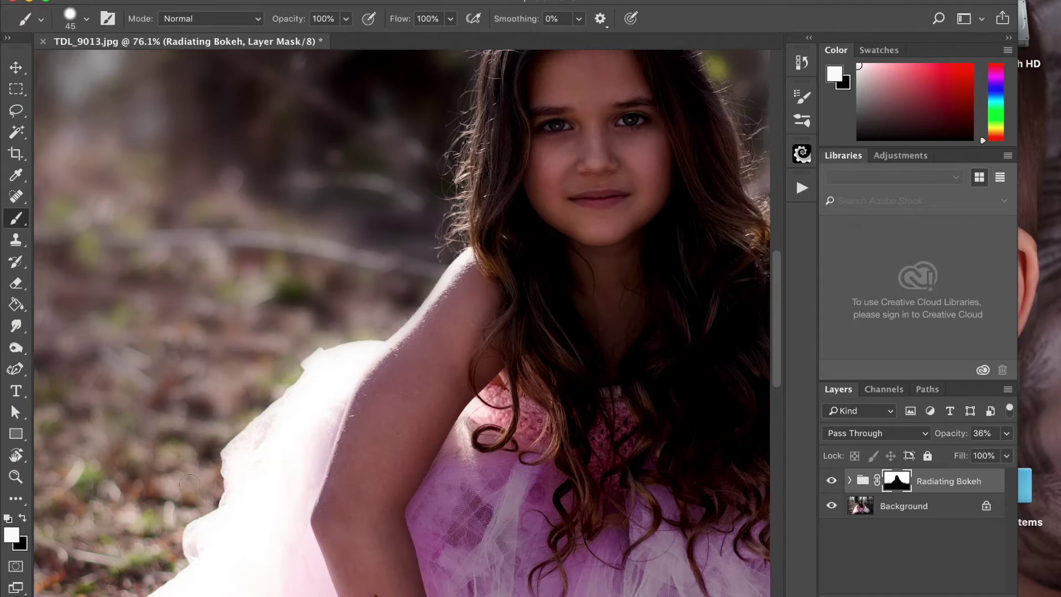
pyautogui.scroll(-6, 190, 485)
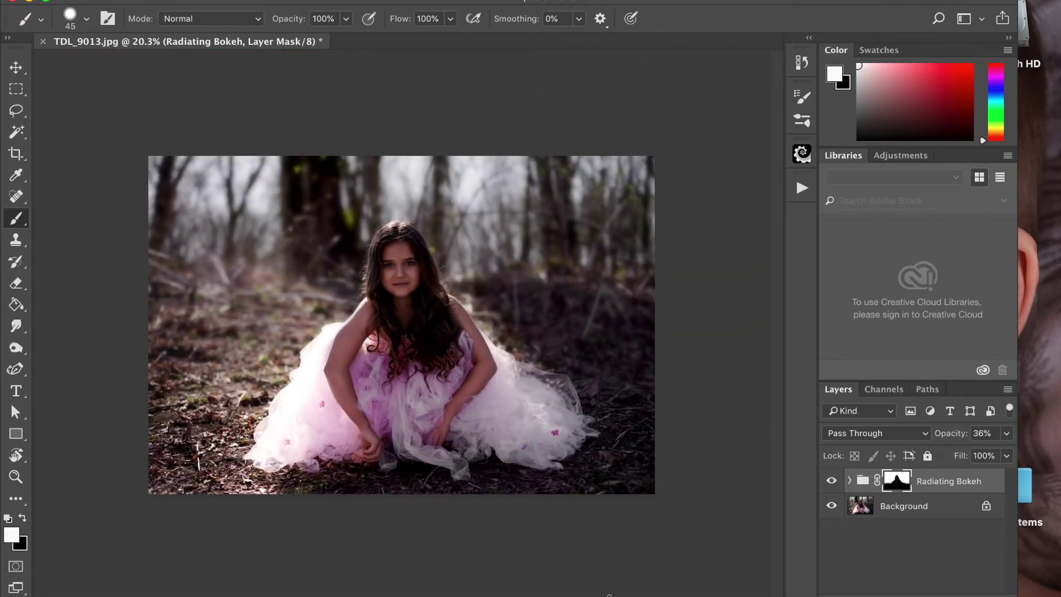
# Compare the whole image with and without the Radiating Bokeh group, and set the group's opacity to 58%
pyautogui.click(831, 481)
pyautogui.click(831, 480)
pyautogui.click(832, 481)
pyautogui.click(832, 481)
pyautogui.click(1007, 434)
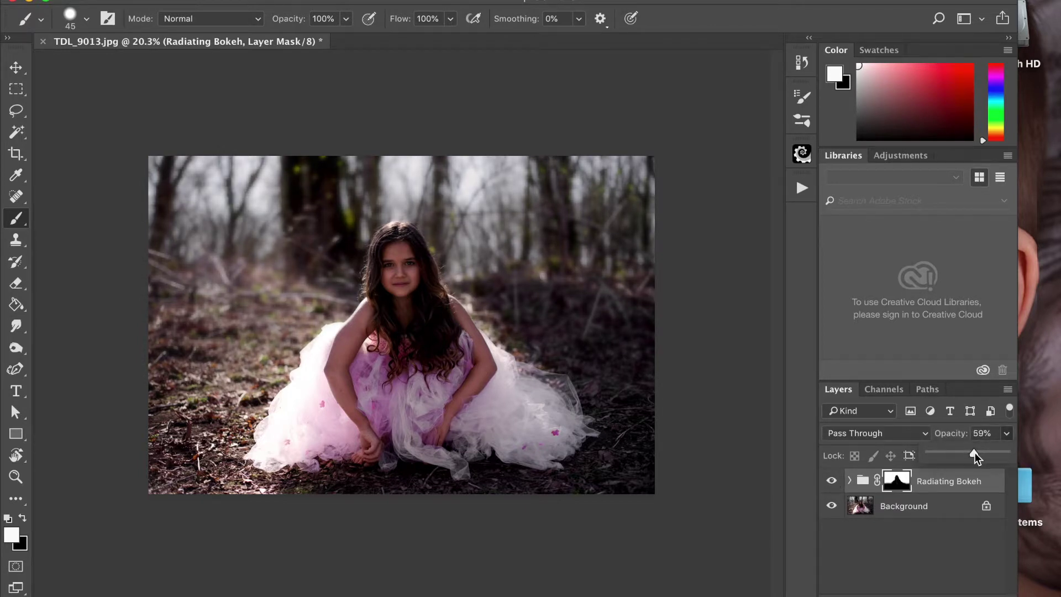
pyautogui.click(832, 481)
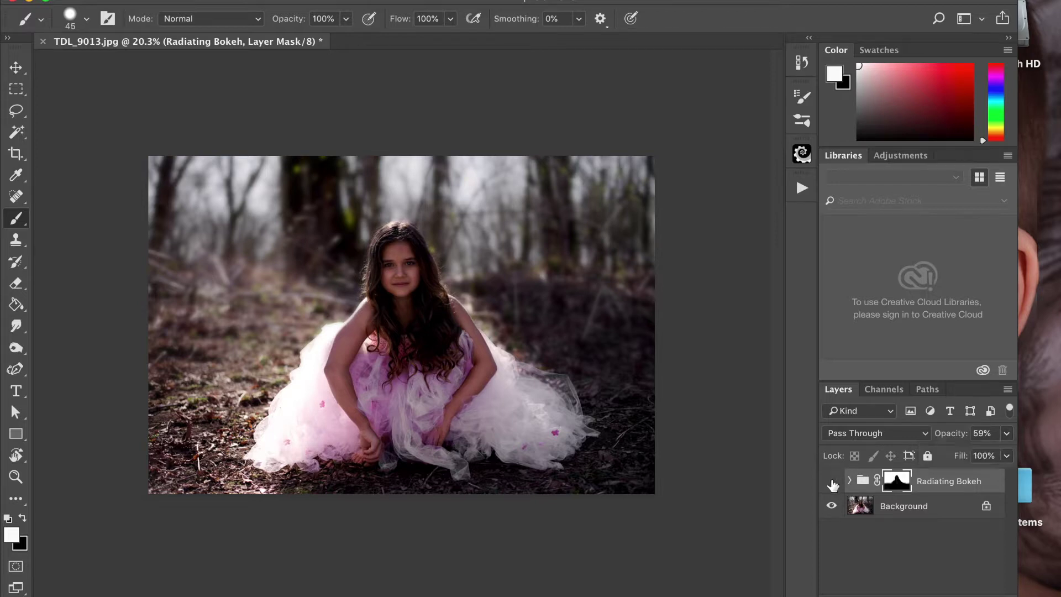
pyautogui.click(832, 482)
pyautogui.click(832, 483)
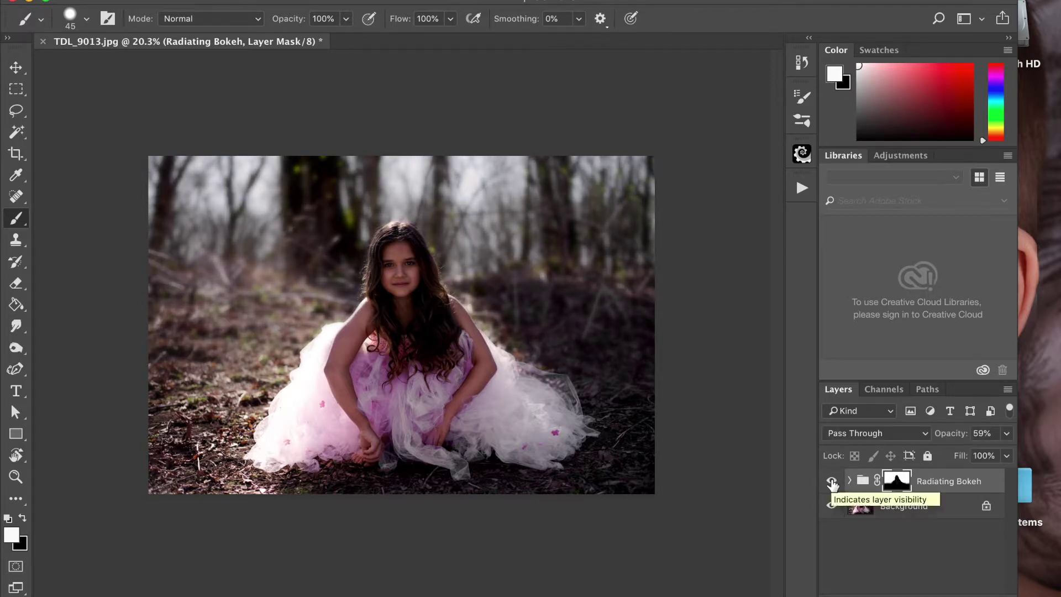
pyautogui.click(1006, 434)
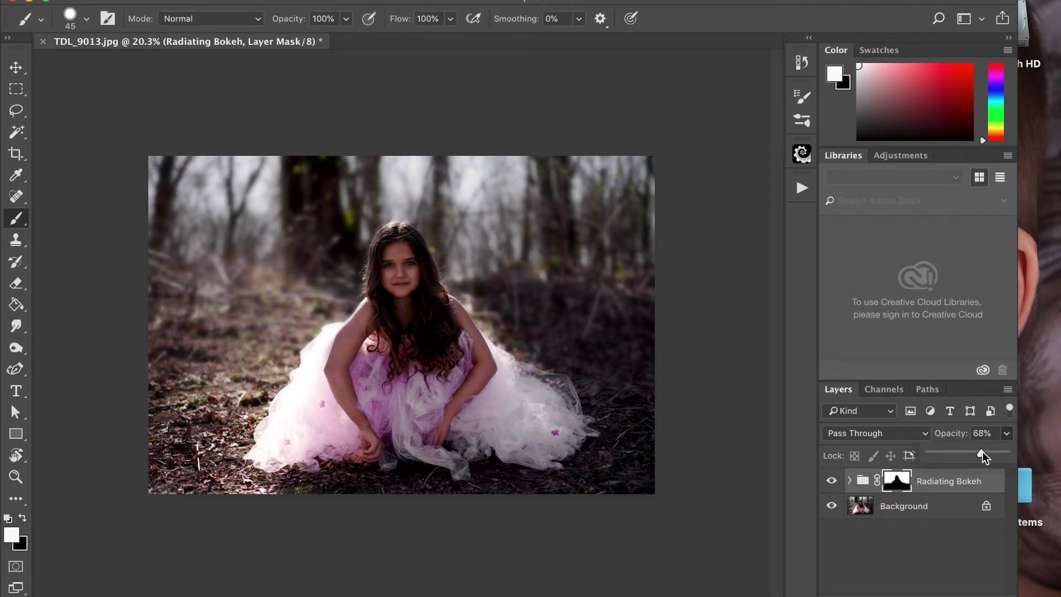
pyautogui.click(832, 481)
pyautogui.click(831, 481)
# Merge the Radiating Bokeh group into the Background layer
pyautogui.click(310, 1)
pyautogui.moveTo(272, 0)
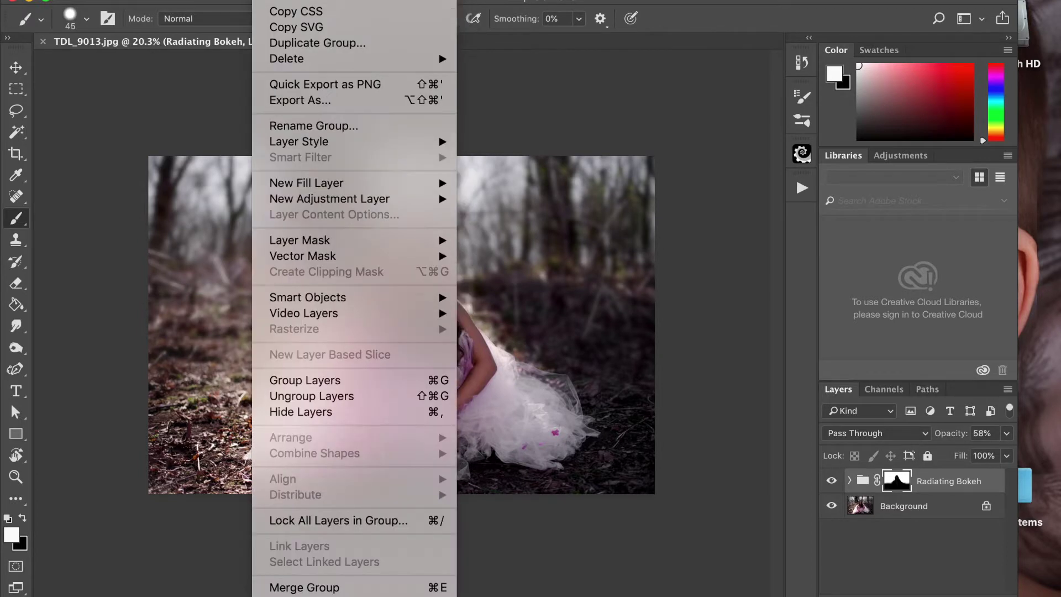
pyautogui.click(313, 590)
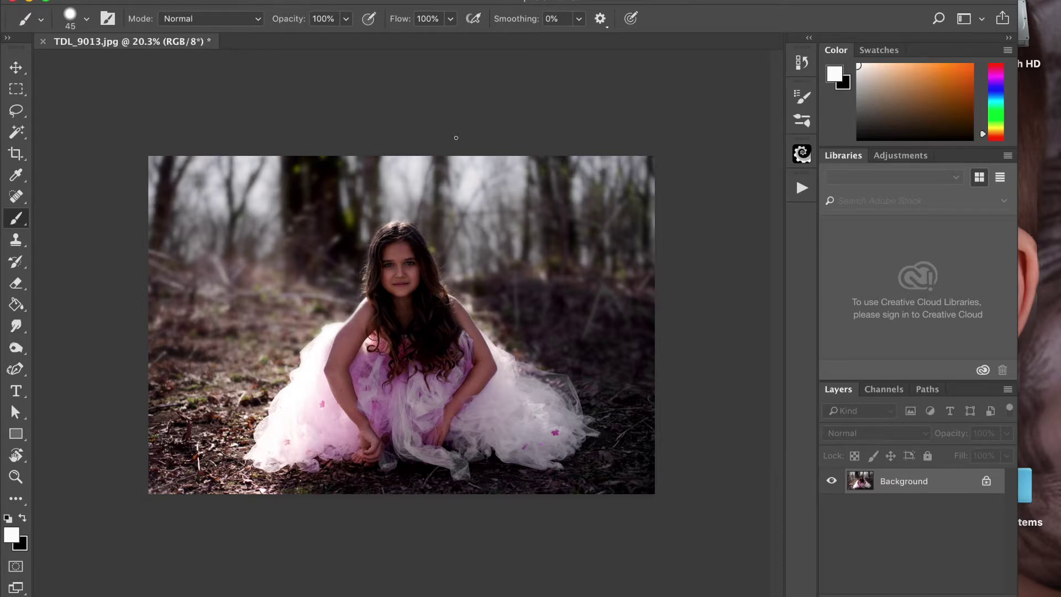
# Run the Bare Pink one-click workflow action and compare the image with and without its effect
pyautogui.click(802, 188)
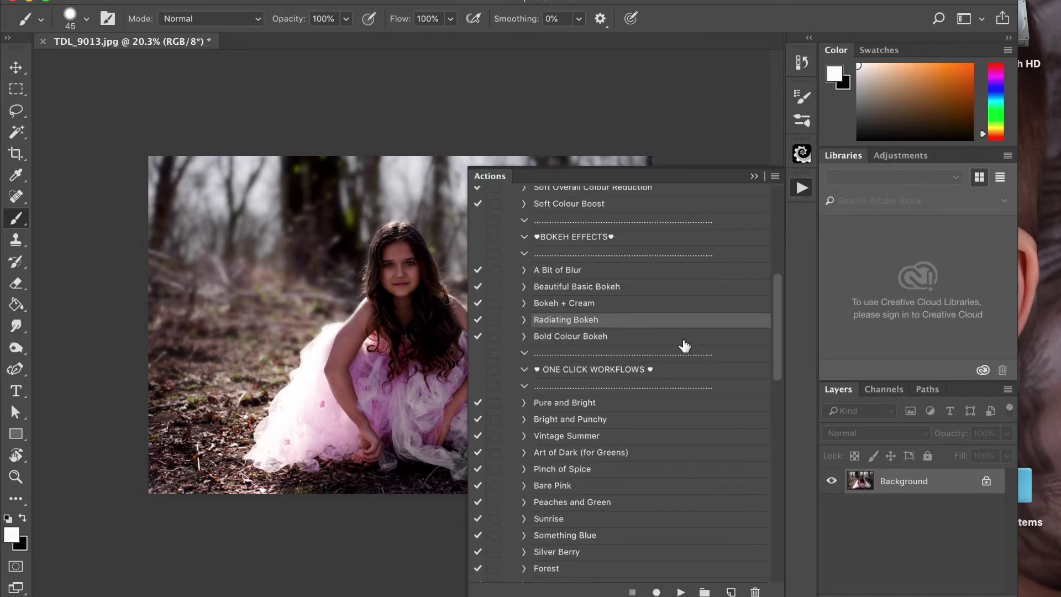
pyautogui.scroll(-3, 685, 345)
pyautogui.scroll(-5, 684, 345)
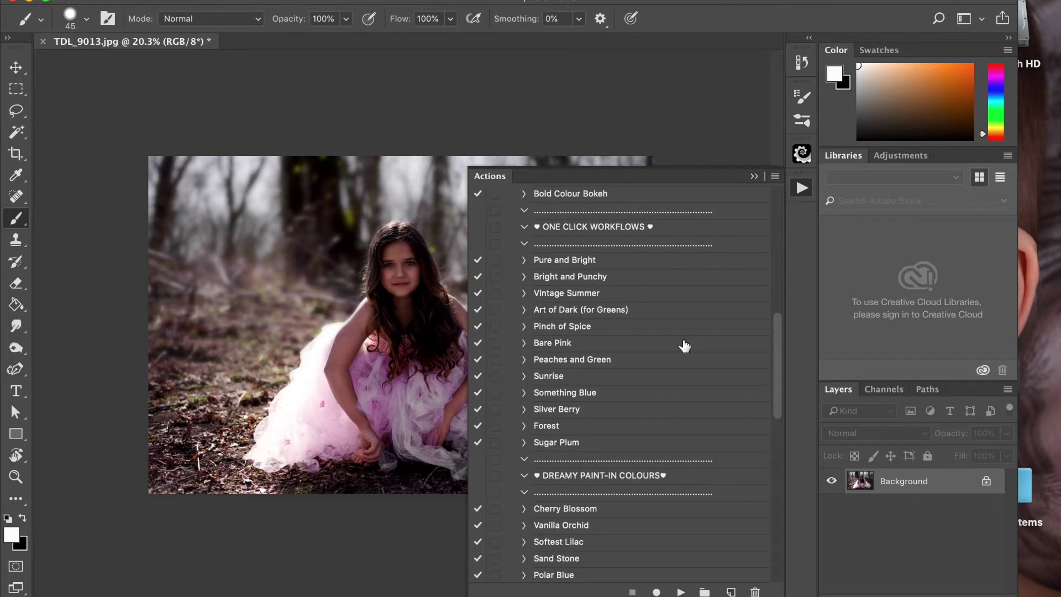
pyautogui.click(564, 346)
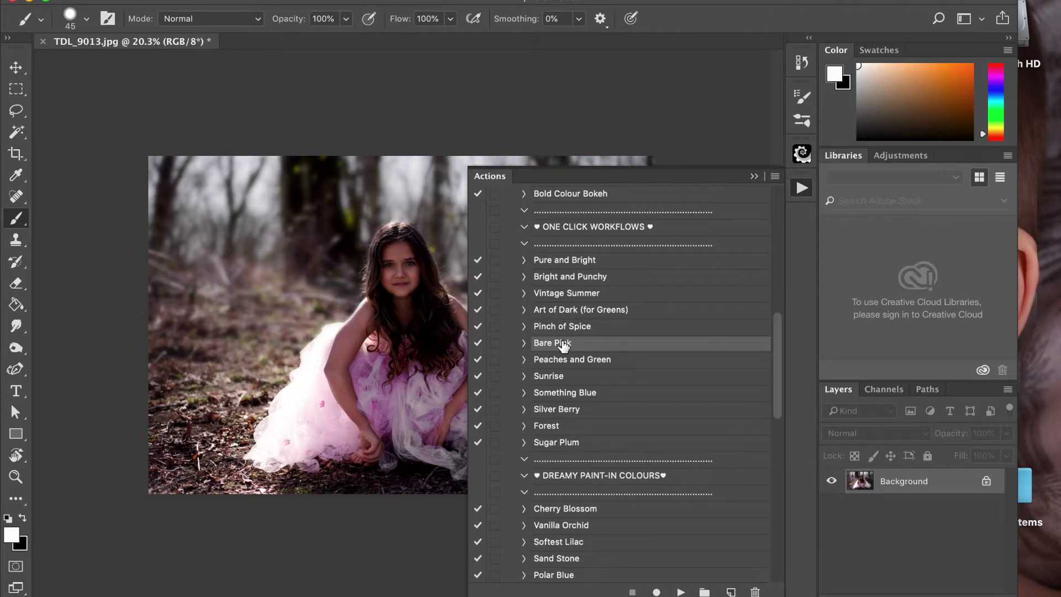
pyautogui.click(681, 592)
pyautogui.click(681, 592)
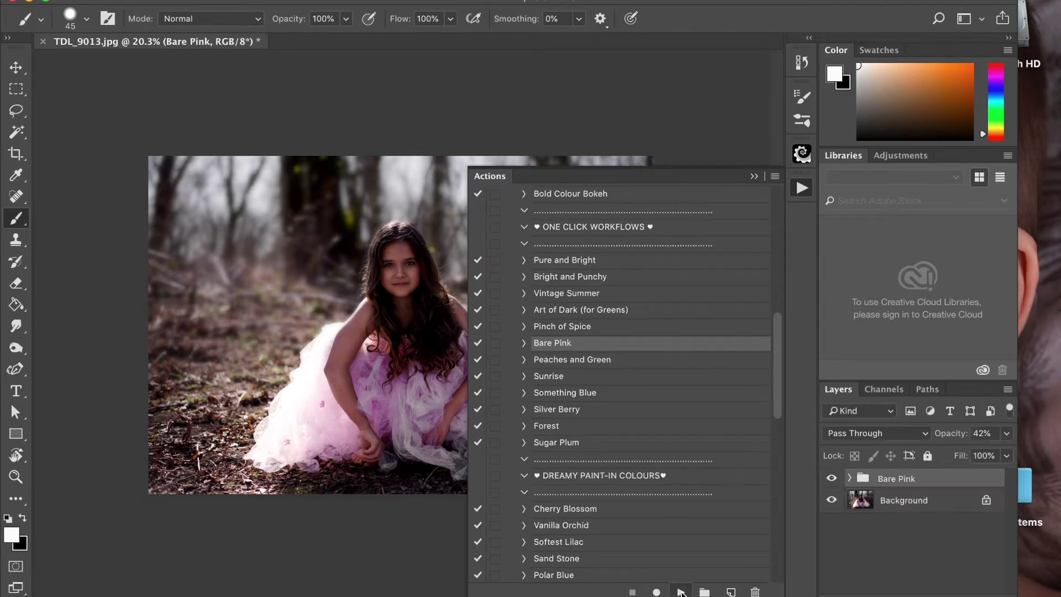
pyautogui.click(754, 175)
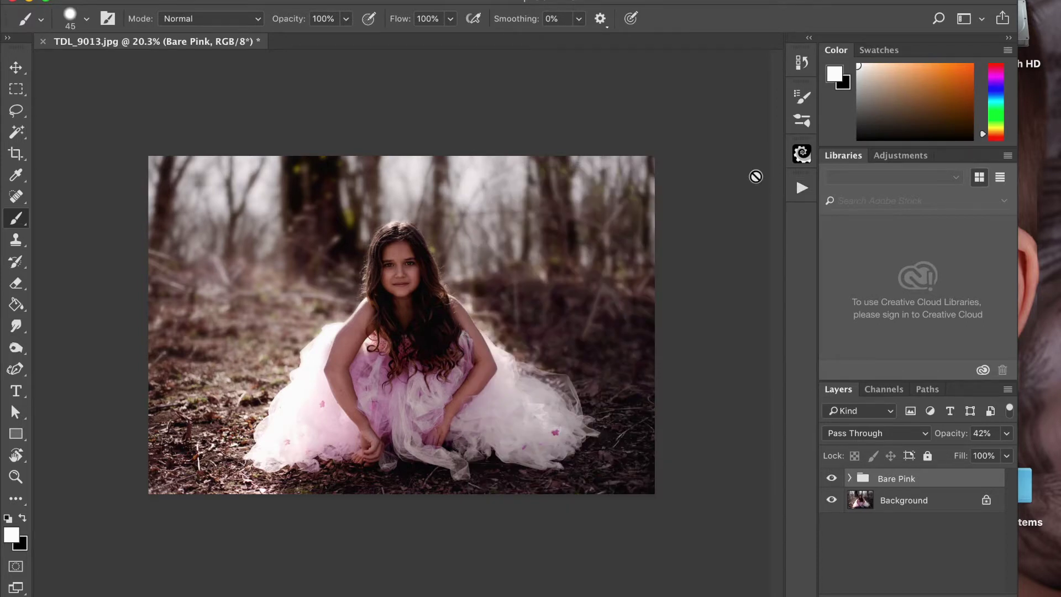
pyautogui.click(832, 482)
pyautogui.click(832, 482)
pyautogui.click(832, 482)
pyautogui.click(832, 482)
# Set the Bare Pink group's opacity to 57% and merge it into the Background layer
pyautogui.click(1006, 433)
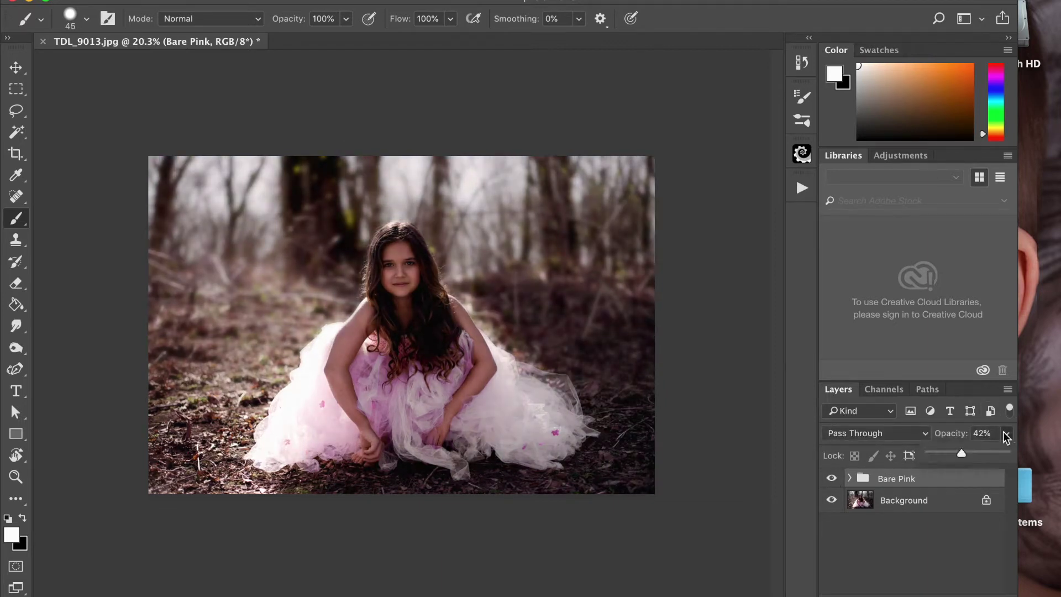
pyautogui.moveTo(960, 452); pyautogui.dragTo(1037, 458)
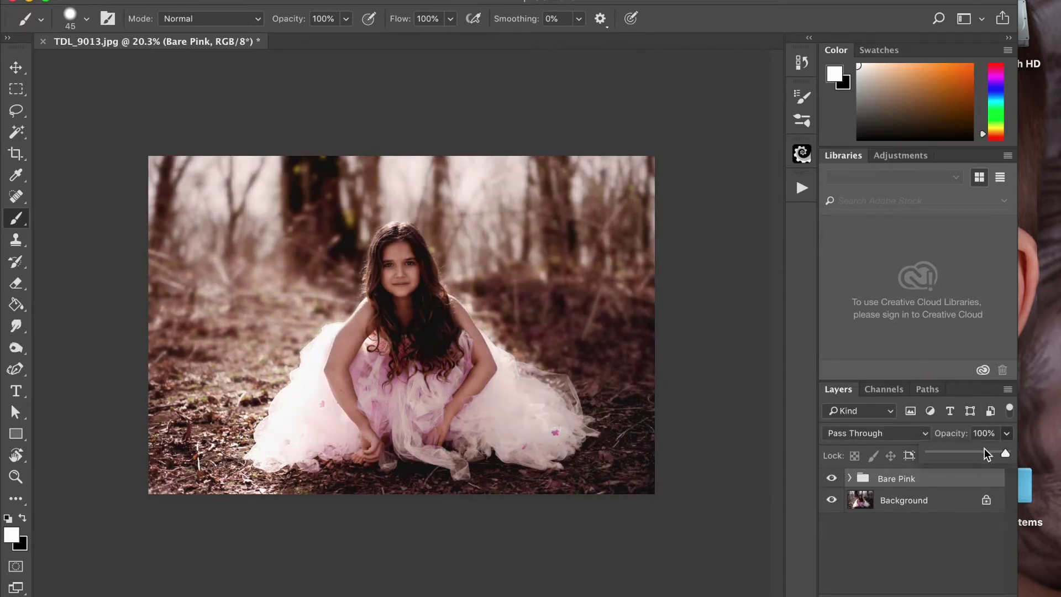
pyautogui.click(928, 450)
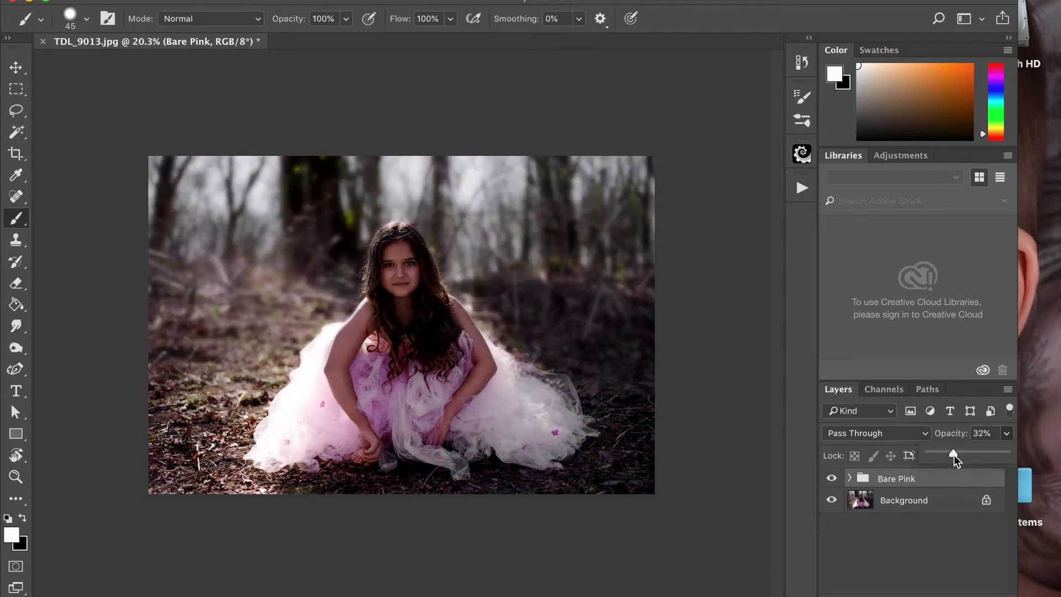
pyautogui.moveTo(967, 454); pyautogui.dragTo(969, 455)
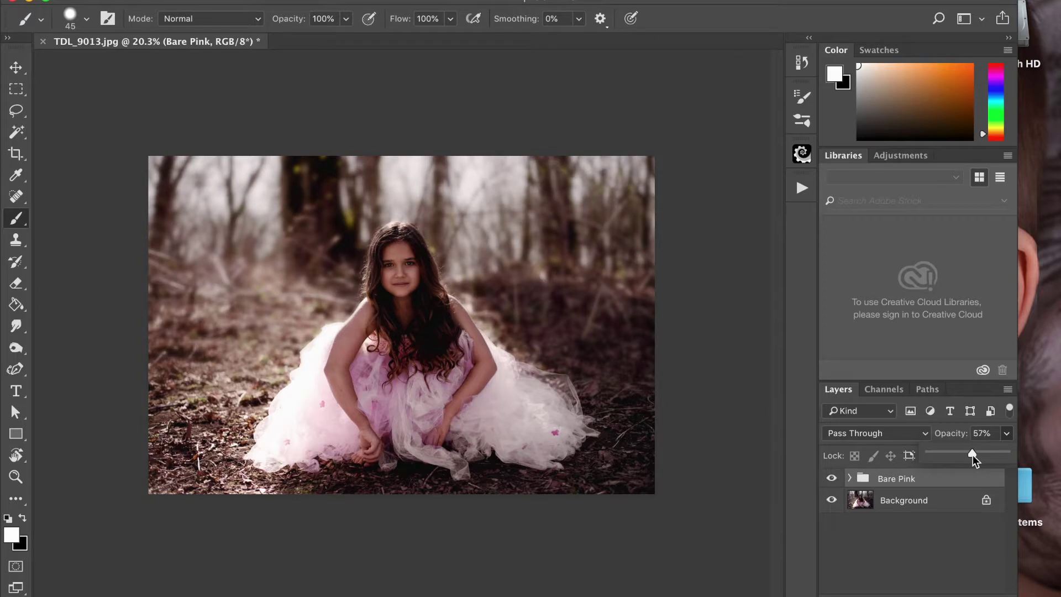
pyautogui.click(269, 0)
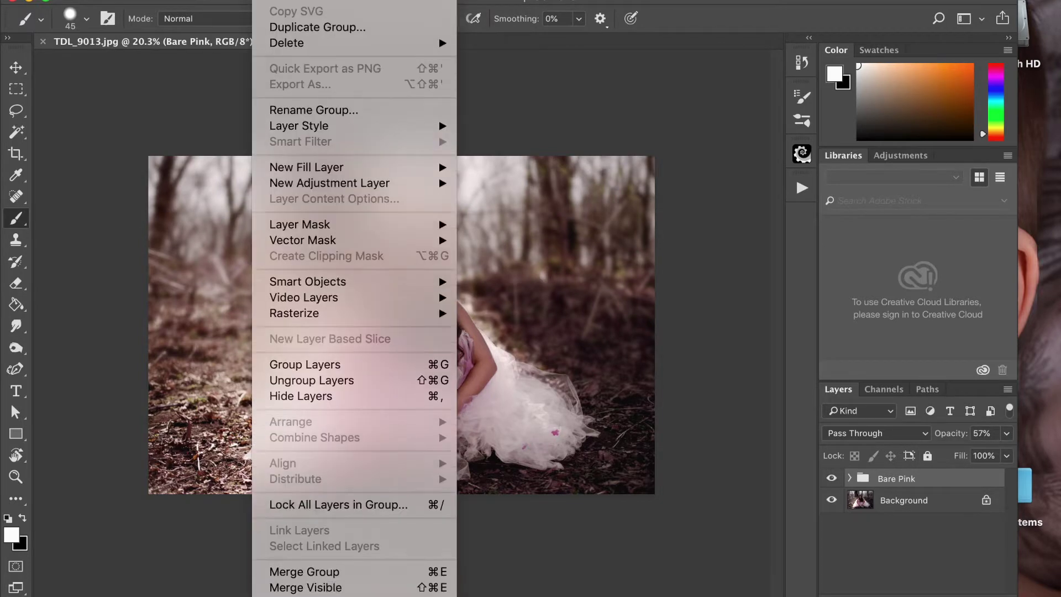
pyautogui.click(305, 587)
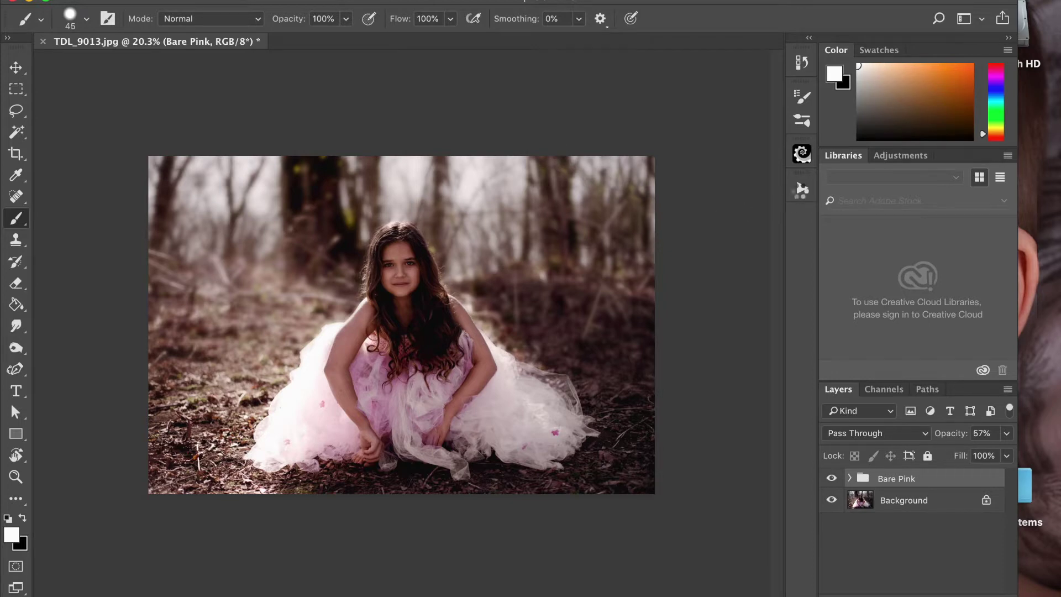
# Run the Rose Vignette action from the vignettes section of the collection
pyautogui.click(801, 188)
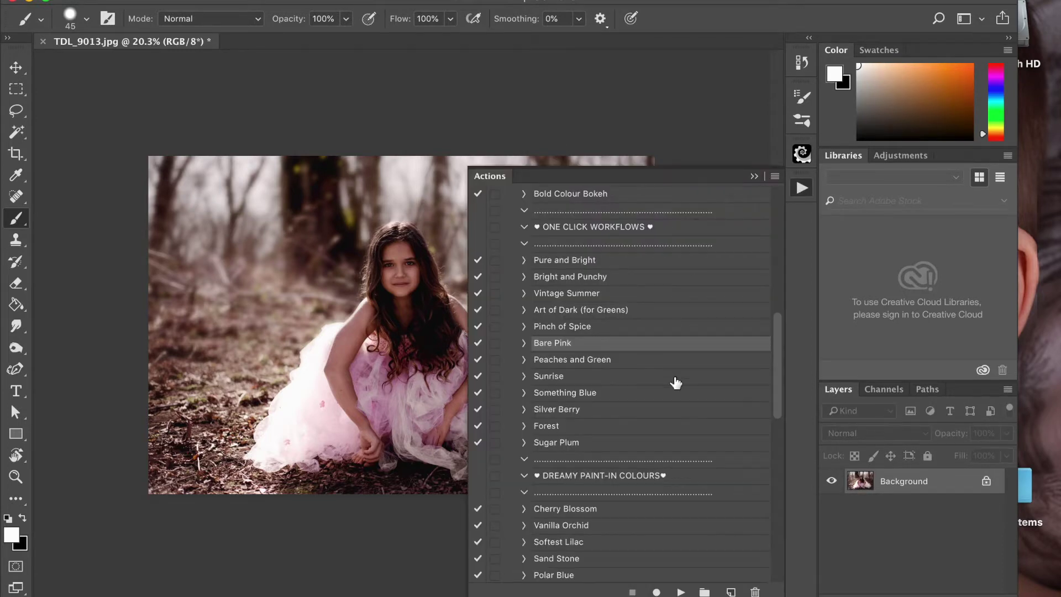
pyautogui.scroll(-10, 675, 383)
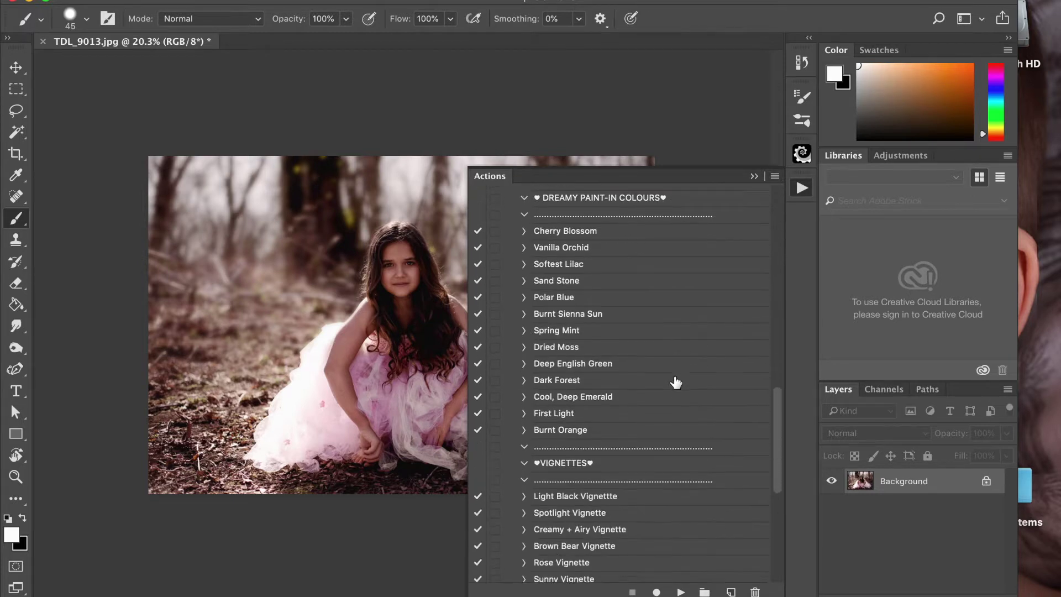
pyautogui.scroll(-8, 675, 382)
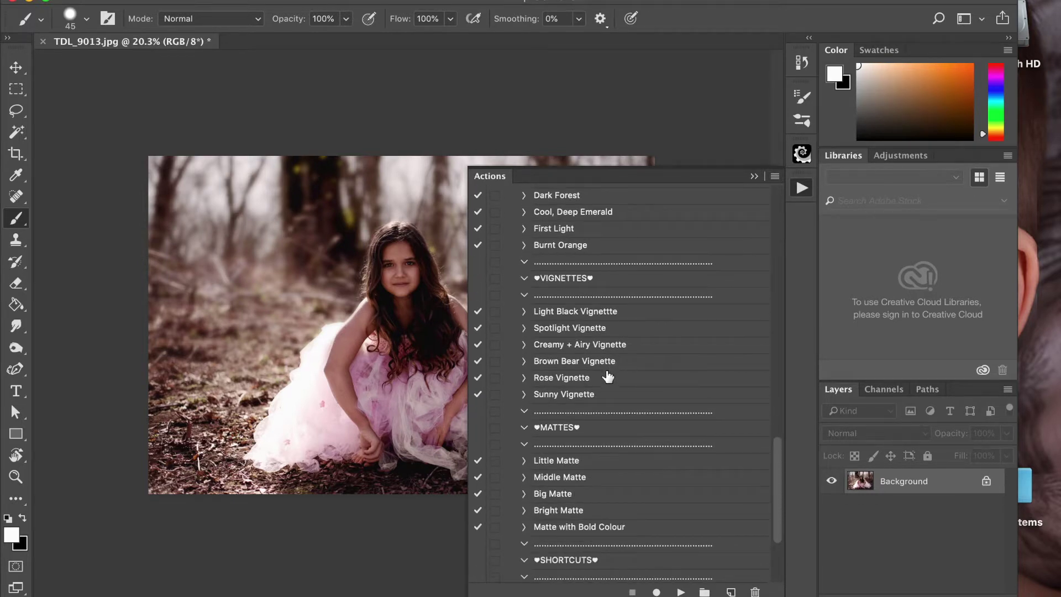
pyautogui.click(607, 376)
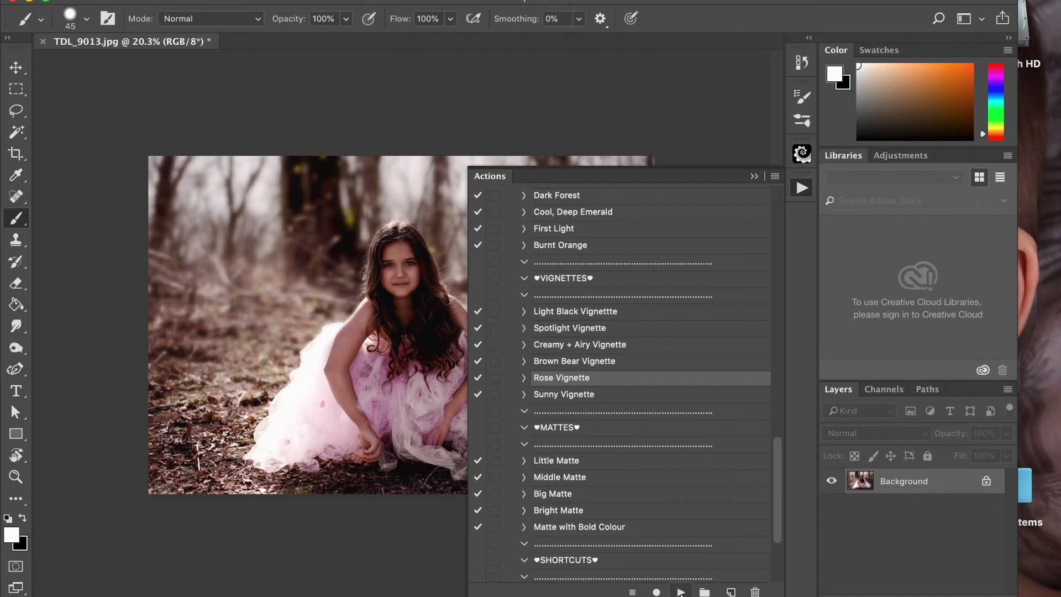
pyautogui.click(681, 592)
pyautogui.click(753, 176)
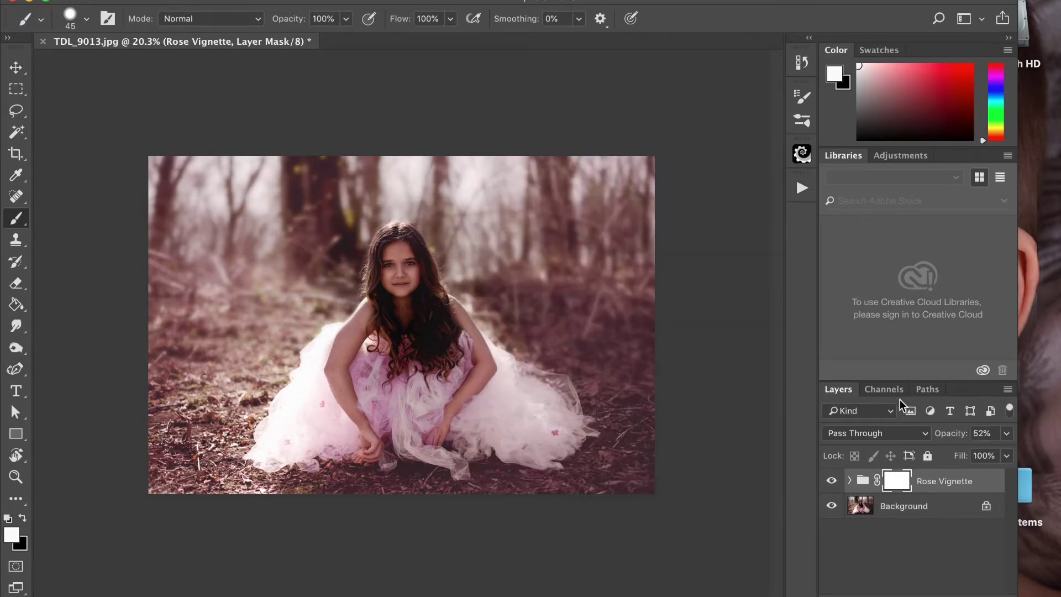
# Compare the image with and without the Rose Vignette group
pyautogui.click(1007, 435)
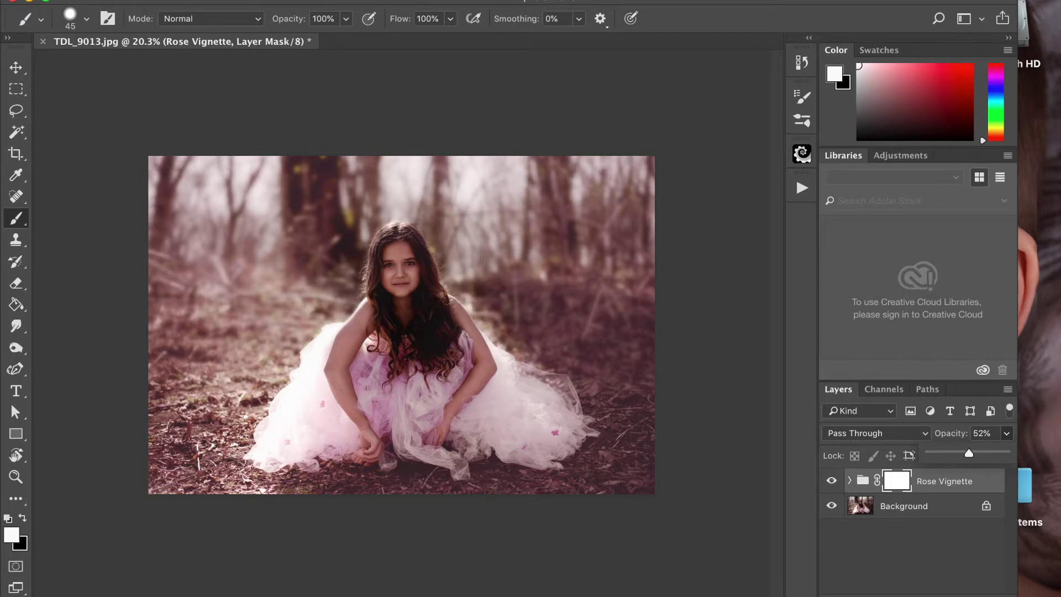
pyautogui.click(831, 482)
pyautogui.click(831, 481)
pyautogui.click(831, 482)
pyautogui.click(831, 481)
pyautogui.click(831, 482)
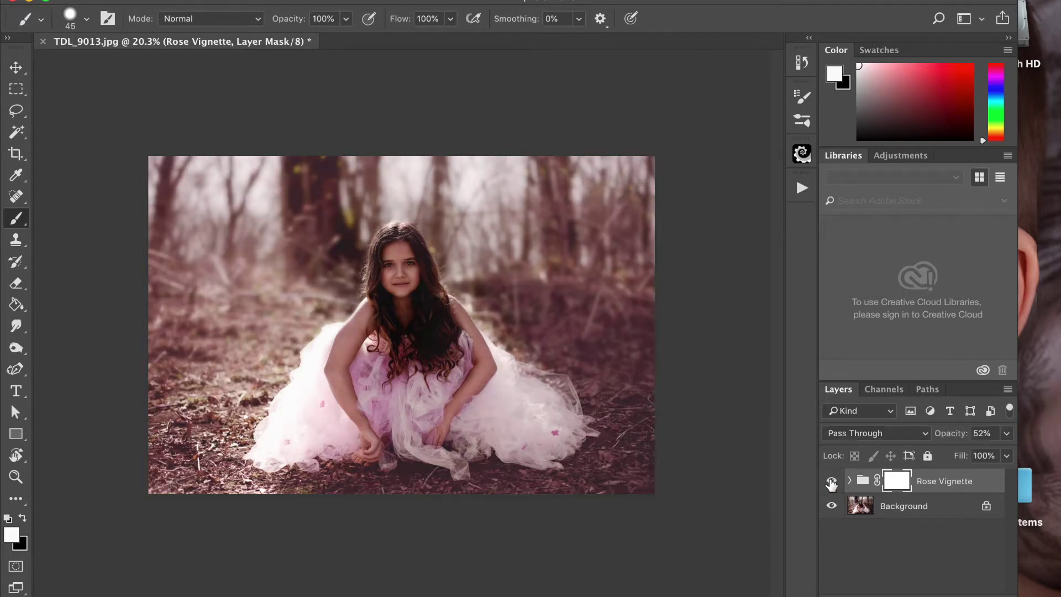
# Set the Rose Vignette group's opacity to 25% and merge it into the Background layer
pyautogui.click(1007, 434)
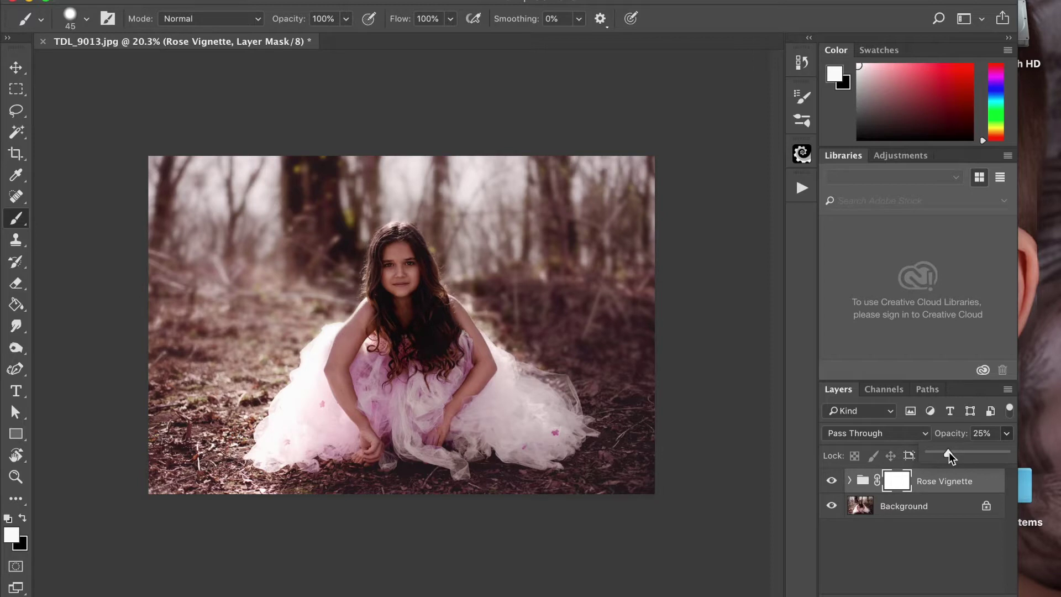
pyautogui.click(831, 482)
pyautogui.click(831, 482)
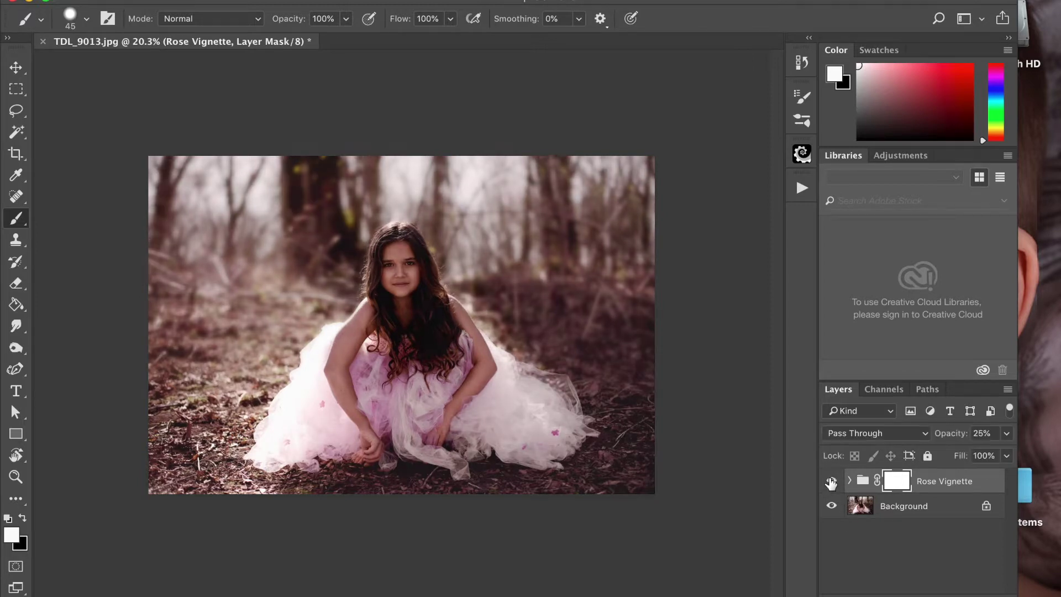
pyautogui.click(270, 1)
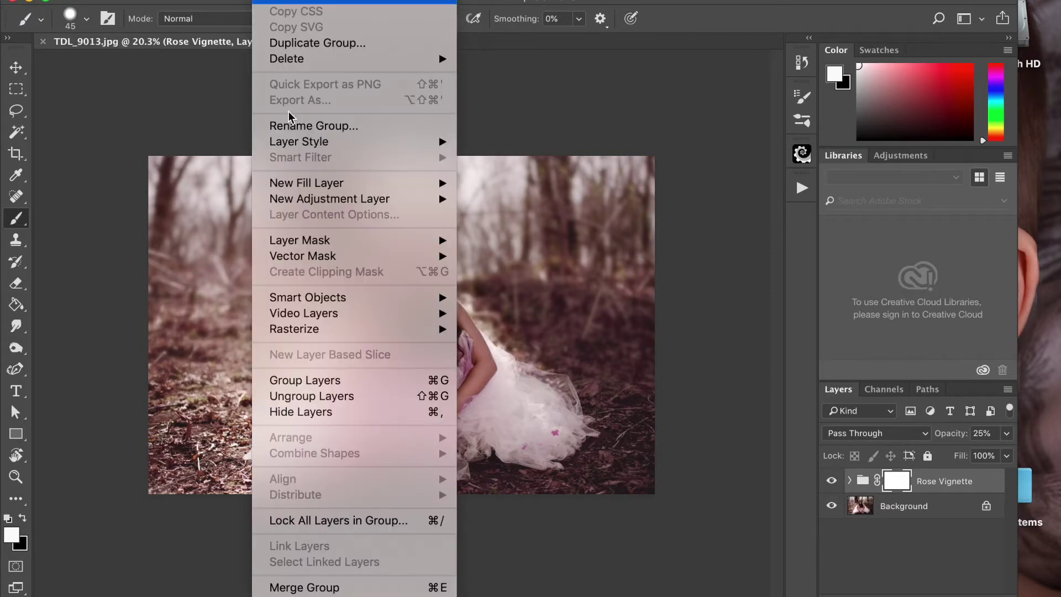
pyautogui.click(305, 587)
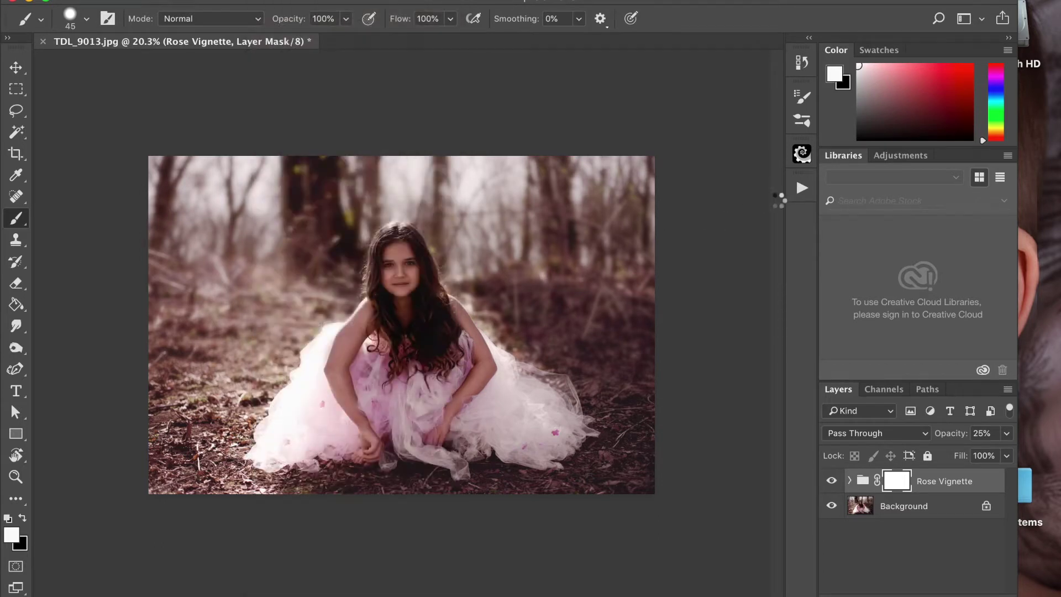
# Run the Brown Bear Vignette action from the vignettes section of the collection
pyautogui.click(801, 188)
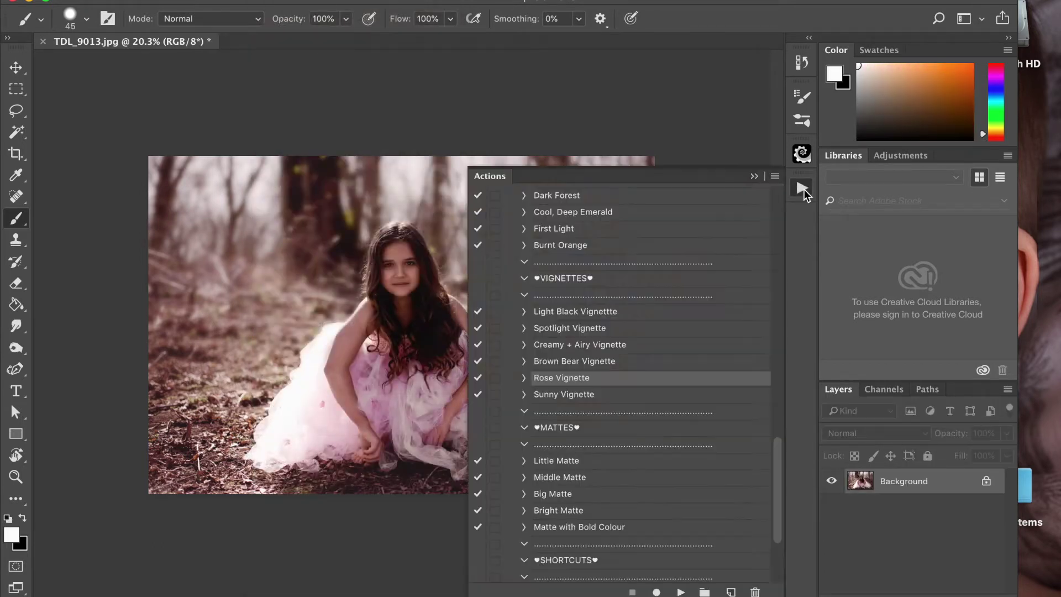
pyautogui.click(625, 364)
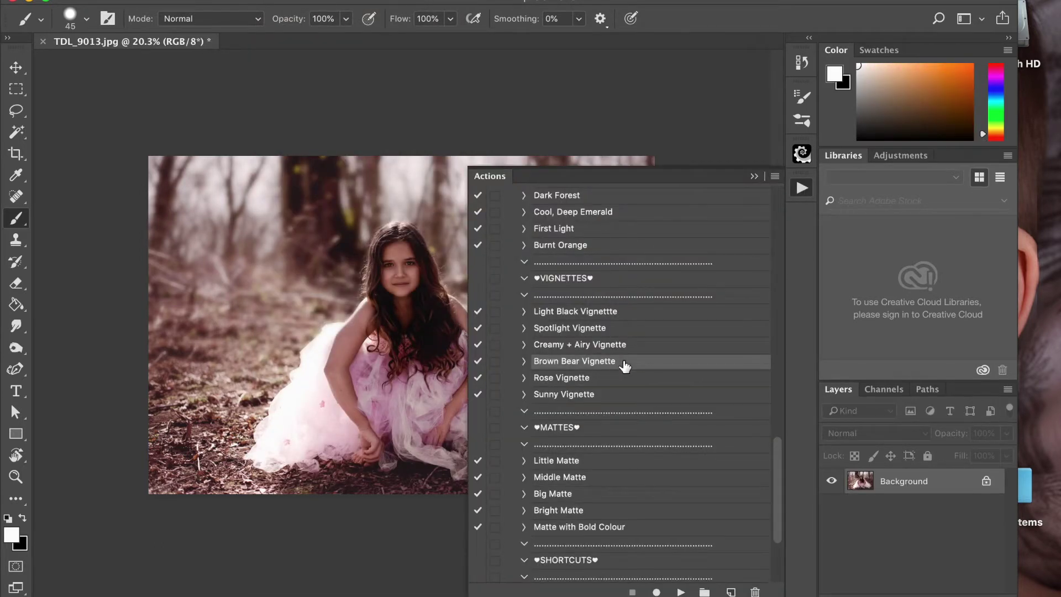
pyautogui.click(681, 593)
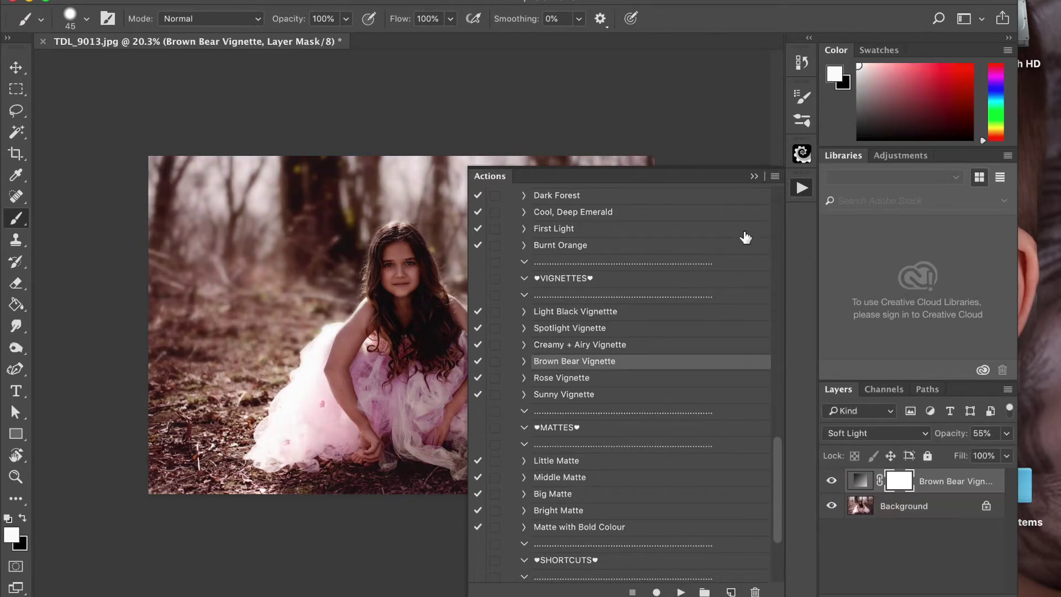
pyautogui.click(755, 176)
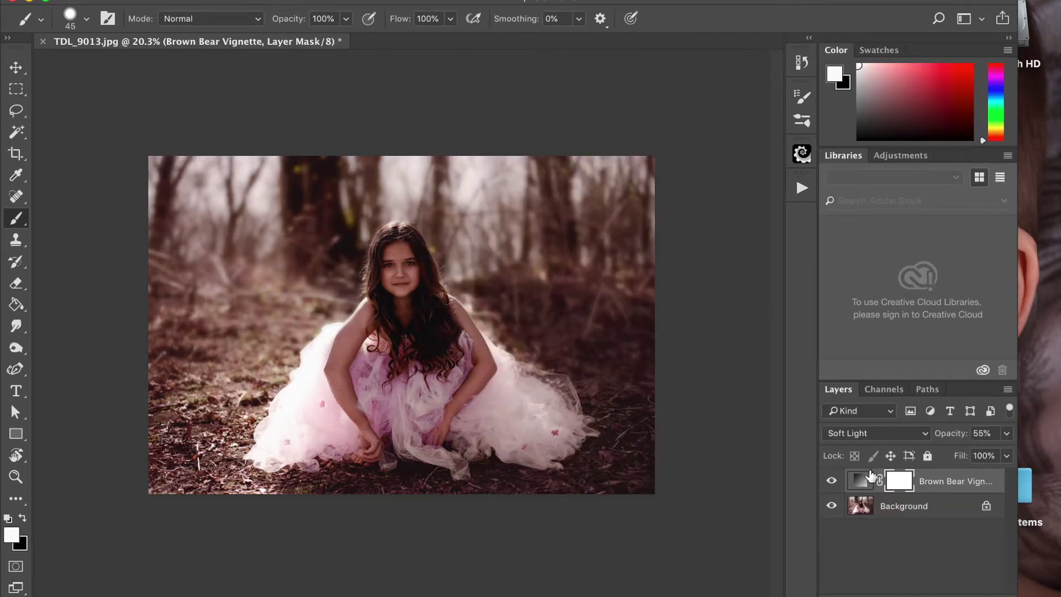
# Set the Brown Bear Vignette layer's opacity to 21%, compare the image with and without it, and flatten the image
pyautogui.click(1006, 433)
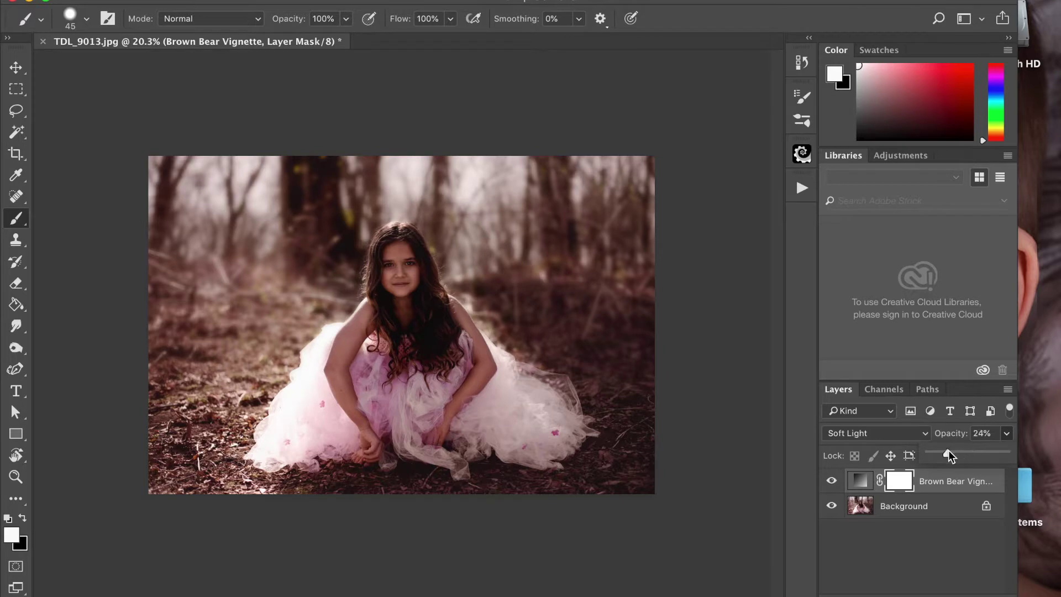
pyautogui.moveTo(948, 450); pyautogui.dragTo(945, 449)
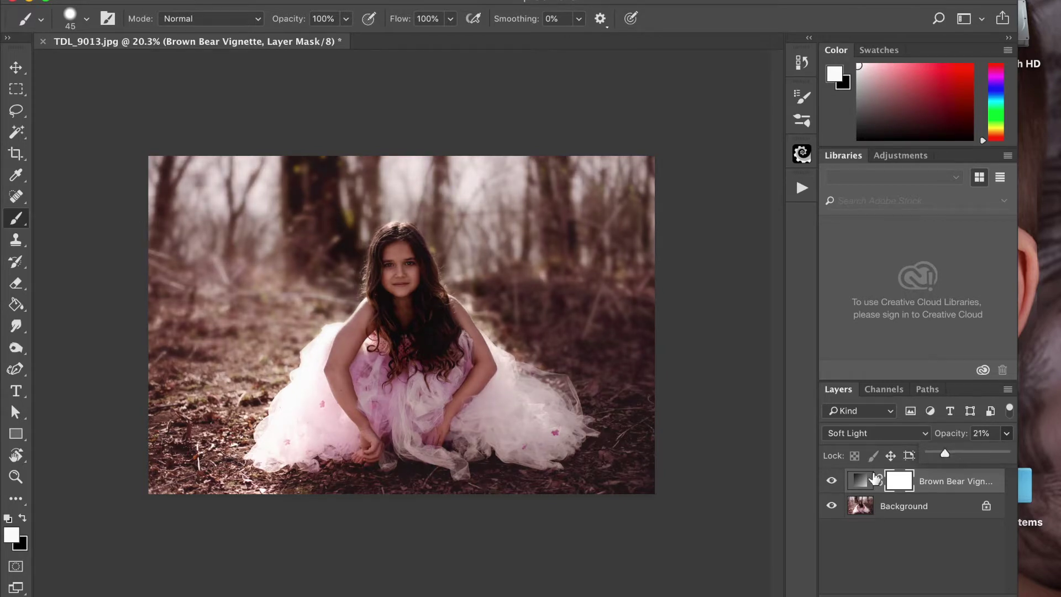
pyautogui.click(832, 480)
pyautogui.click(832, 480)
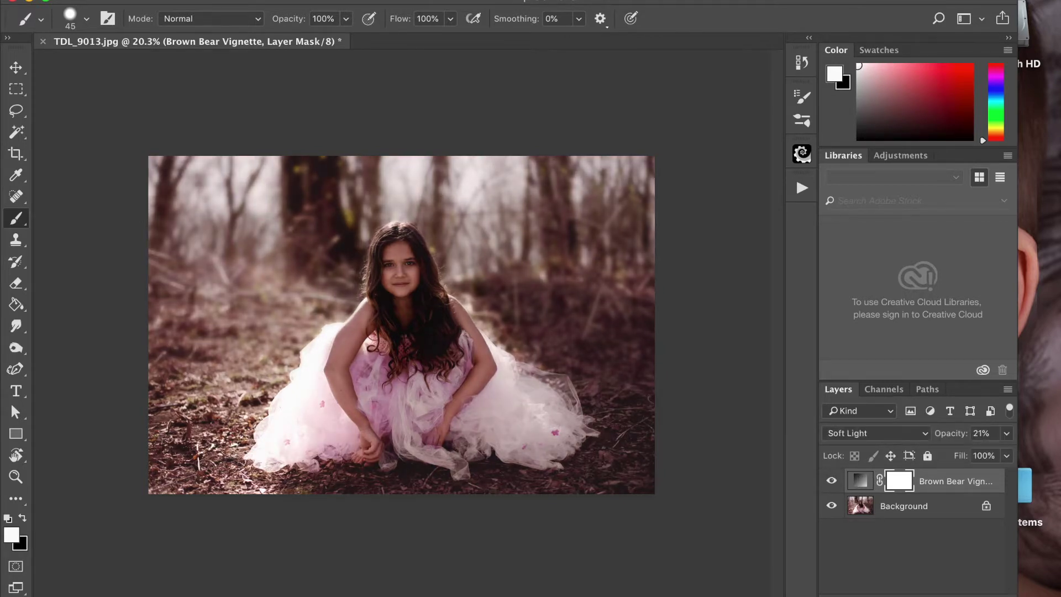
pyautogui.click(265, 0)
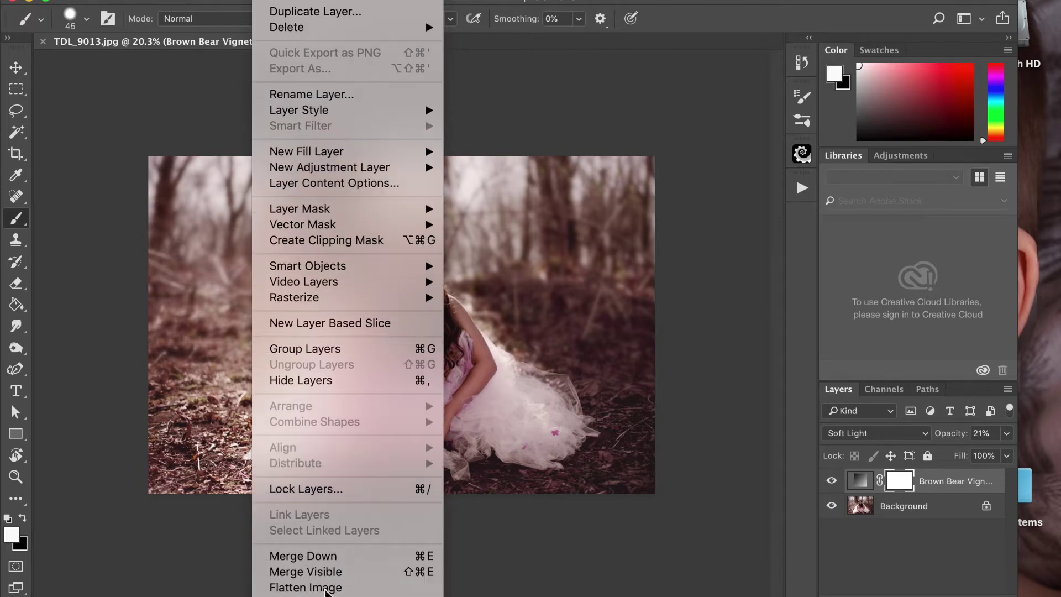
pyautogui.click(320, 587)
# Run the Creamy + Airy Vignette action from the vignettes section
pyautogui.click(801, 188)
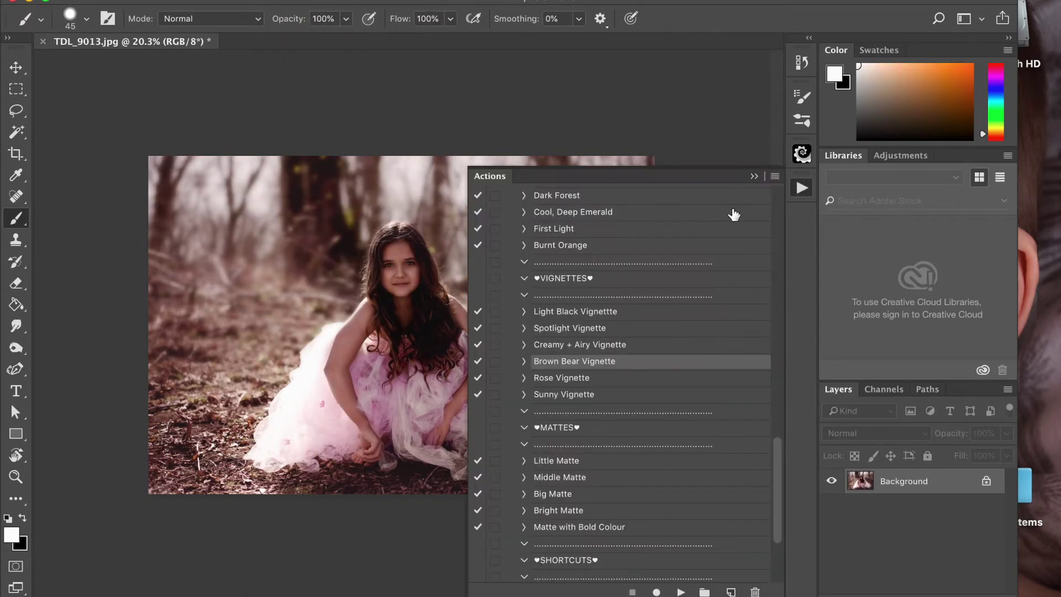
pyautogui.click(623, 329)
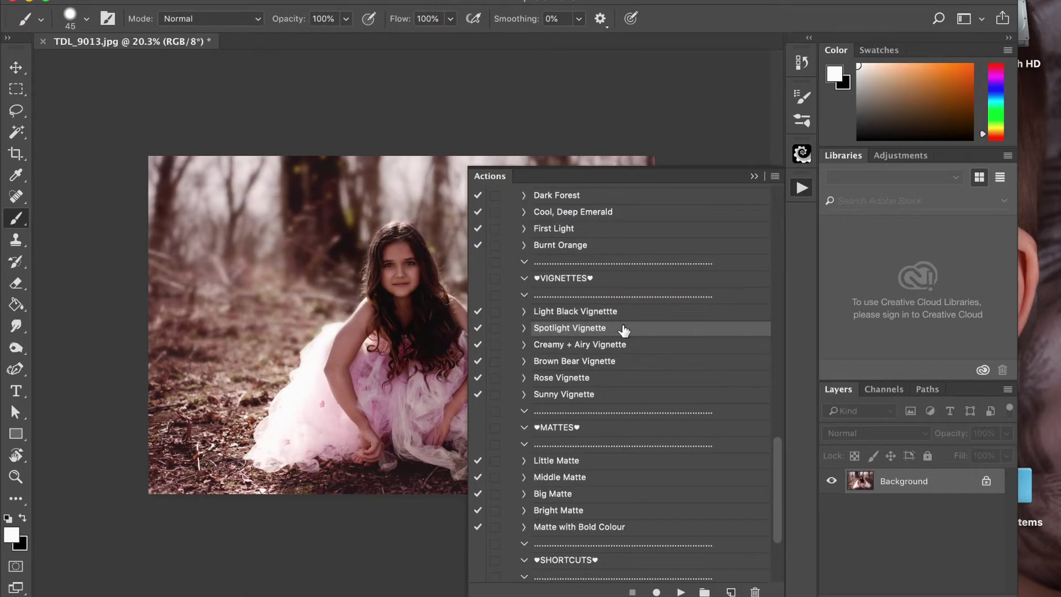
pyautogui.click(619, 346)
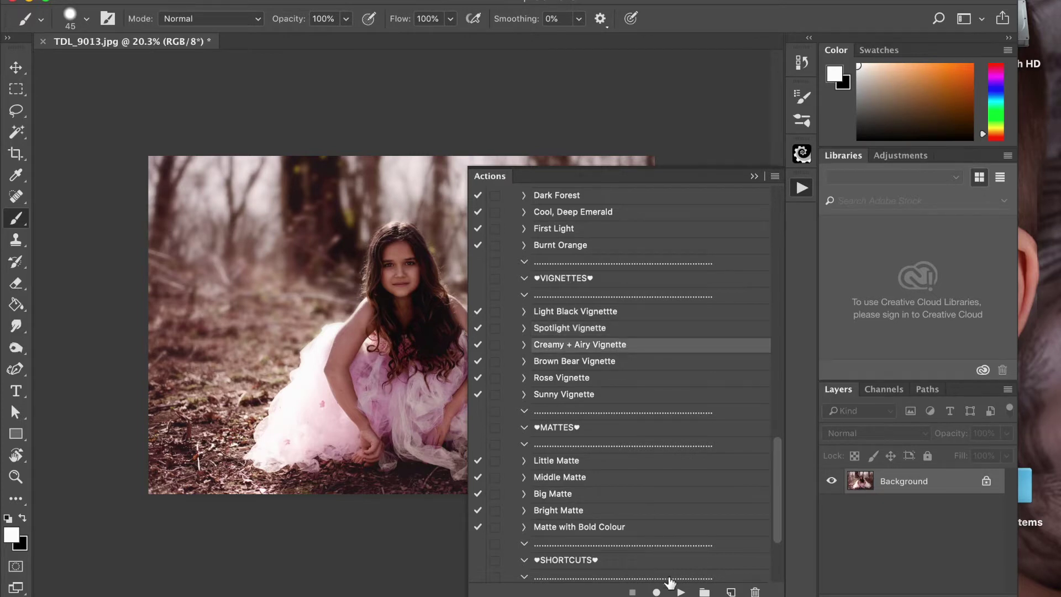
pyautogui.click(680, 592)
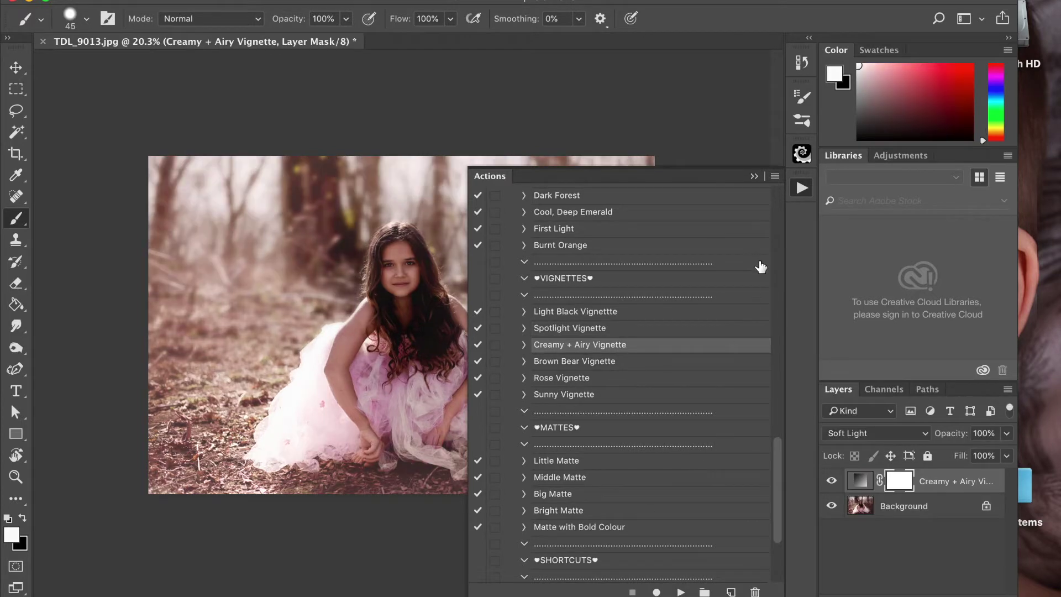
pyautogui.click(758, 177)
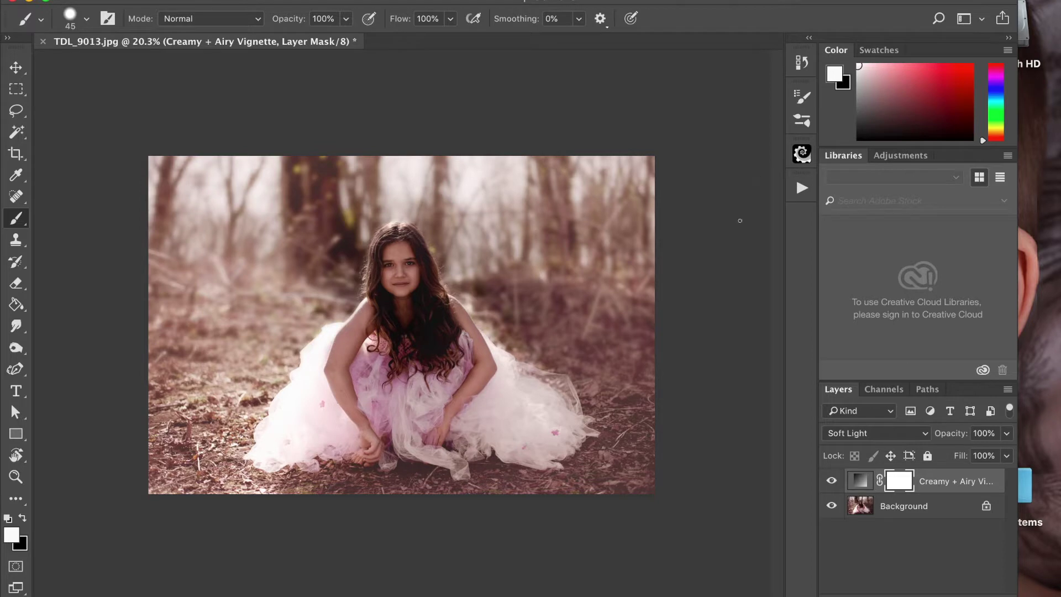
# Set the Creamy + Airy Vignette layer's opacity to 36%, check its effect, and merge it into the Background layer
pyautogui.click(1007, 433)
pyautogui.moveTo(944, 453); pyautogui.dragTo(952, 452)
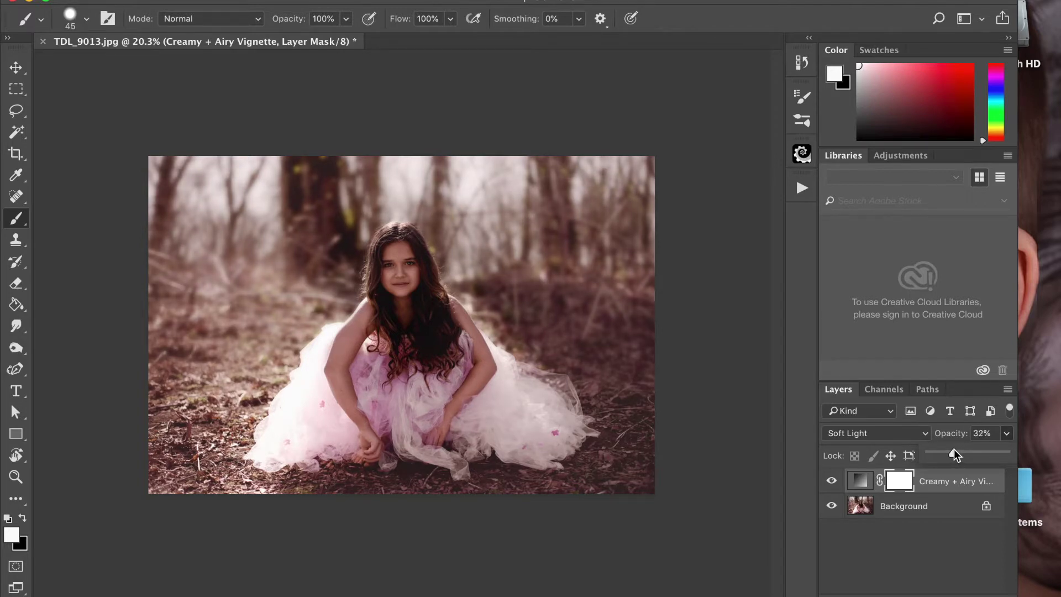
pyautogui.click(832, 481)
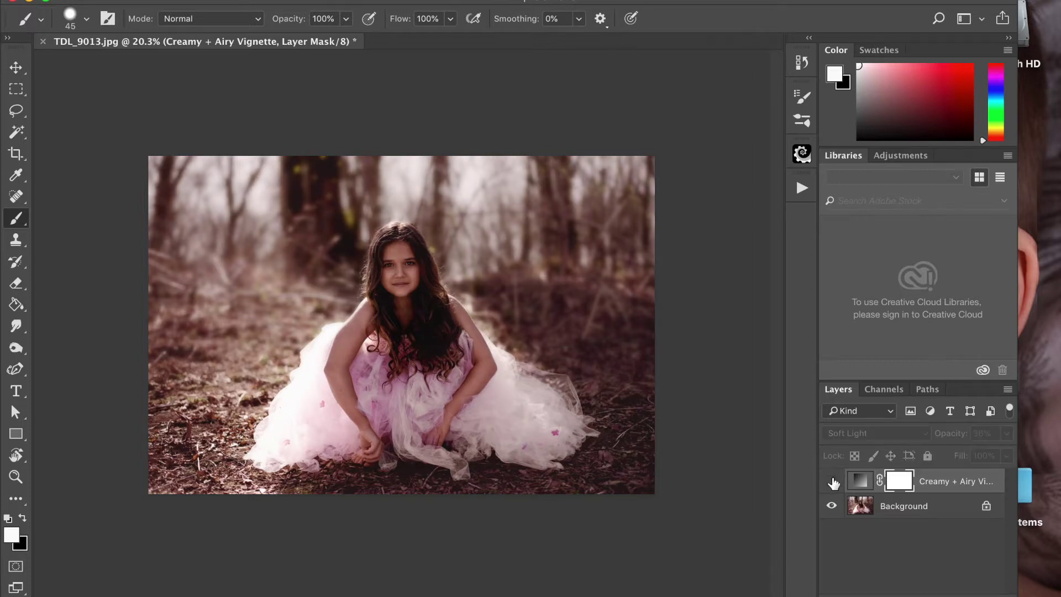
pyautogui.click(831, 481)
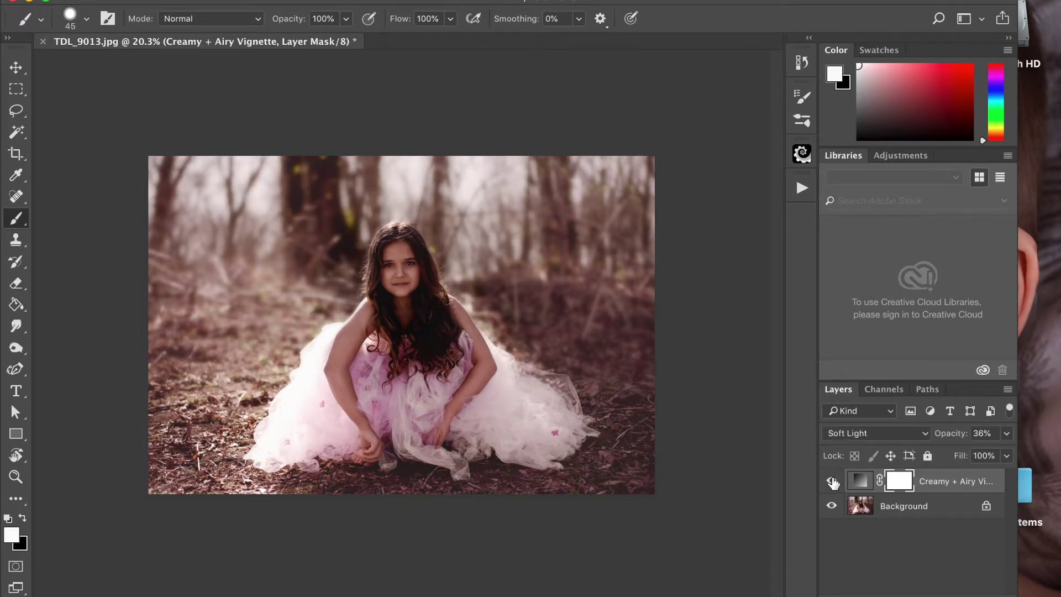
pyautogui.click(832, 481)
pyautogui.click(831, 481)
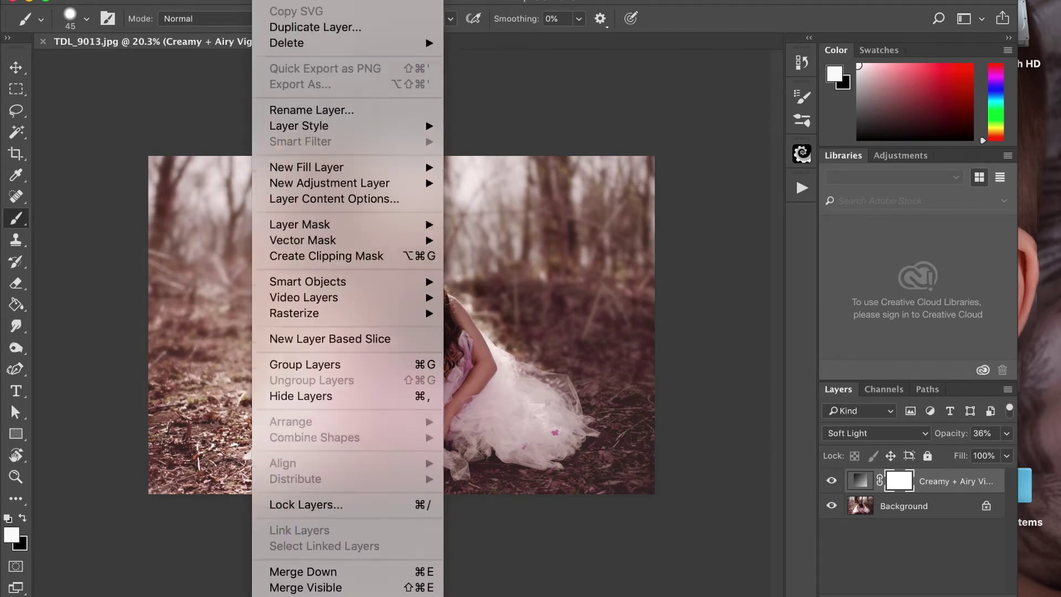
pyautogui.click(316, 587)
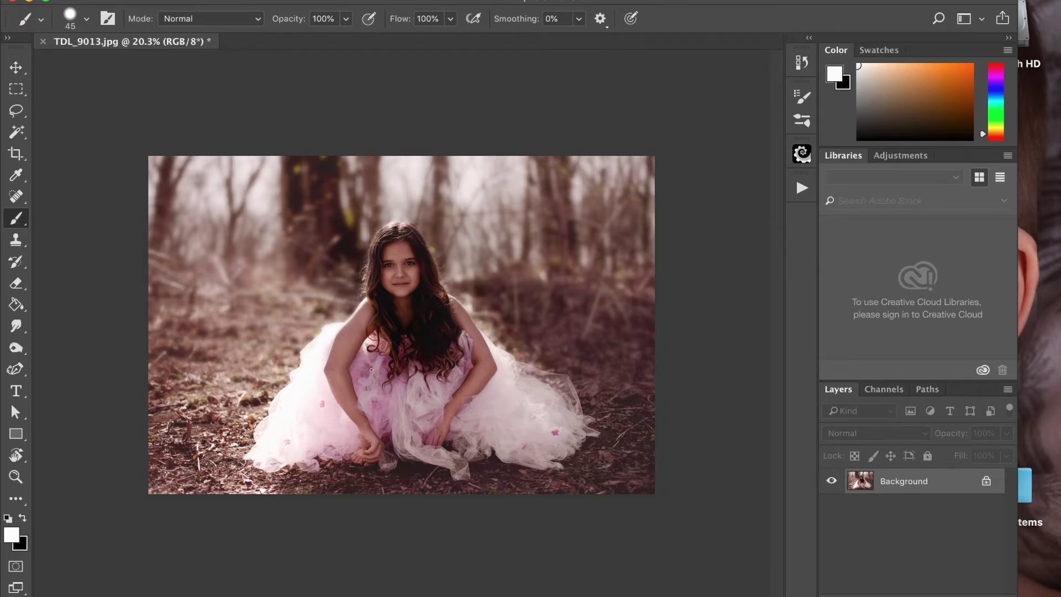
# Run the Vanilla Orchid action from the Dreamy Paint-In Colours section
pyautogui.click(800, 189)
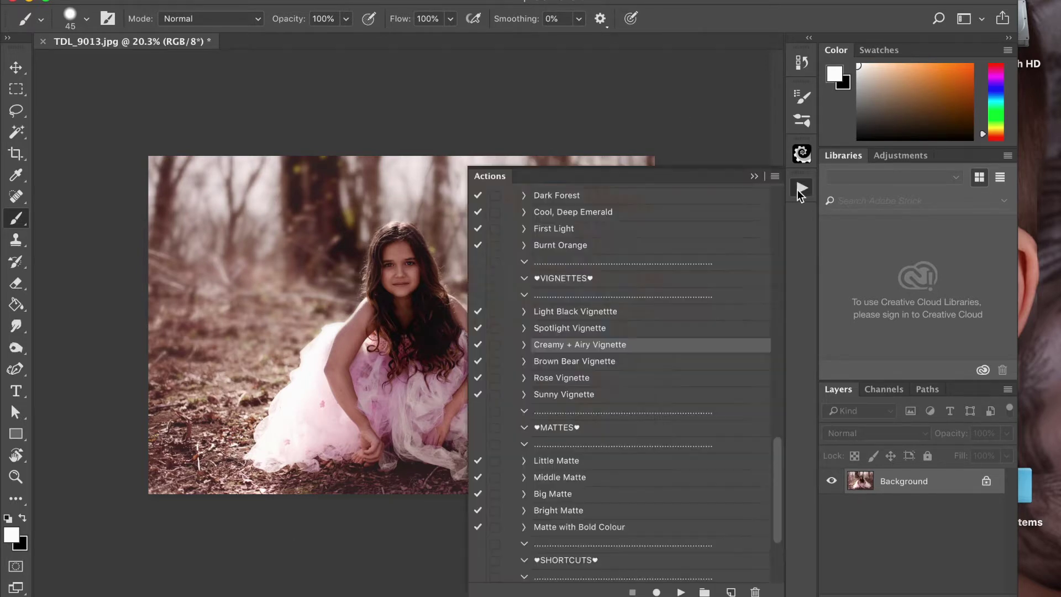
pyautogui.scroll(5, 635, 318)
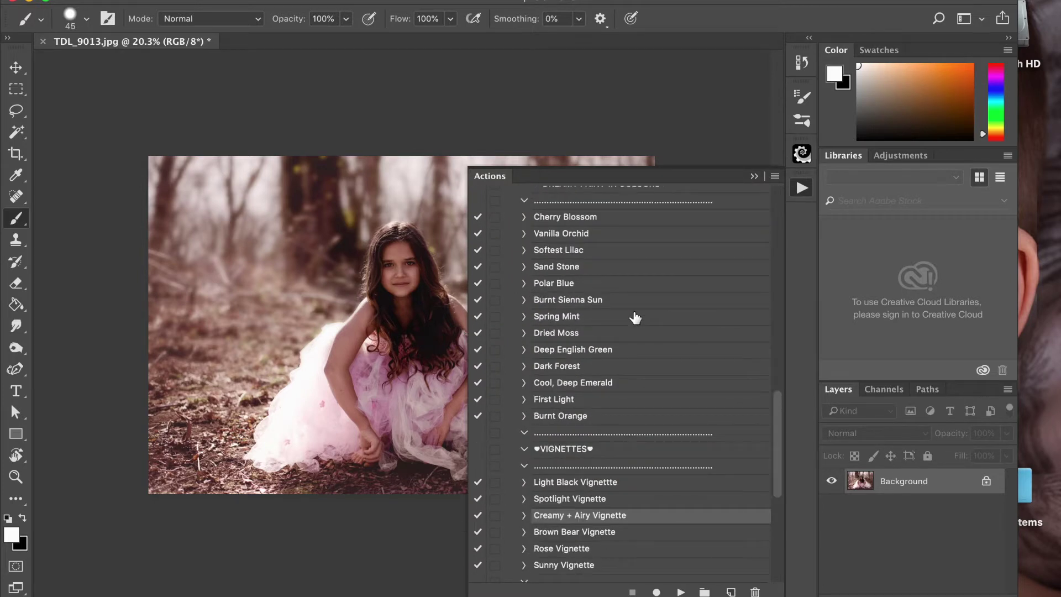
pyautogui.scroll(4, 634, 317)
pyautogui.scroll(-3, 635, 318)
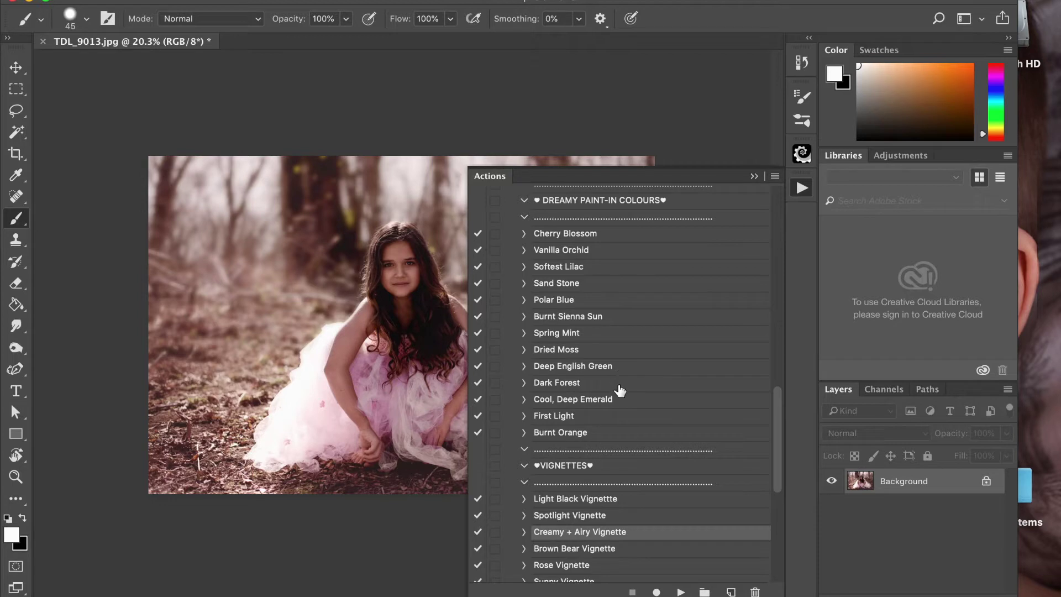
pyautogui.click(594, 422)
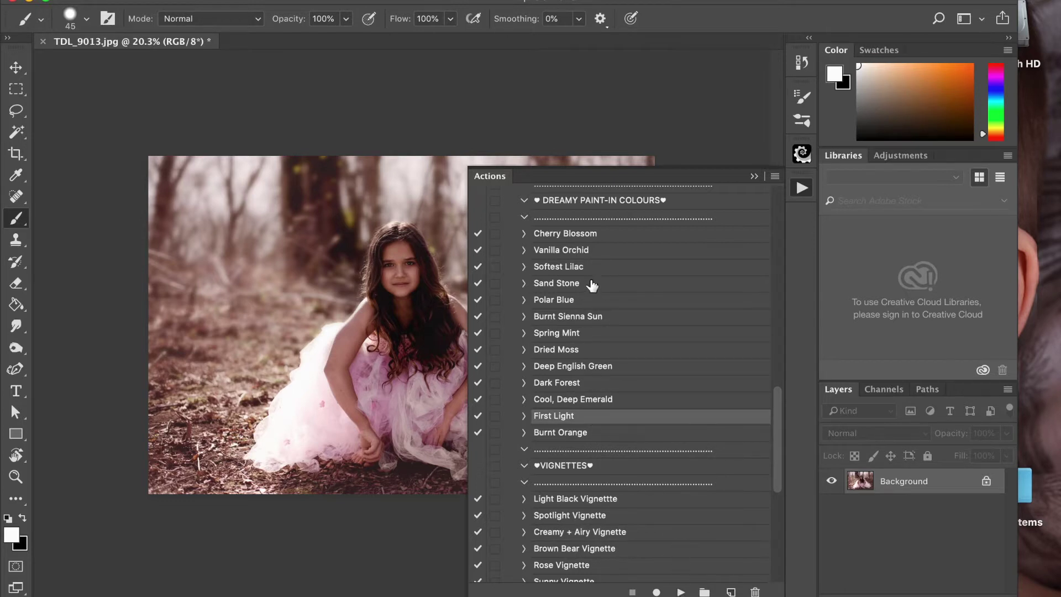
pyautogui.click(588, 254)
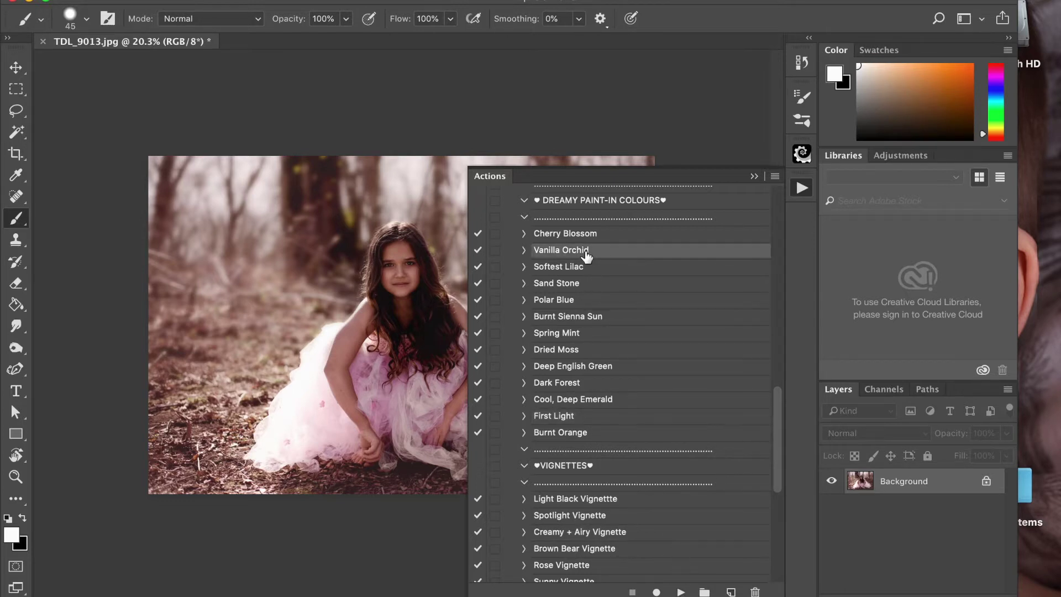
pyautogui.click(681, 592)
pyautogui.click(755, 177)
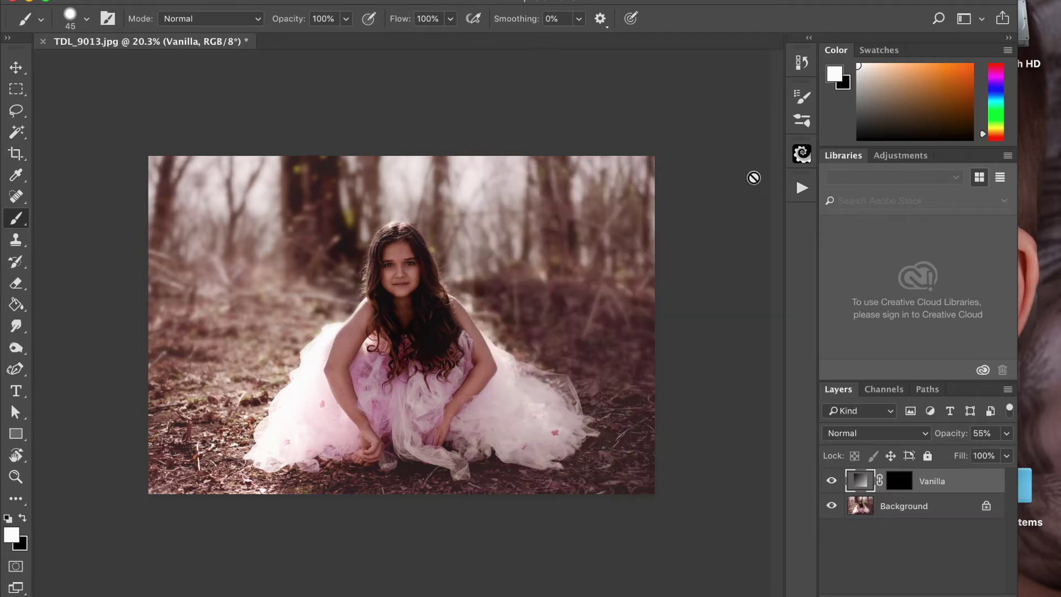
# Target the Vanilla layer's mask and set up a soft white brush with 0% hardness, 700 px size and 46% opacity
pyautogui.click(903, 481)
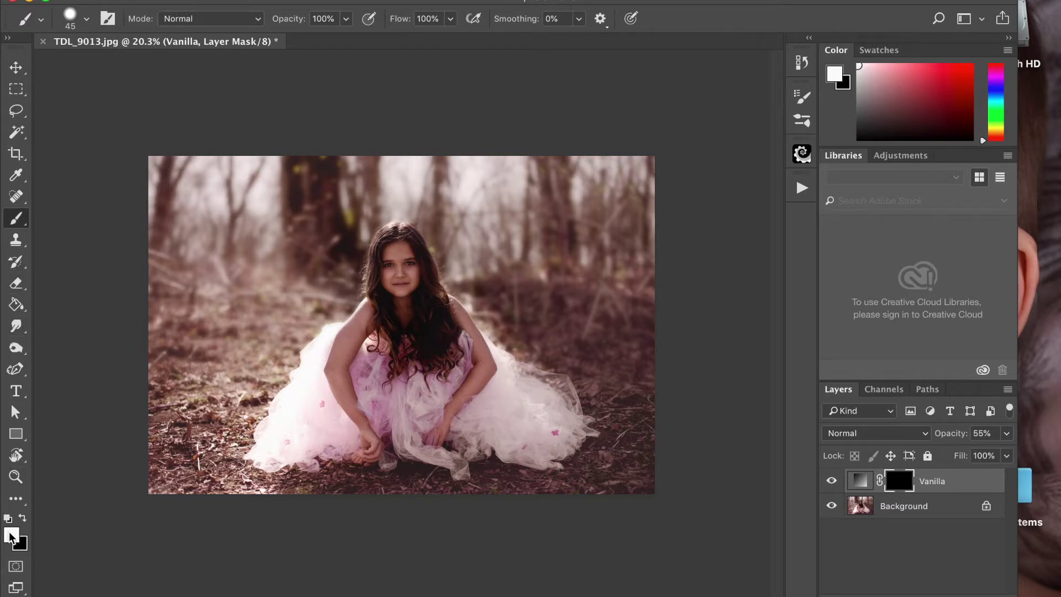
pyautogui.click(346, 18)
pyautogui.moveTo(350, 38); pyautogui.dragTo(304, 38)
pyautogui.click(456, 102)
pyautogui.press(']')
pyautogui.press(']')
pyautogui.press(']')
pyautogui.press(']')
pyautogui.press(']')
pyautogui.press(']')
pyautogui.press(']')
pyautogui.press(']')
pyautogui.press(']')
pyautogui.press(']')
pyautogui.press(']')
pyautogui.press(']')
pyautogui.click(86, 19)
pyautogui.click(94, 105)
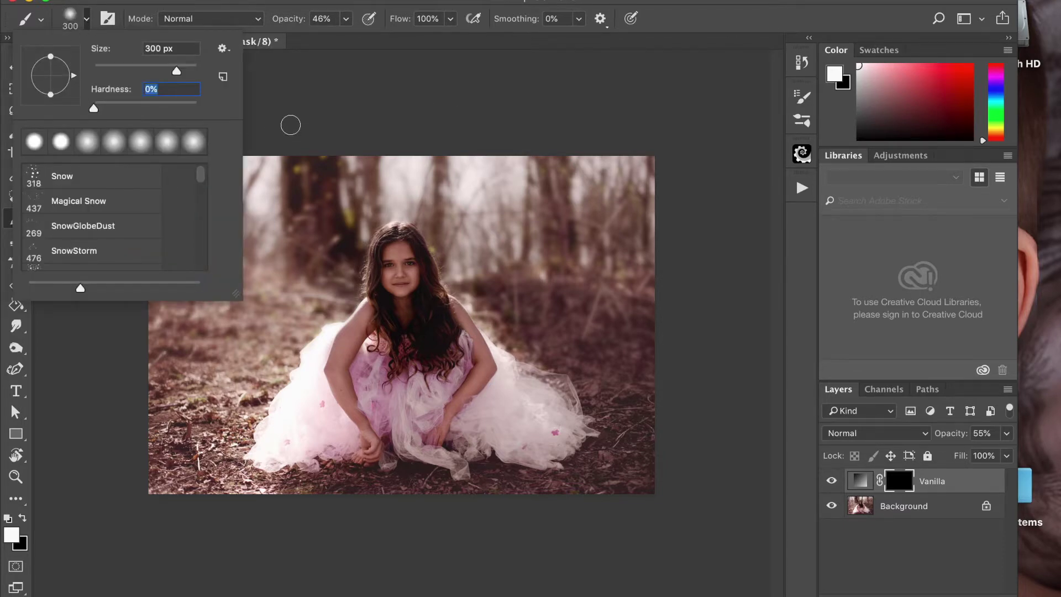
pyautogui.click(290, 124)
pyautogui.press(']')
pyautogui.press(']')
pyautogui.press(']')
pyautogui.press(']')
# Try a stroke over the dress bodice, undo it, and reduce the brush to 400 px and 19% opacity
pyautogui.moveTo(378, 367)
pyautogui.mouseDown()
pyautogui.moveTo(386, 407)
pyautogui.moveTo(453, 358)
pyautogui.moveTo(403, 381)
pyautogui.moveTo(381, 367)
pyautogui.mouseUp()
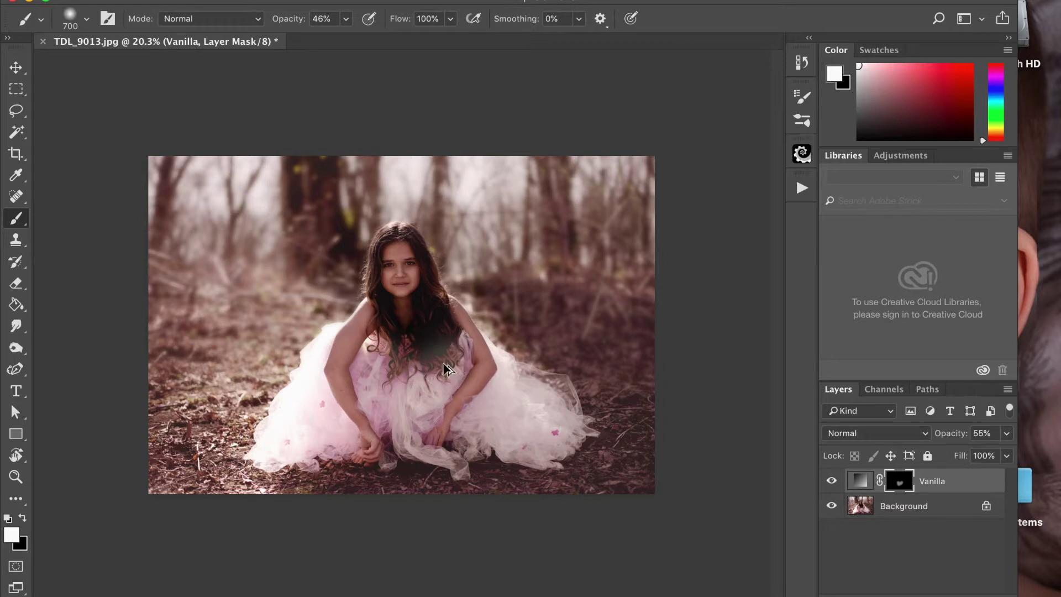
pyautogui.press('super+z')
pyautogui.press('[')
pyautogui.press('[')
pyautogui.press('[')
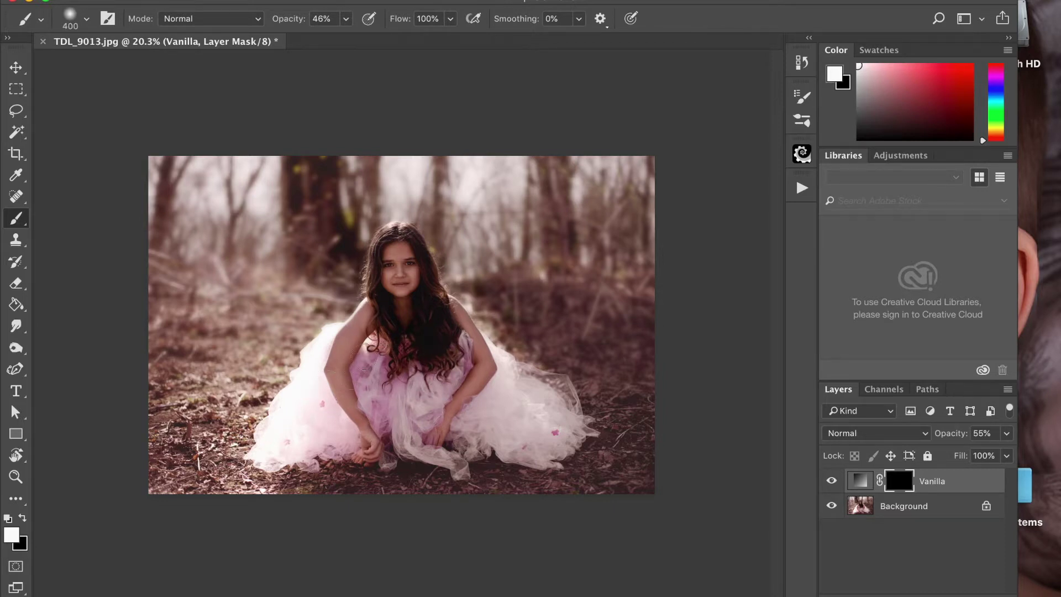
pyautogui.click(345, 20)
pyautogui.moveTo(346, 38); pyautogui.dragTo(324, 38)
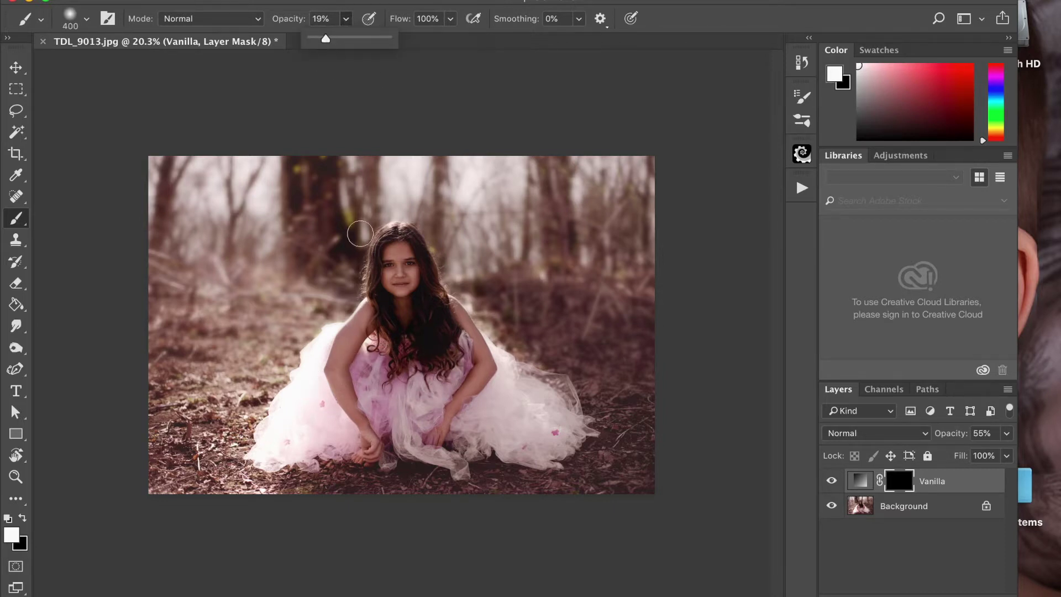
# Paint the vanilla tint onto the dress bodice and front through the mask, reducing the brush to 300 px and 175 px
pyautogui.click(373, 361)
pyautogui.moveTo(387, 362)
pyautogui.mouseDown()
pyautogui.moveTo(395, 375)
pyautogui.moveTo(381, 399)
pyautogui.mouseUp()
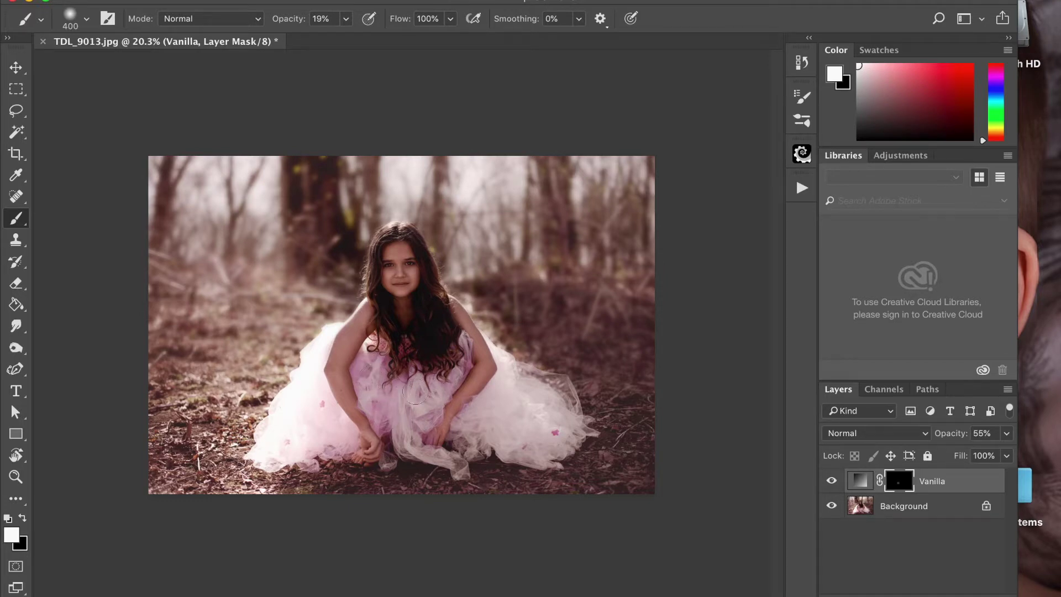
pyautogui.press('[')
pyautogui.press('[')
pyautogui.press('[')
pyautogui.moveTo(463, 362)
pyautogui.mouseDown()
pyautogui.moveTo(467, 347)
pyautogui.moveTo(445, 385)
pyautogui.mouseUp()
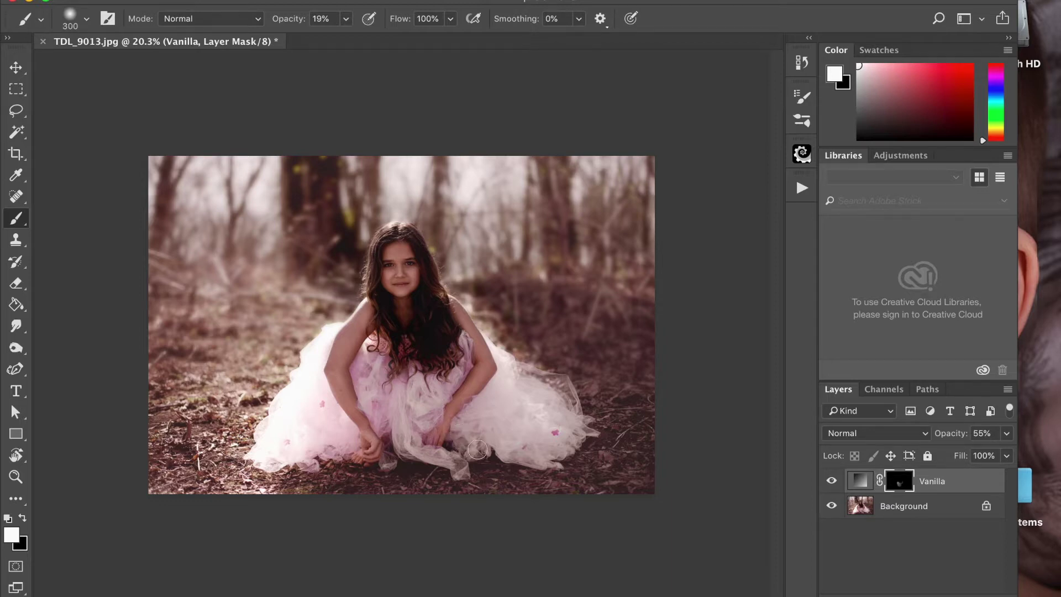
pyautogui.press('[')
pyautogui.press('[')
pyautogui.press('[')
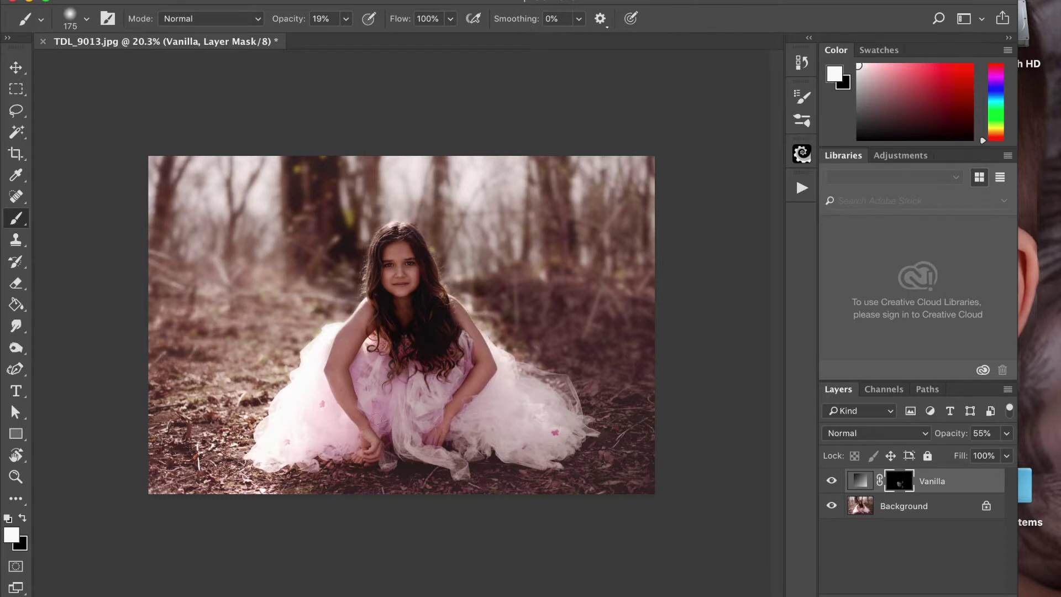
pyautogui.moveTo(376, 419); pyautogui.dragTo(365, 378)
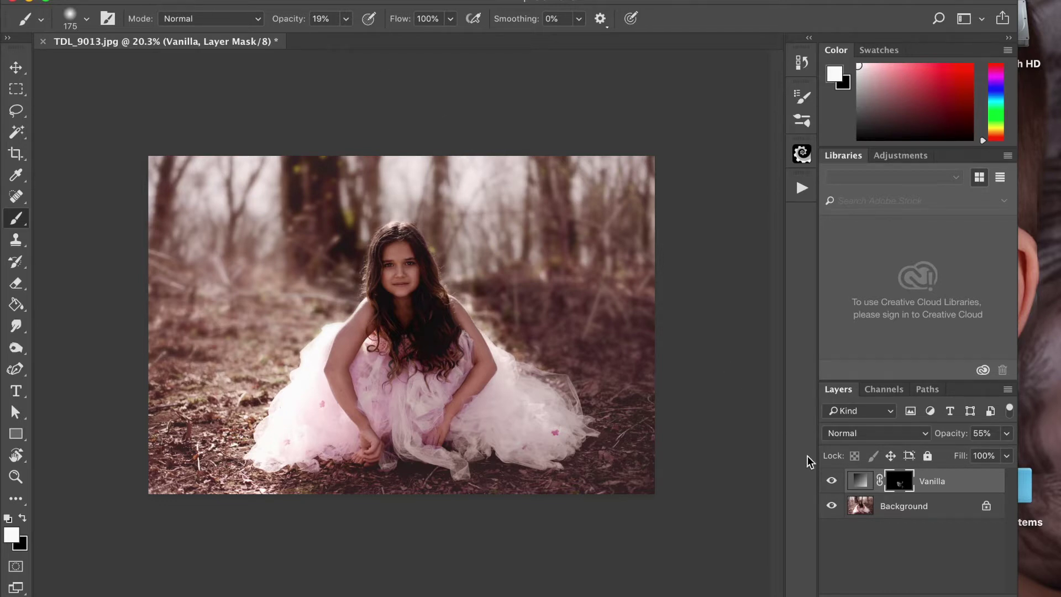
# Compare the image with and without the Vanilla layer and flatten the image
pyautogui.click(832, 481)
pyautogui.click(832, 482)
pyautogui.click(832, 482)
pyautogui.click(832, 481)
pyautogui.click(267, 0)
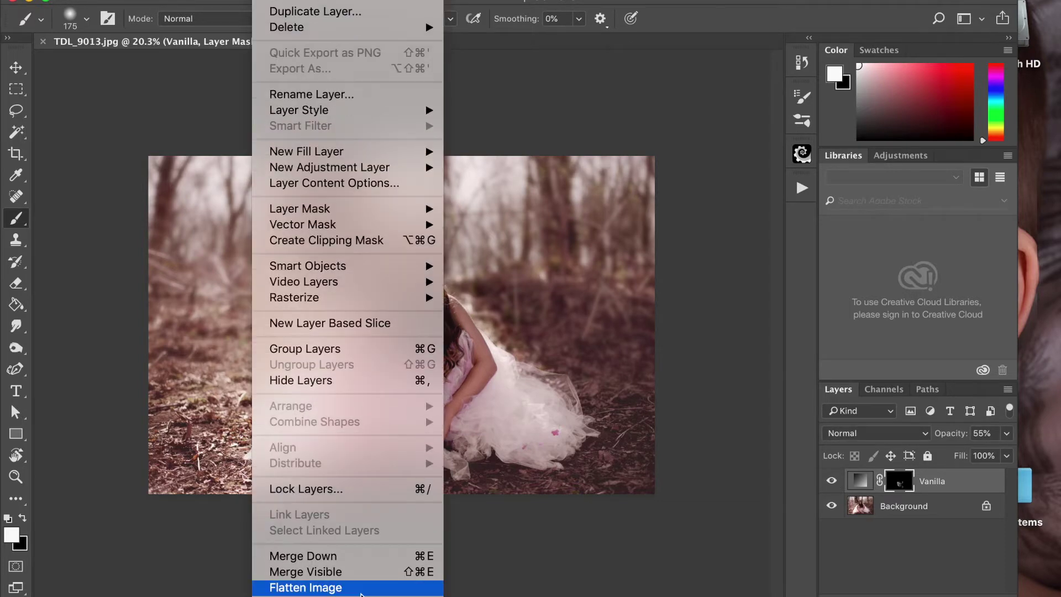
pyautogui.click(342, 588)
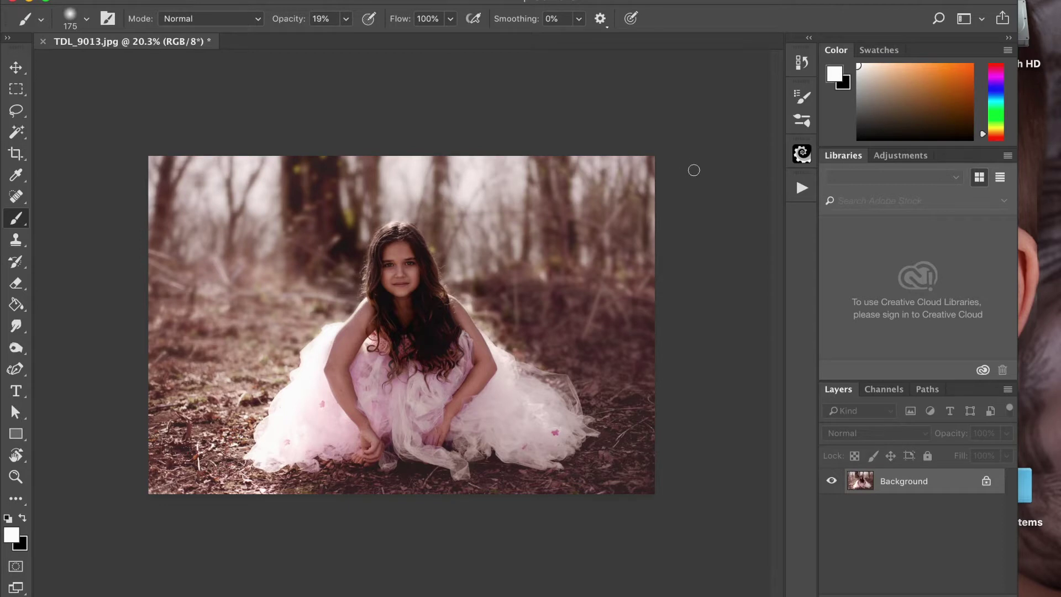
# Run the Burnt Sienna Sun paint-in colour action and enlarge the brush to 1000 px
pyautogui.click(802, 188)
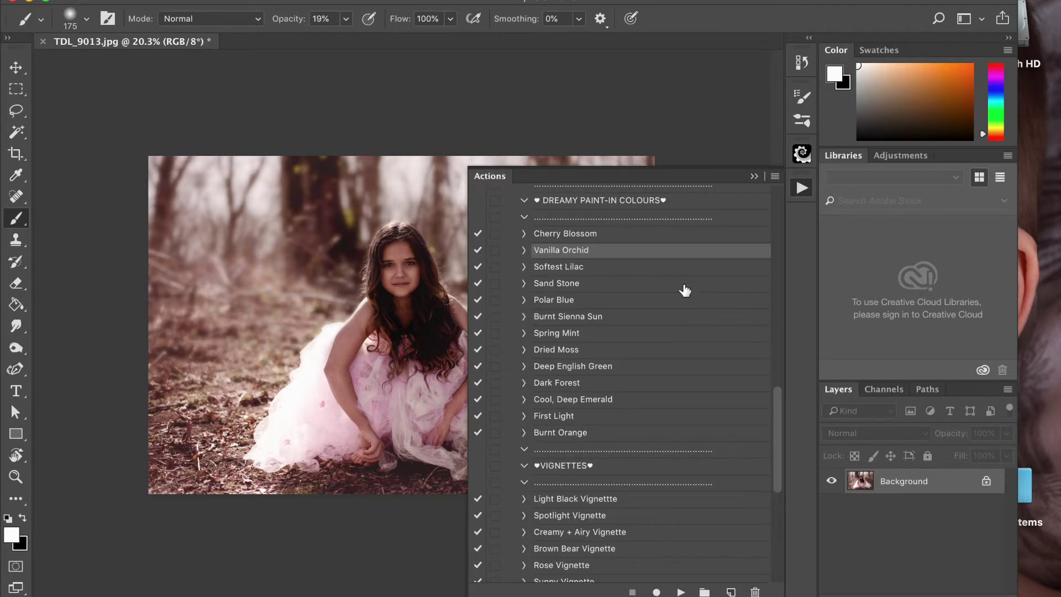
pyautogui.click(669, 317)
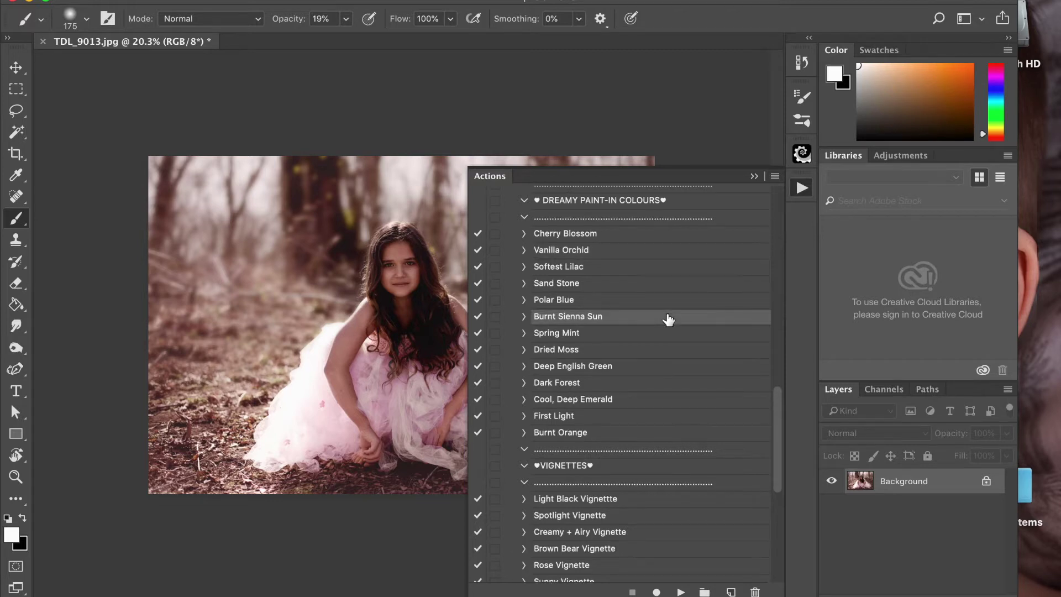
pyautogui.click(679, 590)
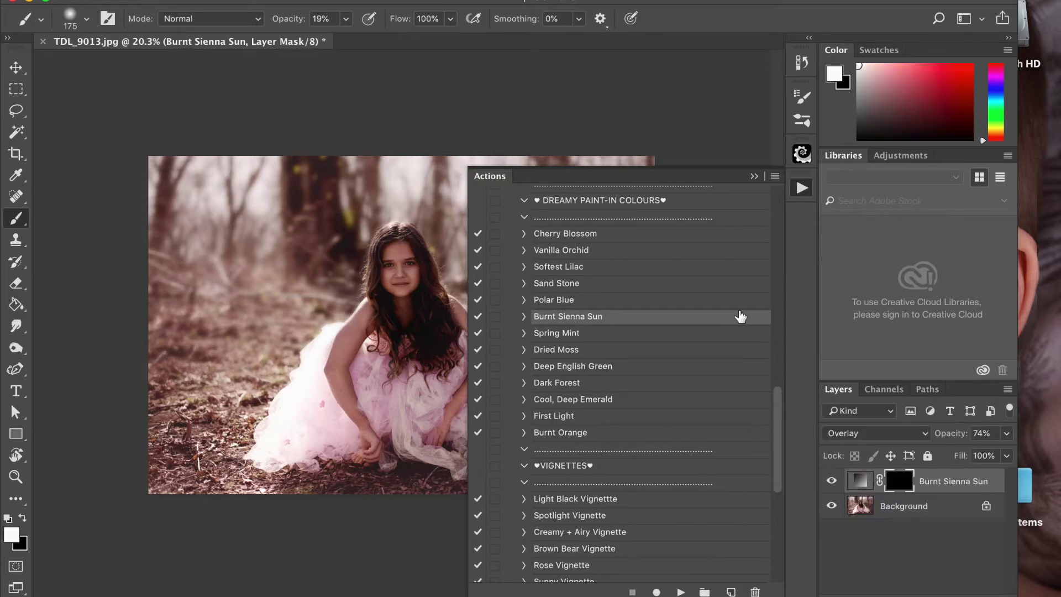
pyautogui.click(754, 176)
pyautogui.press(']')
pyautogui.press(']')
pyautogui.press(']')
pyautogui.press(']')
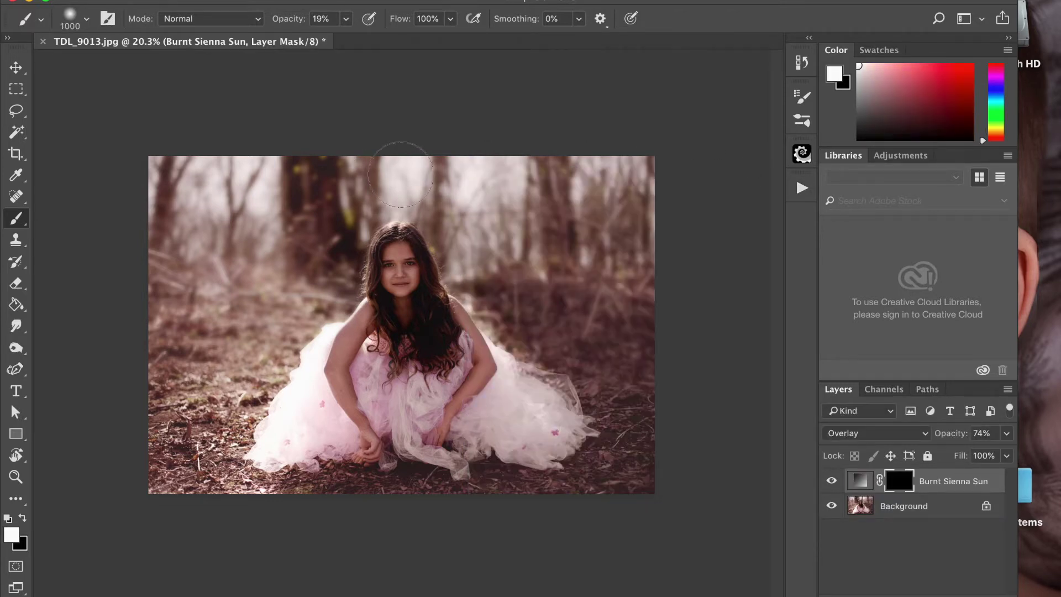
# Paint the Burnt Sienna Sun tint across the upper forest background through the mask and enlarge the brush to 1200 px
pyautogui.moveTo(500, 216)
pyautogui.mouseDown()
pyautogui.moveTo(616, 218)
pyautogui.moveTo(615, 236)
pyautogui.moveTo(542, 145)
pyautogui.mouseUp()
pyautogui.moveTo(158, 189)
pyautogui.mouseDown()
pyautogui.moveTo(308, 189)
pyautogui.moveTo(360, 155)
pyautogui.moveTo(307, 226)
pyautogui.moveTo(361, 166)
pyautogui.mouseUp()
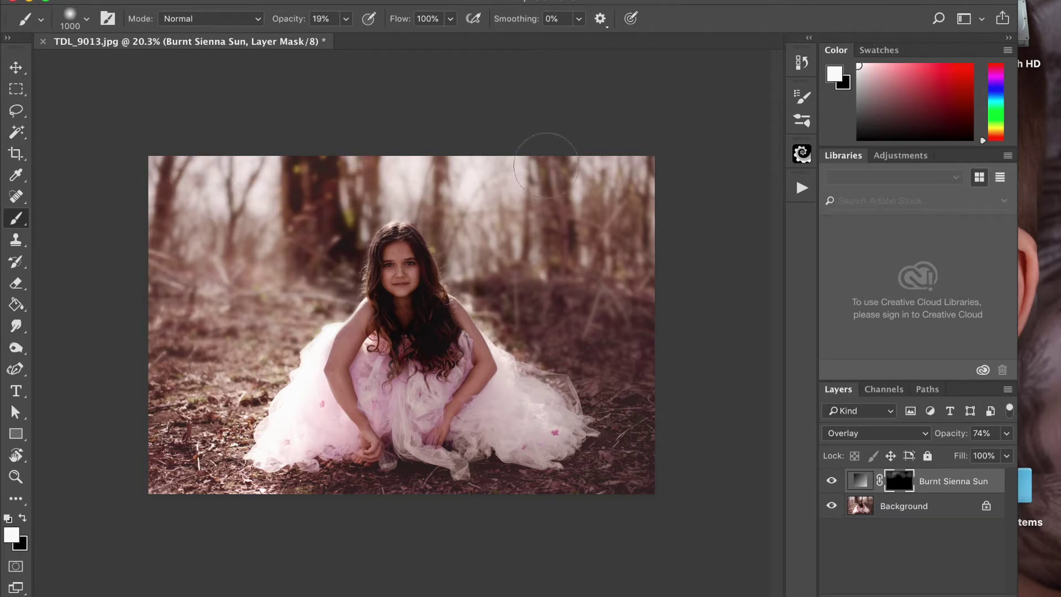
pyautogui.press(']')
pyautogui.press(']')
# Lower the Burnt Sienna Sun layer's opacity to 22% and flatten the image
pyautogui.click(1006, 434)
pyautogui.moveTo(959, 455)
pyautogui.mouseDown()
pyautogui.moveTo(917, 447)
pyautogui.moveTo(1007, 452)
pyautogui.moveTo(904, 442)
pyautogui.moveTo(952, 459)
pyautogui.mouseUp()
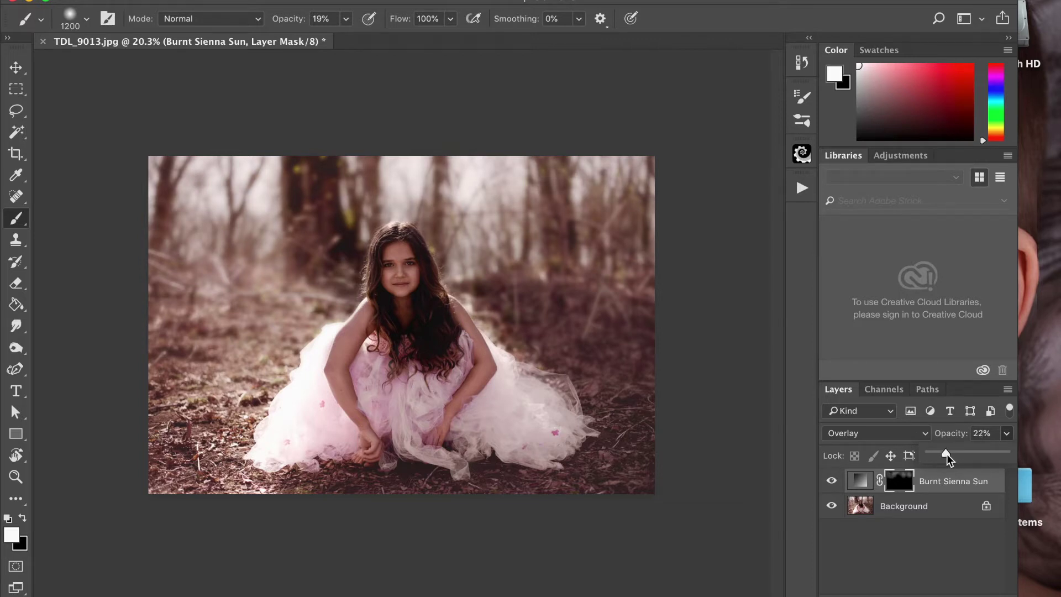
pyautogui.click(261, 1)
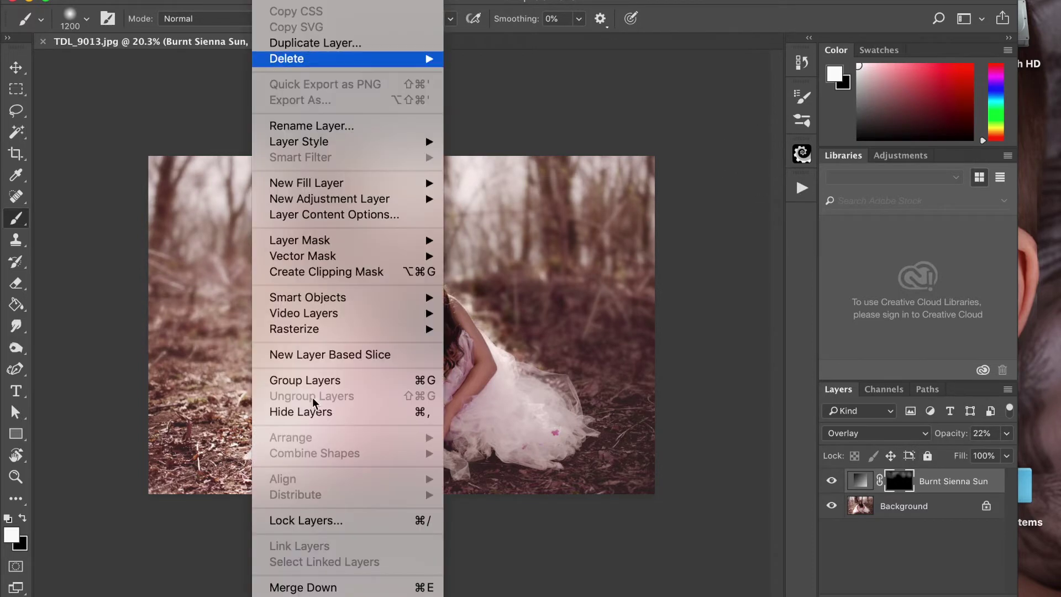
pyautogui.click(338, 589)
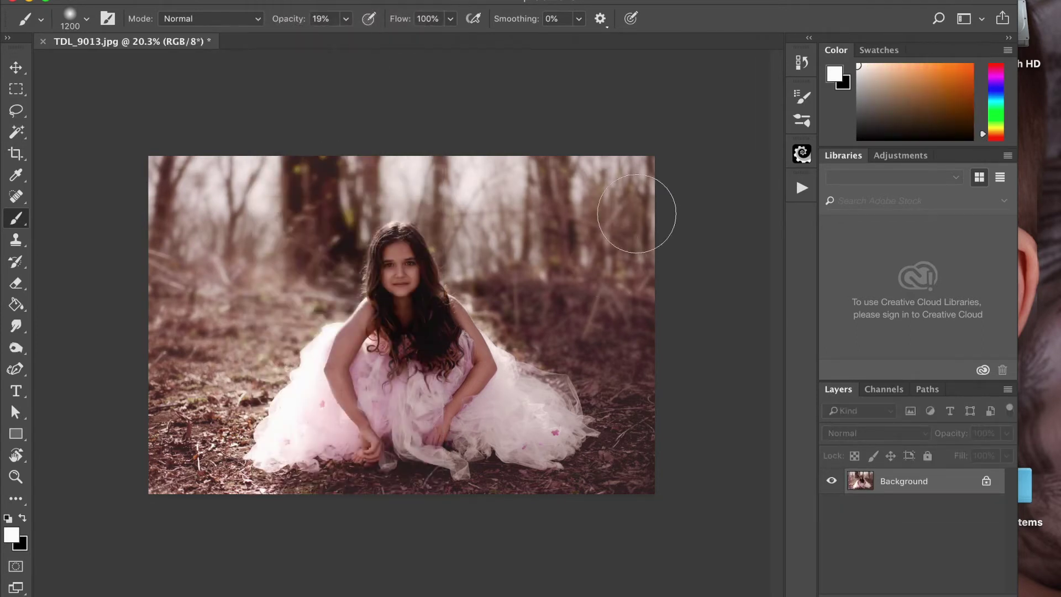
# Run the Dried Moss paint-in colour action and reduce the brush to 250 px
pyautogui.click(801, 188)
pyautogui.click(602, 353)
pyautogui.click(681, 591)
pyautogui.click(751, 174)
pyautogui.press('[')
pyautogui.press('[')
pyautogui.press('[')
pyautogui.press('[')
pyautogui.press('[')
pyautogui.press('[')
pyautogui.press('[')
pyautogui.press('[')
pyautogui.press('[')
pyautogui.press('[')
pyautogui.press('[')
pyautogui.press('[')
pyautogui.press('[')
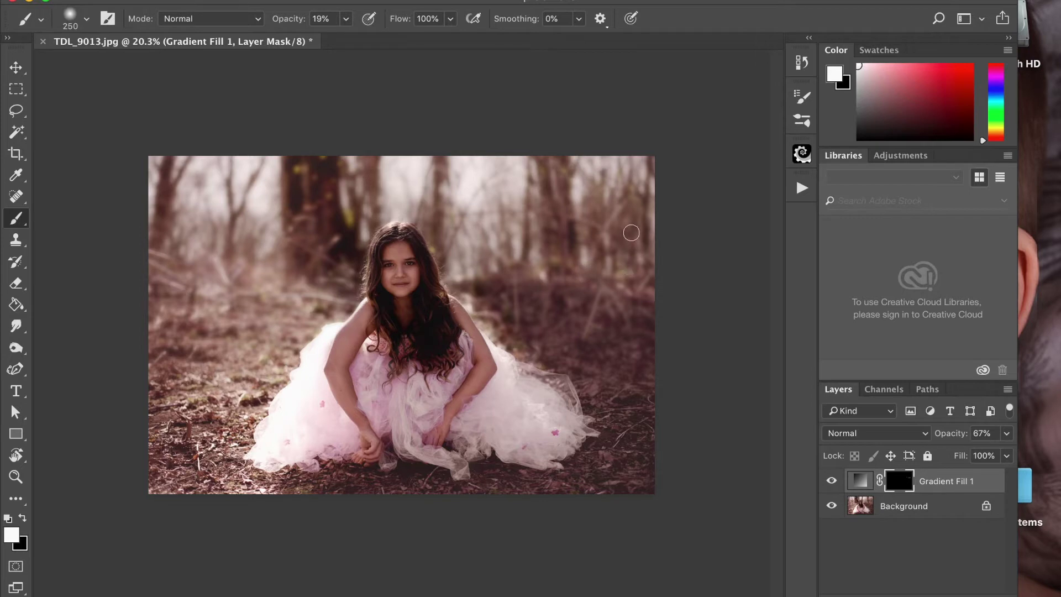
# Paint the moss tint onto the background trees with 400, 500 and 300 px brushes, and compare the image with the layer hidden
pyautogui.press(']')
pyautogui.press(']')
pyautogui.press(']')
pyautogui.press(']')
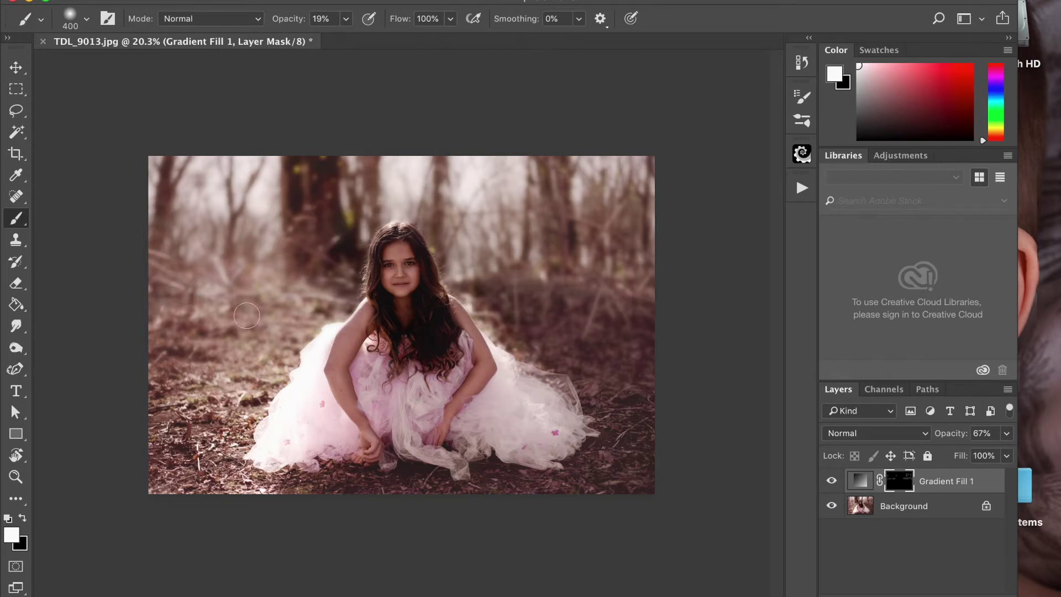
pyautogui.press(']')
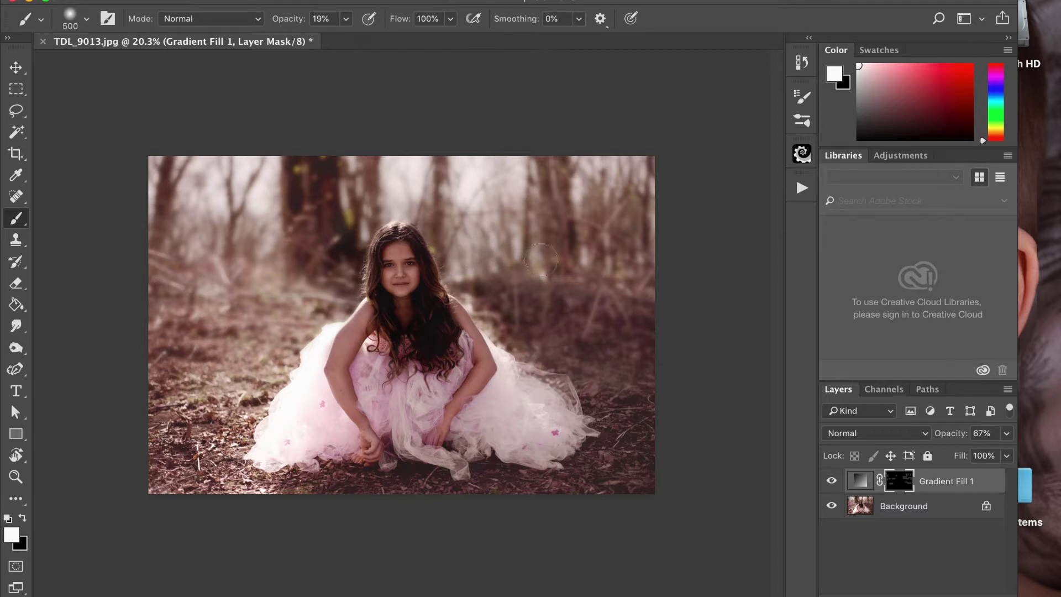
pyautogui.moveTo(303, 201)
pyautogui.mouseDown()
pyautogui.moveTo(315, 206)
pyautogui.moveTo(306, 251)
pyautogui.moveTo(334, 272)
pyautogui.moveTo(350, 259)
pyautogui.mouseUp()
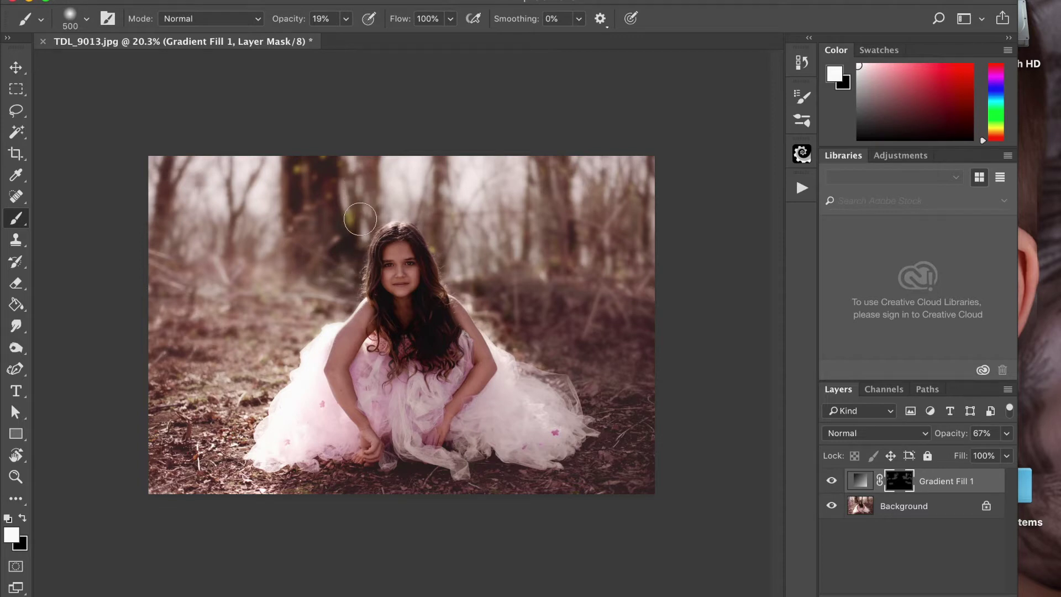
pyautogui.press('[')
pyautogui.press('[')
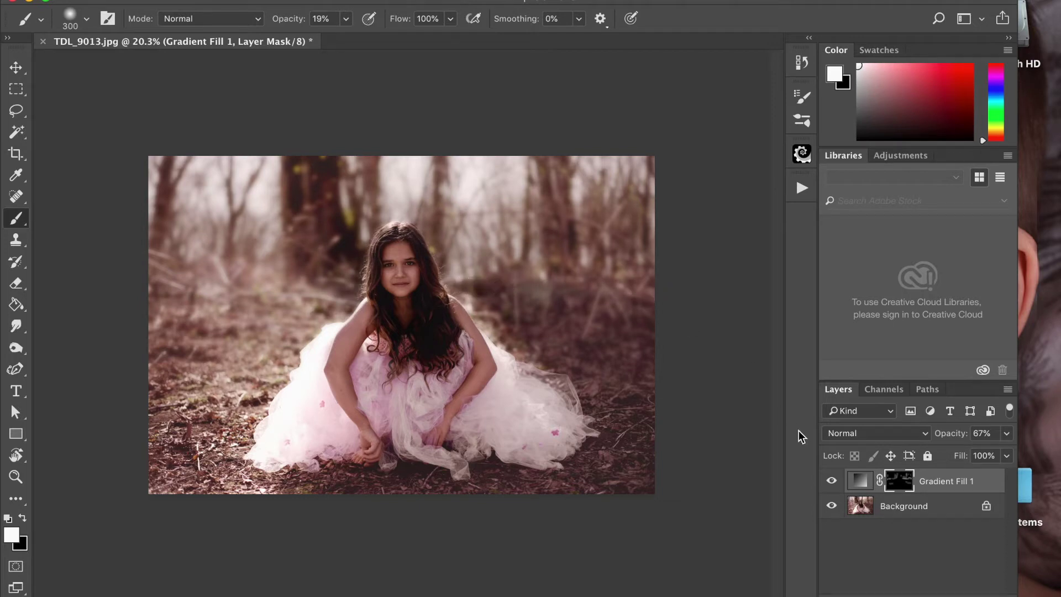
pyautogui.click(832, 480)
pyautogui.click(832, 481)
# Paint more moss tint across the background beside the girl with a 600 px brush and flatten the image
pyautogui.press(']')
pyautogui.press(']')
pyautogui.press(']')
pyautogui.moveTo(651, 284)
pyautogui.mouseDown()
pyautogui.moveTo(530, 297)
pyautogui.moveTo(543, 295)
pyautogui.moveTo(480, 287)
pyautogui.mouseUp()
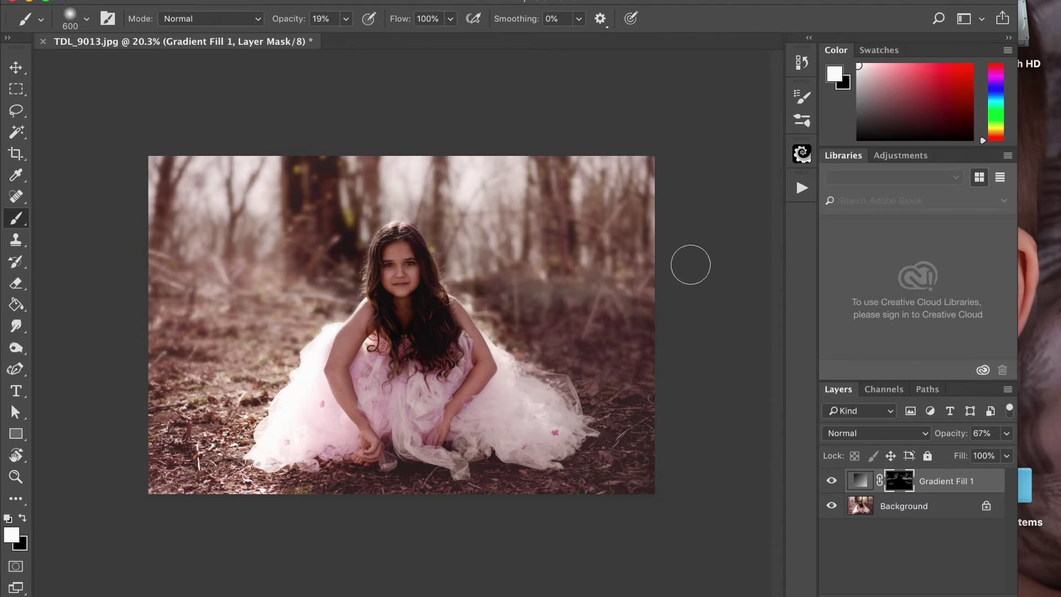
pyautogui.click(271, 0)
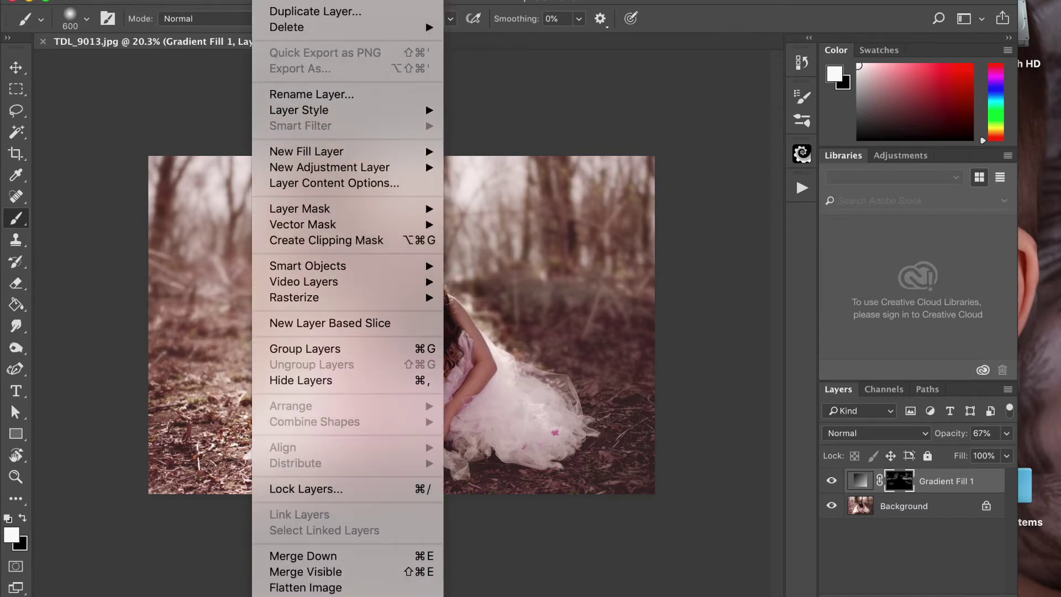
pyautogui.click(309, 585)
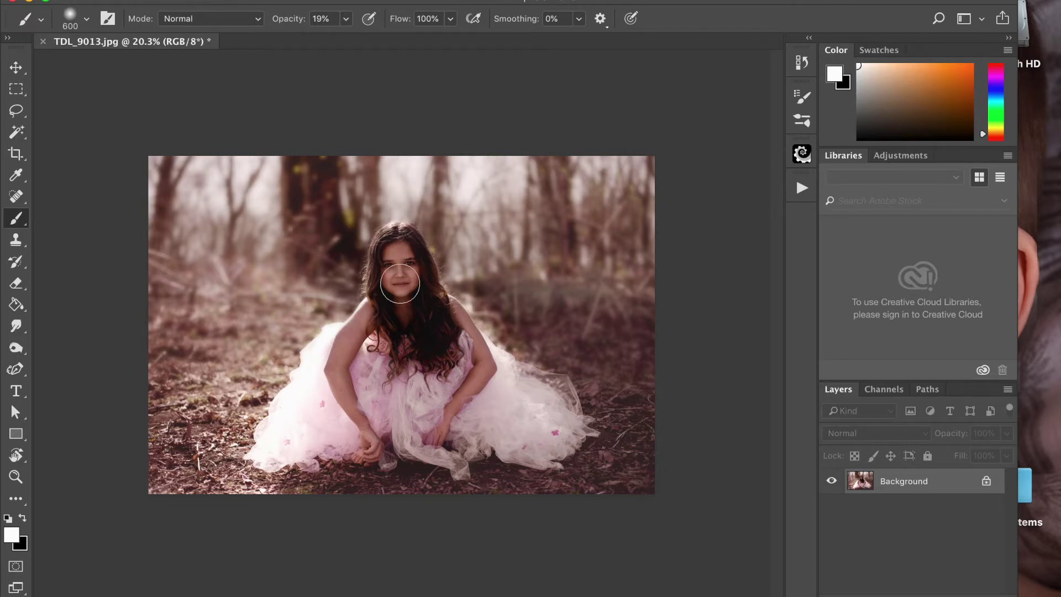
# Run the Dodge and Burn action from the Retouch Brushes group
pyautogui.click(801, 189)
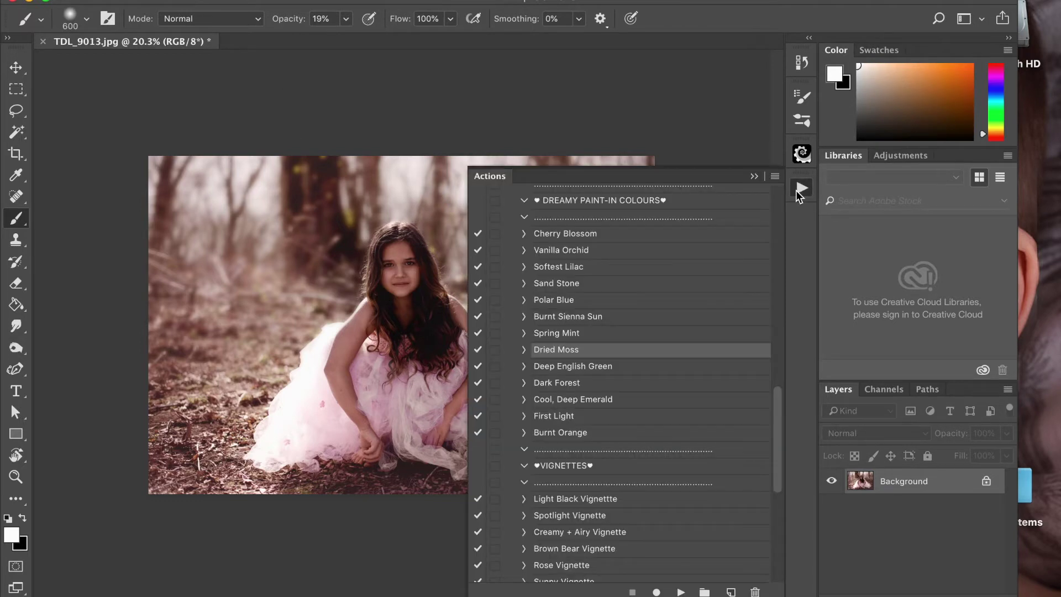
pyautogui.scroll(15, 621, 282)
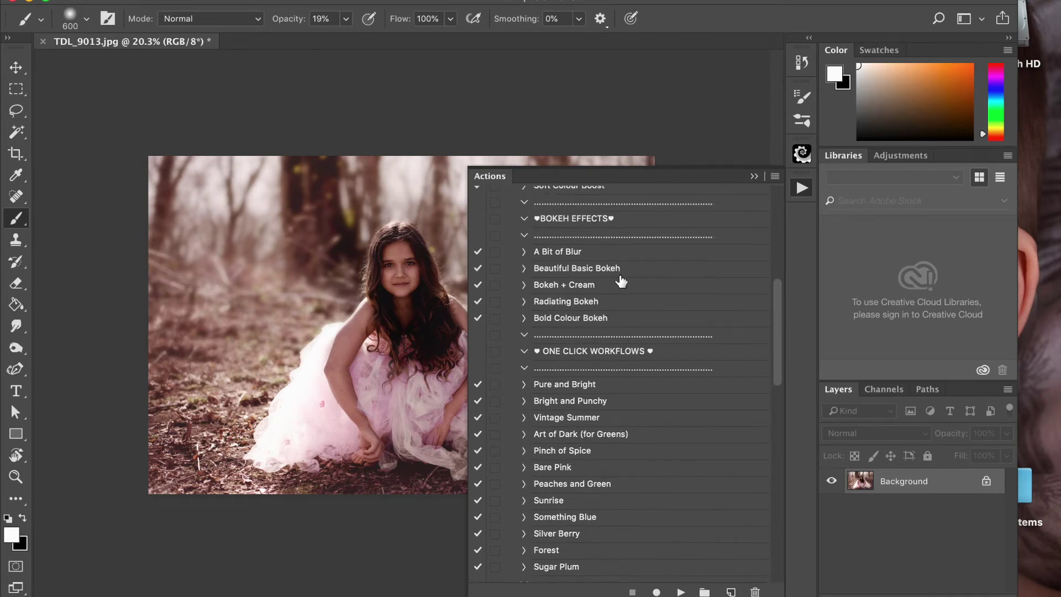
pyautogui.scroll(10, 621, 281)
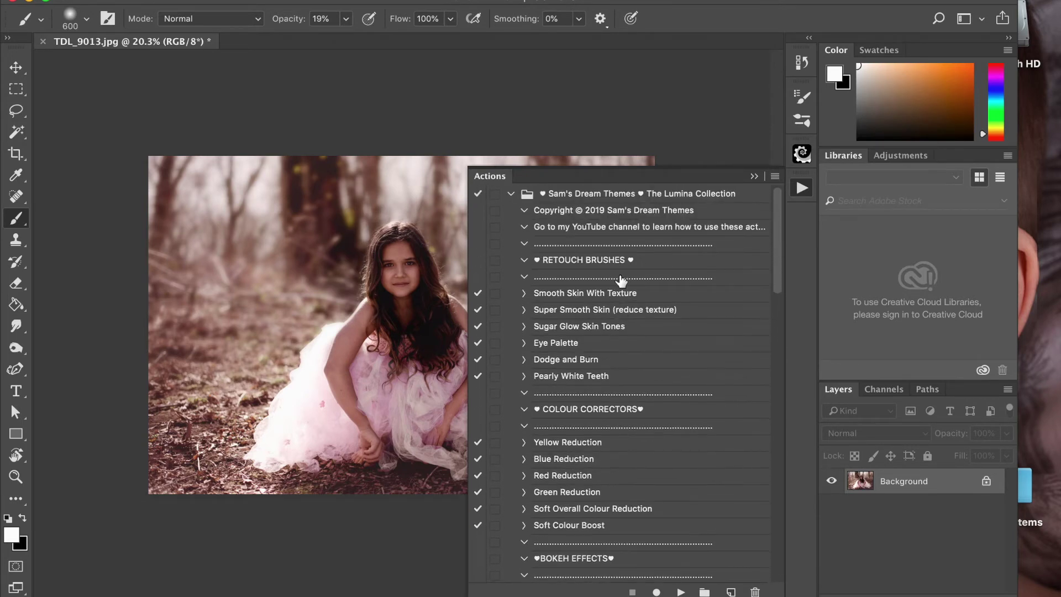
pyautogui.click(524, 359)
pyautogui.click(535, 362)
pyautogui.click(524, 360)
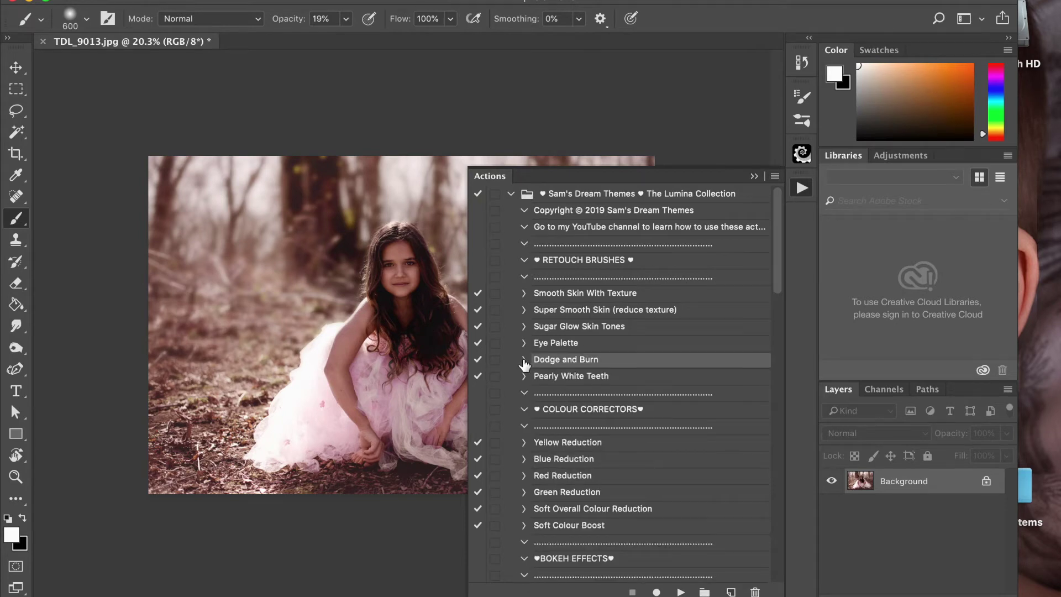
pyautogui.click(680, 591)
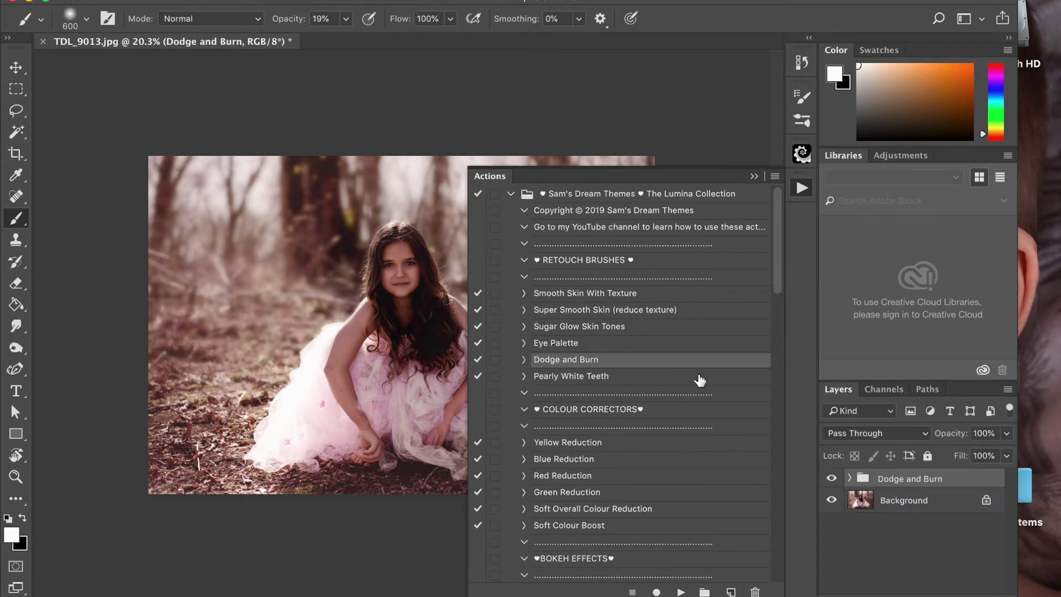
pyautogui.click(753, 176)
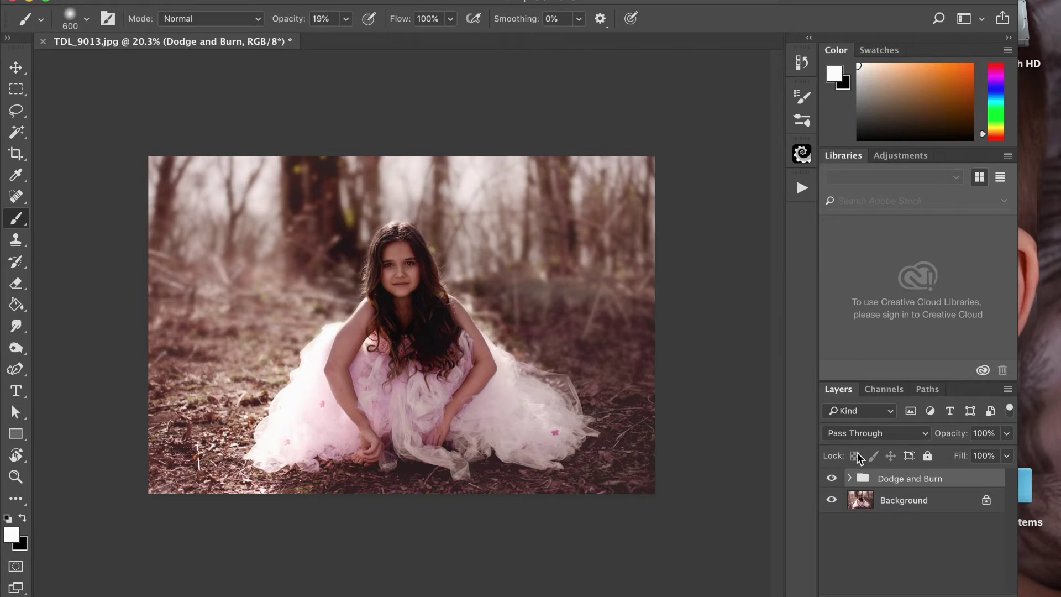
# Select the white paint layer in the Dodge and Burn group and set the brush to 6% flow and 100% opacity
pyautogui.click(850, 480)
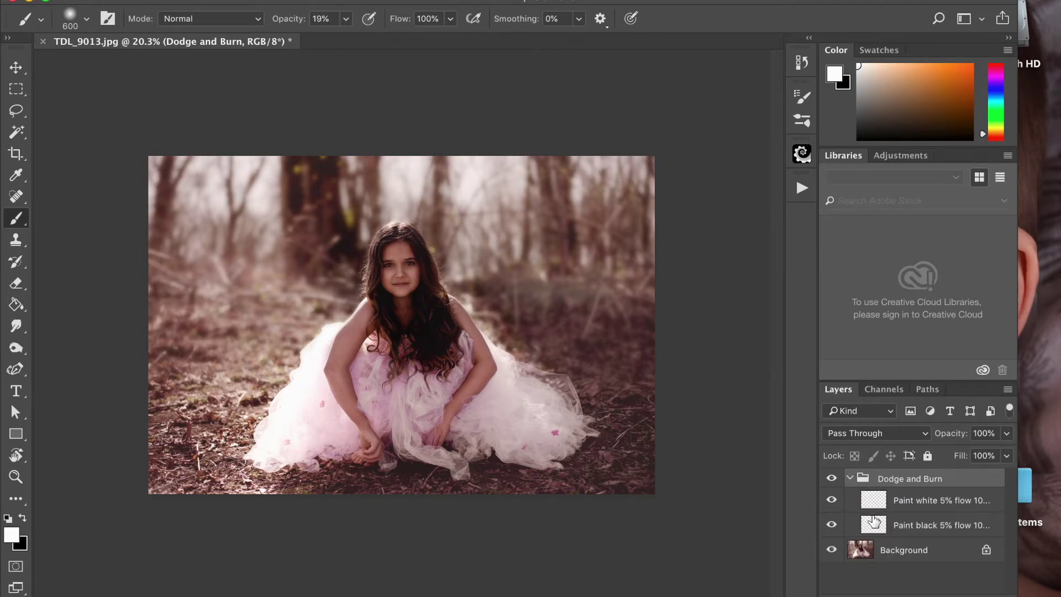
pyautogui.click(872, 499)
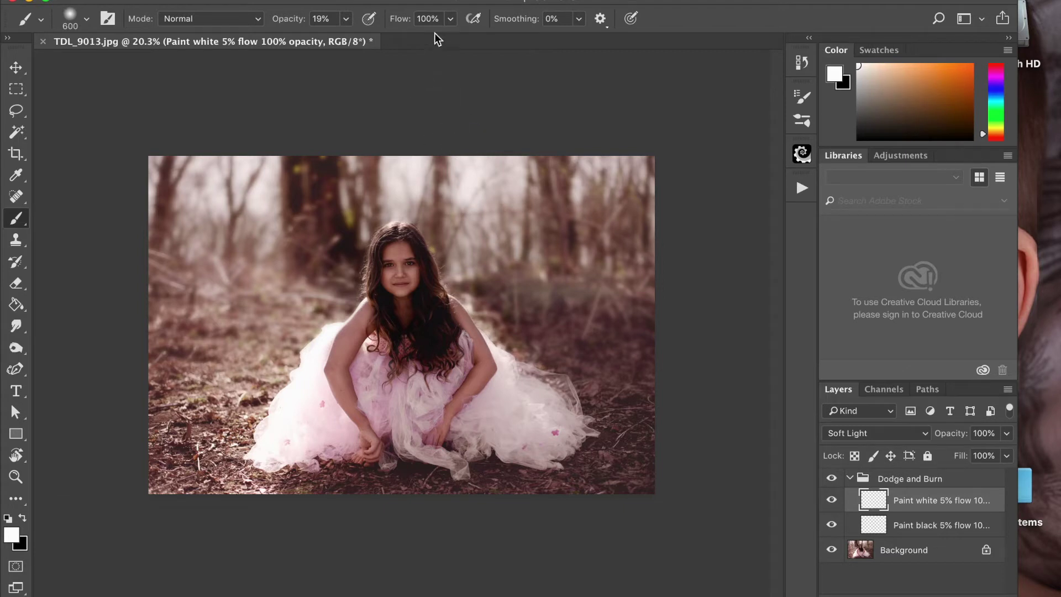
pyautogui.click(451, 19)
pyautogui.moveTo(384, 38); pyautogui.dragTo(380, 40)
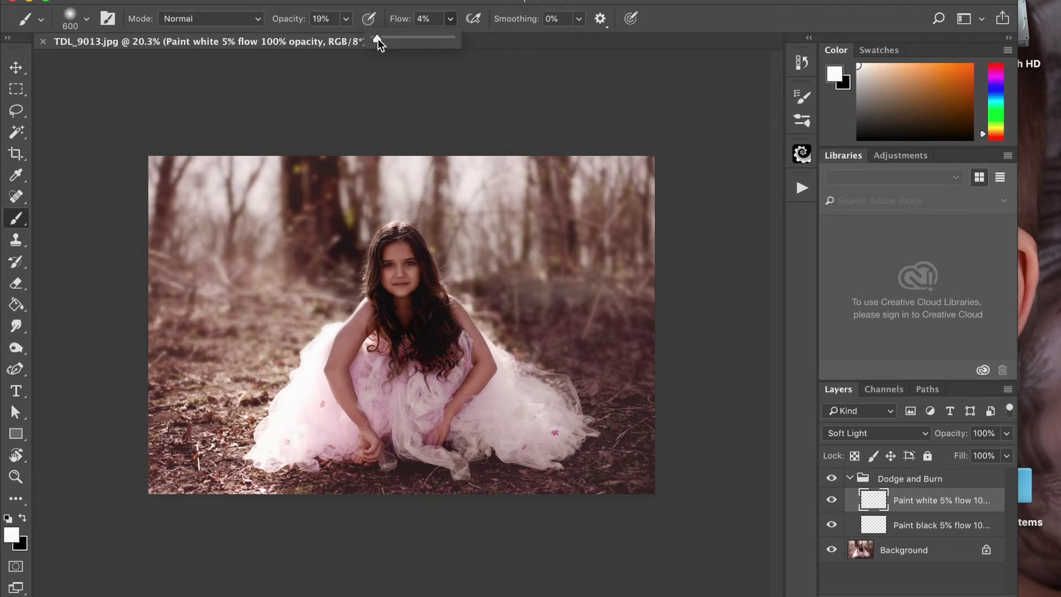
pyautogui.click(347, 20)
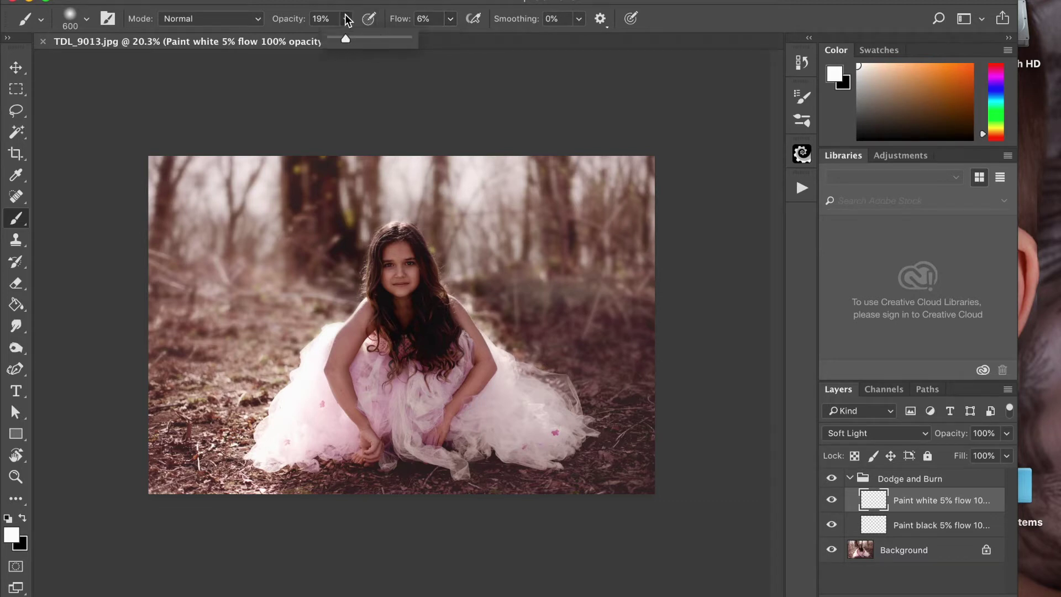
pyautogui.moveTo(344, 35); pyautogui.dragTo(509, 59)
pyautogui.click(585, 97)
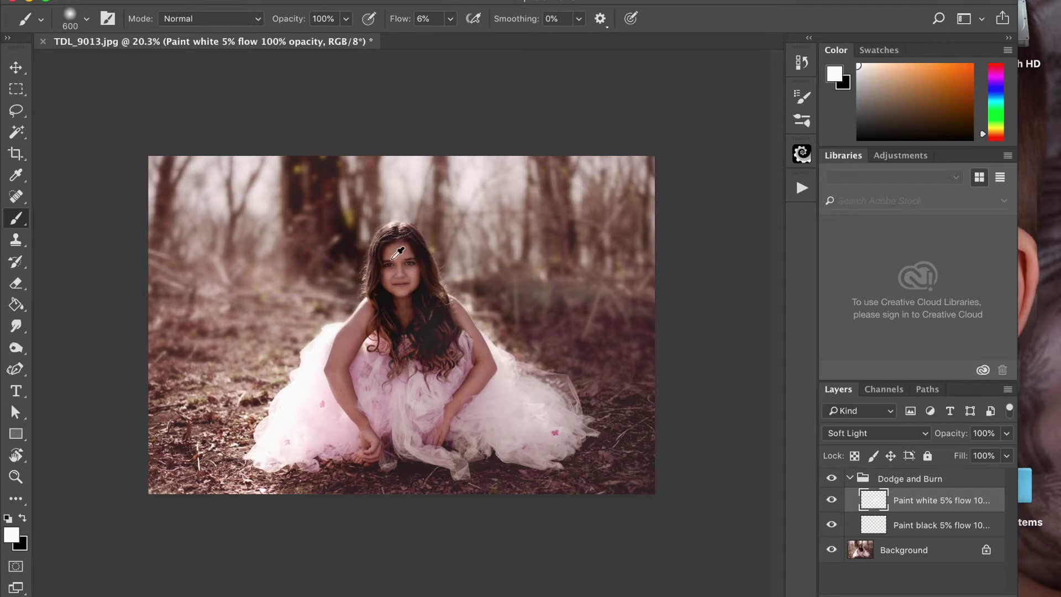
# Undo the trial dodge strokes on the girl's hair and reduce the brush to 500 px
pyautogui.press('alt+super+z')
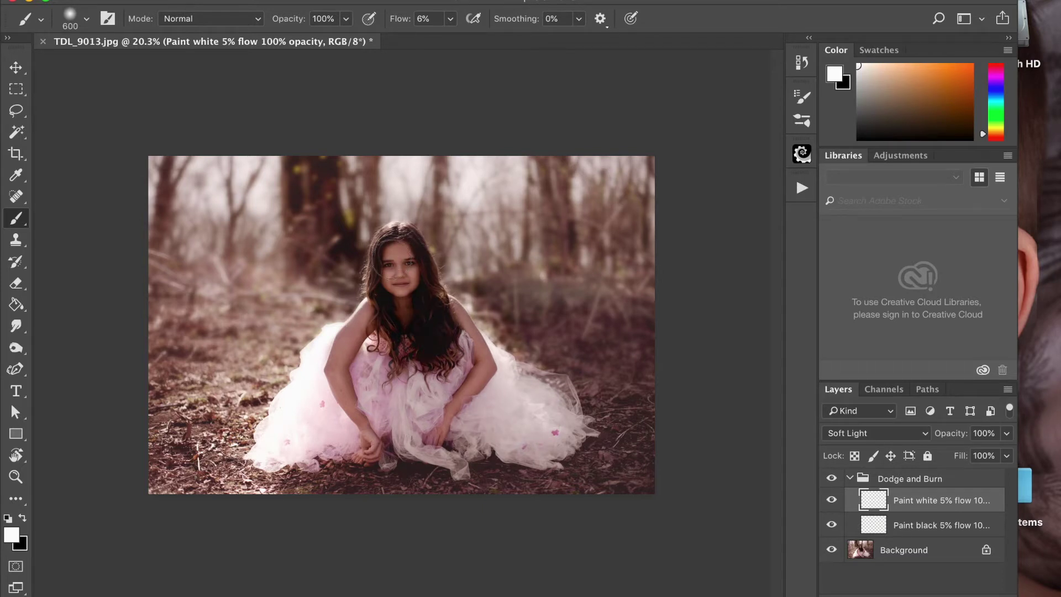
pyautogui.press('[')
pyautogui.press('[')
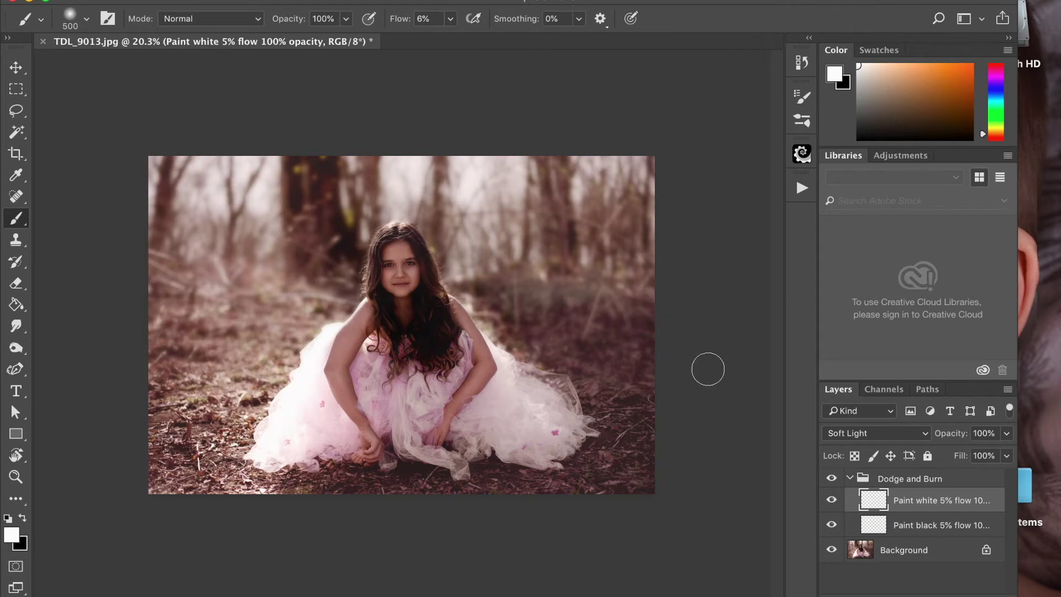
# Compare the image with and without the Dodge and Burn group and flatten the image
pyautogui.click(832, 479)
pyautogui.click(833, 479)
pyautogui.click(832, 479)
pyautogui.click(833, 480)
pyautogui.click(275, 0)
pyautogui.click(465, 92)
pyautogui.click(406, 0)
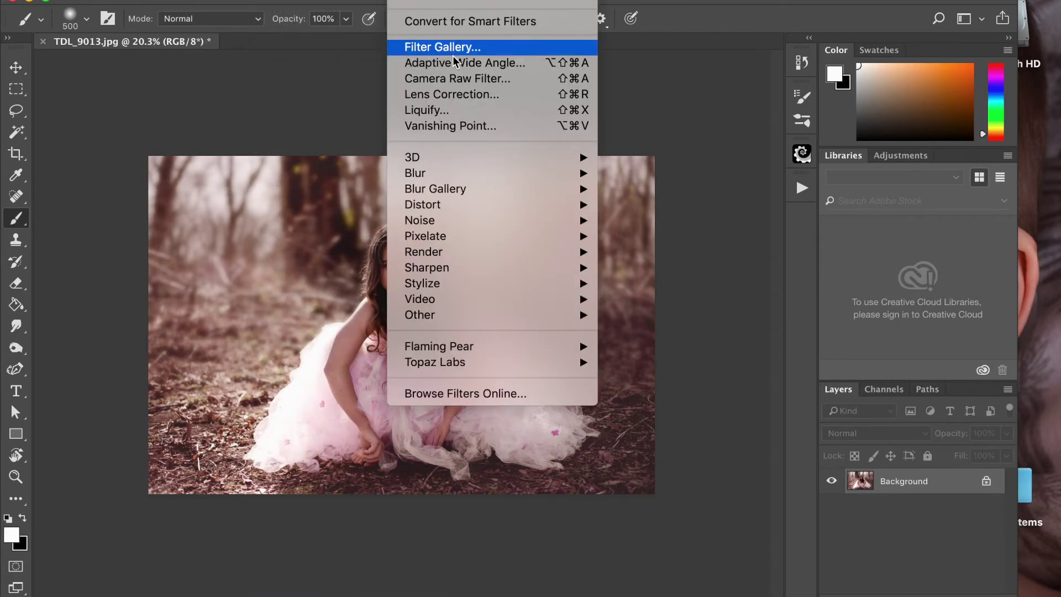
pyautogui.click(467, 78)
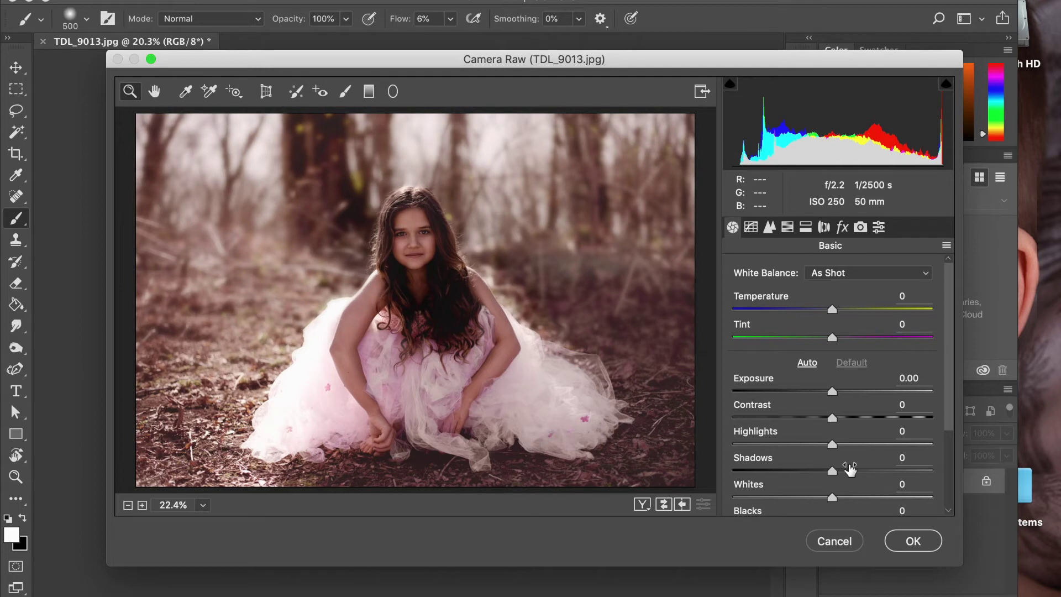
pyautogui.click(855, 471)
pyautogui.moveTo(855, 473)
pyautogui.mouseDown()
pyautogui.moveTo(958, 468)
pyautogui.moveTo(834, 467)
pyautogui.moveTo(853, 469)
pyautogui.mouseUp()
pyautogui.click(835, 540)
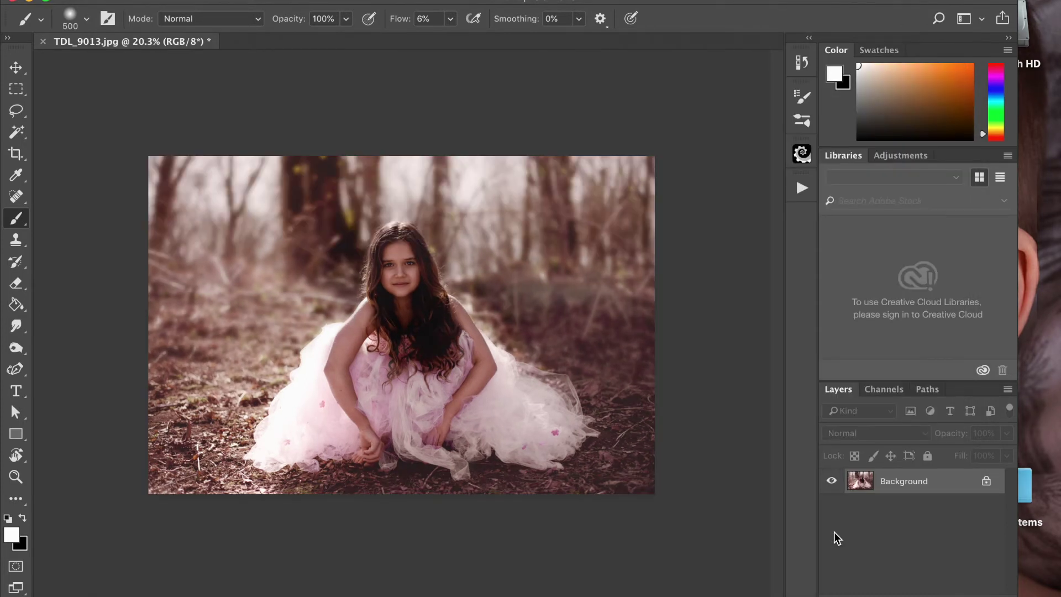
# Duplicate the background layer and apply the Camera Raw Filter to the copy with Shadows raised to +32
pyautogui.press('super+j')
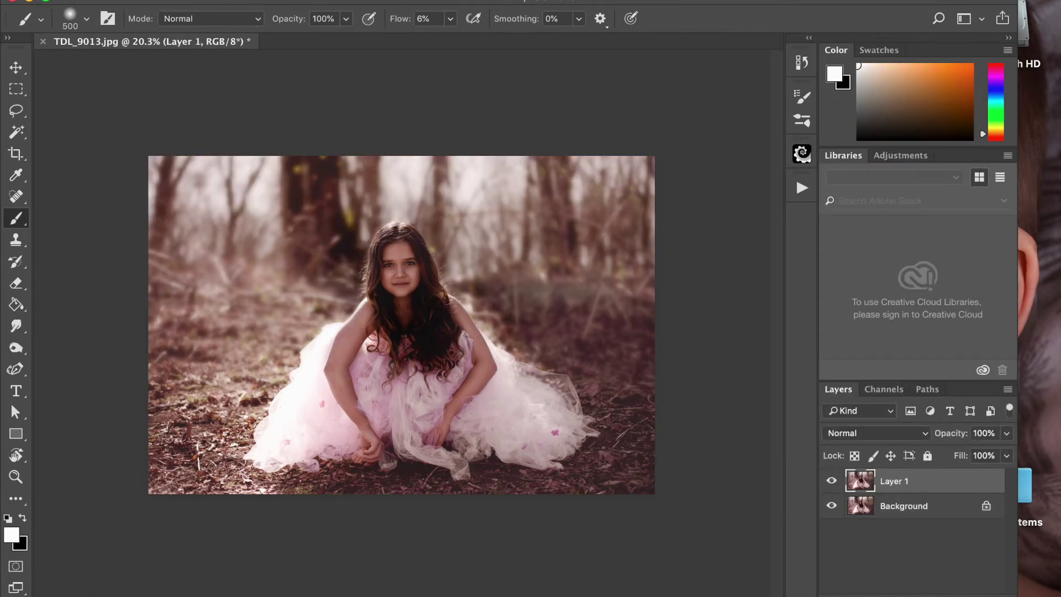
pyautogui.click(409, 0)
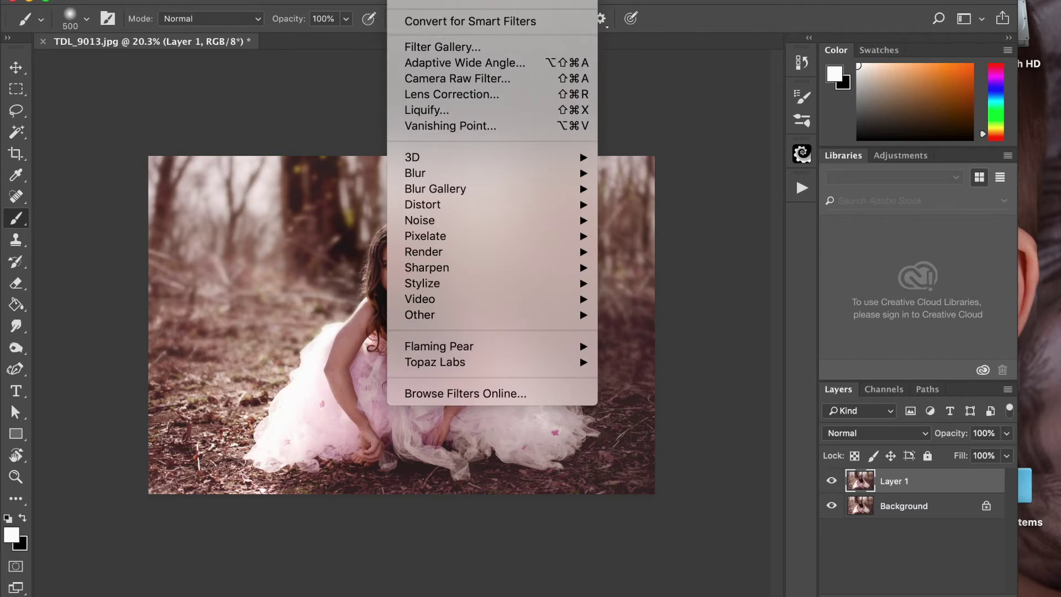
pyautogui.click(428, 78)
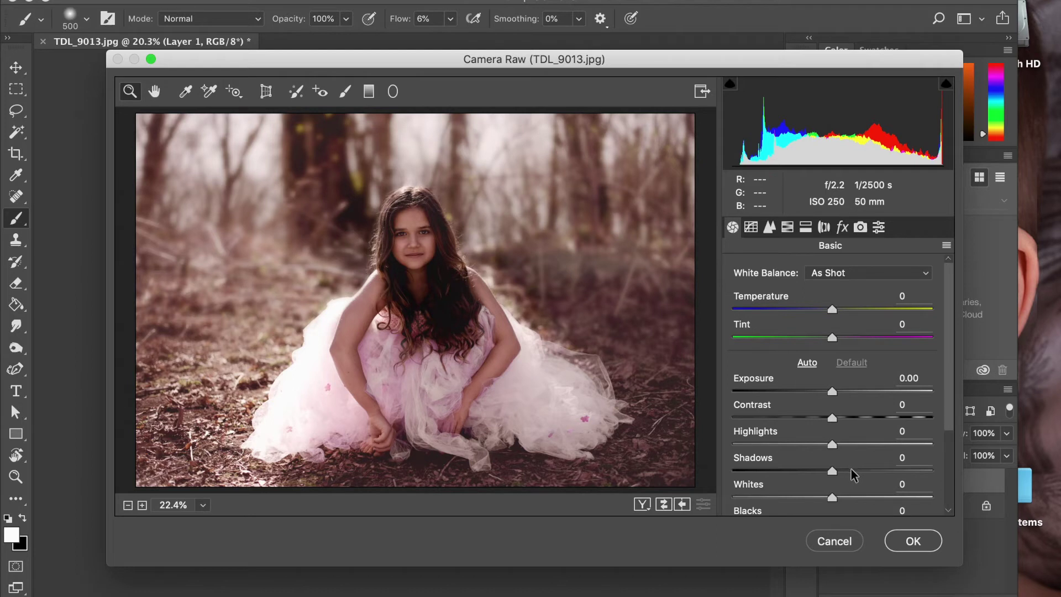
pyautogui.moveTo(833, 471); pyautogui.dragTo(863, 475)
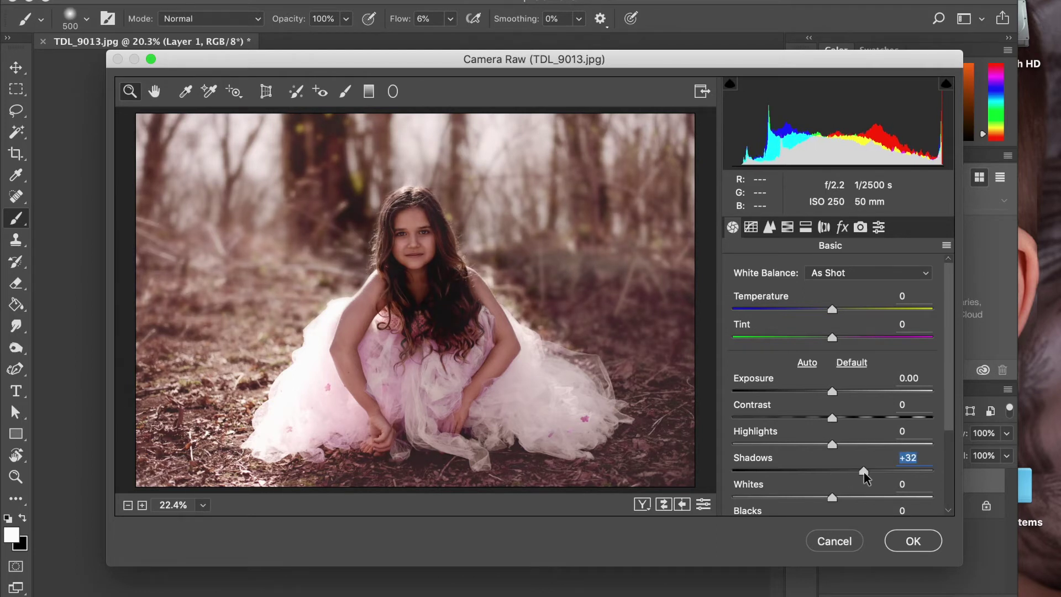
pyautogui.scroll(-1, 866, 477)
pyautogui.moveTo(852, 496)
pyautogui.mouseDown()
pyautogui.moveTo(861, 500)
pyautogui.moveTo(848, 498)
pyautogui.mouseUp()
pyautogui.click(913, 540)
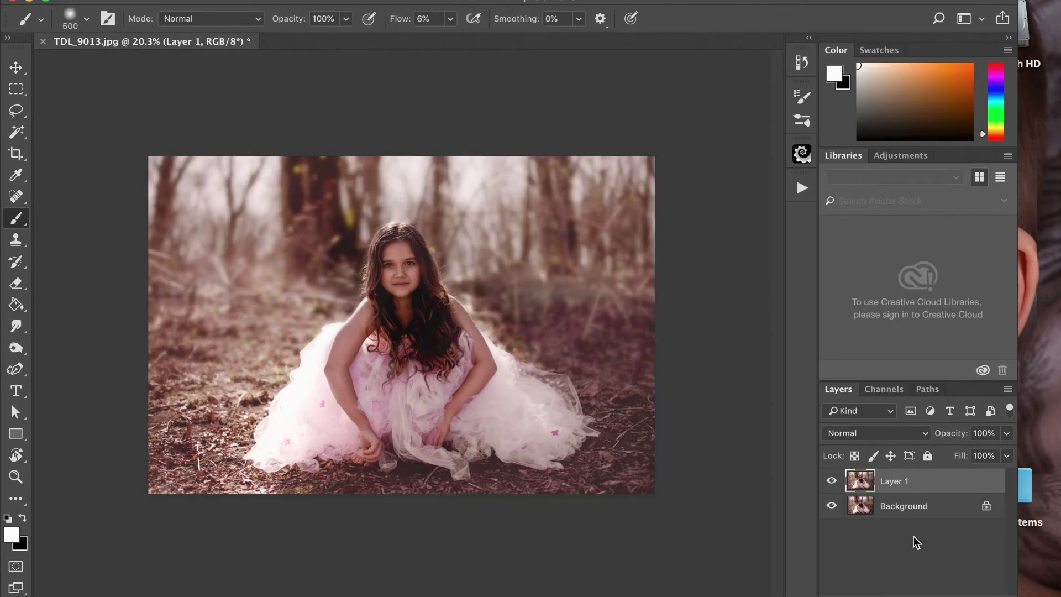
# Compare the image with and without the Camera Raw layer, and add an inverted black layer mask to it
pyautogui.click(831, 482)
pyautogui.click(831, 482)
pyautogui.click(830, 481)
pyautogui.click(830, 482)
pyautogui.click(899, 595)
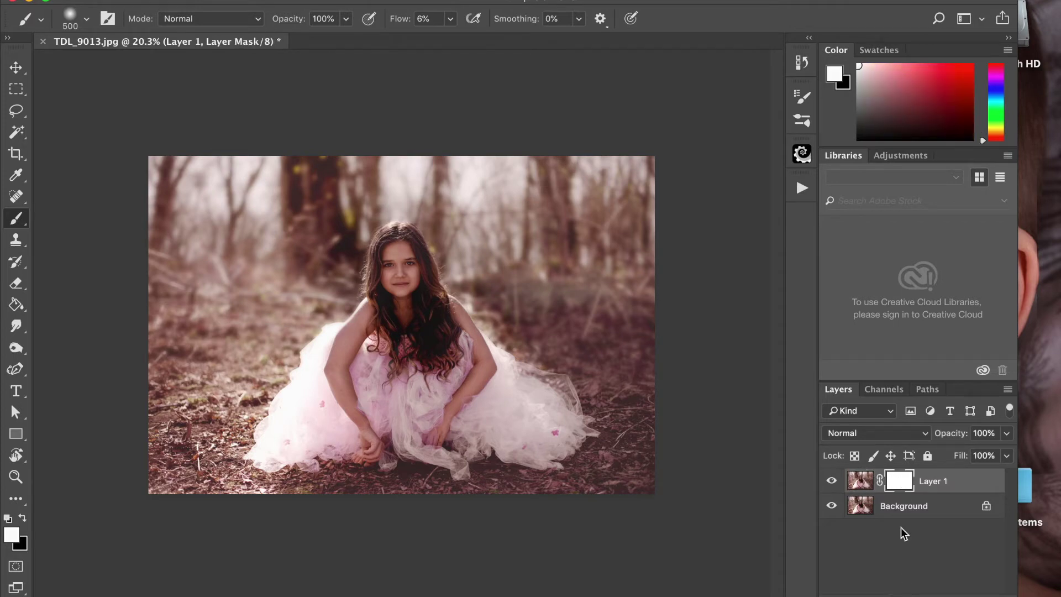
pyautogui.doubleClick(900, 483)
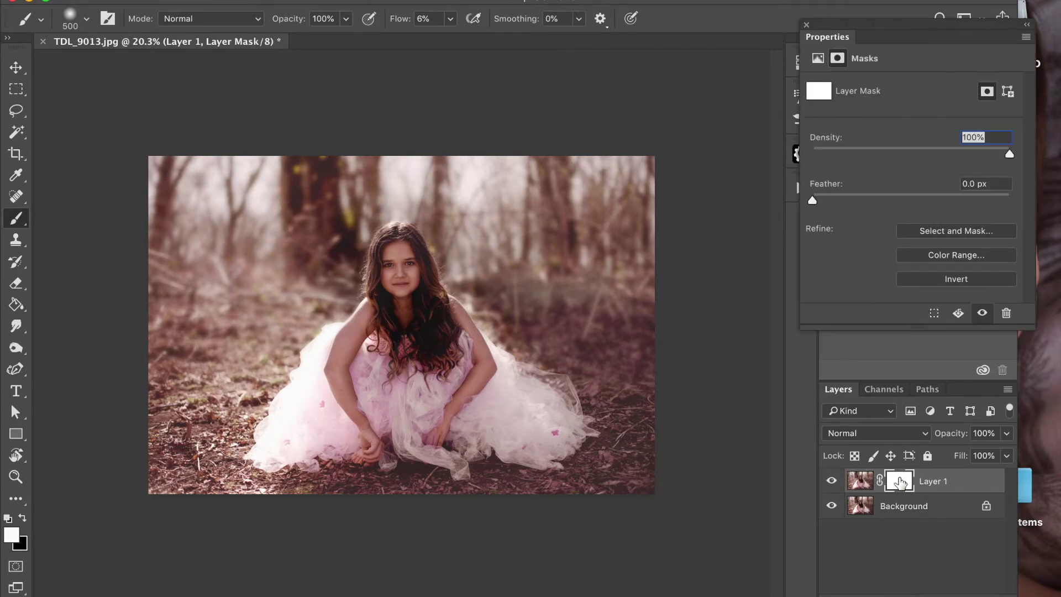
pyautogui.click(929, 279)
pyautogui.click(806, 25)
# Paint white on the mask over the girl's dark hair with an 800 px brush, raising its flow to 100%
pyautogui.press(']')
pyautogui.press(']')
pyautogui.press(']')
pyautogui.moveTo(423, 302)
pyautogui.mouseDown()
pyautogui.moveTo(429, 340)
pyautogui.moveTo(433, 327)
pyautogui.moveTo(412, 311)
pyautogui.mouseUp()
pyautogui.moveTo(447, 255)
pyautogui.mouseDown()
pyautogui.moveTo(411, 247)
pyautogui.moveTo(429, 298)
pyautogui.moveTo(424, 348)
pyautogui.moveTo(443, 337)
pyautogui.moveTo(445, 328)
pyautogui.moveTo(414, 326)
pyautogui.moveTo(426, 330)
pyautogui.moveTo(416, 341)
pyautogui.moveTo(383, 328)
pyautogui.moveTo(427, 340)
pyautogui.moveTo(440, 308)
pyautogui.mouseUp()
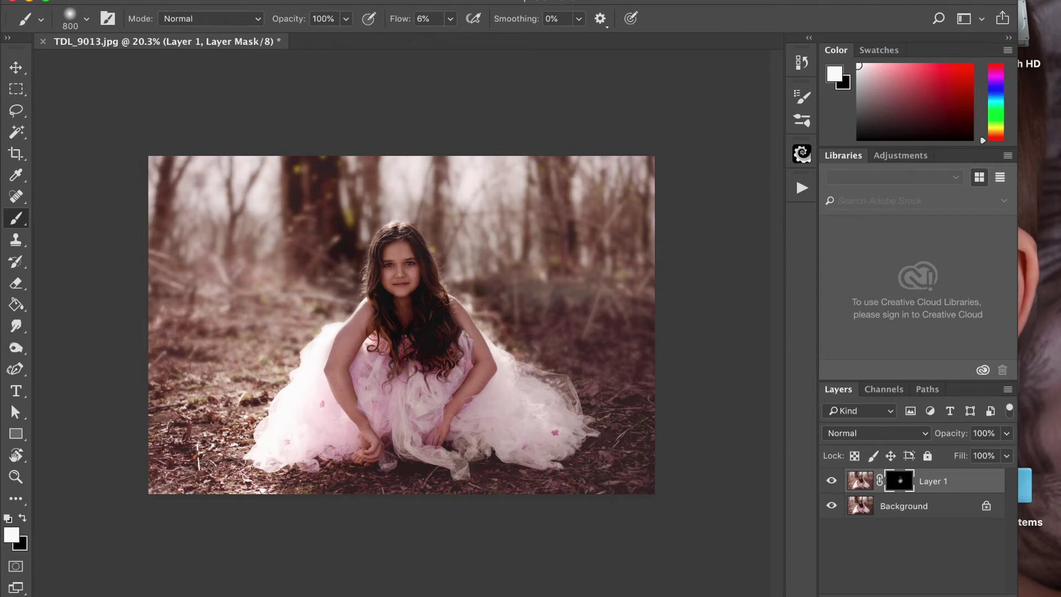
pyautogui.click(451, 20)
pyautogui.moveTo(449, 39); pyautogui.dragTo(564, 46)
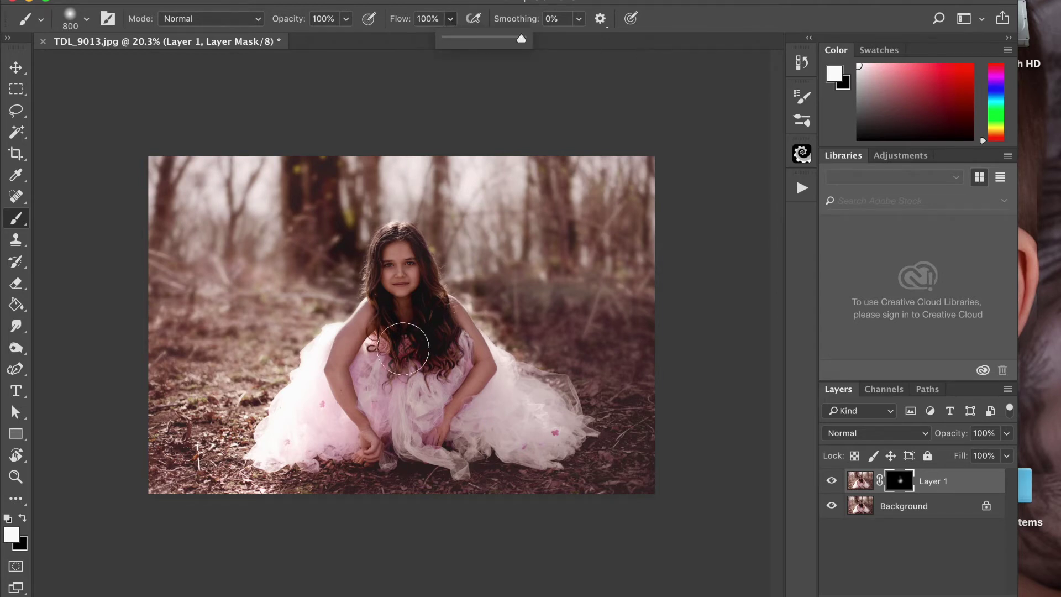
pyautogui.click(414, 321)
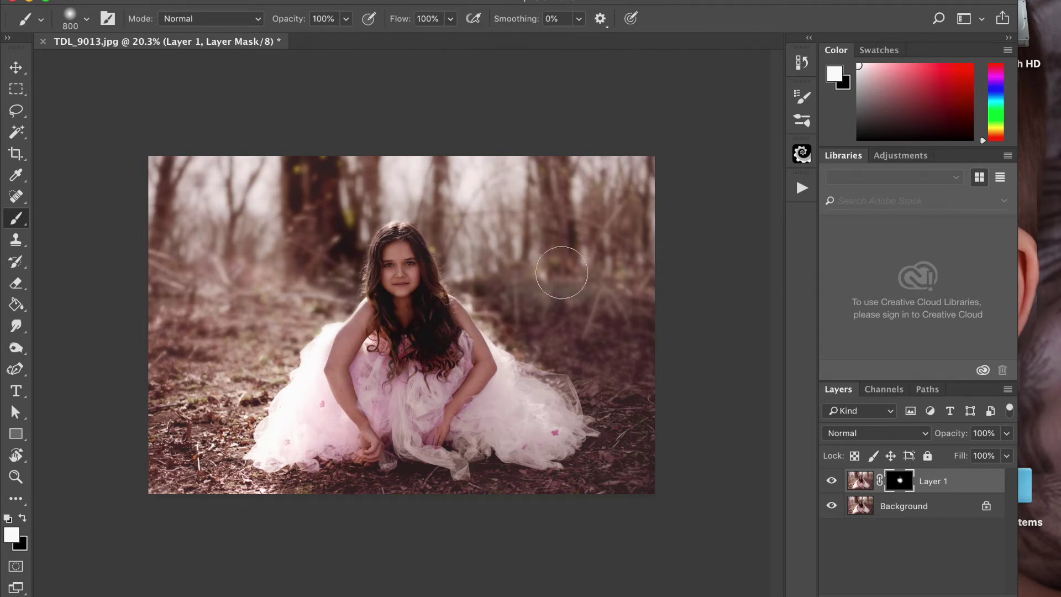
# Reduce the brush to 300 px and reveal the lifted shadows along the rest of the girl's hair
pyautogui.press('[')
pyautogui.press('[')
pyautogui.press('[')
pyautogui.press('[')
pyautogui.press('[')
pyautogui.moveTo(433, 293)
pyautogui.mouseDown()
pyautogui.moveTo(476, 352)
pyautogui.moveTo(457, 384)
pyautogui.moveTo(498, 379)
pyautogui.moveTo(494, 360)
pyautogui.moveTo(499, 369)
pyautogui.moveTo(437, 368)
pyautogui.moveTo(441, 358)
pyautogui.moveTo(391, 350)
pyautogui.moveTo(372, 279)
pyautogui.mouseUp()
# Compare the masked shadow layer on and off, lower its opacity to 62%, and flatten the image
pyautogui.click(833, 480)
pyautogui.click(833, 480)
pyautogui.click(1006, 433)
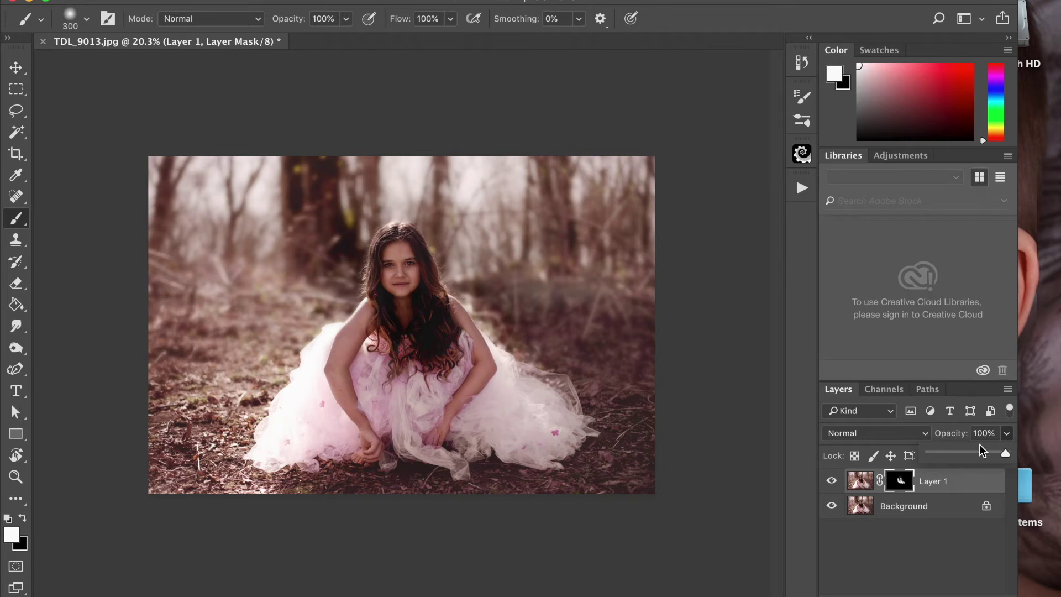
pyautogui.click(263, 0)
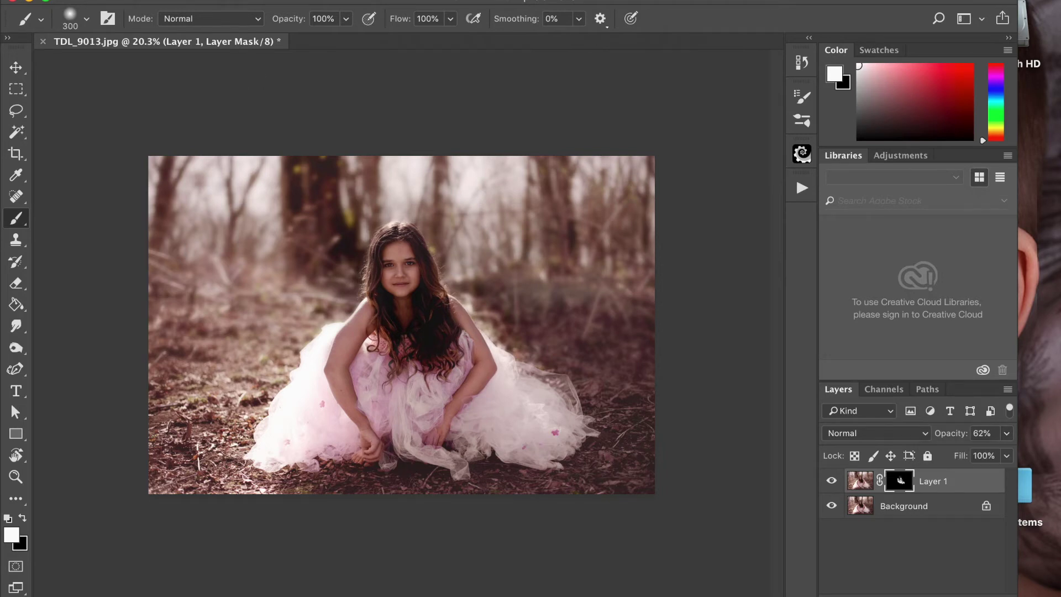
pyautogui.click(306, 575)
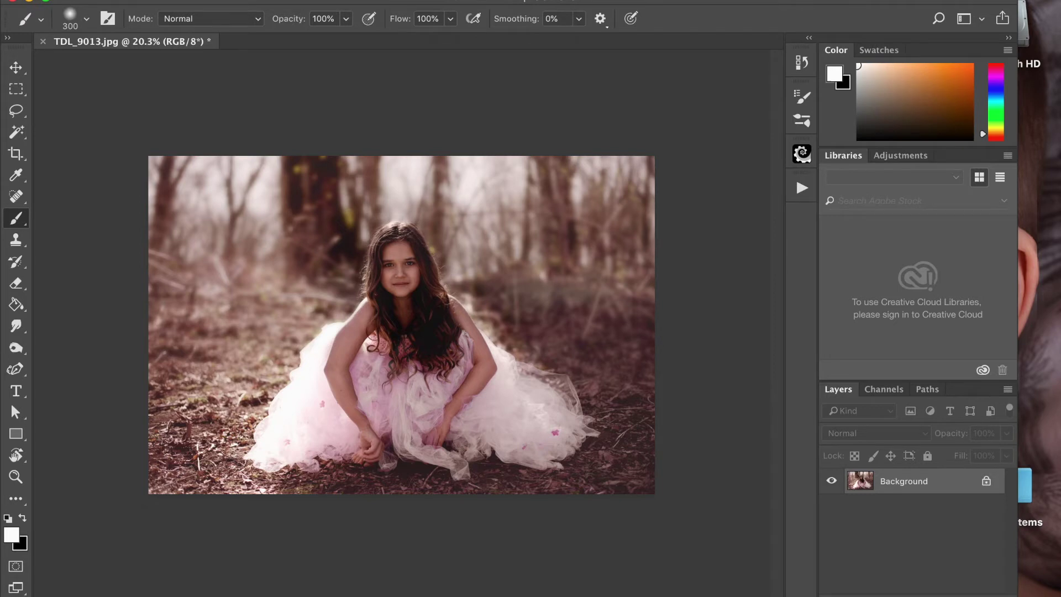
# Clone nearby tree background down the upper right edge of the photo with a 300 px Clone Stamp
pyautogui.click(16, 239)
pyautogui.press(']')
pyautogui.press(']')
pyautogui.press(']')
pyautogui.press(']')
pyautogui.press(']')
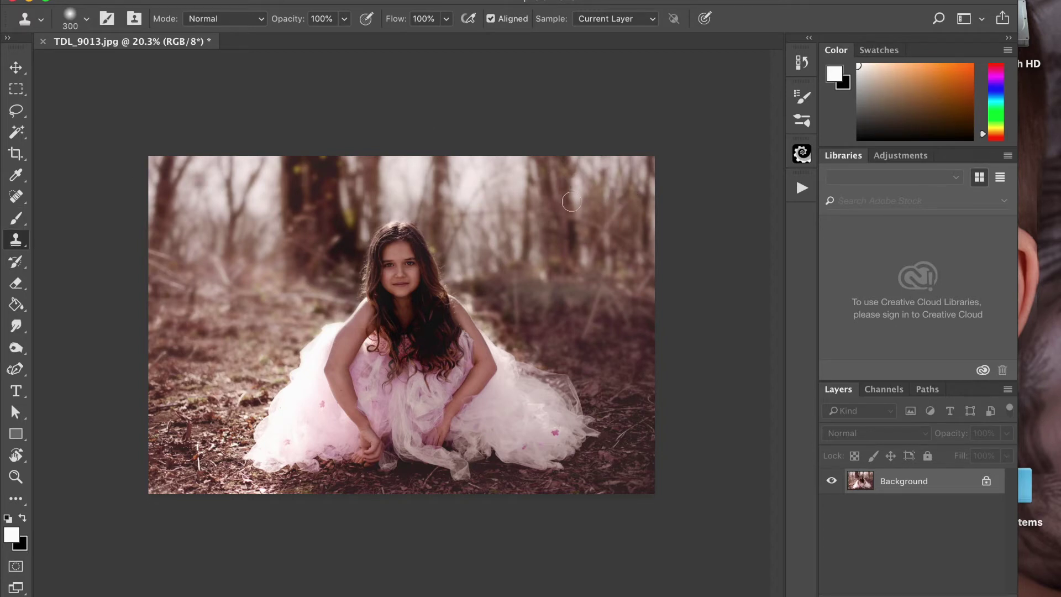
pyautogui.keyDown('alt'); pyautogui.click(633, 204); pyautogui.keyUp('alt')
pyautogui.moveTo(658, 173)
pyautogui.mouseDown()
pyautogui.moveTo(662, 251)
pyautogui.moveTo(662, 158)
pyautogui.moveTo(661, 253)
pyautogui.mouseUp()
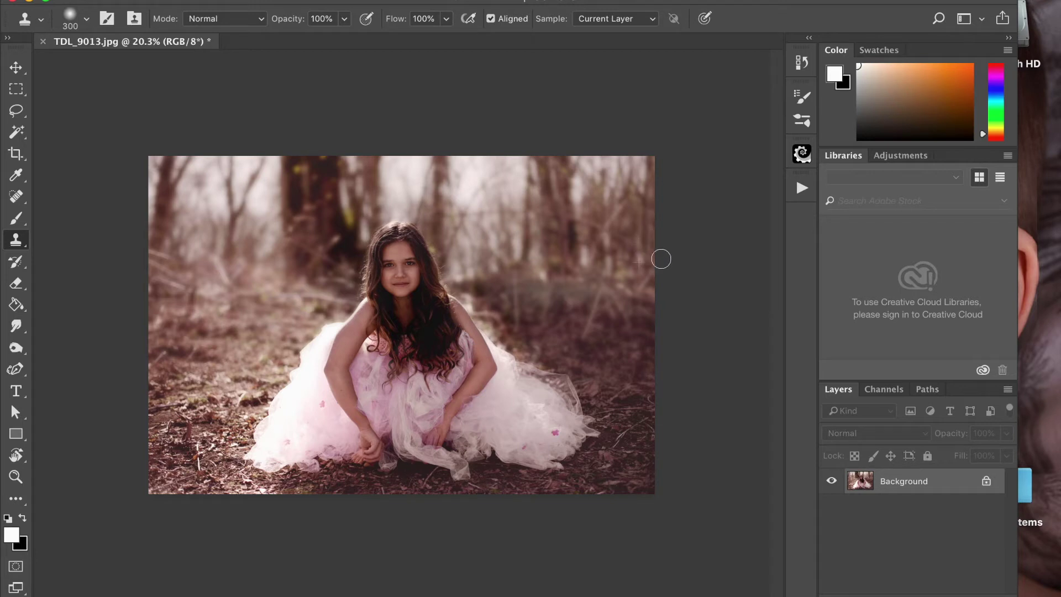
# Clone out the bright background patches beside the girl's arm and shoulder on the right with a 175 px Clone Stamp
pyautogui.scroll(9, 564, 277)
pyautogui.hscroll(5, 564, 276)
pyautogui.press('[')
pyautogui.press('[')
pyautogui.press('[')
pyautogui.press('[')
pyautogui.press('[')
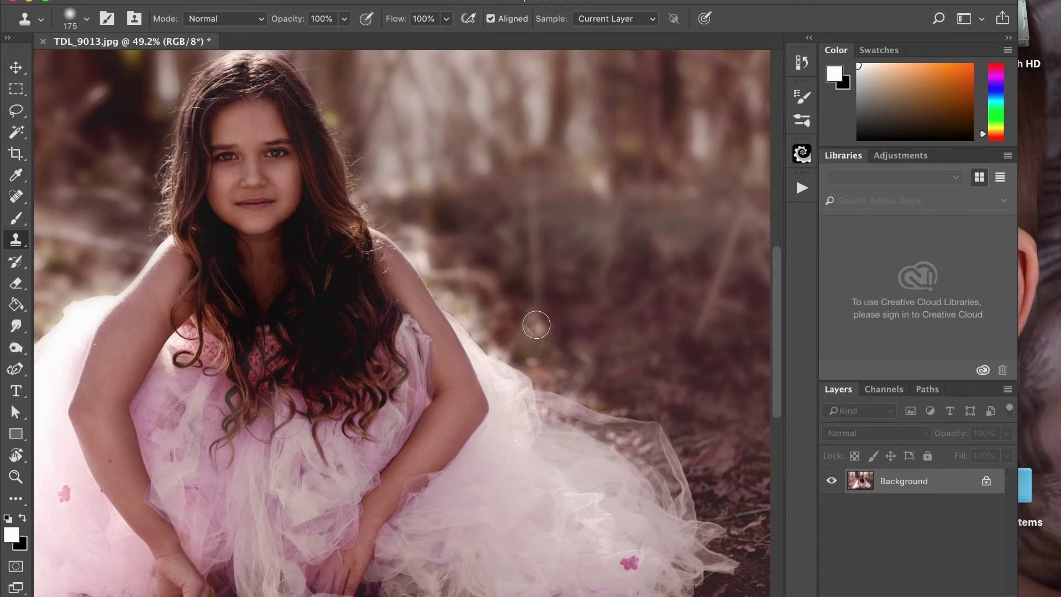
pyautogui.keyDown('alt'); pyautogui.click(536, 324); pyautogui.keyUp('alt')
pyautogui.moveTo(512, 353)
pyautogui.mouseDown()
pyautogui.moveTo(444, 291)
pyautogui.moveTo(511, 303)
pyautogui.moveTo(487, 274)
pyautogui.moveTo(429, 264)
pyautogui.moveTo(397, 225)
pyautogui.moveTo(498, 331)
pyautogui.mouseUp()
pyautogui.click(479, 286)
pyautogui.keyDown('alt'); pyautogui.click(525, 260); pyautogui.keyUp('alt')
pyautogui.keyDown('alt'); pyautogui.click(457, 259); pyautogui.keyUp('alt')
pyautogui.moveTo(401, 224); pyautogui.dragTo(417, 234)
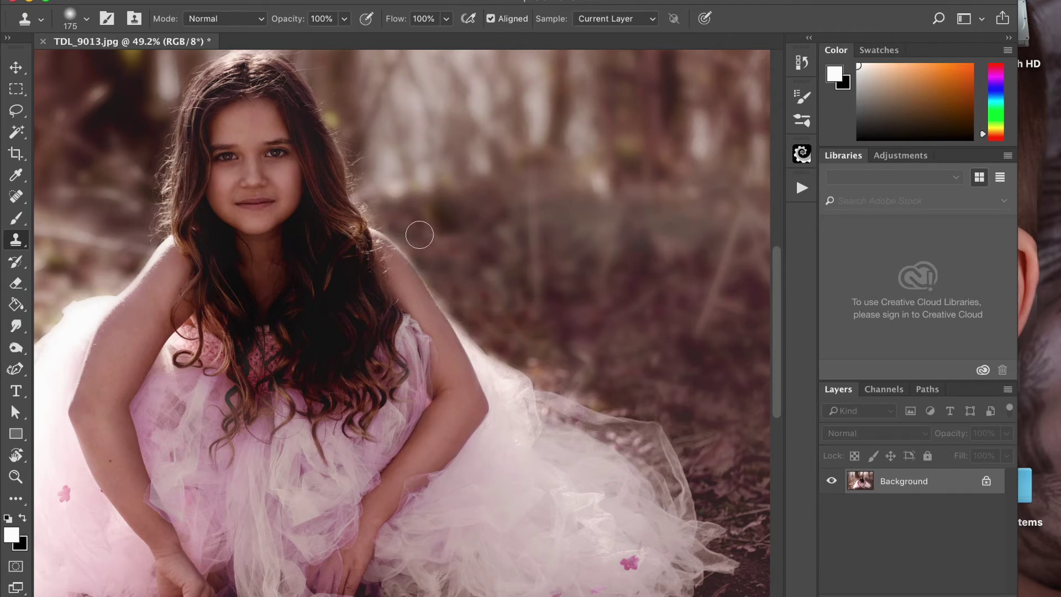
# Remove distracting bright spots from the ground to the right of the dress with the Spot Healing Brush
pyautogui.scroll(-5, 480, 218)
pyautogui.scroll(-1, 481, 218)
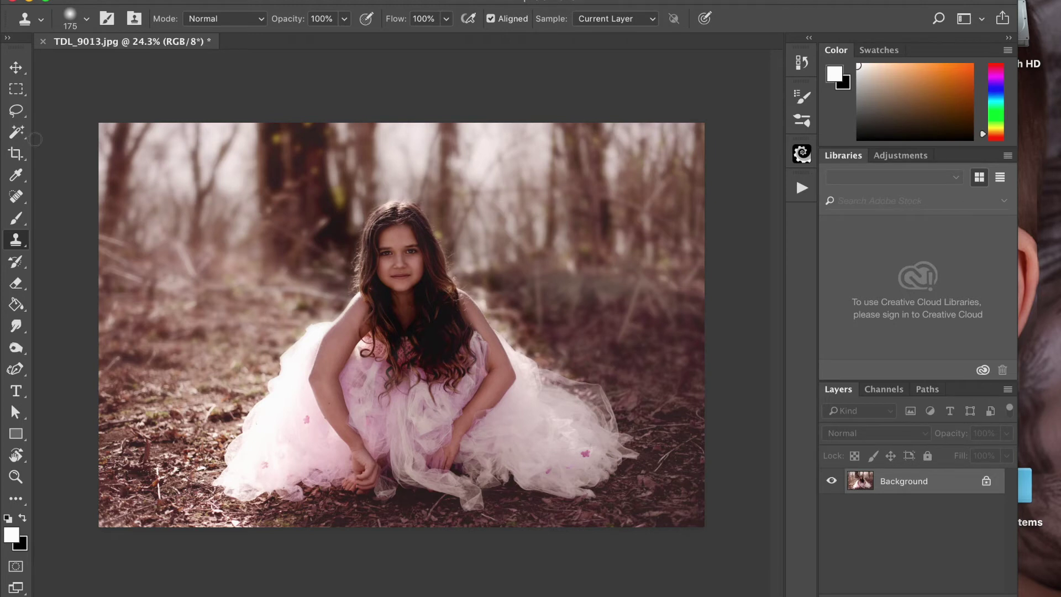
pyautogui.click(17, 200)
pyautogui.press('[')
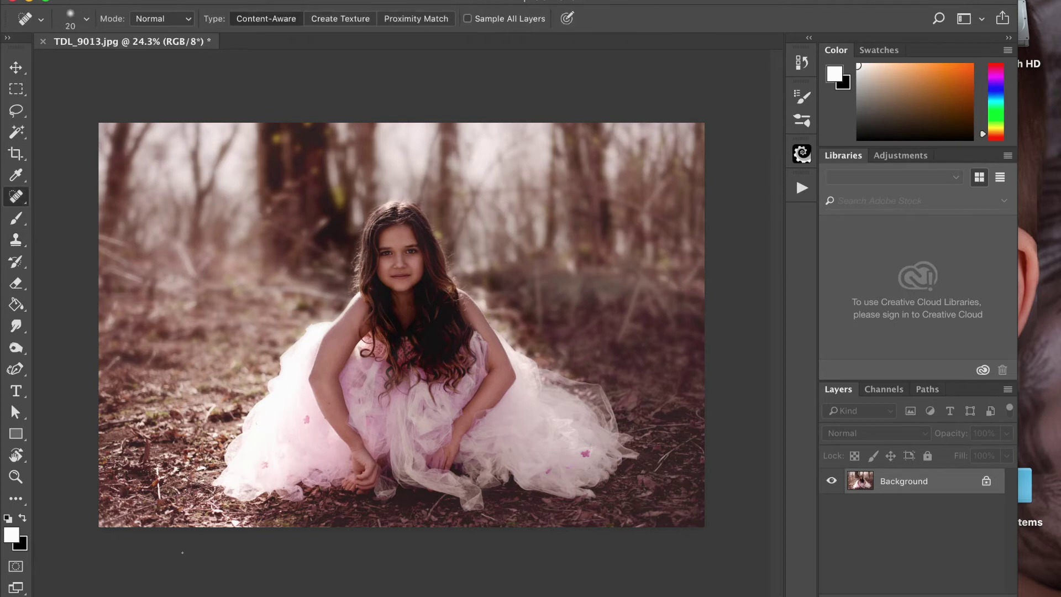
pyautogui.press(']')
pyautogui.press(']')
pyautogui.moveTo(662, 458)
pyautogui.mouseDown()
pyautogui.moveTo(669, 453)
pyautogui.moveTo(654, 471)
pyautogui.mouseUp()
pyautogui.moveTo(641, 510)
pyautogui.mouseDown()
pyautogui.moveTo(660, 511)
pyautogui.moveTo(637, 525)
pyautogui.mouseUp()
# Heal the stray hairs on the right of the girl's head with a 30 px Spot Healing Brush
pyautogui.scroll(5, 406, 330)
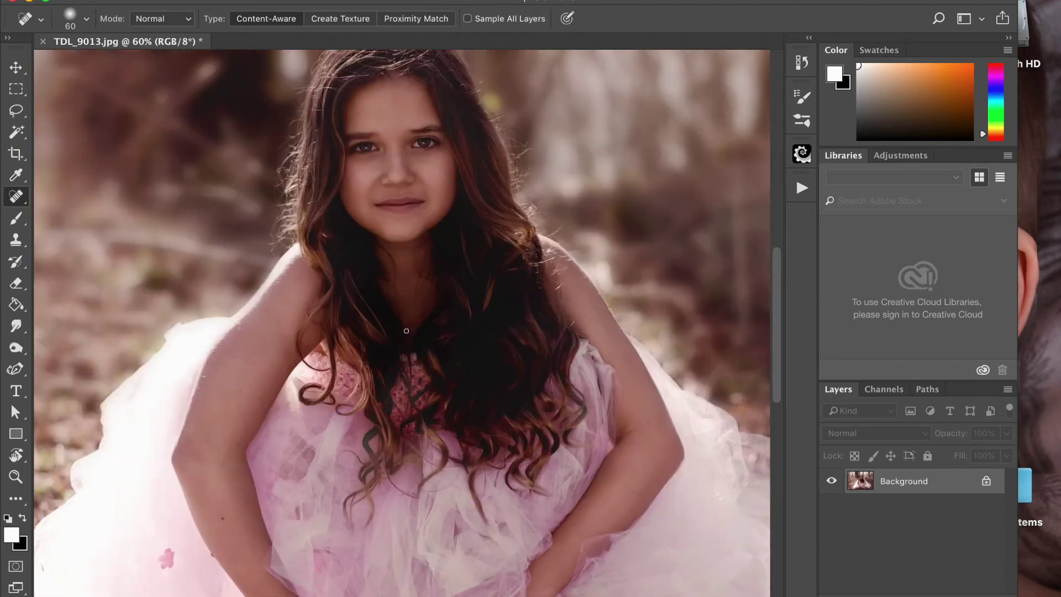
pyautogui.scroll(3, 406, 330)
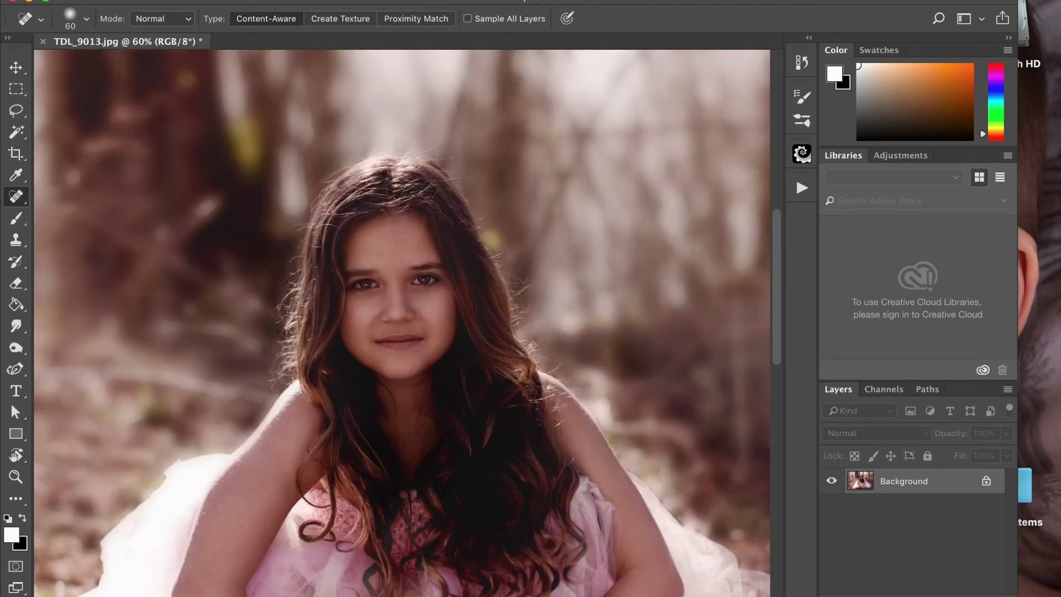
pyautogui.press('[')
pyautogui.press('[')
pyautogui.press('[')
pyautogui.click(458, 177)
pyautogui.moveTo(470, 176)
pyautogui.mouseDown()
pyautogui.moveTo(491, 174)
pyautogui.moveTo(481, 221)
pyautogui.mouseUp()
pyautogui.moveTo(535, 284); pyautogui.dragTo(518, 295)
# Run the Eye Palette action from the Retouch Brushes group
pyautogui.click(802, 188)
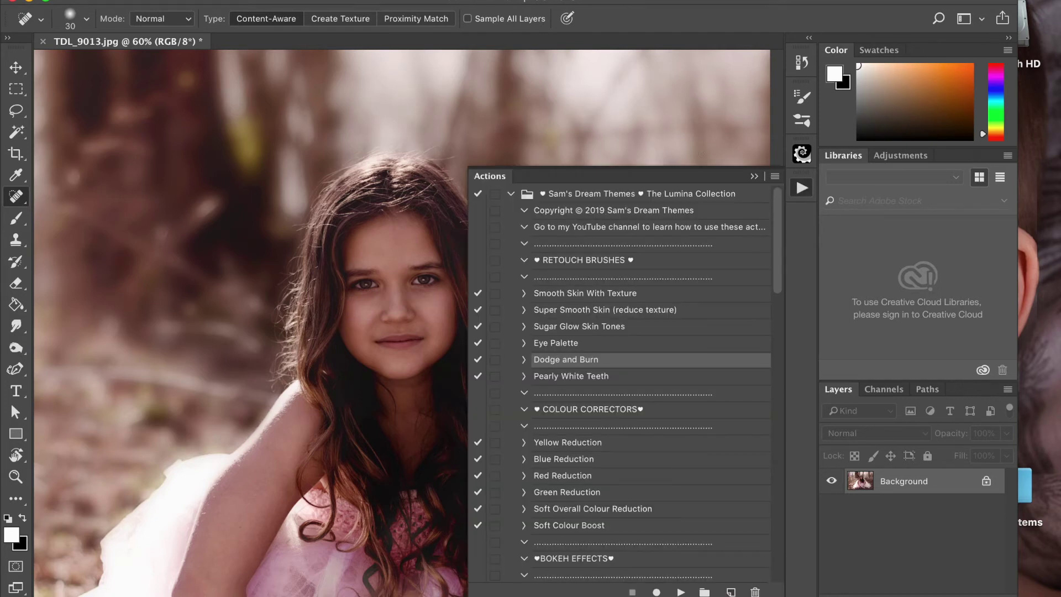
pyautogui.scroll(-3, 619, 298)
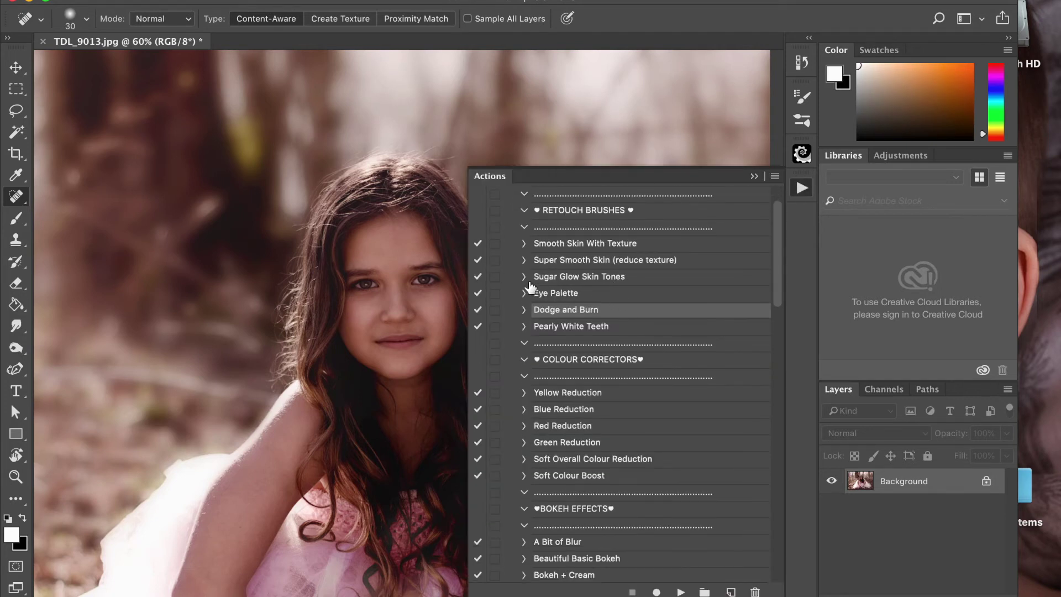
pyautogui.click(524, 294)
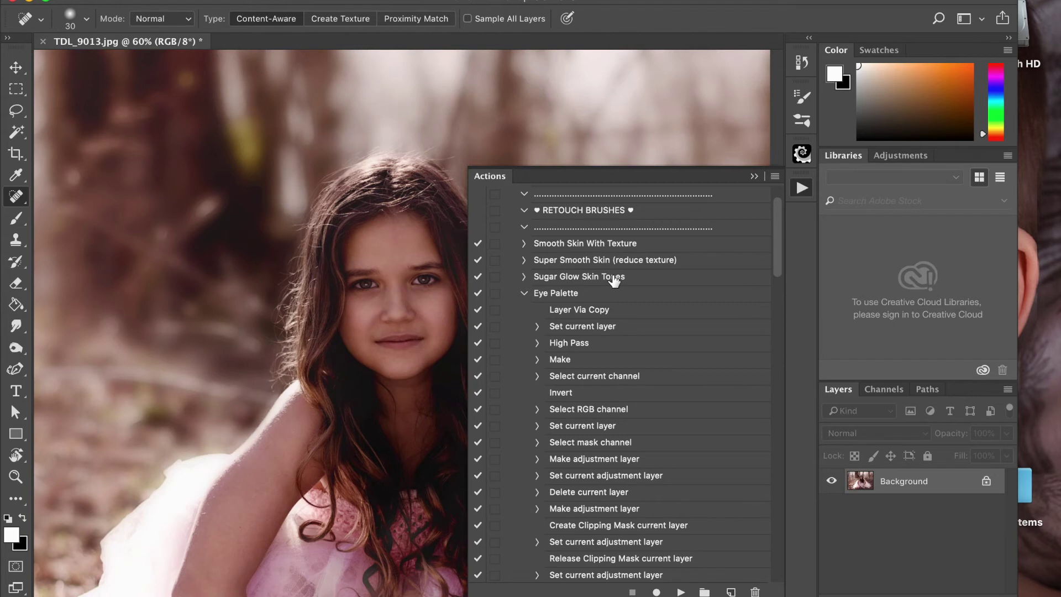
pyautogui.click(553, 294)
pyautogui.click(525, 295)
pyautogui.click(681, 591)
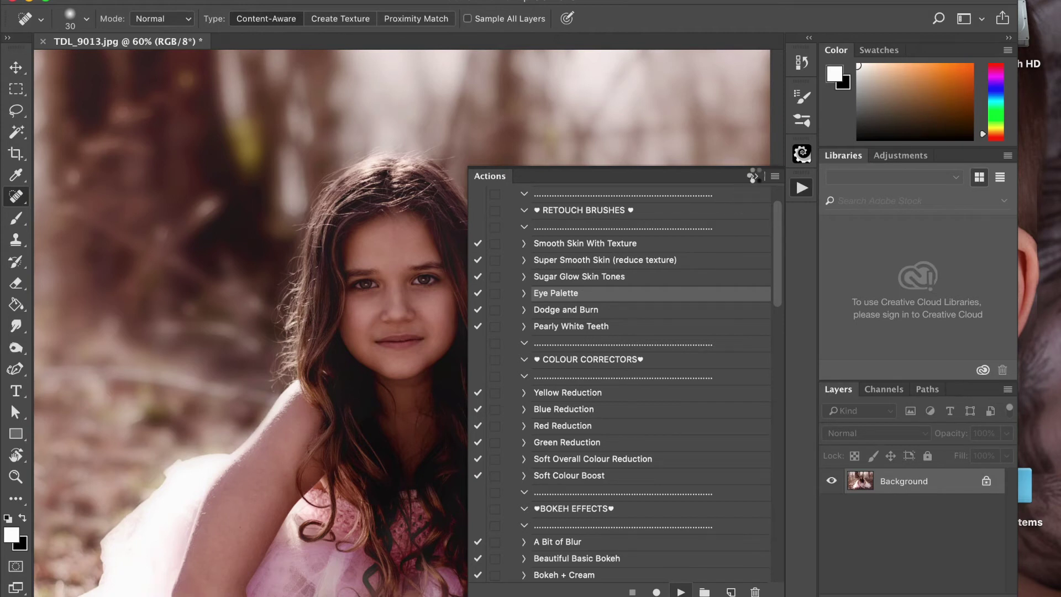
pyautogui.click(755, 175)
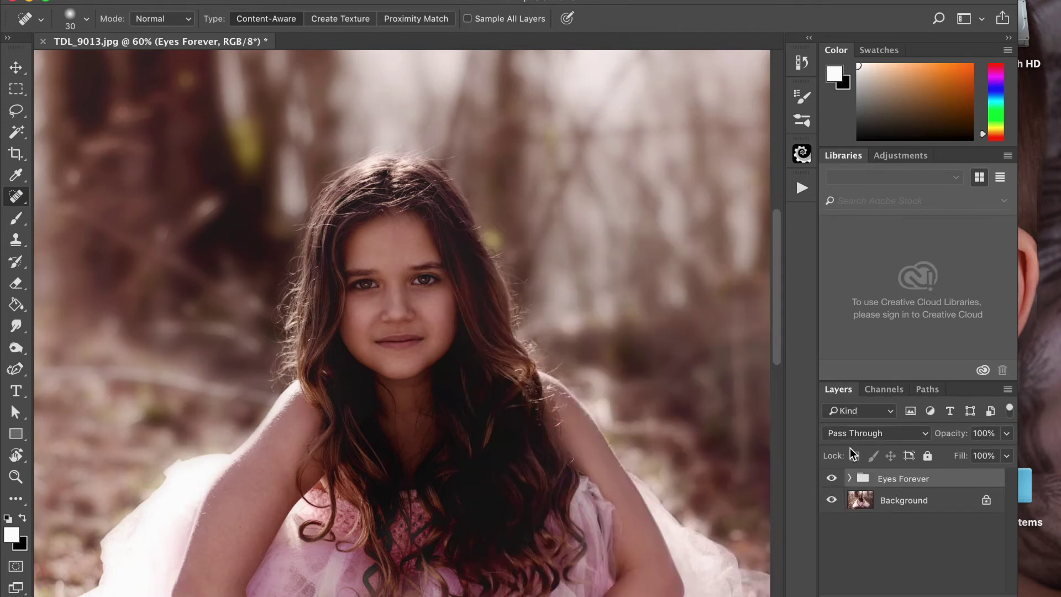
# Paint the girl's eyes into the Brighten and Pop mask with a 40 px brush and lower that layer's opacity
pyautogui.click(849, 479)
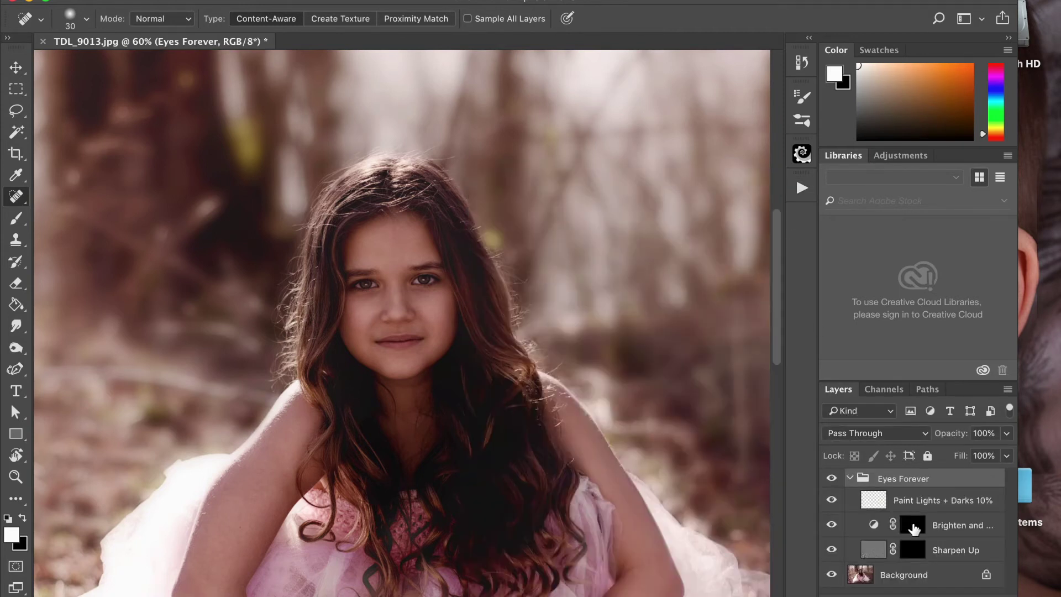
pyautogui.click(912, 522)
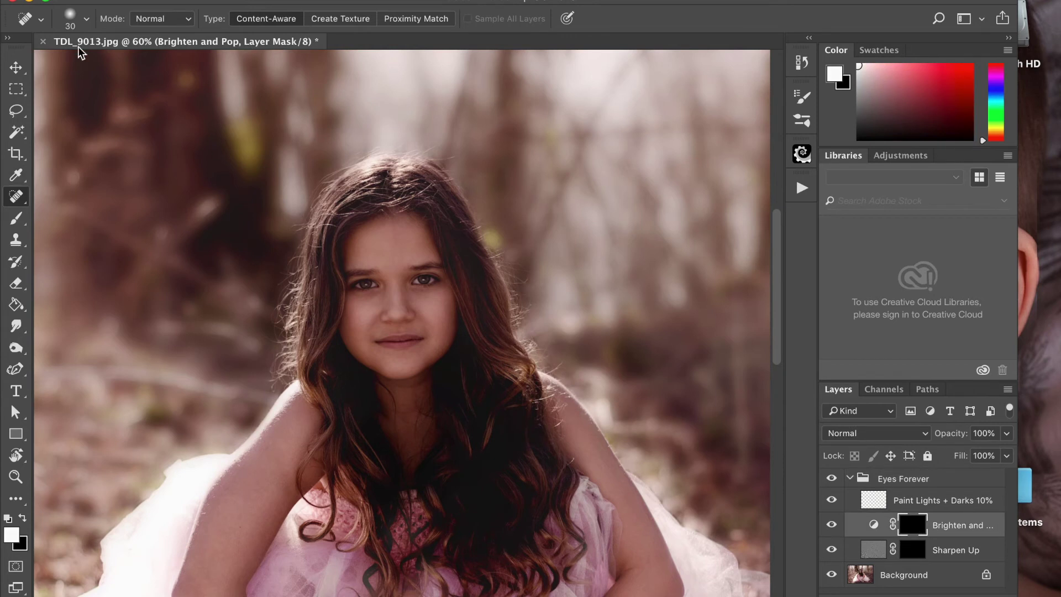
pyautogui.click(16, 218)
pyautogui.press('[')
pyautogui.press('[')
pyautogui.press('[')
pyautogui.press('[')
pyautogui.press('[')
pyautogui.press('[')
pyautogui.press('[')
pyautogui.press('[')
pyautogui.press('[')
pyautogui.press('[')
pyautogui.press('[')
pyautogui.press('[')
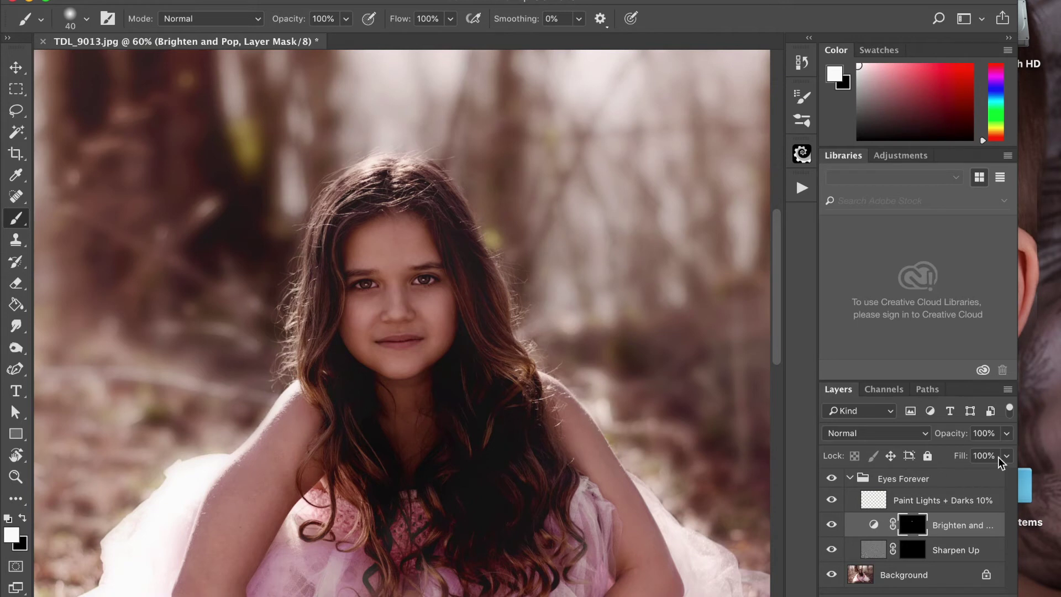
pyautogui.click(1006, 436)
pyautogui.click(971, 452)
# Paint the eyes into the Sharpen Up mask at 35 px, set its opacity to 39%, and compare the Eyes Forever group on and off
pyautogui.click(921, 551)
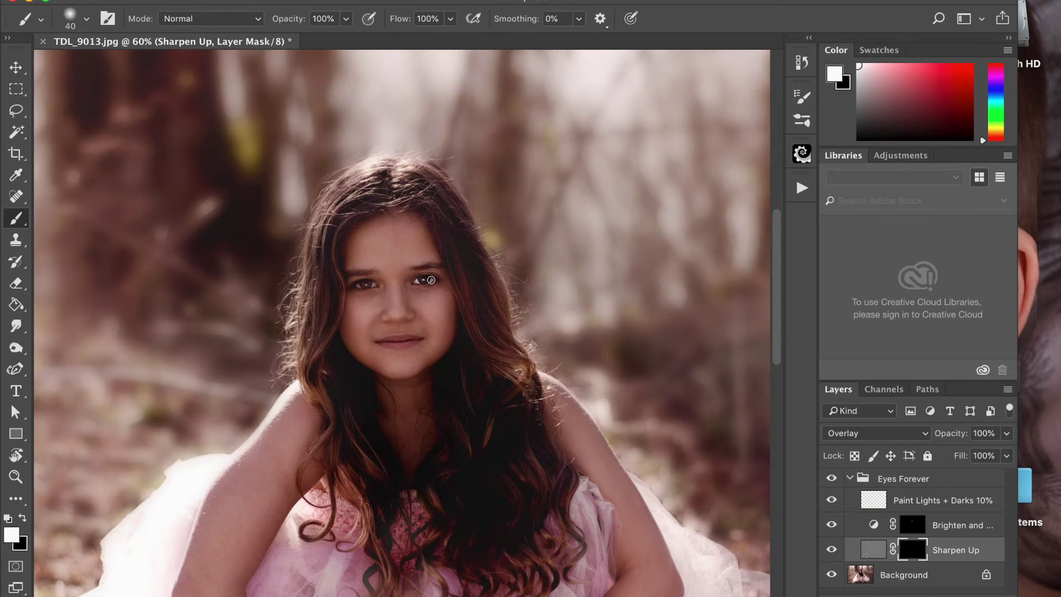
pyautogui.press('[')
pyautogui.click(1008, 433)
pyautogui.moveTo(1009, 452); pyautogui.dragTo(959, 451)
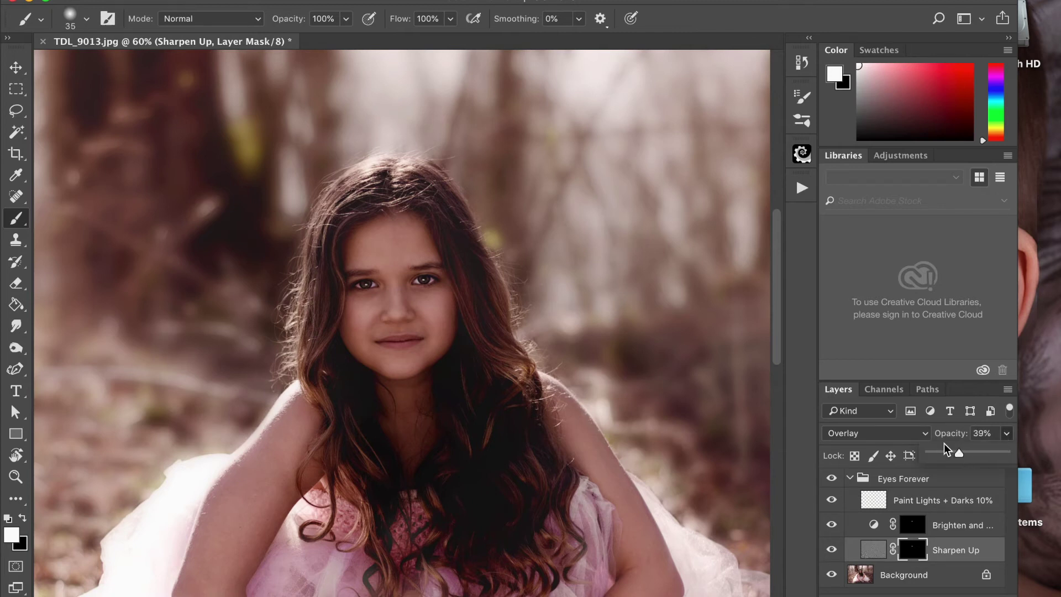
pyautogui.click(831, 479)
pyautogui.click(831, 480)
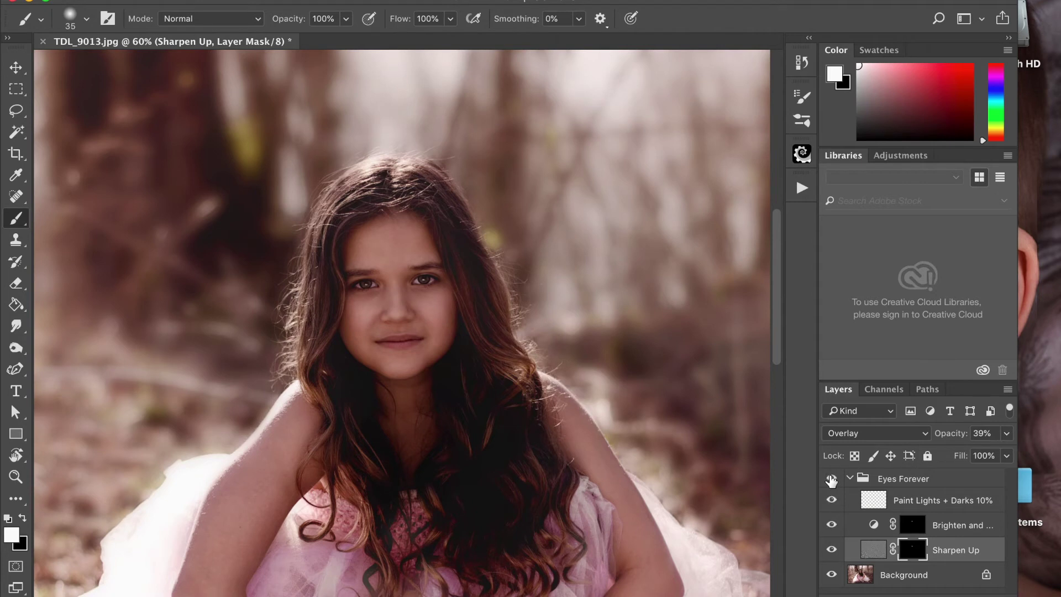
pyautogui.click(831, 479)
pyautogui.click(831, 480)
# Select the Paint Lights + Darks 10% layer and set the white brush to 10% opacity and 10 px for the eyes
pyautogui.click(903, 502)
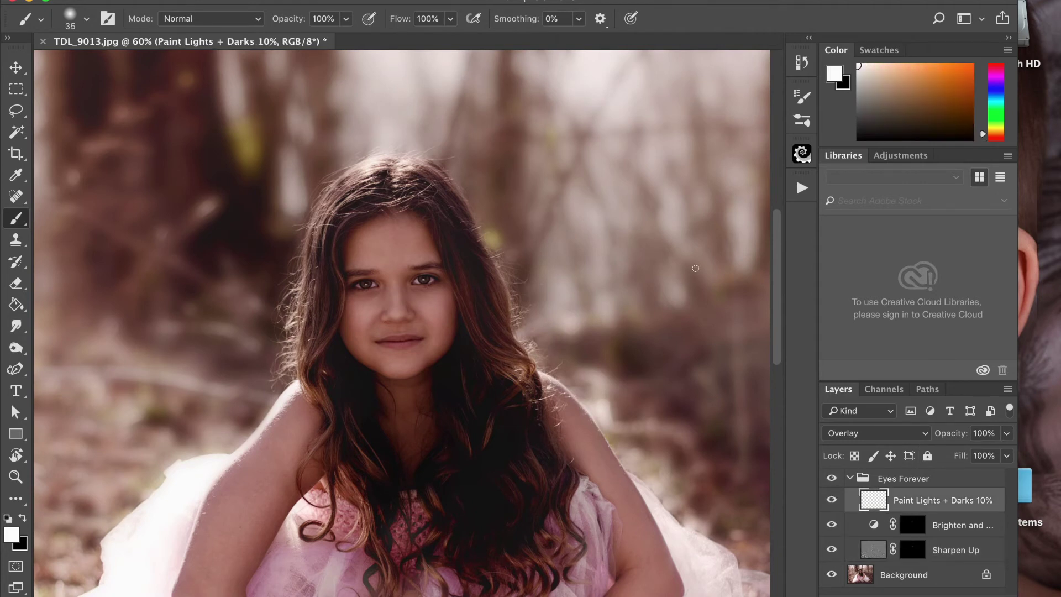
pyautogui.scroll(10, 498, 260)
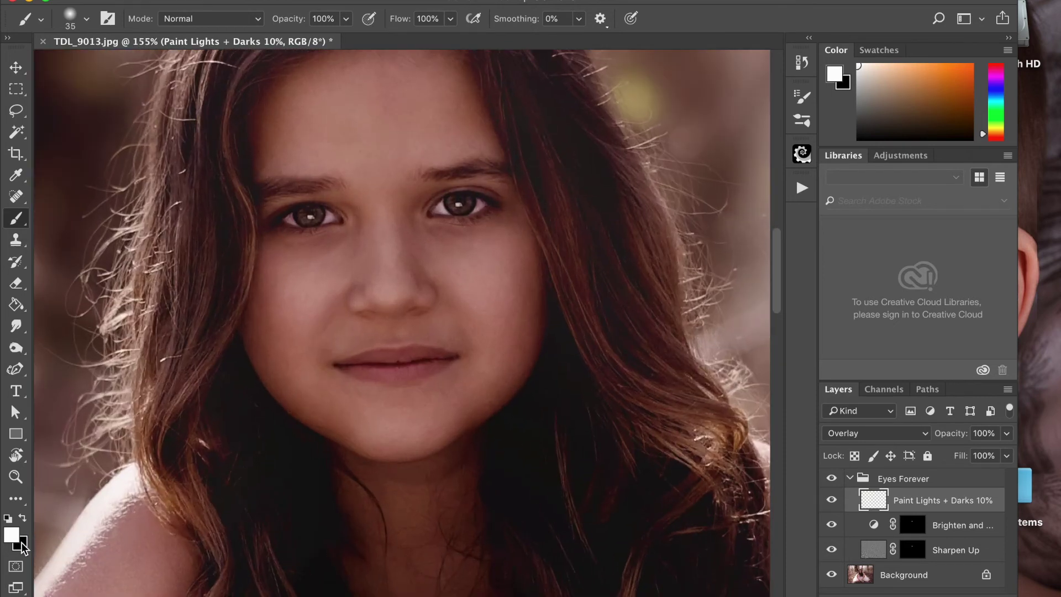
pyautogui.click(347, 19)
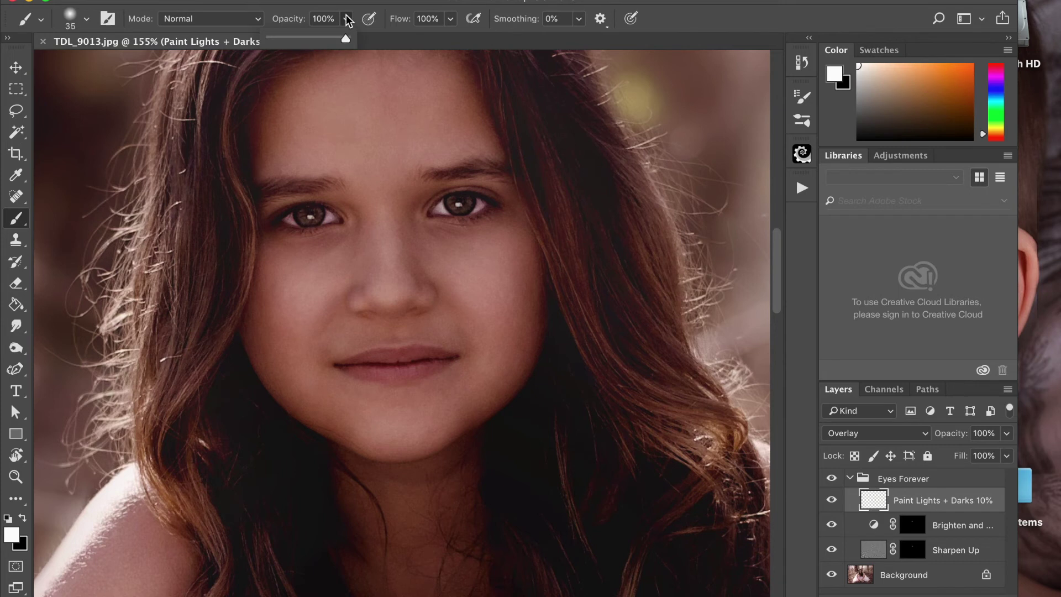
pyautogui.moveTo(287, 41); pyautogui.dragTo(278, 37)
pyautogui.press('[')
pyautogui.press('[')
pyautogui.press('[')
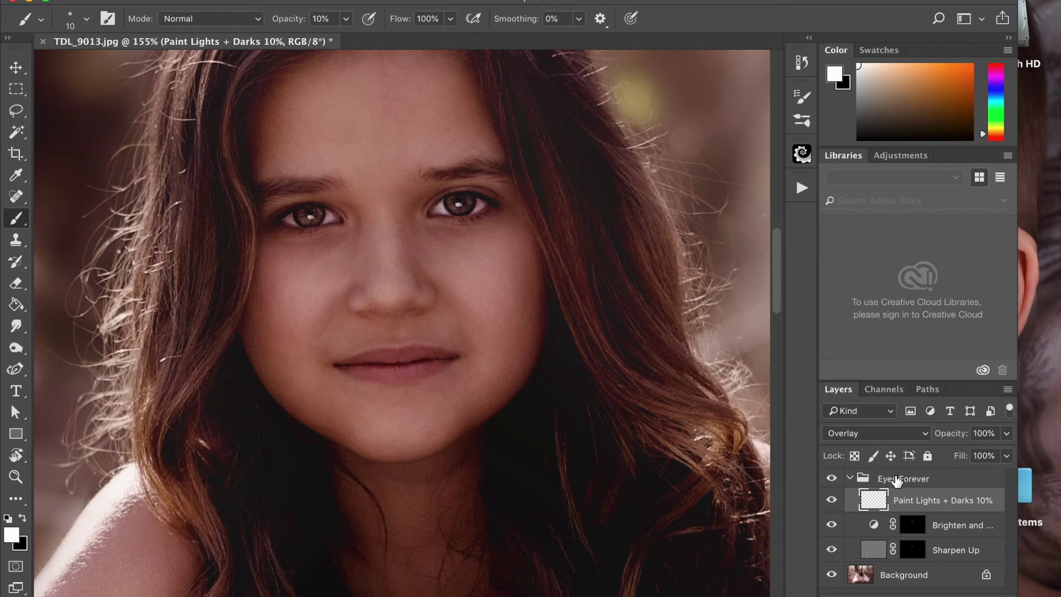
# Switch to black and darken the details of the eyes on the Paint Lights + Darks 10% layer with a 10 px brush
pyautogui.click(22, 518)
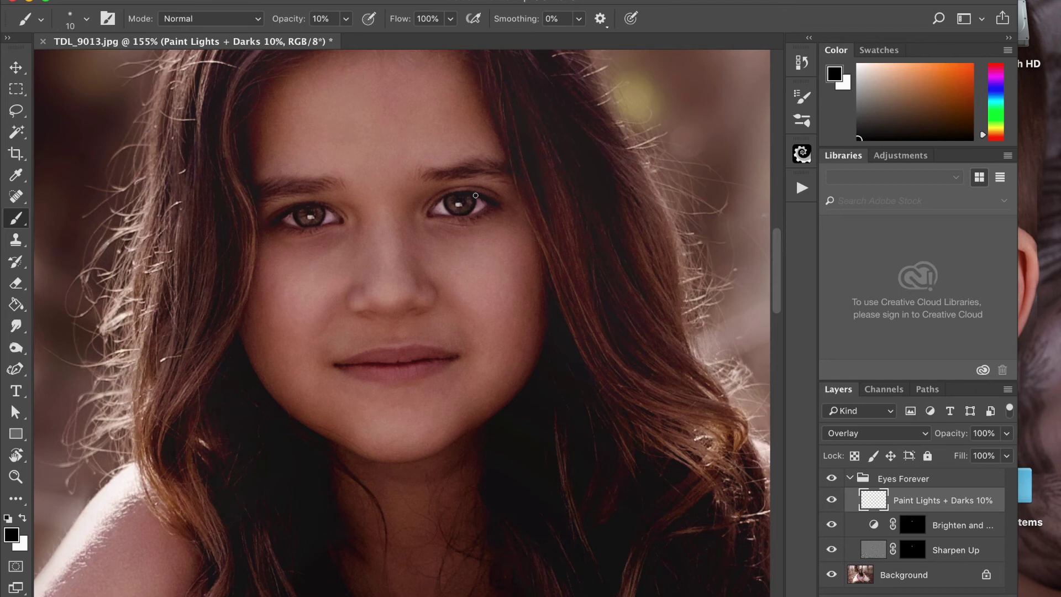
pyautogui.press(']')
pyautogui.press(']')
pyautogui.press(']')
pyautogui.press('[')
pyautogui.press('[')
pyautogui.press('[')
pyautogui.scroll(-10, 347, 351)
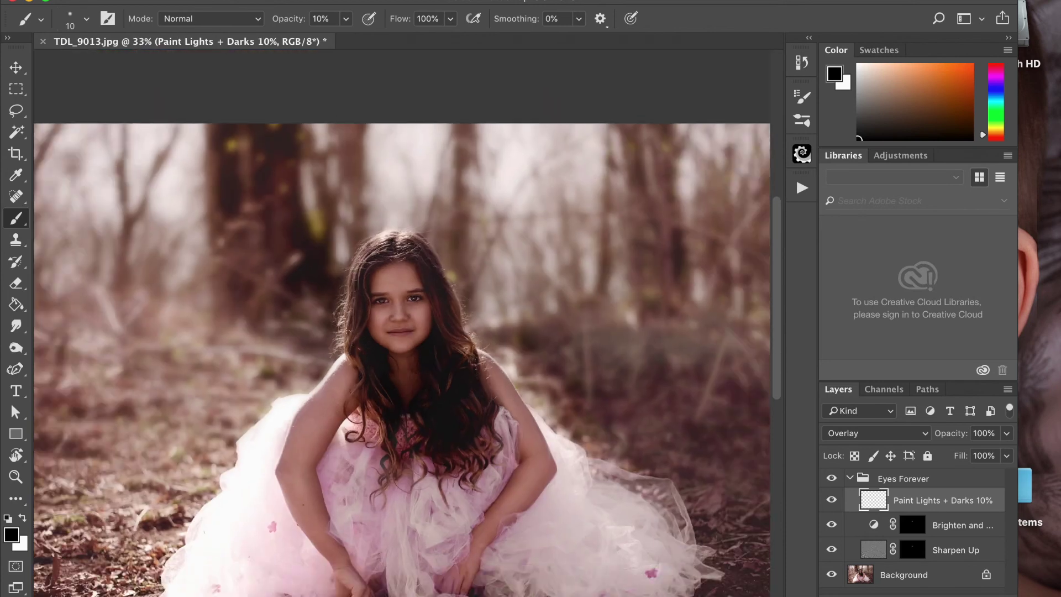
# Compare the Eyes Forever group on and off, and flatten the image
pyautogui.click(833, 477)
pyautogui.click(834, 477)
pyautogui.click(833, 476)
pyautogui.click(833, 476)
pyautogui.click(834, 477)
pyautogui.click(268, 0)
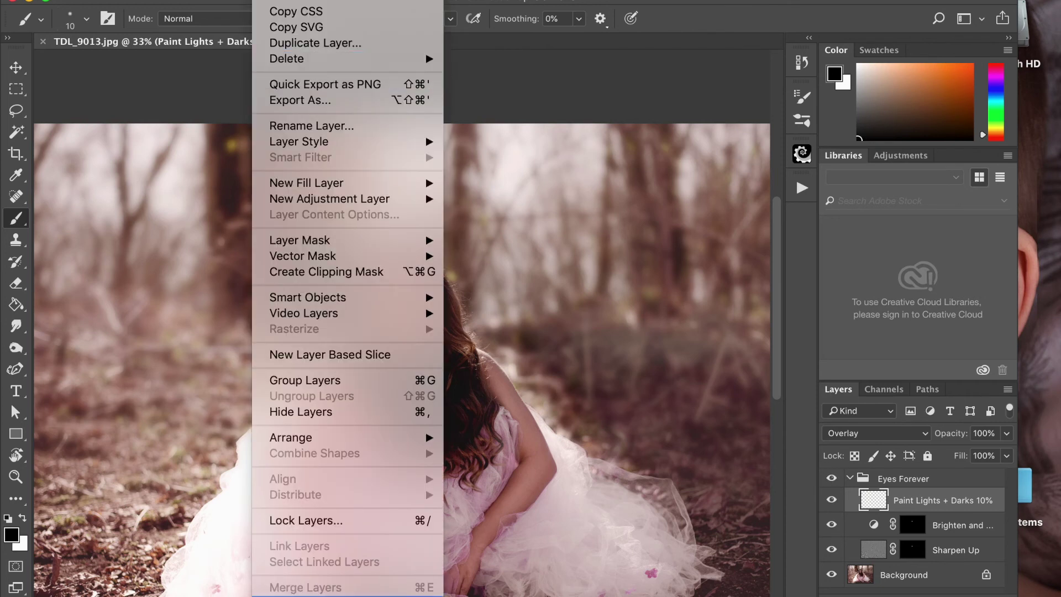
pyautogui.click(306, 588)
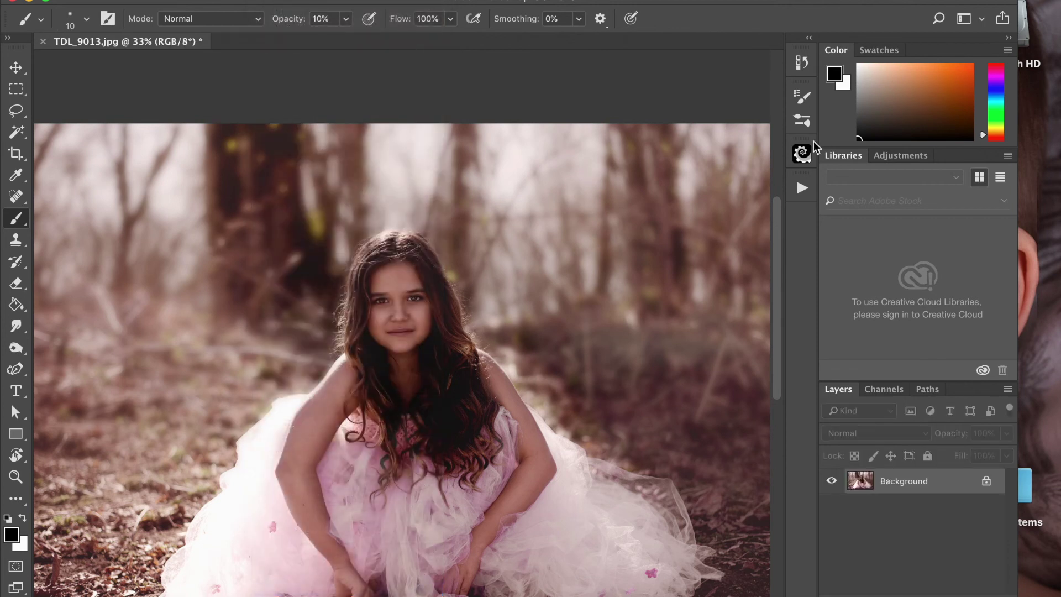
# Run the Sugar Glow Skin Tones action from the Retouch Brushes group
pyautogui.click(802, 188)
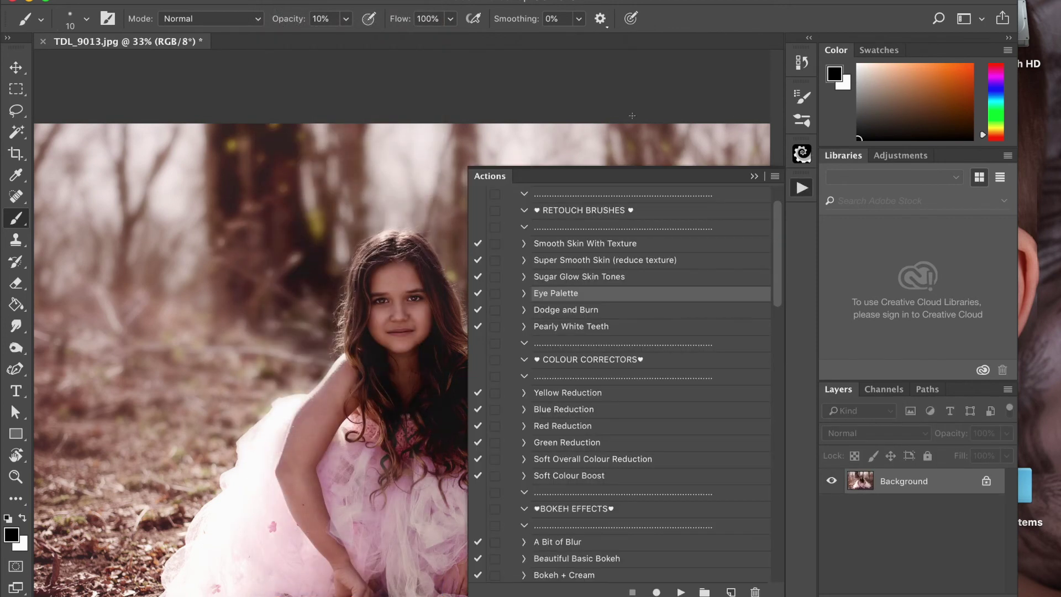
pyautogui.click(607, 278)
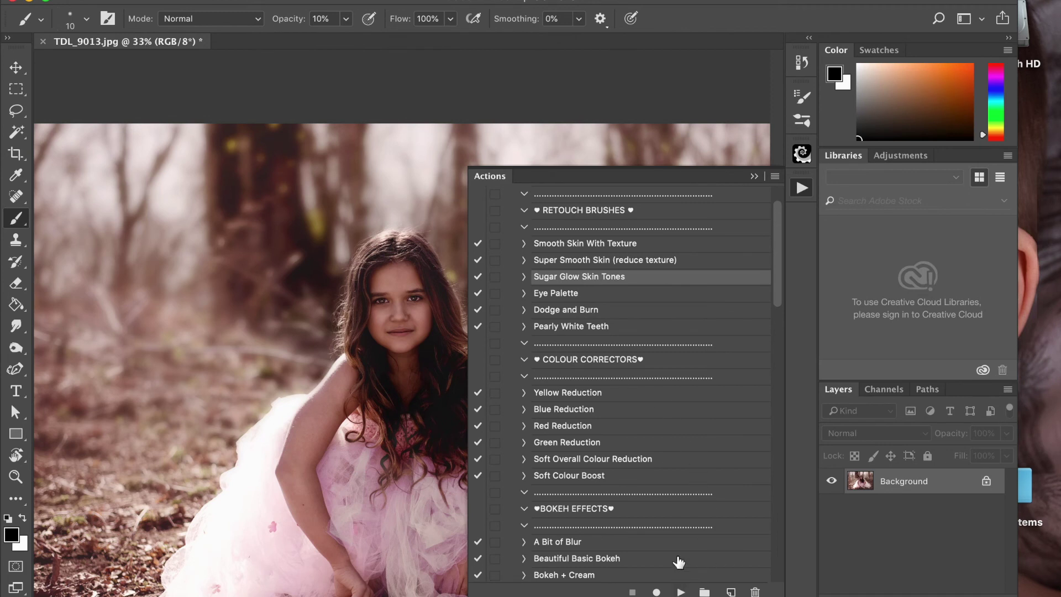
pyautogui.click(681, 588)
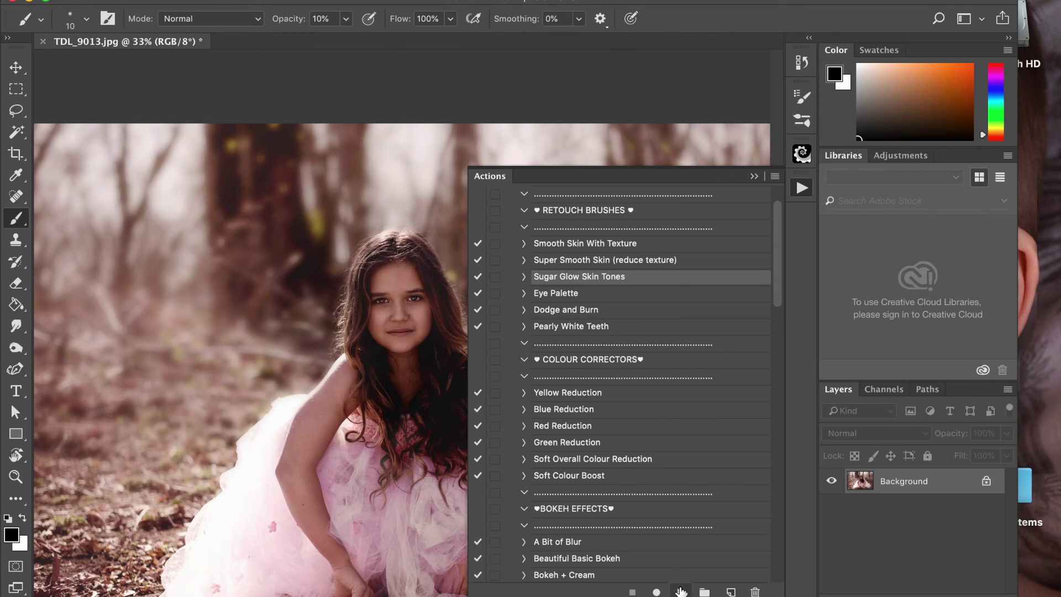
pyautogui.click(754, 176)
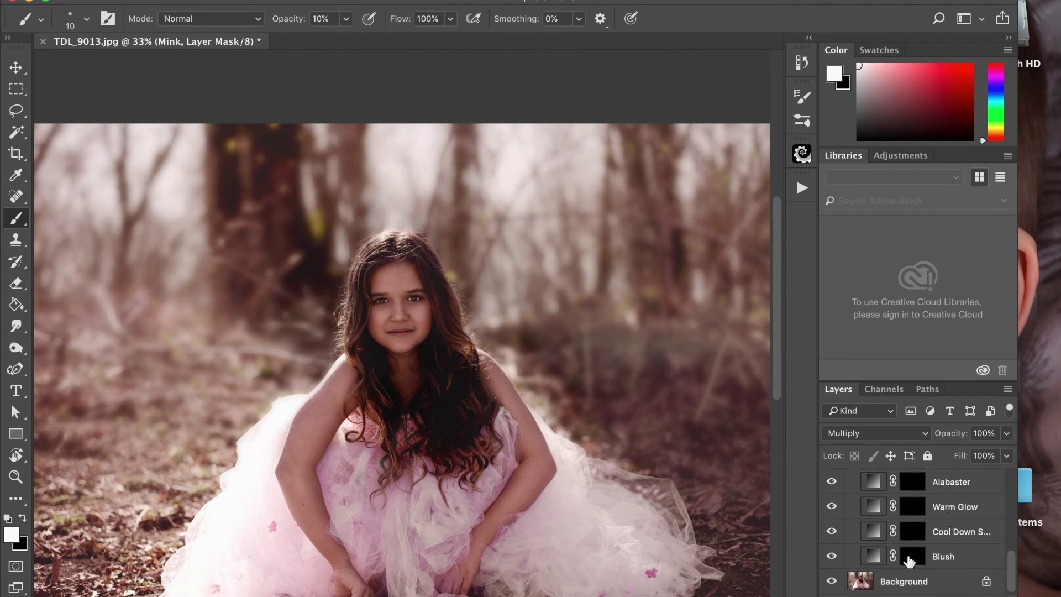
# Select the Blush layer mask and set the white brush to 56% opacity and 80 px
pyautogui.click(911, 557)
pyautogui.press(']')
pyautogui.press(']')
pyautogui.press(']')
pyautogui.press(']')
pyautogui.press(']')
pyautogui.press(']')
pyautogui.press(']')
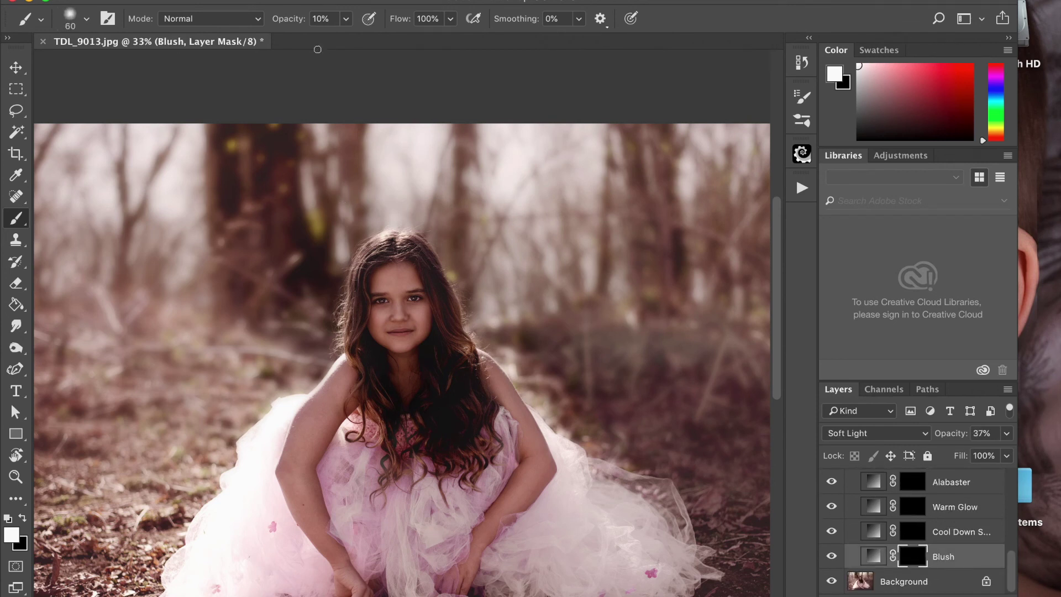
pyautogui.click(346, 18)
pyautogui.click(381, 38)
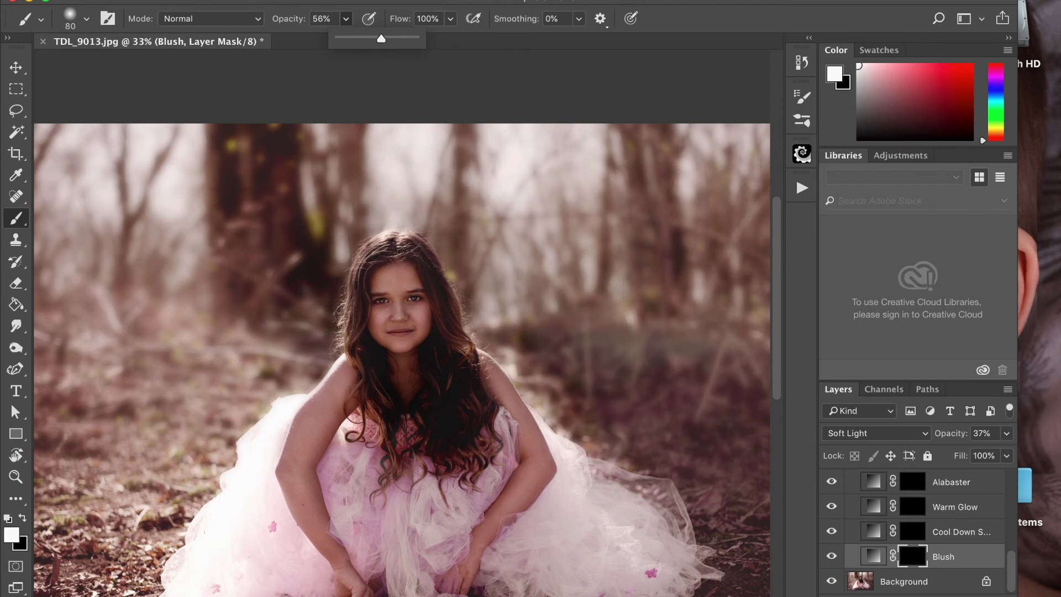
# Paint the girl's cheeks into the Blush mask, enlarging the soft brush to about 175 px
pyautogui.click(422, 317)
pyautogui.press(']')
pyautogui.press(']')
pyautogui.press(']')
pyautogui.press(']')
pyautogui.press(']')
pyautogui.press(']')
pyautogui.press('[')
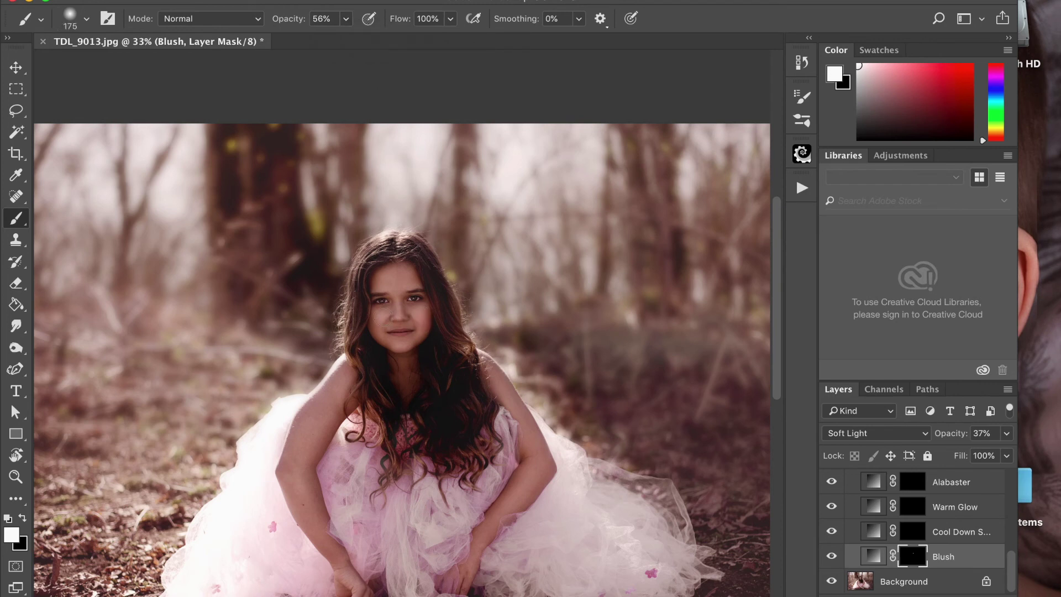
pyautogui.press('[')
pyautogui.press('[')
# Paint the girl's lips into the Blush mask with a brush of about 40 px
pyautogui.scroll(3, 393, 333)
pyautogui.scroll(4, 393, 333)
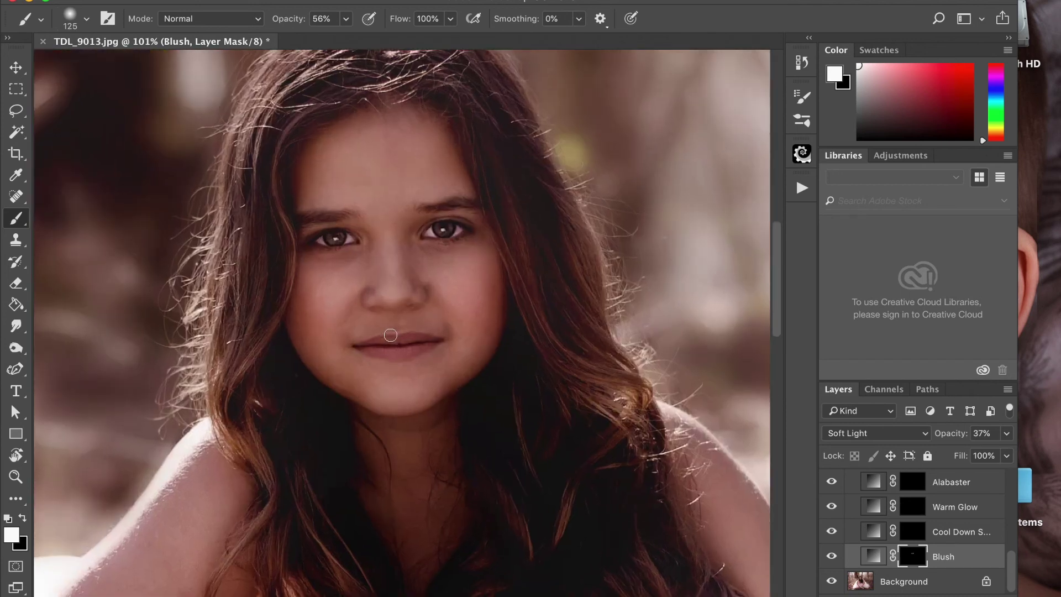
pyautogui.press('[')
pyautogui.press('[')
pyautogui.press('[')
pyautogui.press('[')
pyautogui.press('[')
pyautogui.press('[')
pyautogui.press('[')
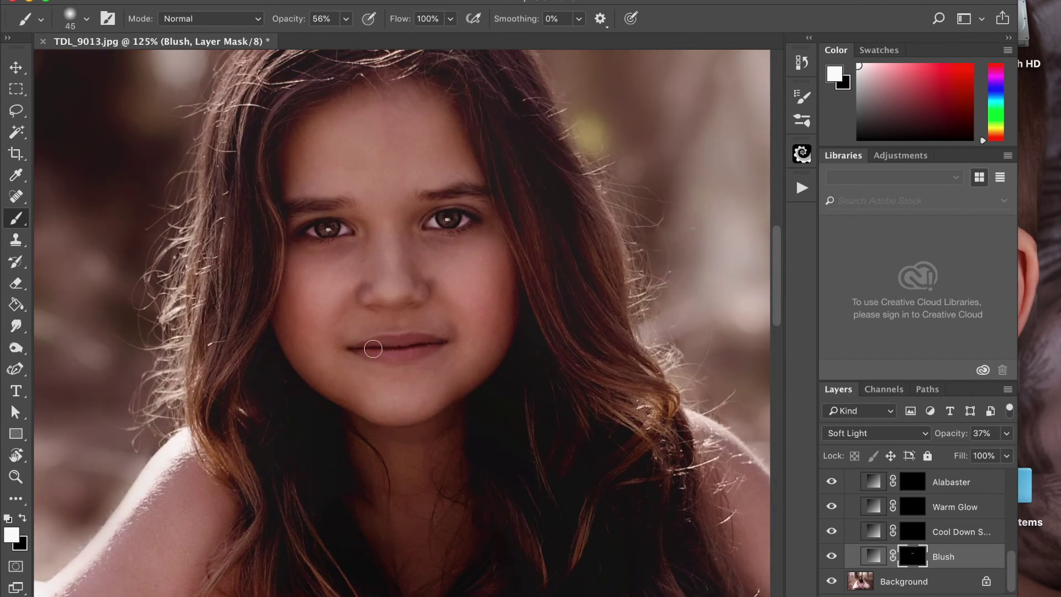
pyautogui.moveTo(365, 351)
pyautogui.mouseDown()
pyautogui.moveTo(434, 343)
pyautogui.moveTo(366, 350)
pyautogui.moveTo(428, 345)
pyautogui.mouseUp()
pyautogui.scroll(-6, 563, 326)
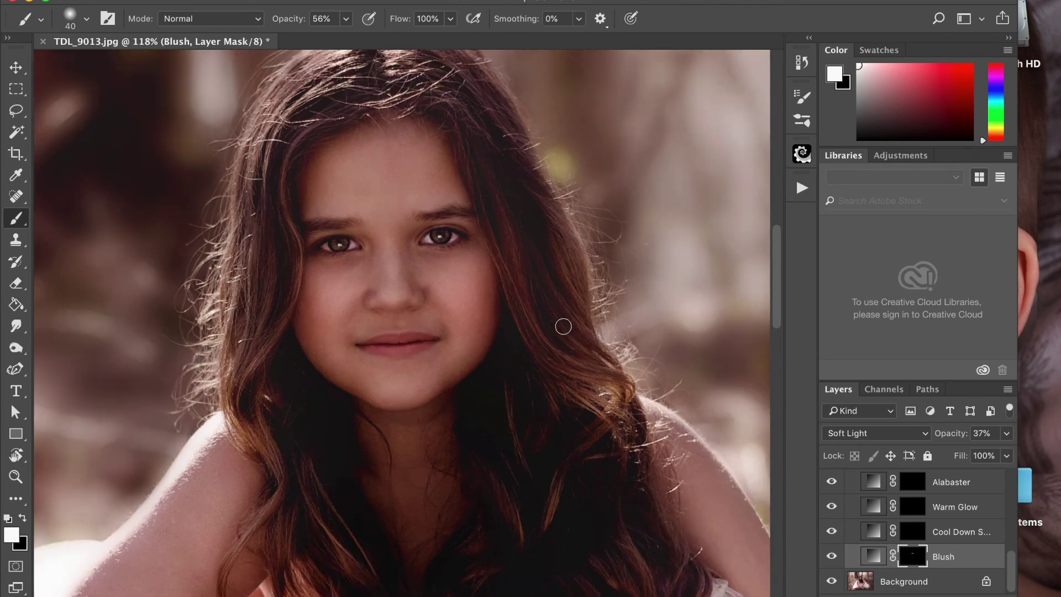
pyautogui.scroll(-1, 563, 326)
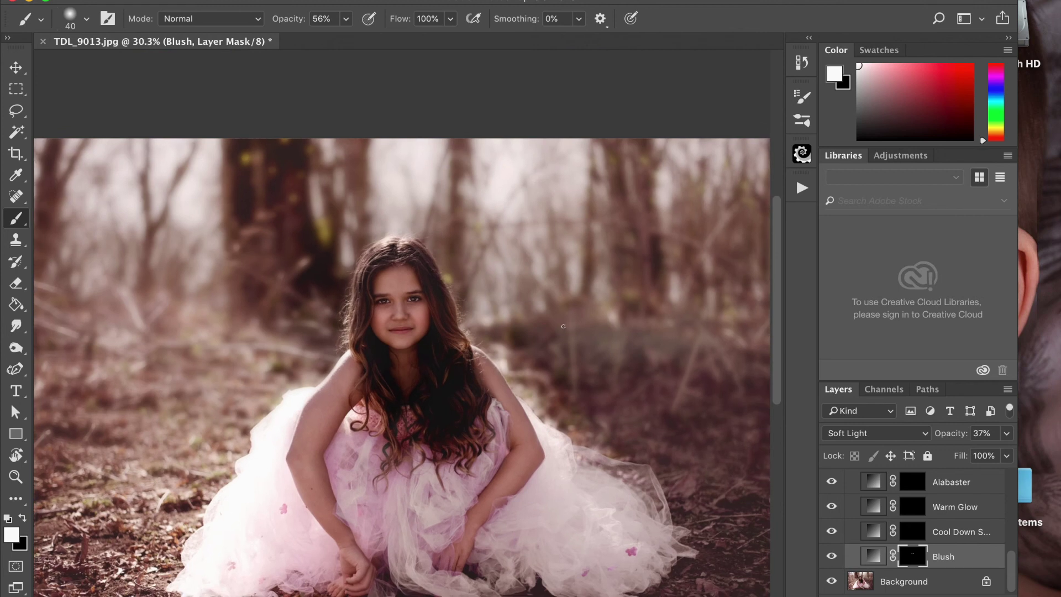
# Flatten the image with the blush on the cheeks and lips
pyautogui.click(225, 0)
pyautogui.moveTo(271, 0)
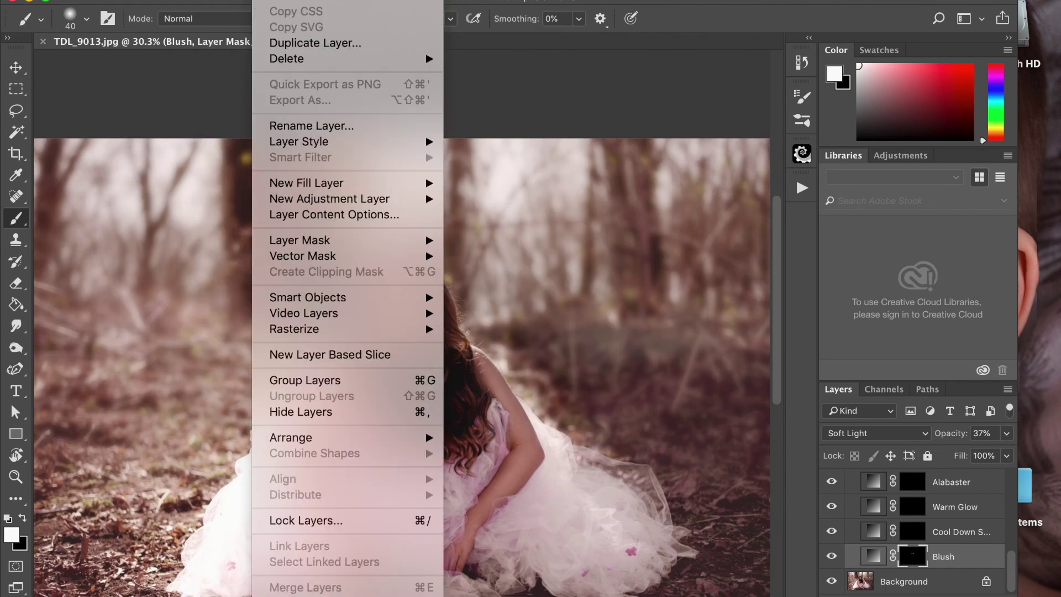
pyautogui.click(358, 590)
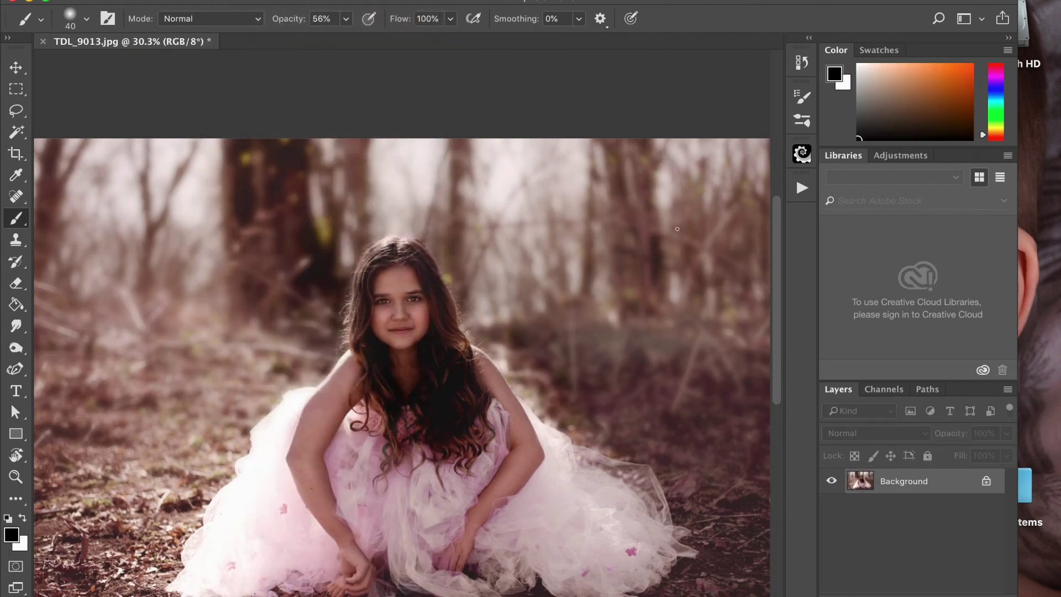
# Dismiss the calendar notification and run the Sharpen for Print action from the Shortcuts group
pyautogui.click(802, 188)
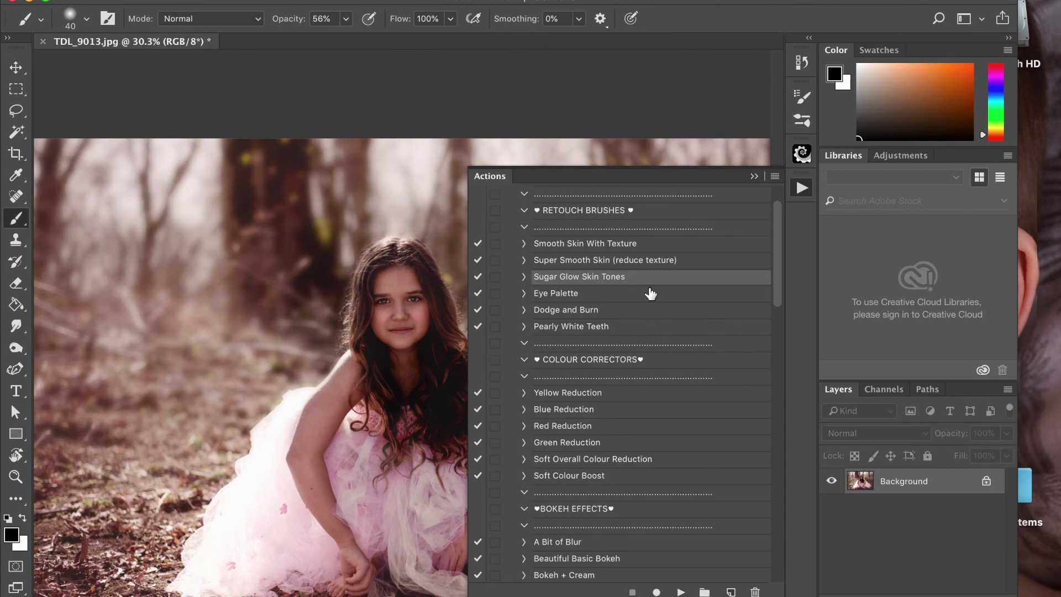
pyautogui.scroll(-5, 650, 293)
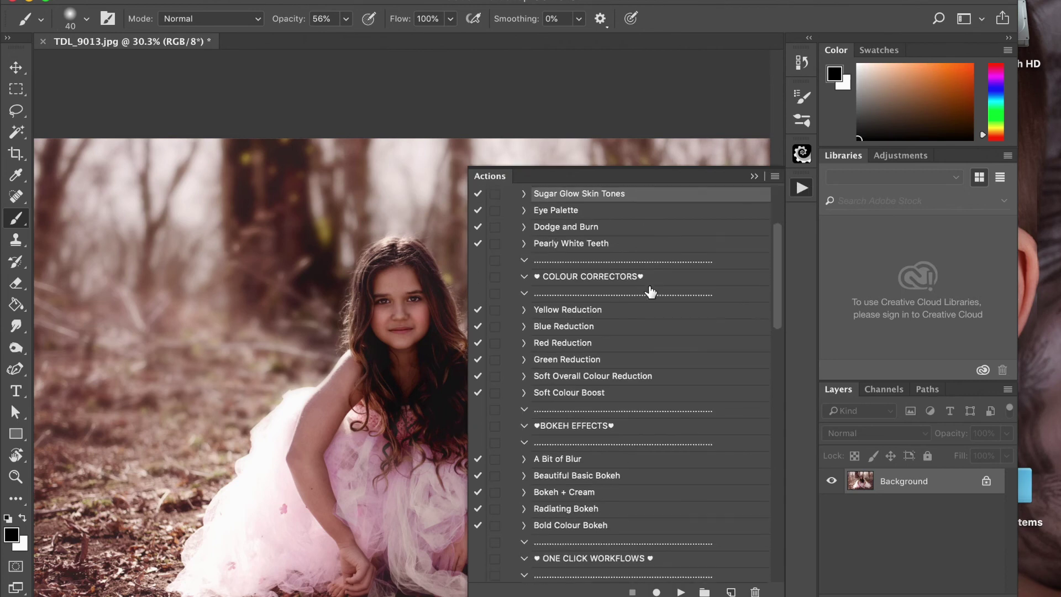
pyautogui.scroll(-5, 651, 402)
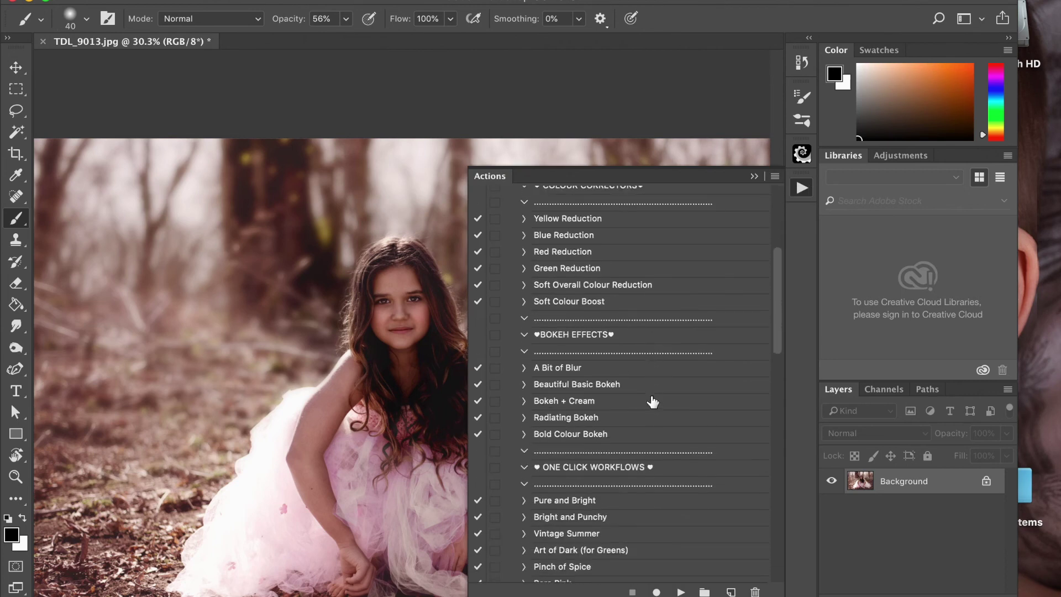
pyautogui.scroll(-15, 653, 402)
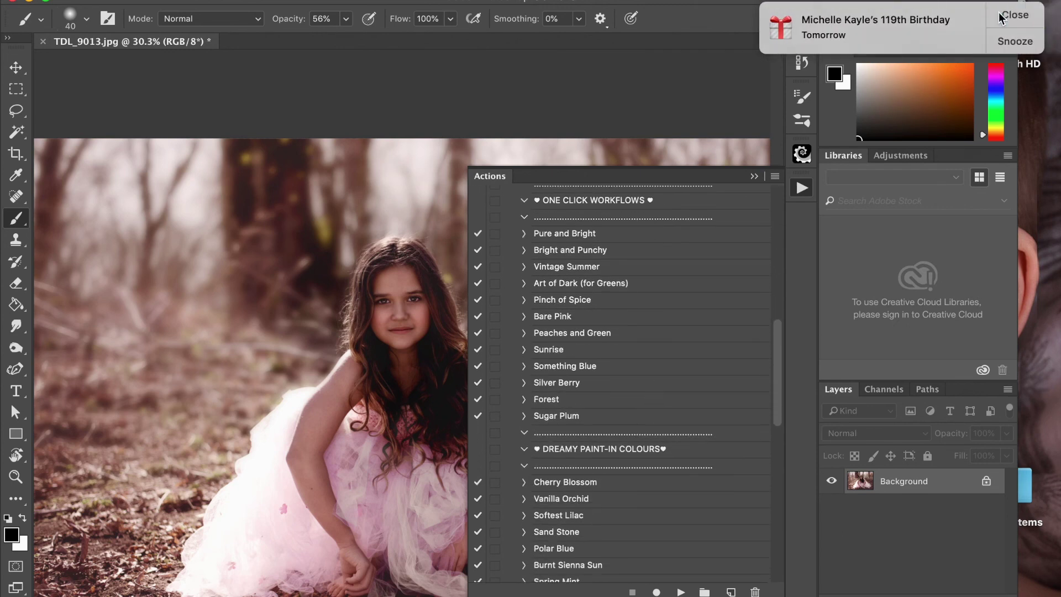
pyautogui.click(1001, 17)
pyautogui.scroll(-20, 658, 426)
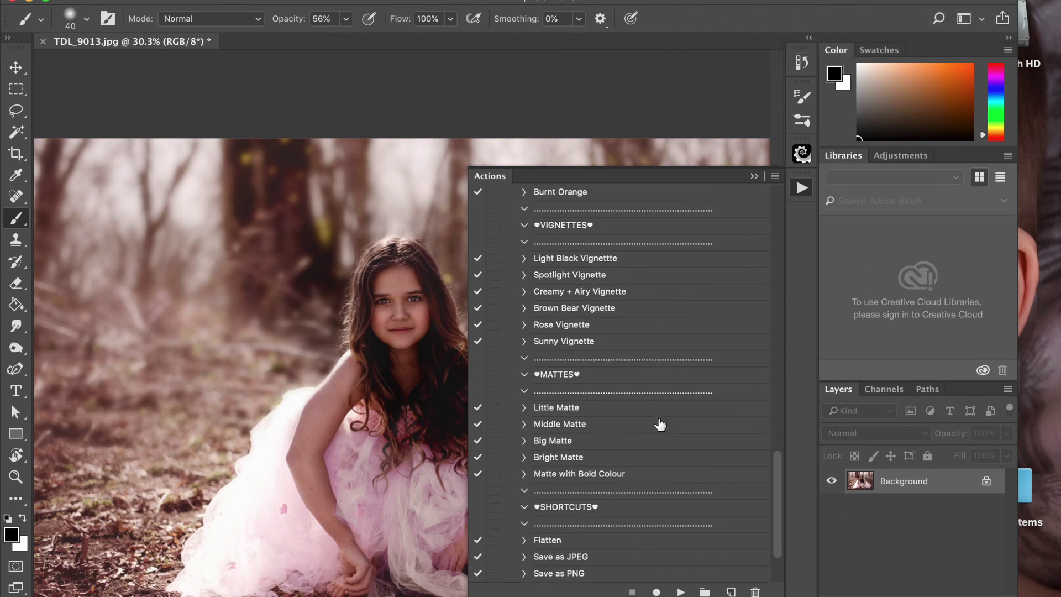
pyautogui.scroll(-5, 660, 424)
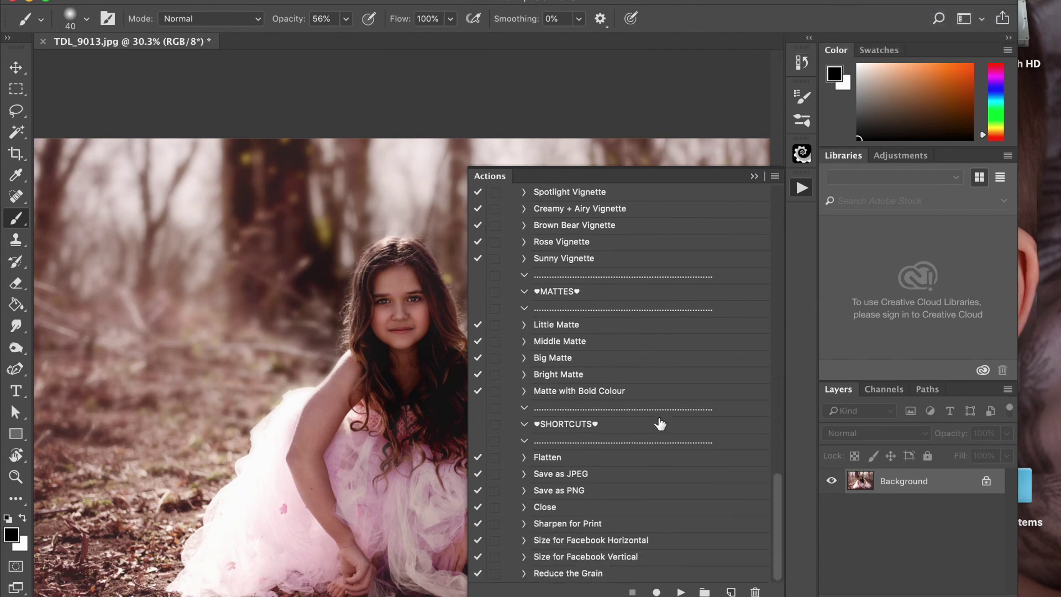
pyautogui.click(572, 524)
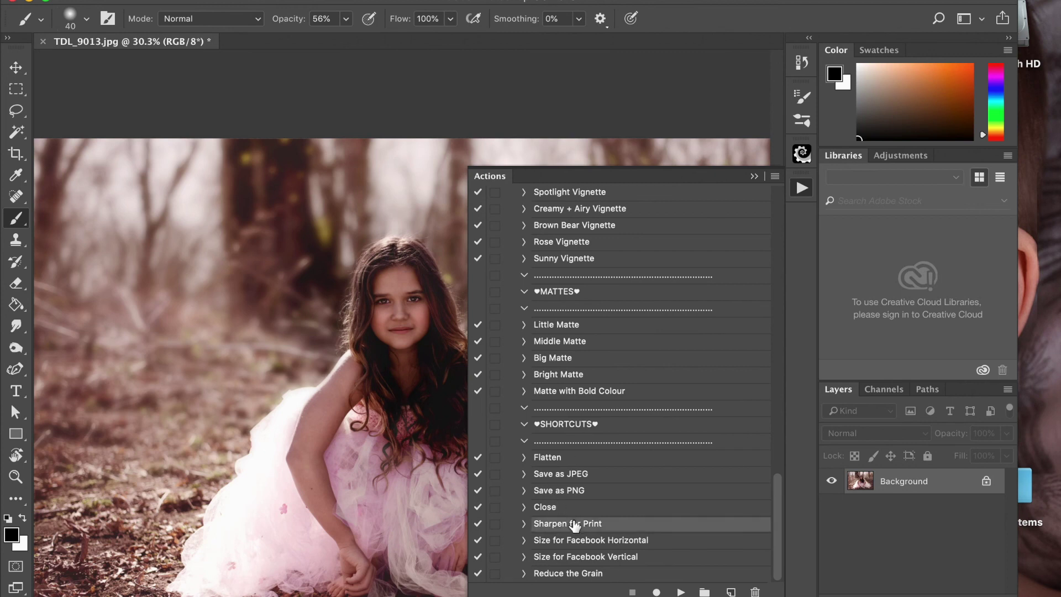
pyautogui.click(682, 591)
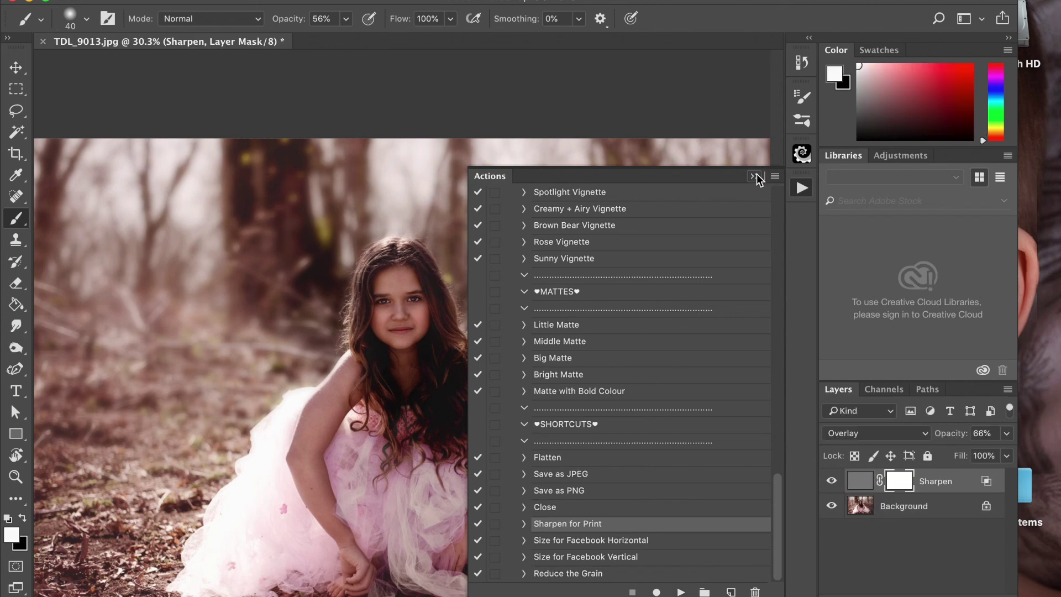
# Set the Sharpen layer's opacity to 35% and compare the face with the layer on and off
pyautogui.scroll(10, 492, 206)
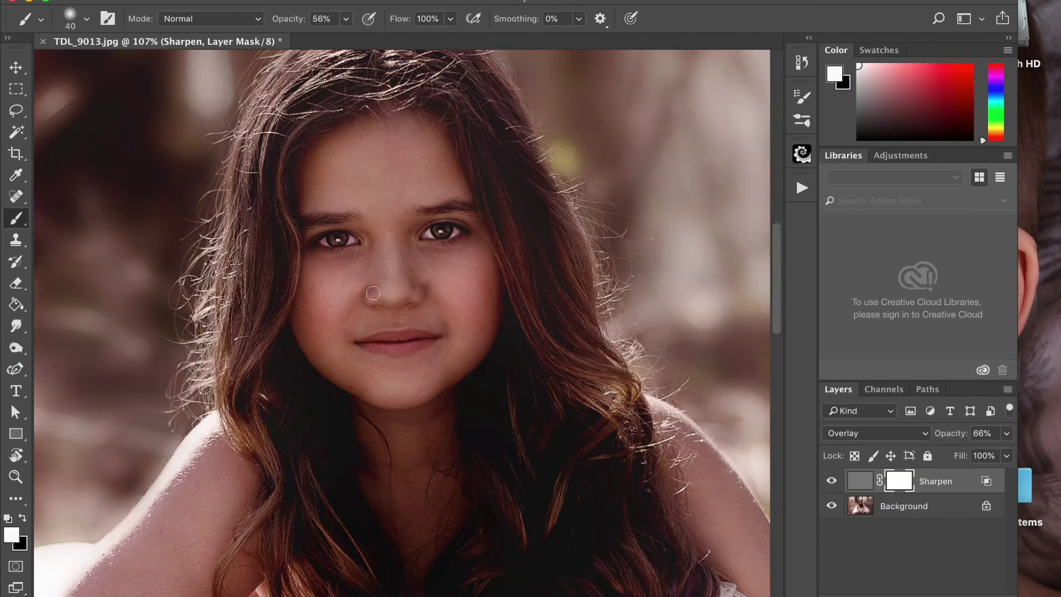
pyautogui.click(831, 482)
pyautogui.click(831, 482)
pyautogui.click(832, 482)
pyautogui.click(832, 483)
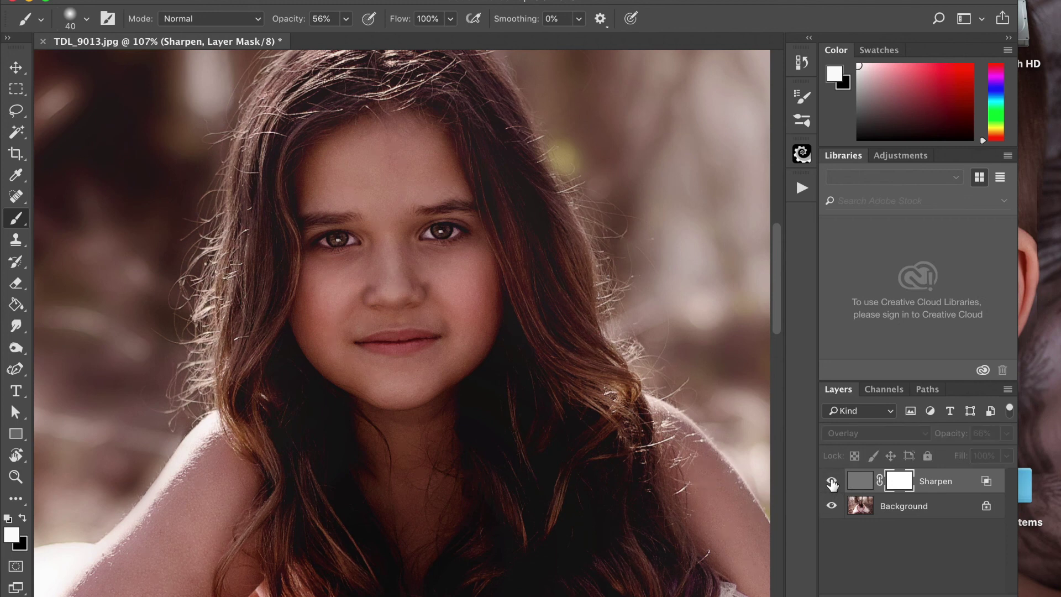
pyautogui.click(1008, 433)
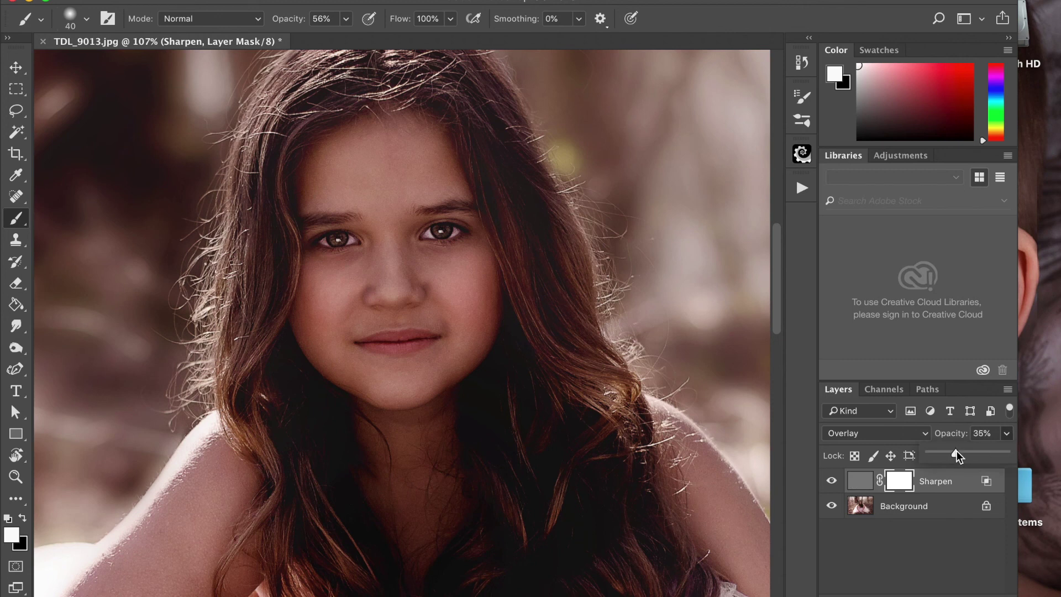
pyautogui.click(831, 482)
pyautogui.click(831, 483)
pyautogui.click(832, 482)
pyautogui.click(831, 483)
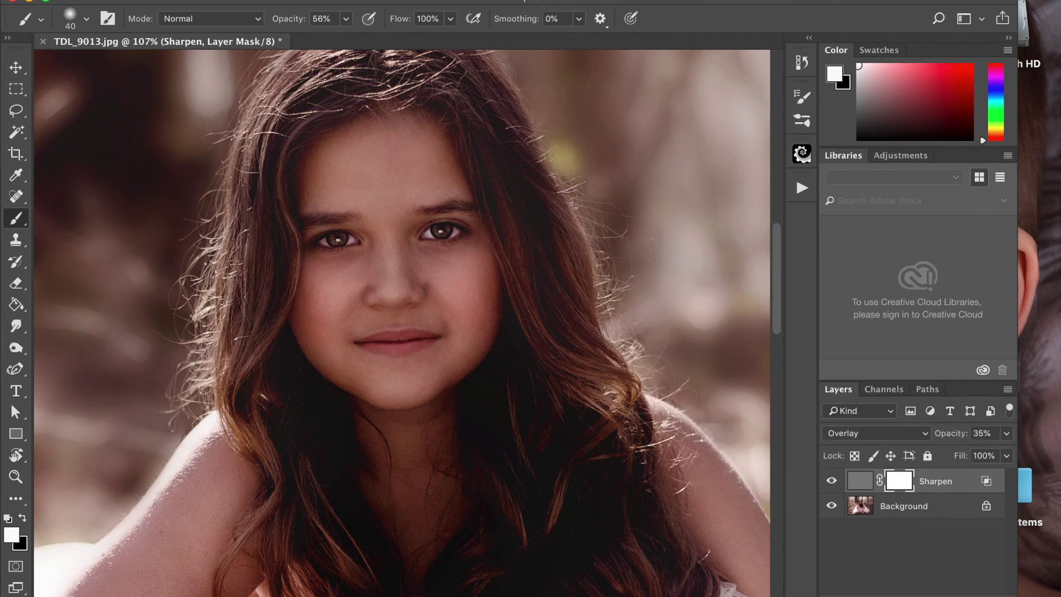
# Flatten the sharpened image and fit the whole portrait in view
pyautogui.click(273, 0)
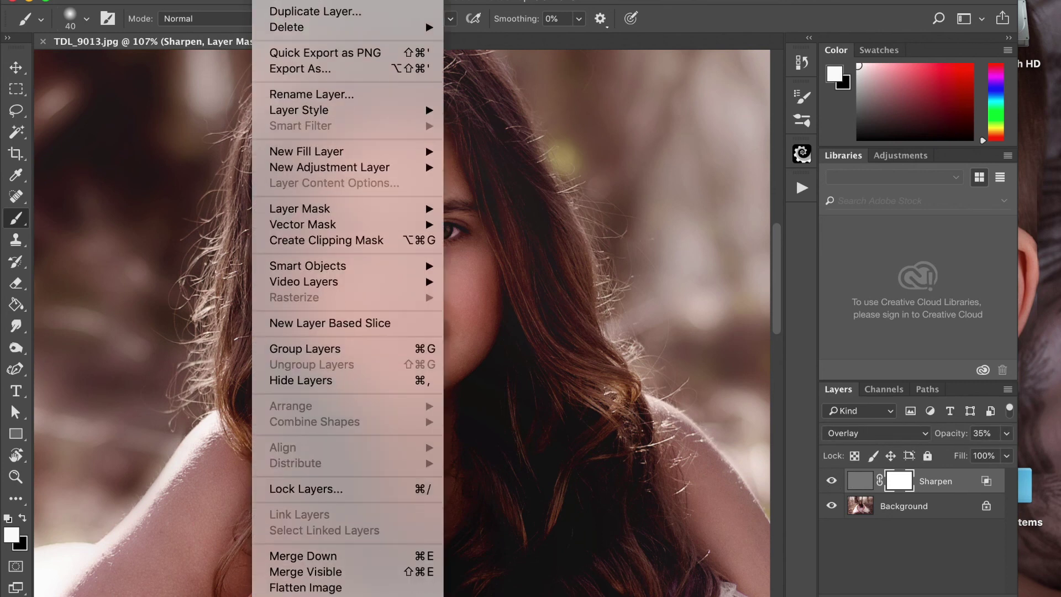
pyautogui.click(306, 587)
pyautogui.press('x')
pyautogui.press('super+0')
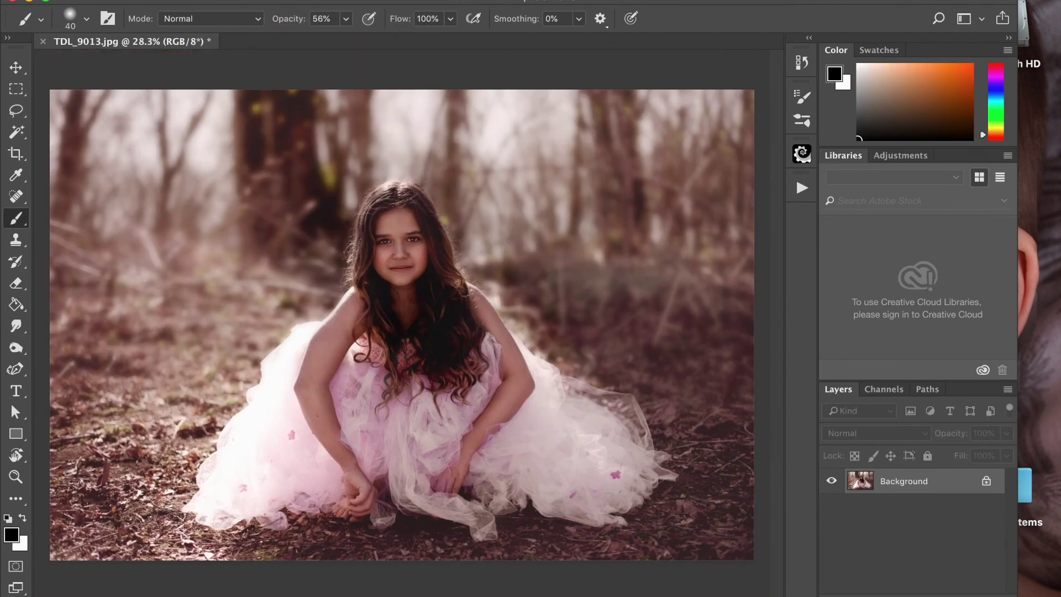
pyautogui.scroll(-2, 315, 339)
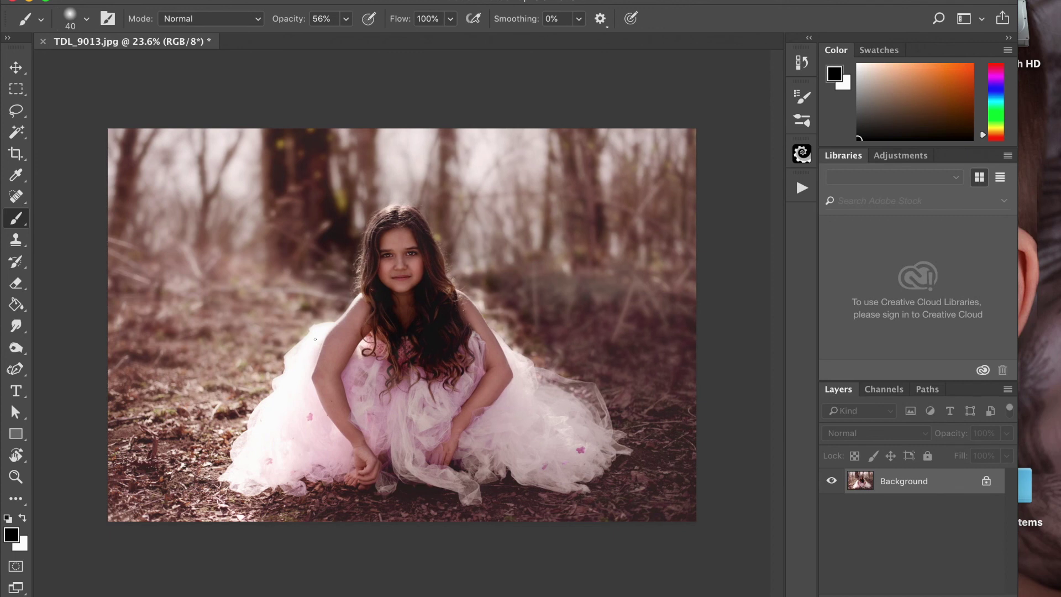